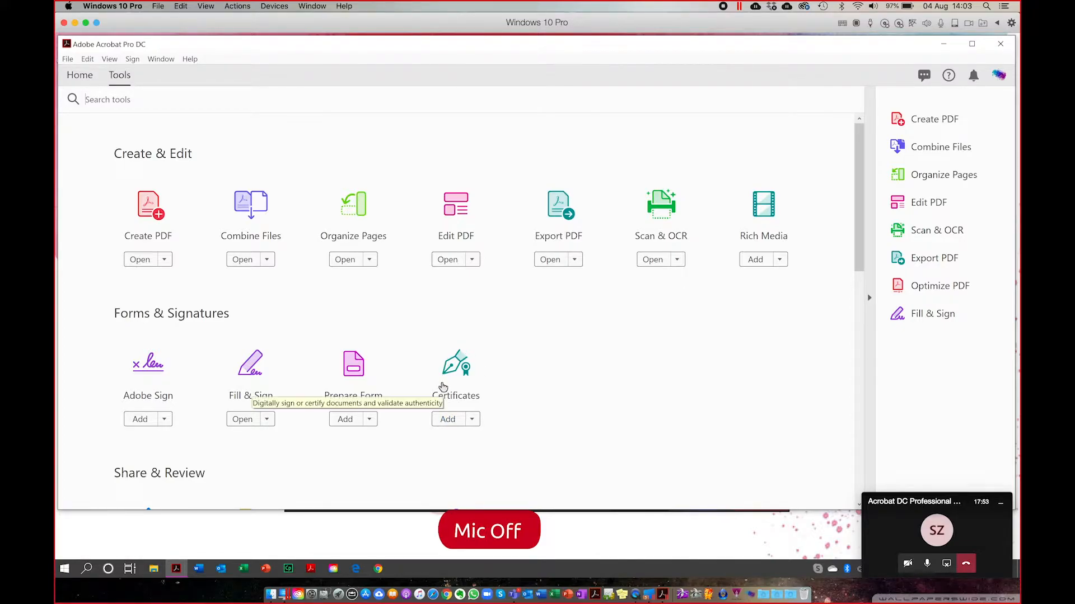
Add Certificates to the quick-access tools, then minimise the small Teams call window.
{"action": "left_click", "coordinate": [451, 421]}
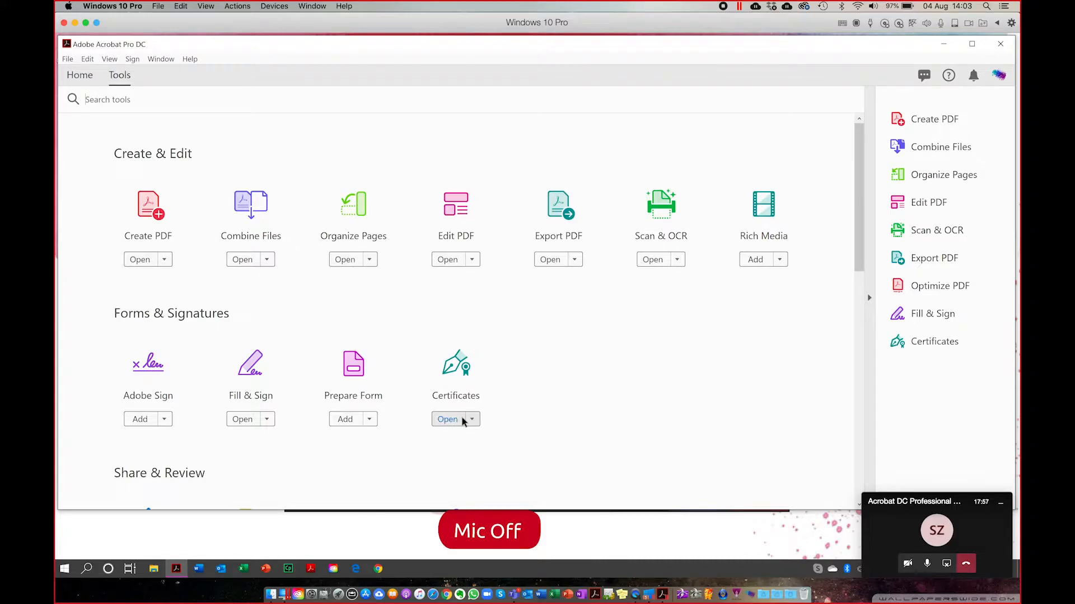
{"action": "left_click", "coordinate": [1001, 505]}
{"action": "left_click", "coordinate": [1001, 506]}
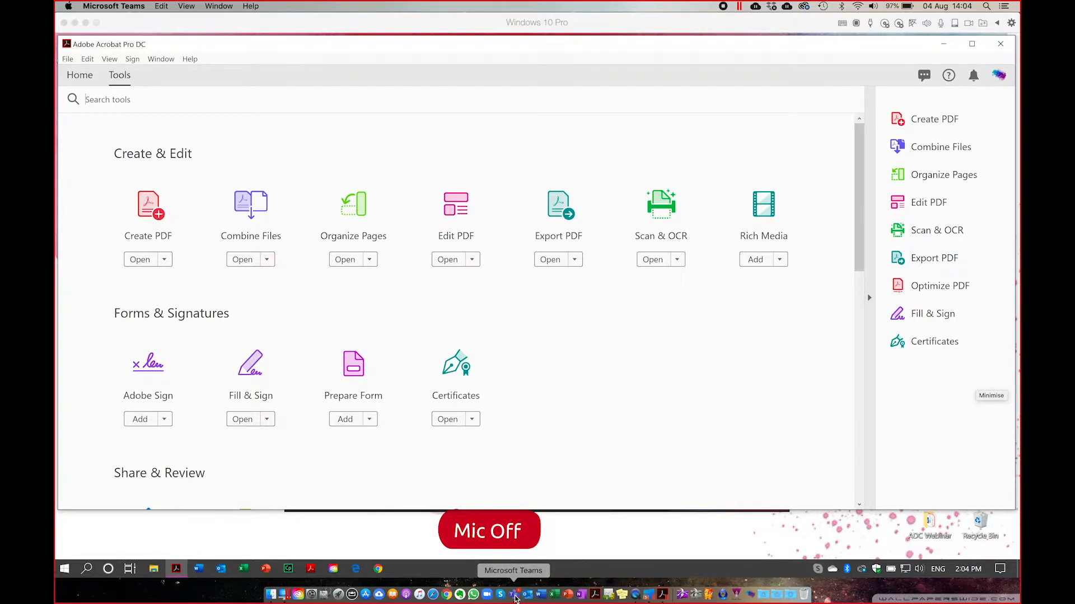
In the Teams meeting, mute all participants from the participants list and minimise the meeting window.
{"action": "left_click", "coordinate": [515, 595]}
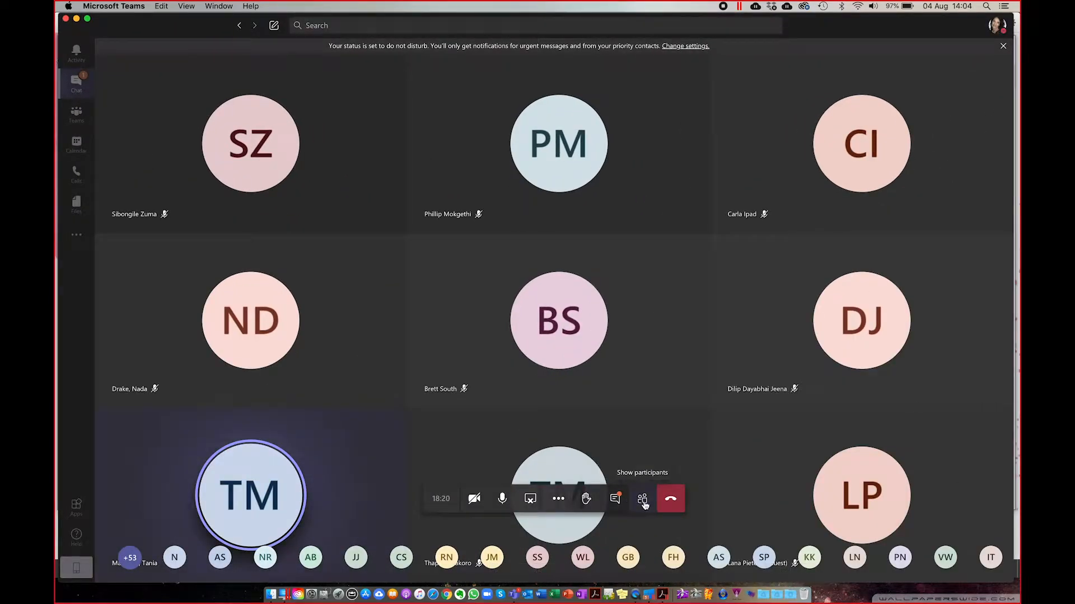
{"action": "left_click", "coordinate": [642, 502]}
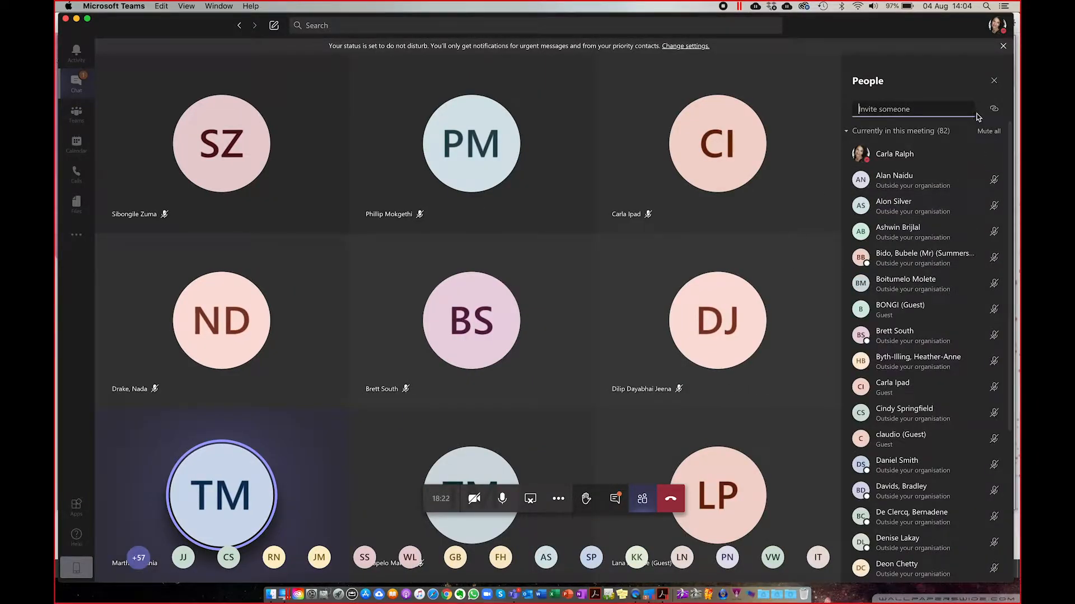
{"action": "left_click", "coordinate": [988, 133]}
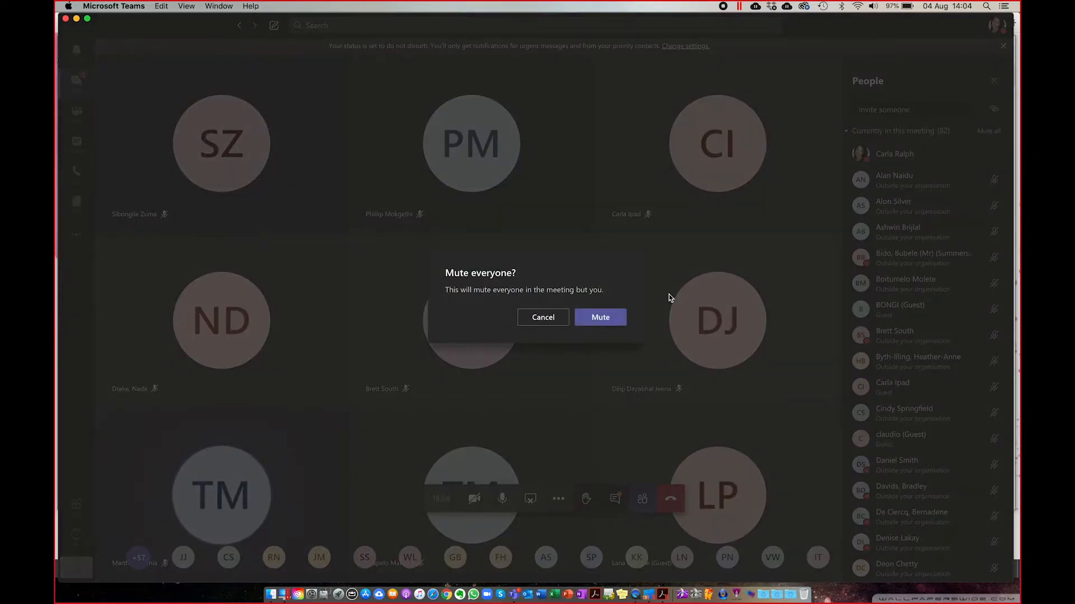
{"action": "left_click", "coordinate": [600, 318]}
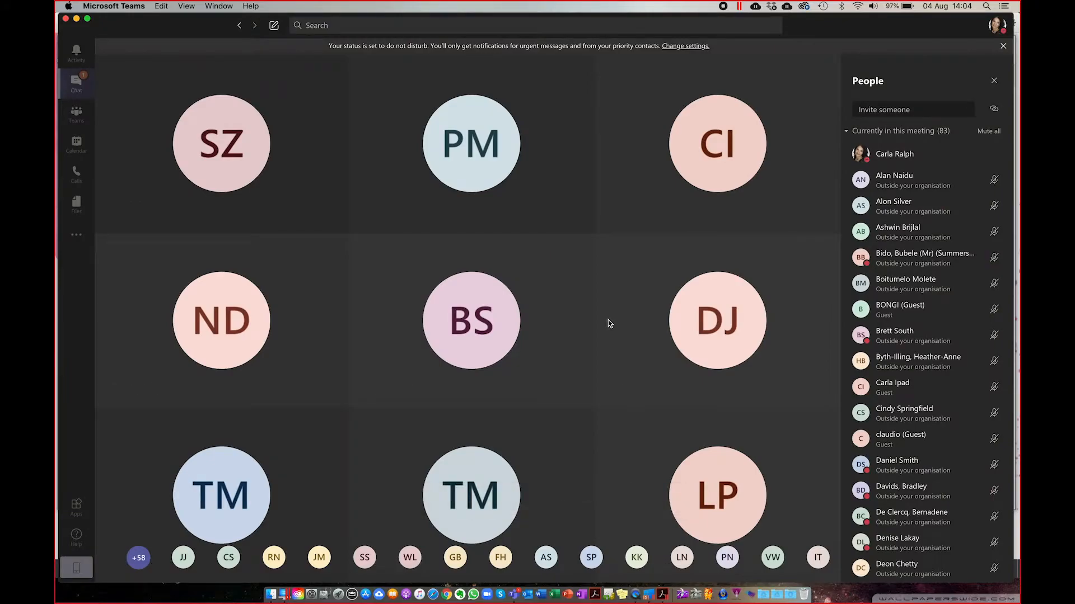
{"action": "left_click", "coordinate": [76, 19]}
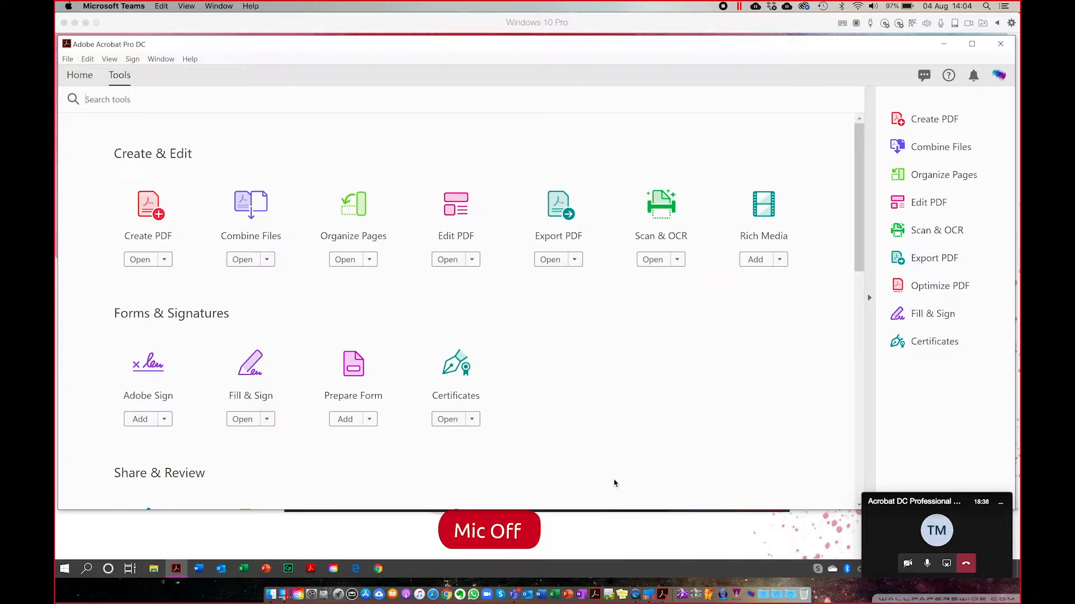
Minimise the Teams mini window and stretch the Acrobat window down to the taskbar.
{"action": "left_click", "coordinate": [1001, 509]}
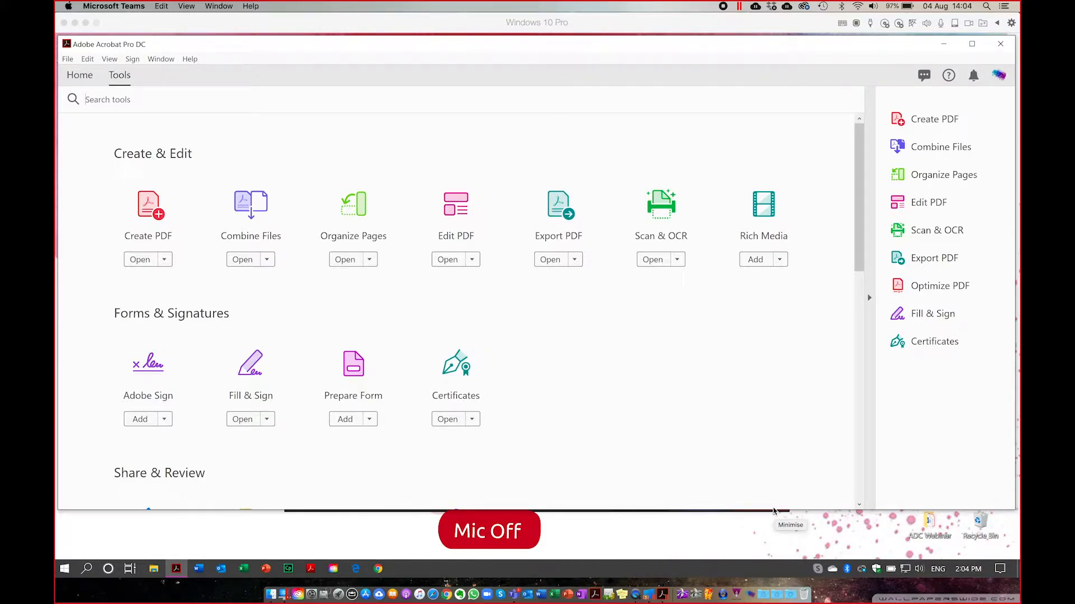
{"action": "left_click", "coordinate": [772, 509]}
{"action": "left_click_drag", "start_coordinate": [771, 511], "coordinate": [781, 554]}
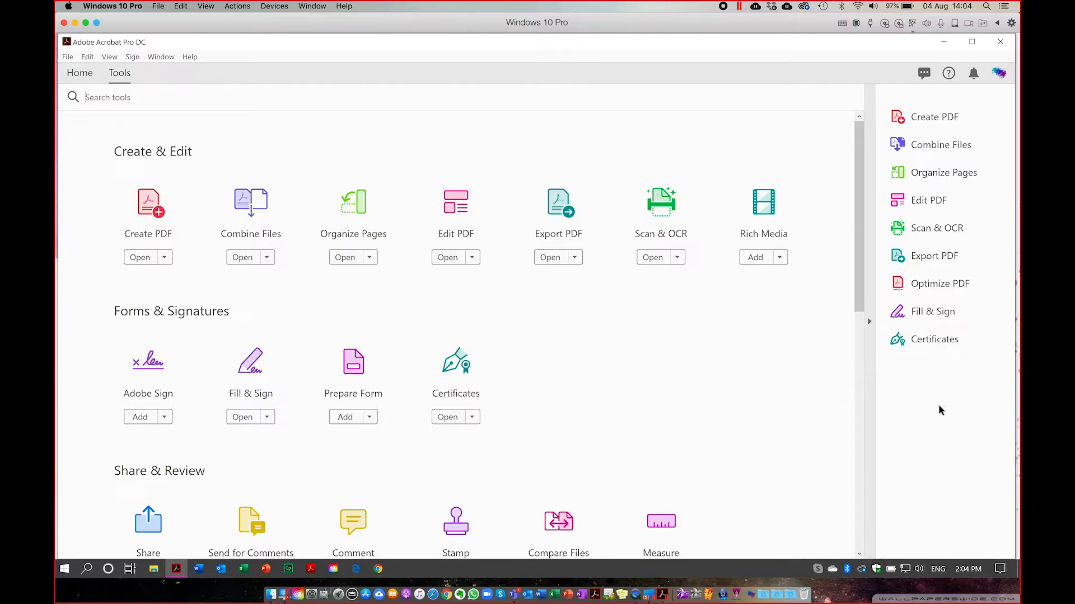
{"action": "left_click", "coordinate": [67, 57]}
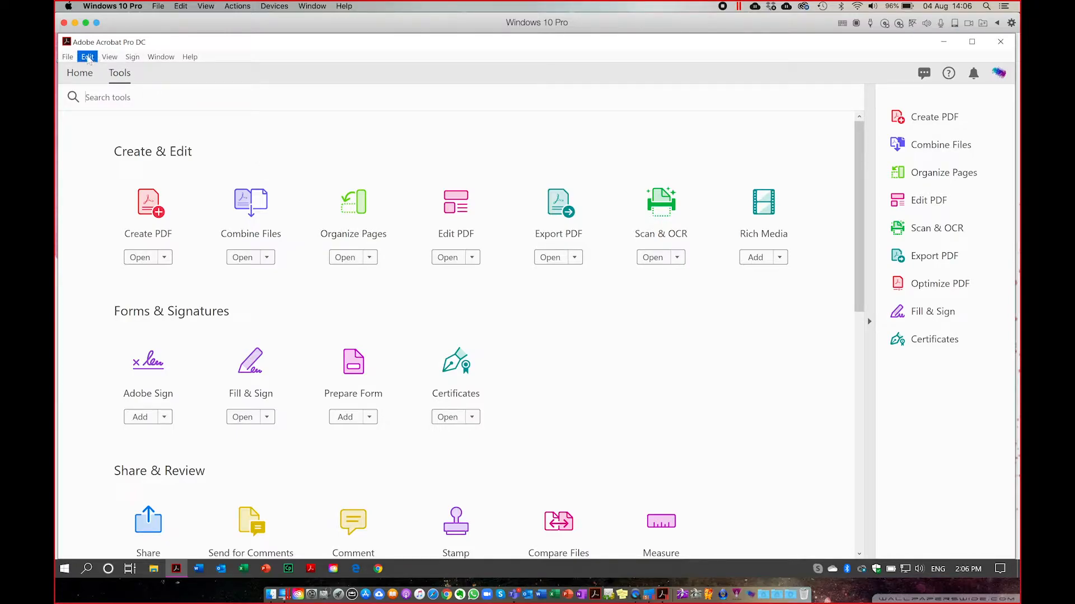
Open Edit > Preferences and launch the ScreenPointer annotation app.
{"action": "left_click", "coordinate": [88, 57]}
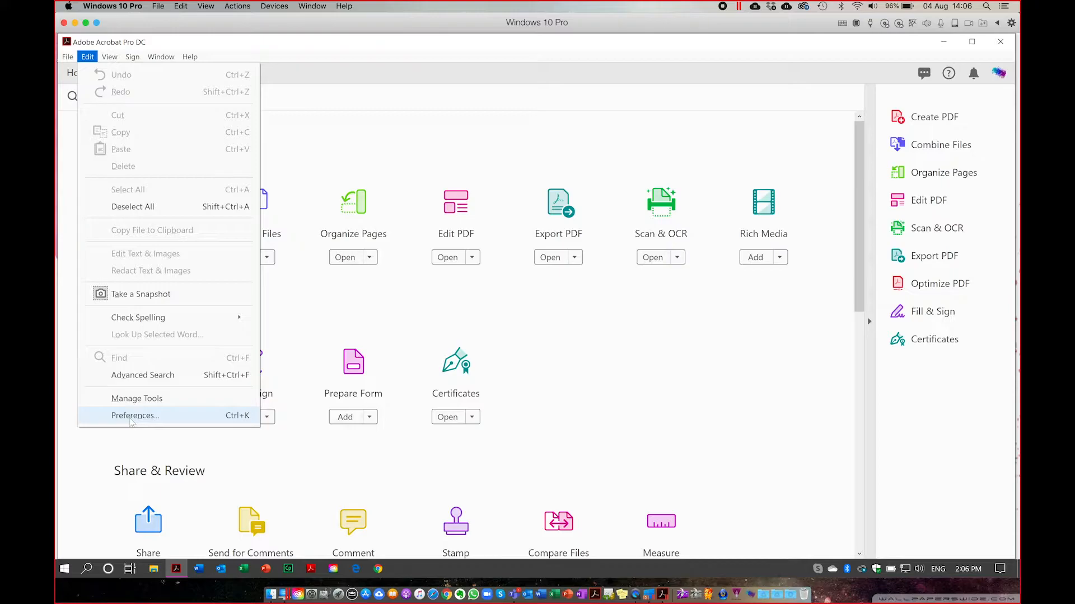
{"action": "left_click", "coordinate": [132, 416]}
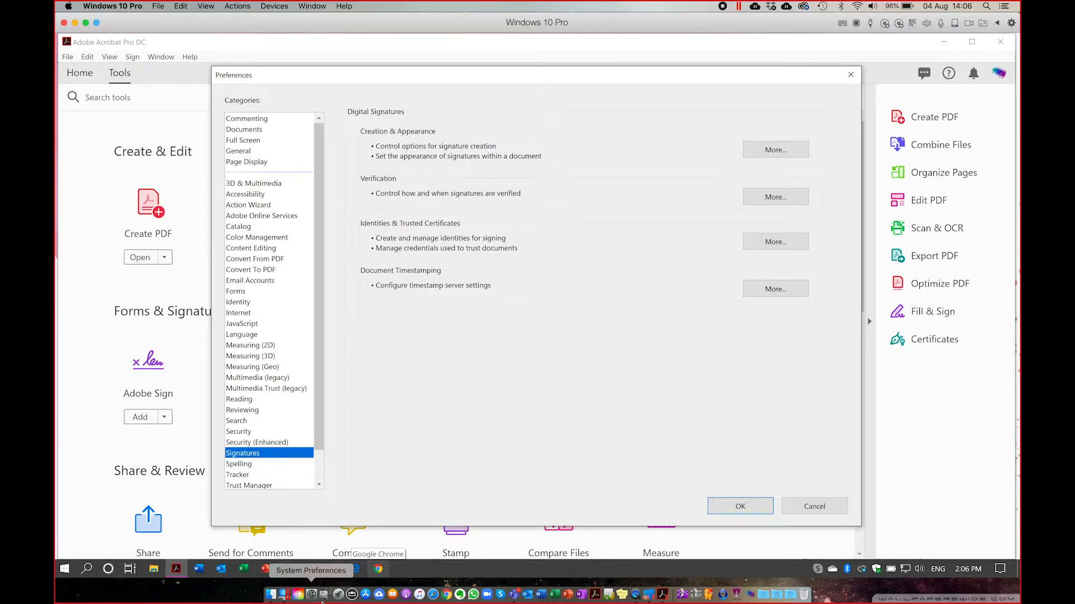
{"action": "left_click", "coordinate": [340, 600]}
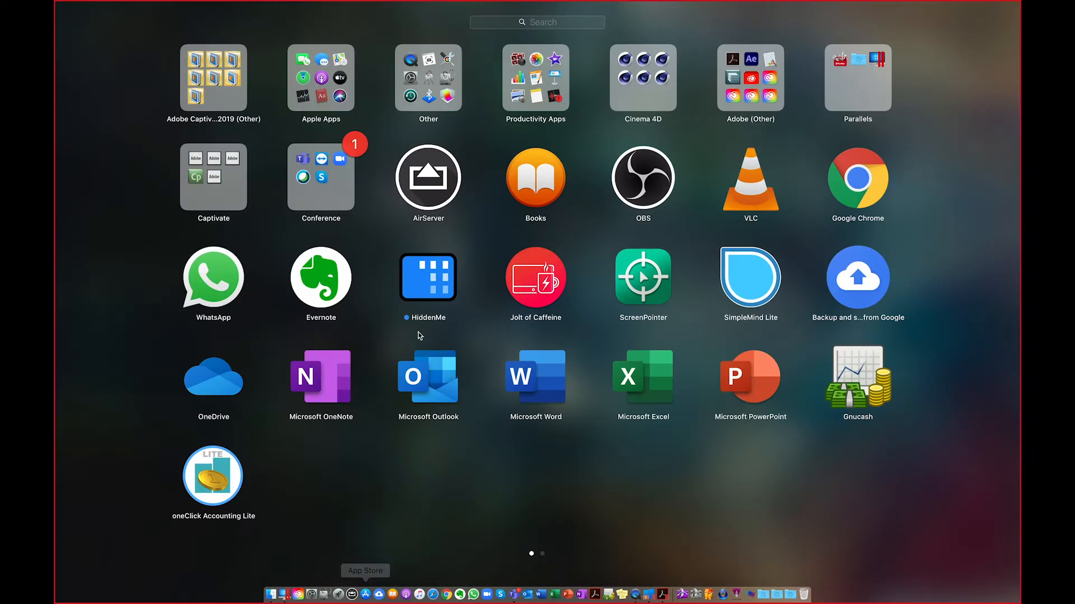
{"action": "left_click", "coordinate": [640, 292]}
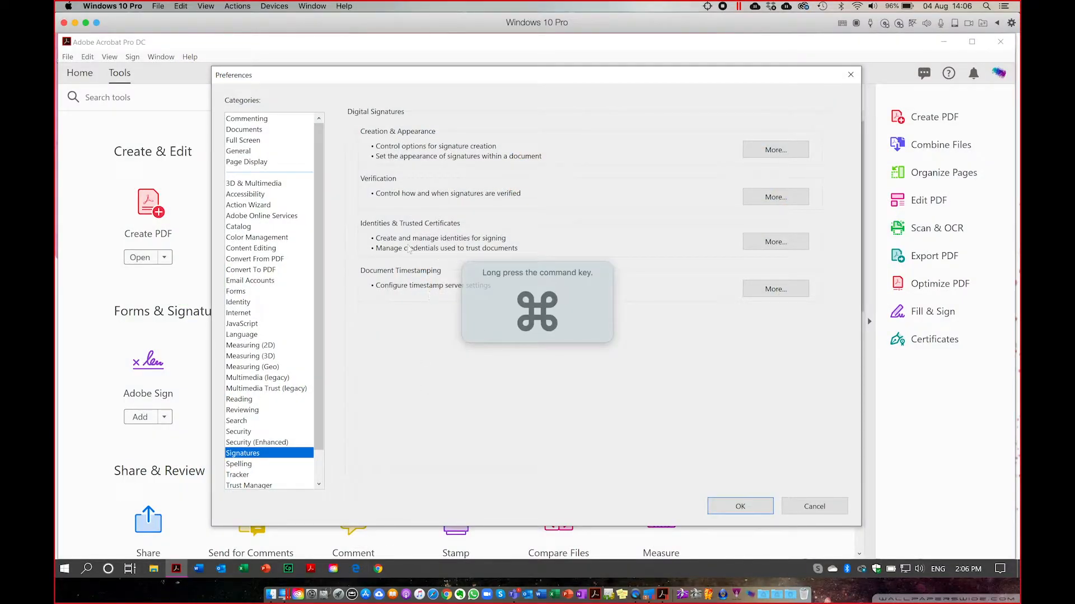
Spotlight the Identities & Trusted Certificates section, then open its More... settings.
{"action": "key", "text": "super"}
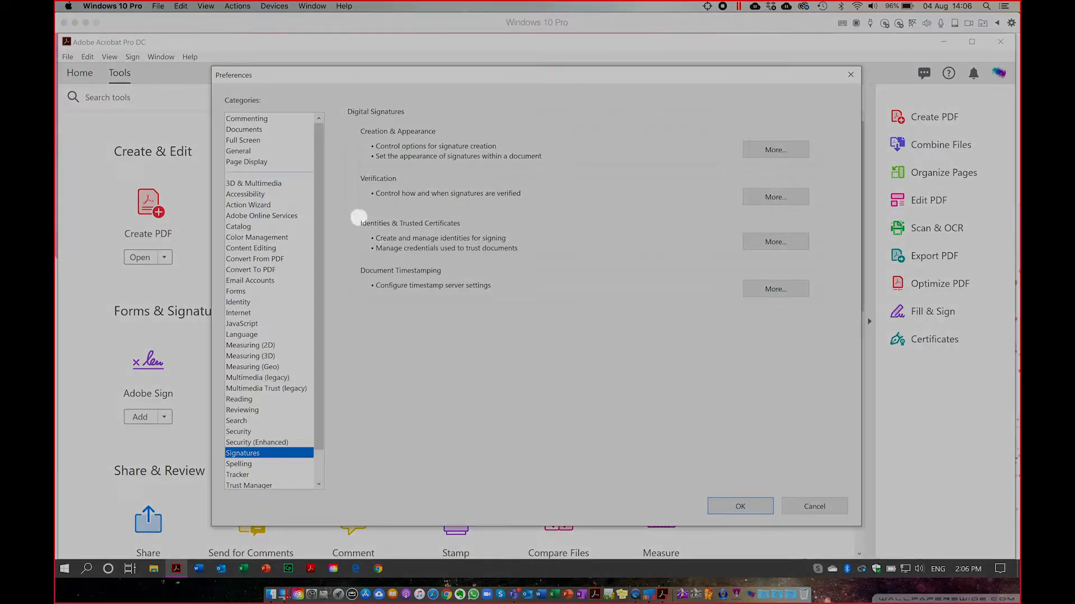
{"action": "left_click_drag", "start_coordinate": [361, 225], "coordinate": [470, 228]}
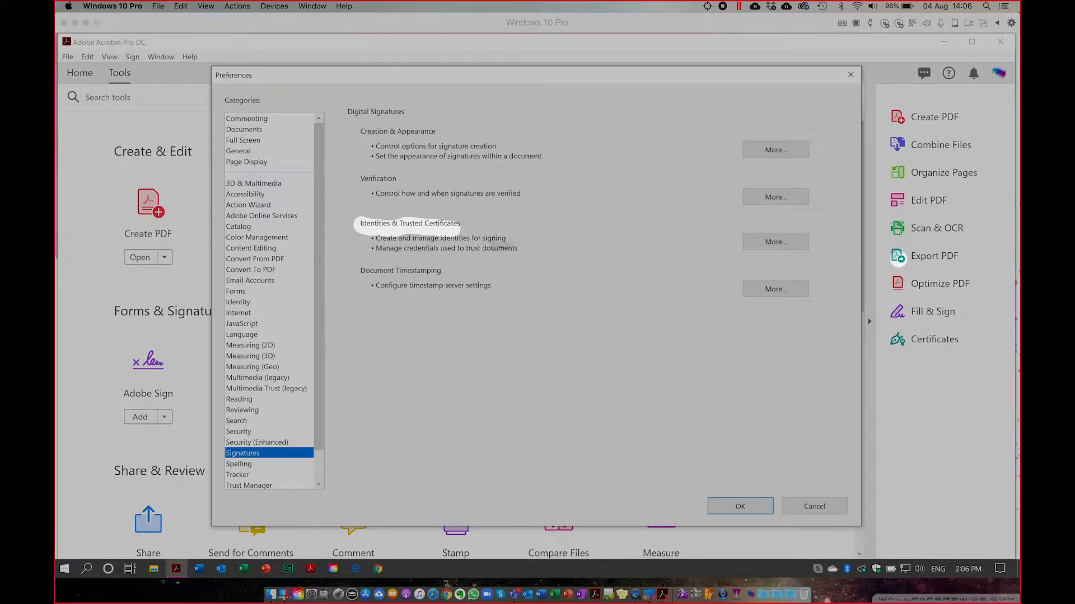
{"action": "key", "text": "Escape"}
{"action": "left_click", "coordinate": [791, 242]}
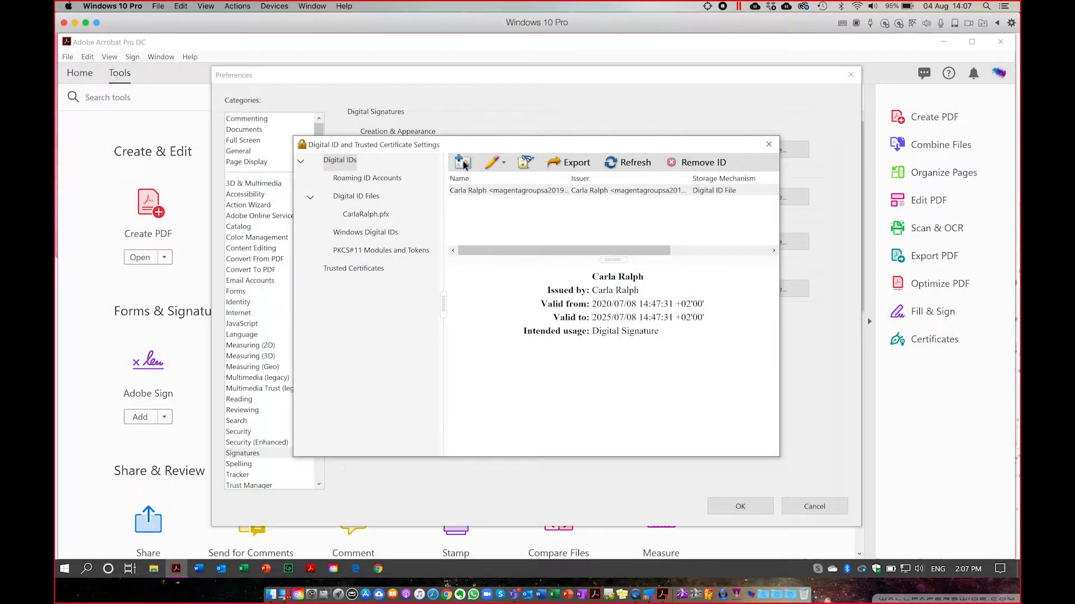
Start Add ID for a new digital ID stored in the Windows Certificate Store.
{"action": "left_click", "coordinate": [463, 162]}
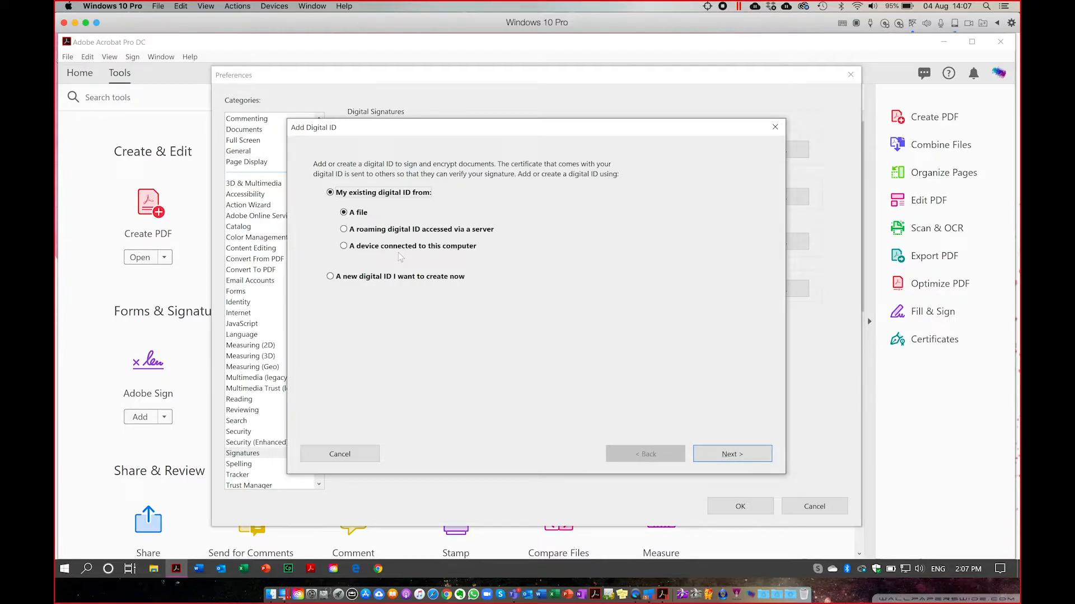
{"action": "left_click", "coordinate": [329, 276]}
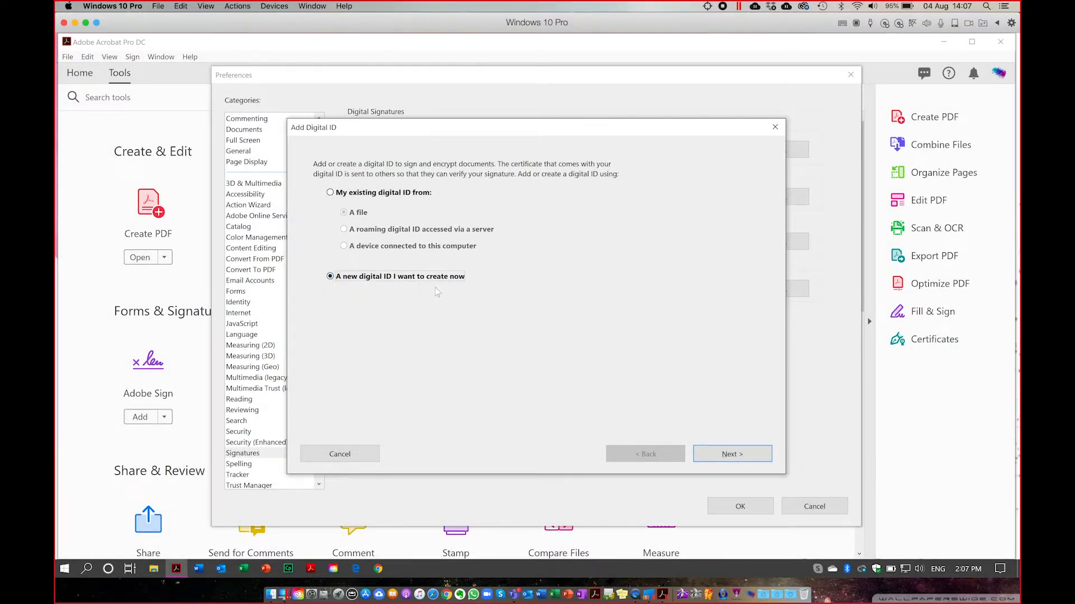
{"action": "left_click", "coordinate": [732, 460]}
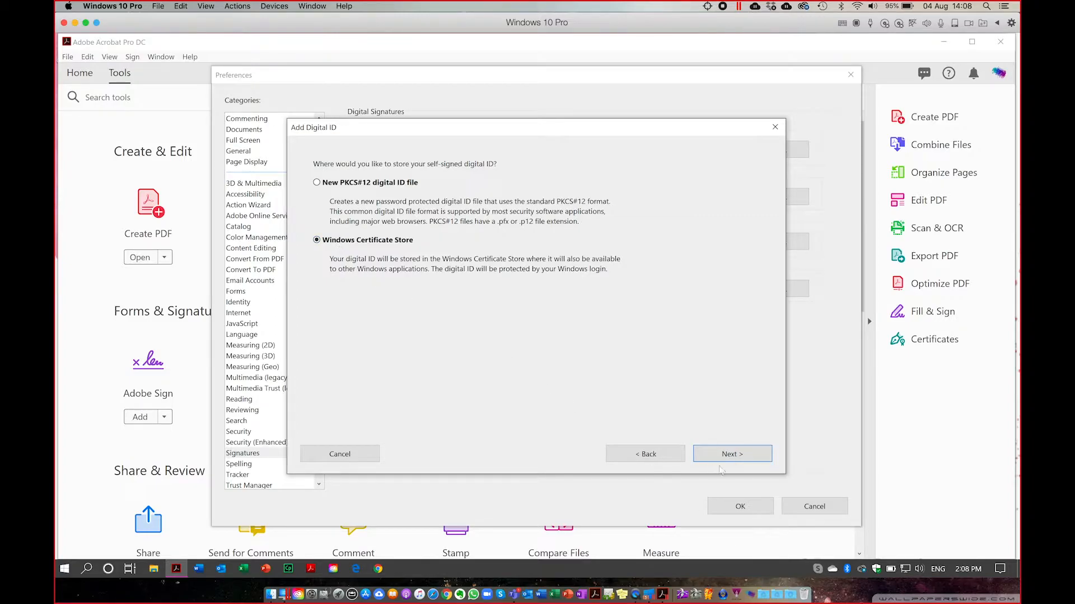
{"action": "left_click", "coordinate": [735, 457]}
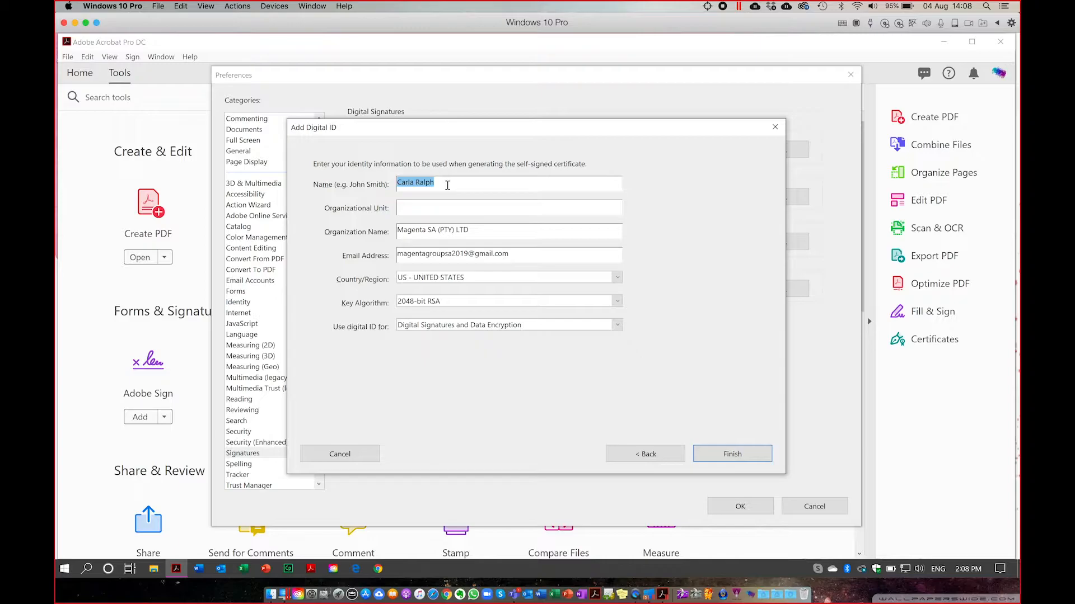
Enter Organizational Unit 'Training Departmetn', Organization 'Learning Curve', the signer's e-mail, and country ZA - SOUTH AFRICA.
{"action": "left_click", "coordinate": [414, 211]}
{"action": "type", "text": "Training Departmetn"}
{"action": "key", "text": "Tab"}
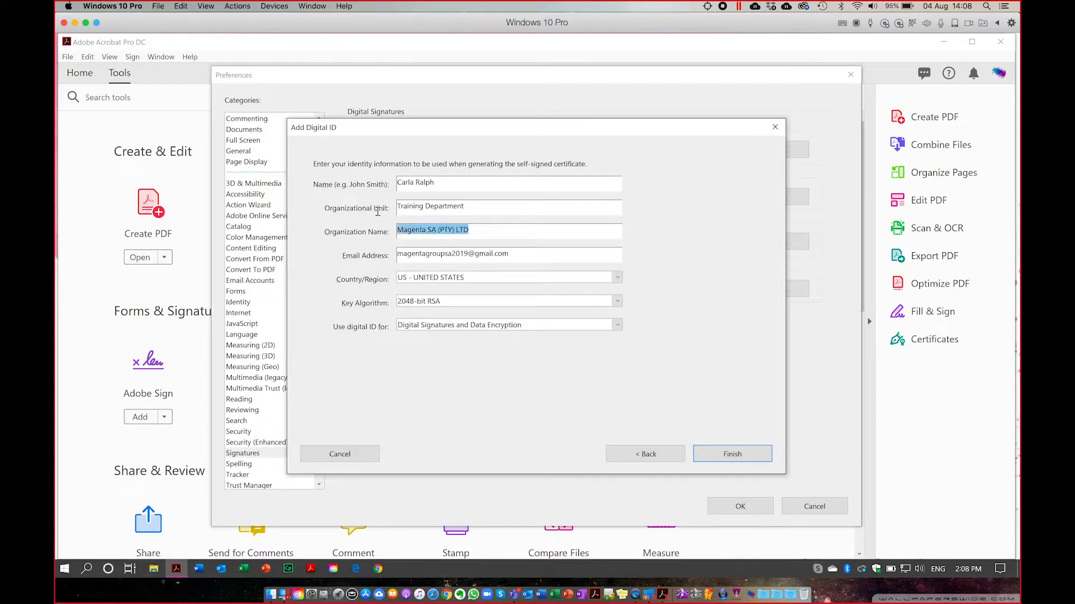
{"action": "type", "text": "Learning"}
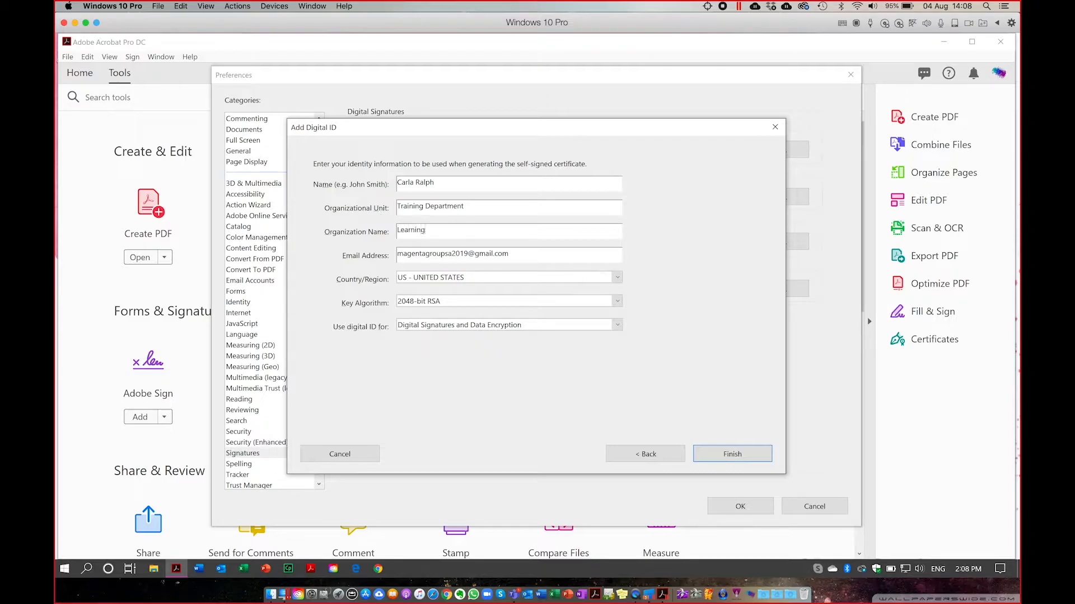
{"action": "type", "text": " Curve"}
{"action": "left_click_drag", "start_coordinate": [511, 255], "coordinate": [383, 239]}
{"action": "left_click", "coordinate": [418, 279]}
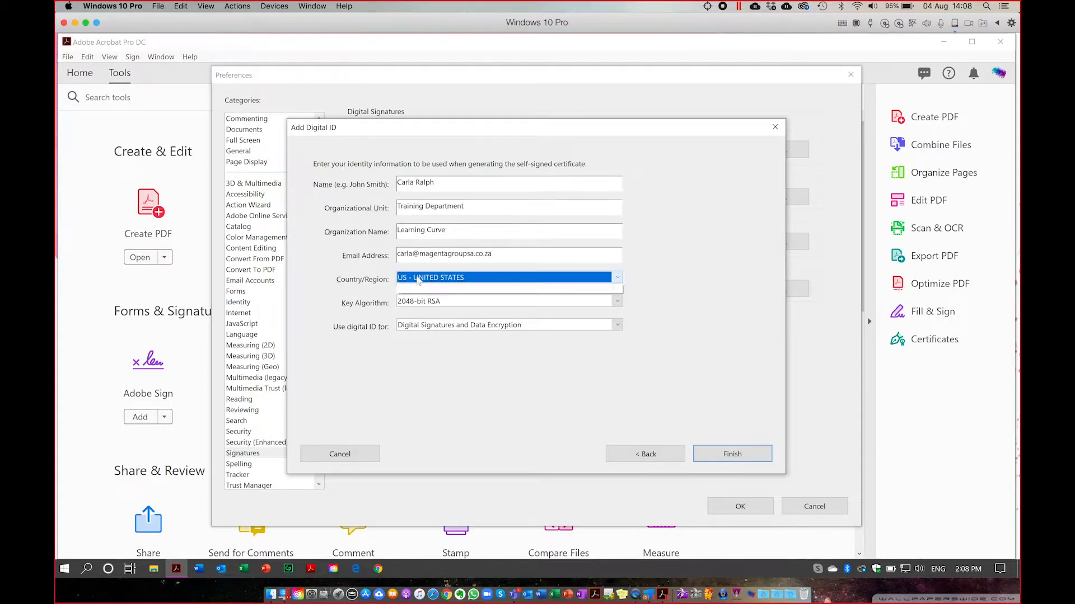
{"action": "scroll", "coordinate": [430, 378], "scroll_direction": "down", "scroll_amount": 2}
{"action": "scroll", "coordinate": [430, 378], "scroll_direction": "down", "scroll_amount": 1}
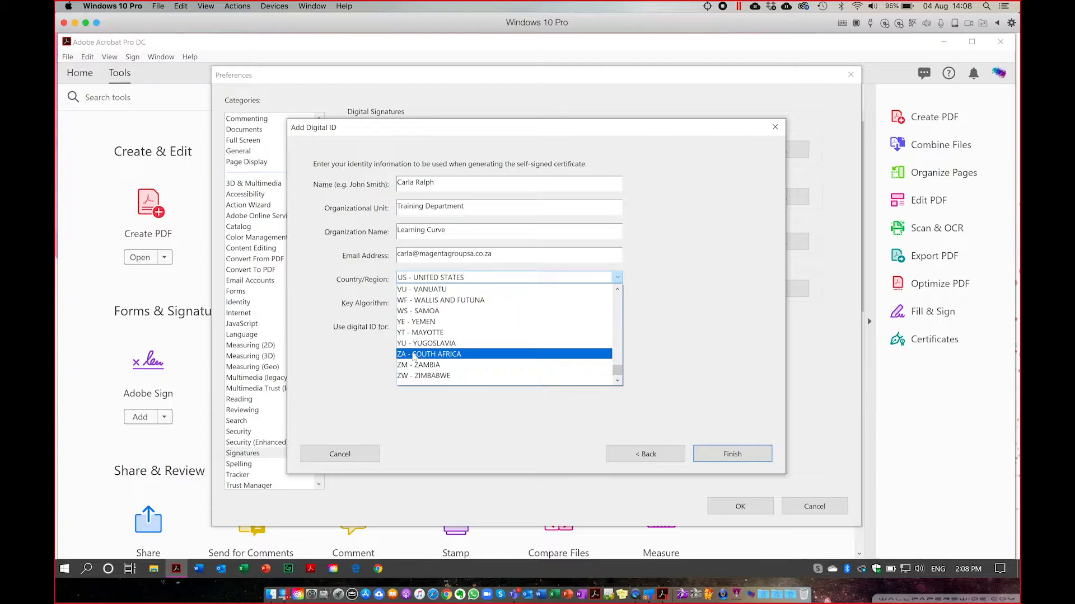
{"action": "left_click", "coordinate": [414, 355]}
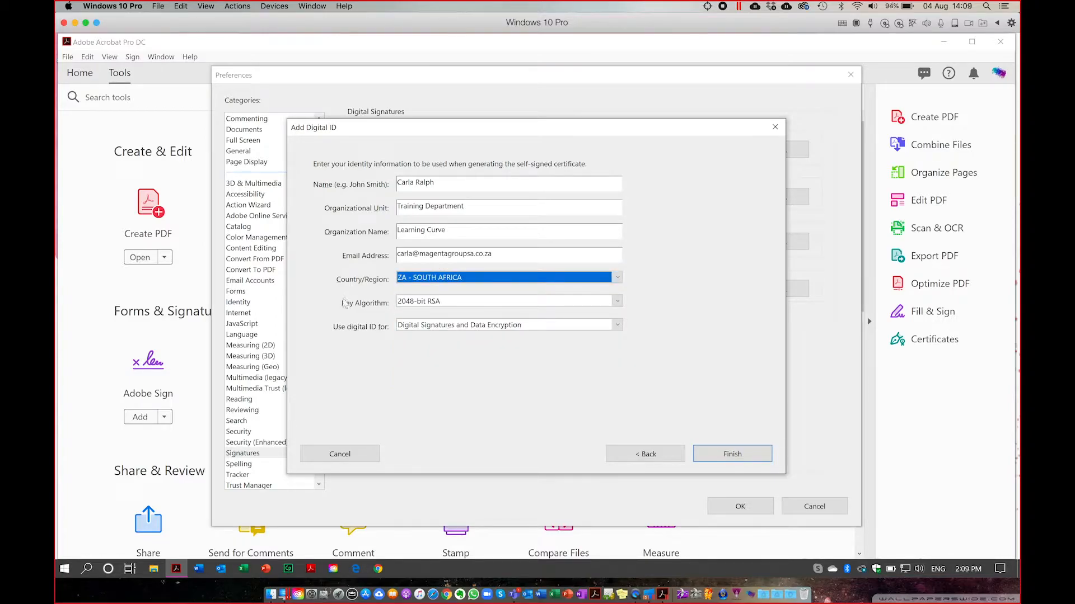
Keep 2048-bit RSA, use the ID for Digital Signatures and Data Encryption, and finish.
{"action": "left_click", "coordinate": [422, 303]}
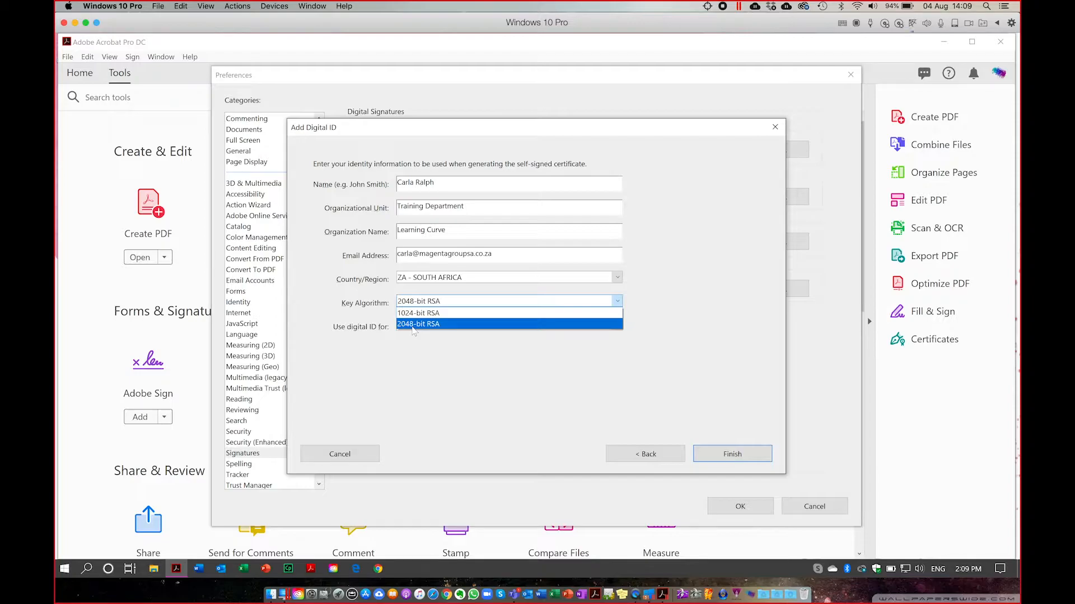
{"action": "left_click", "coordinate": [414, 325]}
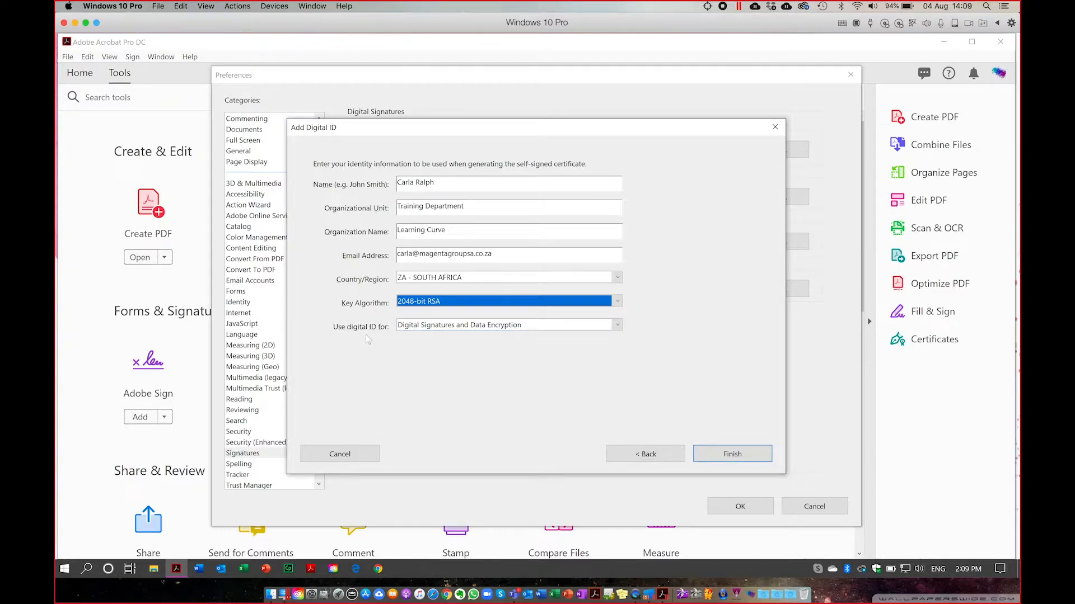
{"action": "left_click", "coordinate": [424, 325]}
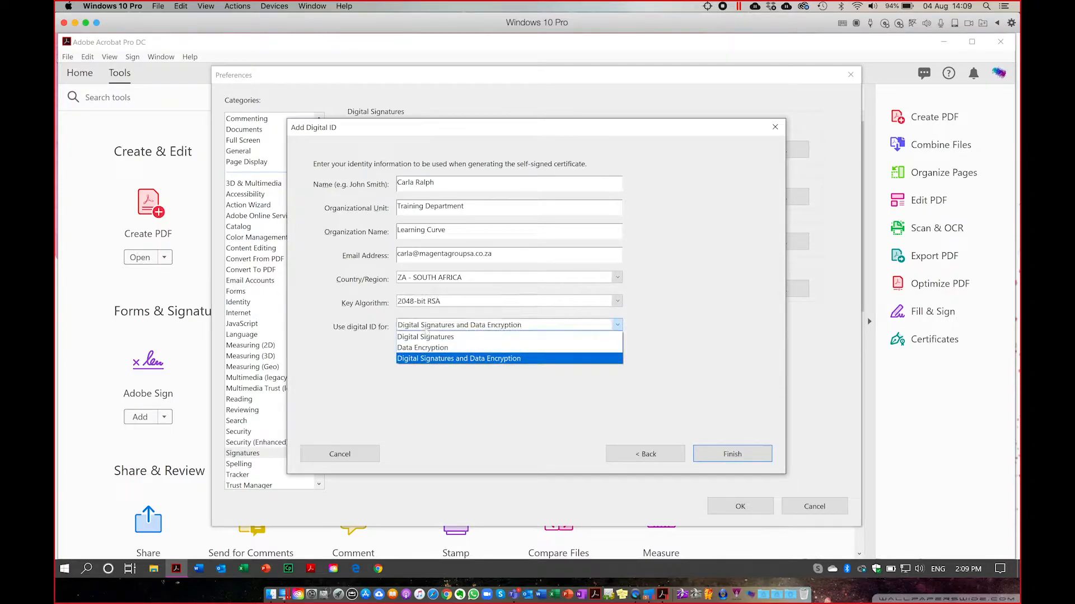
{"action": "left_click", "coordinate": [432, 358]}
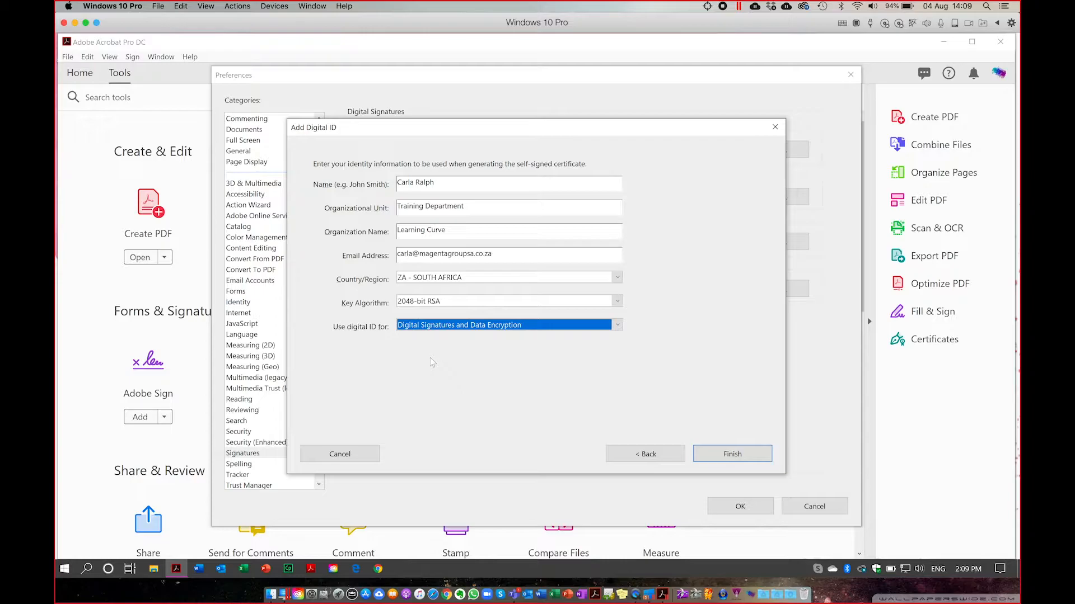
{"action": "left_click", "coordinate": [734, 458]}
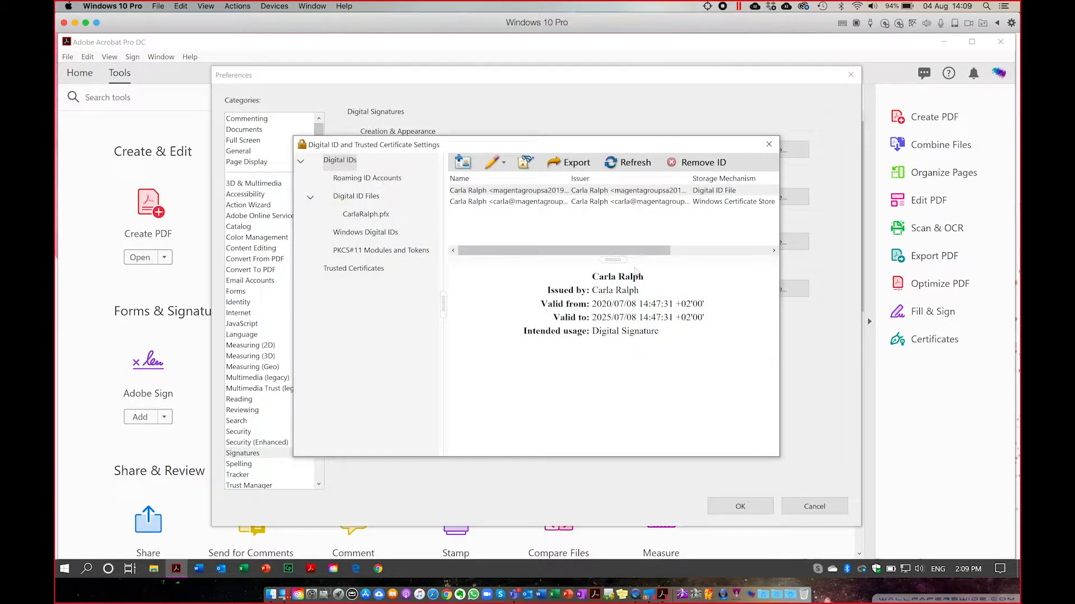
Select the Windows Certificate Store ID to view its 2020/08/04–2025/08/04 validity and usages.
{"action": "left_click", "coordinate": [482, 203]}
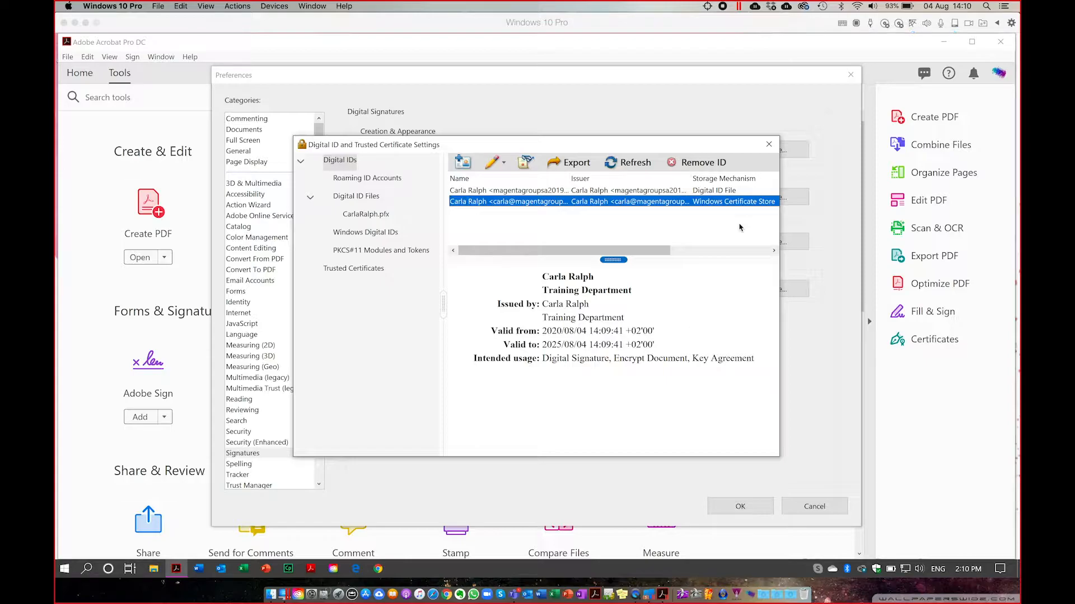
Close Digital ID and Trusted Certificate Settings to return to Preferences > Signatures.
{"action": "left_click", "coordinate": [769, 146]}
{"action": "left_click", "coordinate": [769, 145]}
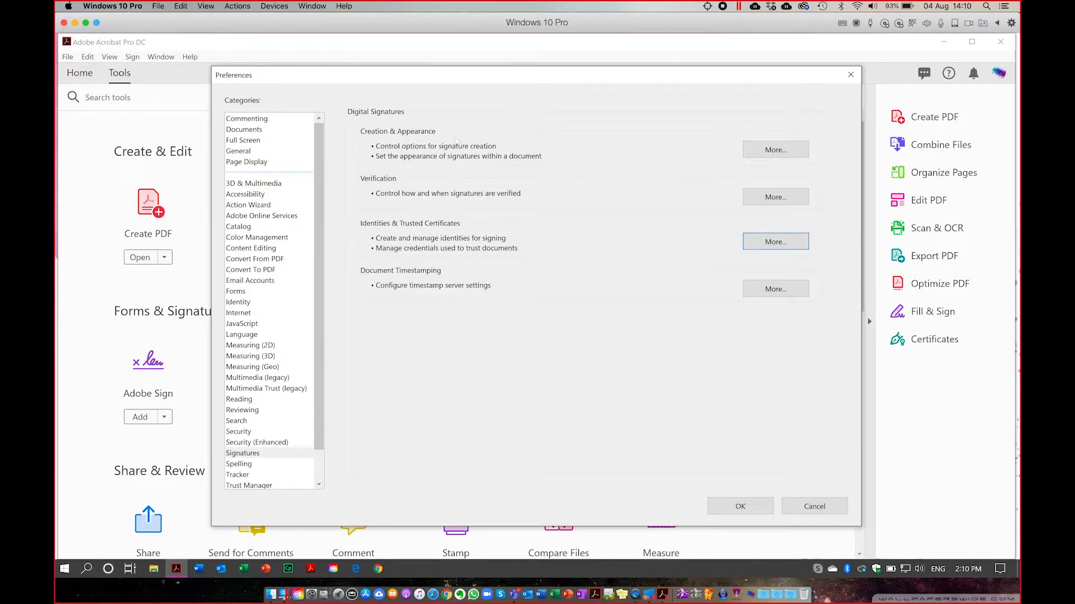
{"action": "key", "text": "F1"}
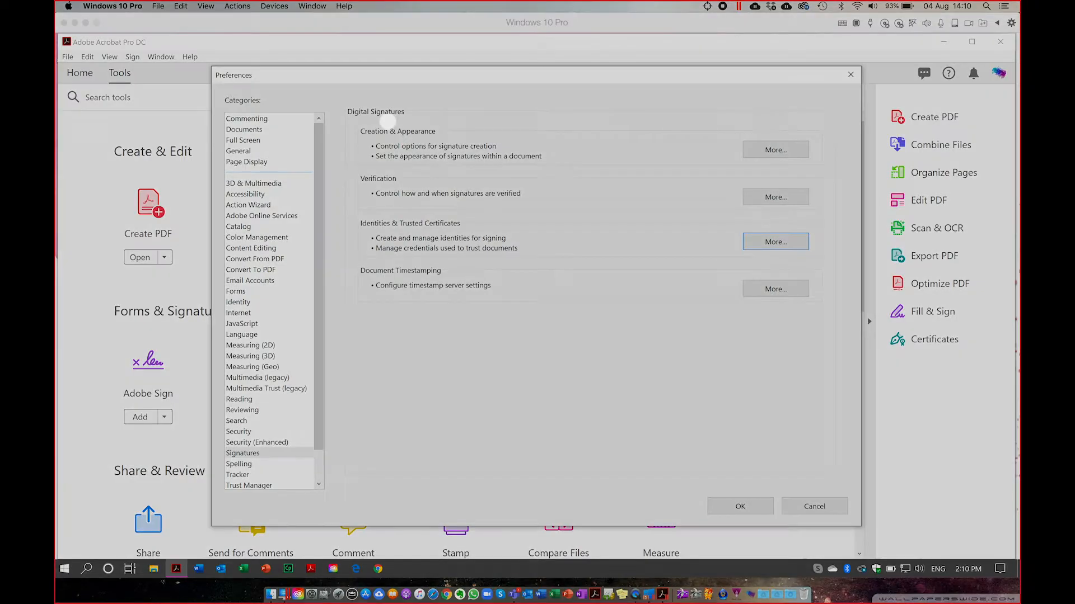
{"action": "left_click_drag", "start_coordinate": [360, 143], "coordinate": [442, 144]}
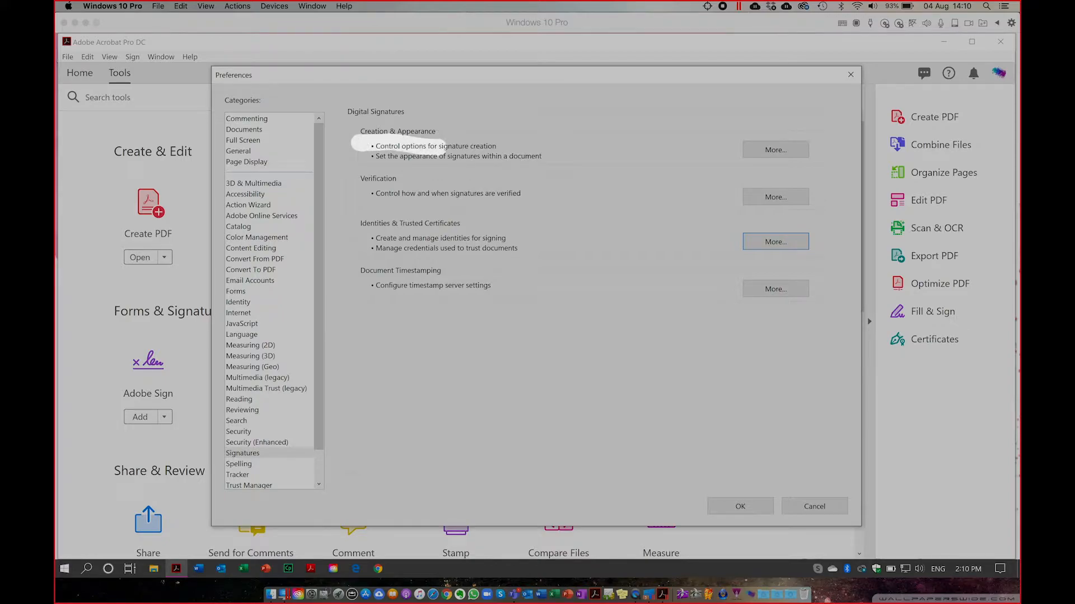
{"action": "key", "text": "F1"}
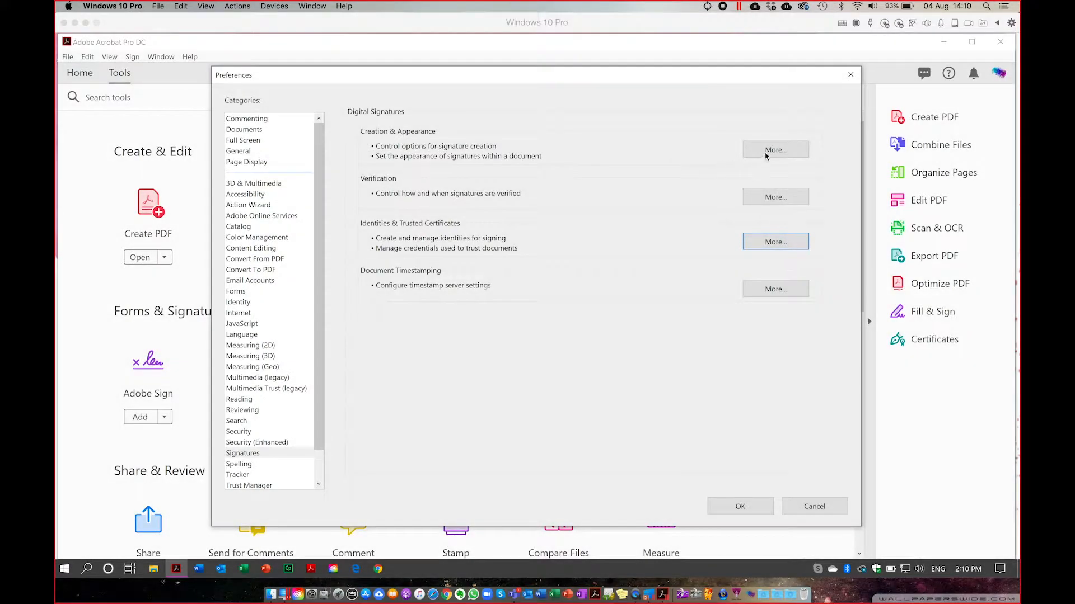
Open Creation & Appearance settings and uncheck Show reasons and Show location and contact information.
{"action": "left_click", "coordinate": [773, 154]}
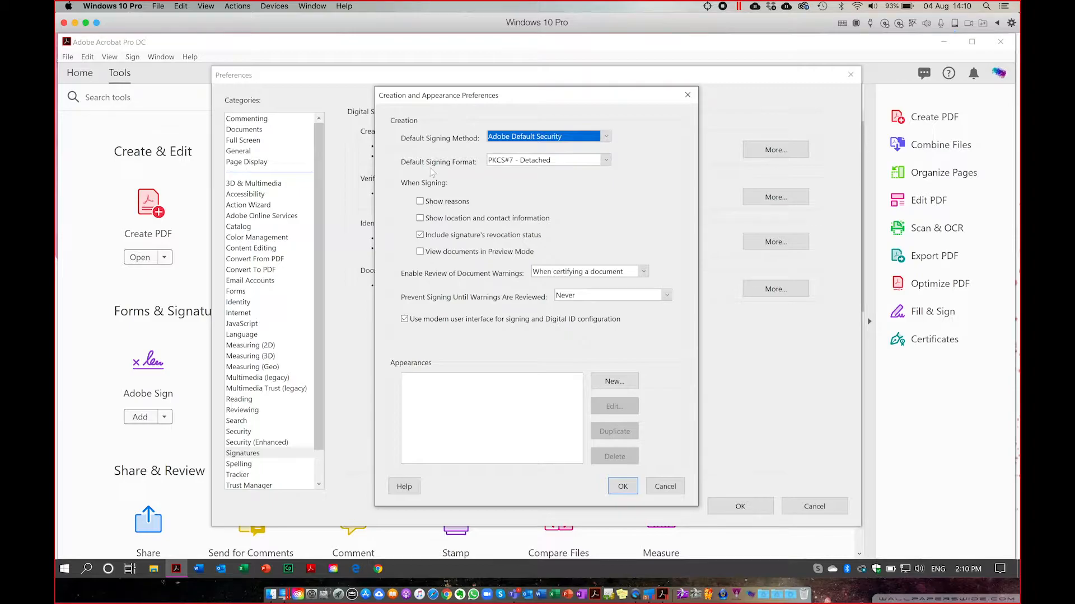
{"action": "left_click", "coordinate": [419, 201]}
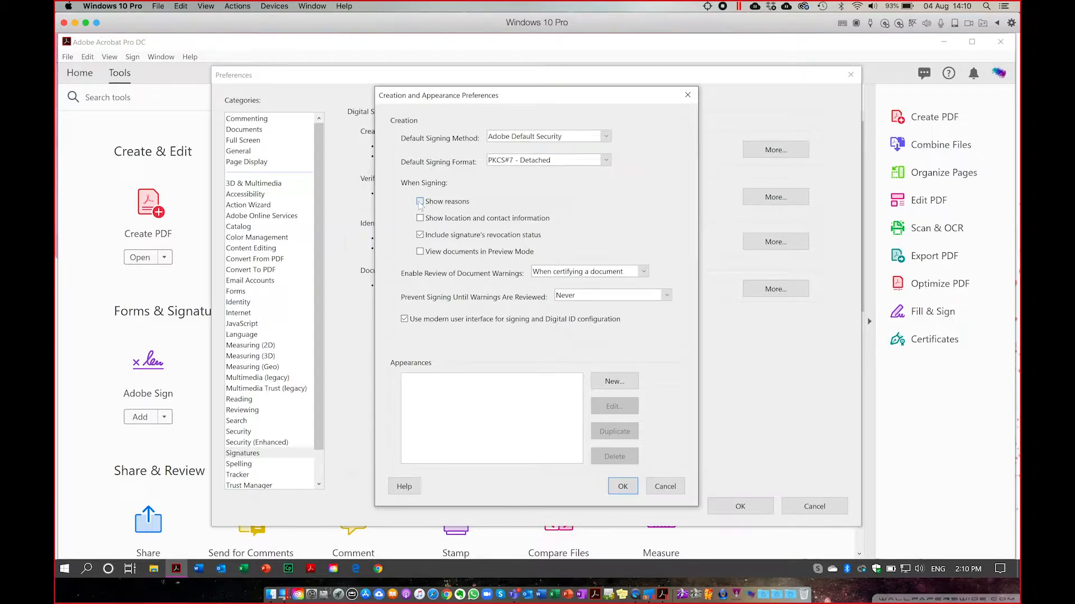
{"action": "left_click", "coordinate": [420, 201]}
{"action": "left_click", "coordinate": [420, 220]}
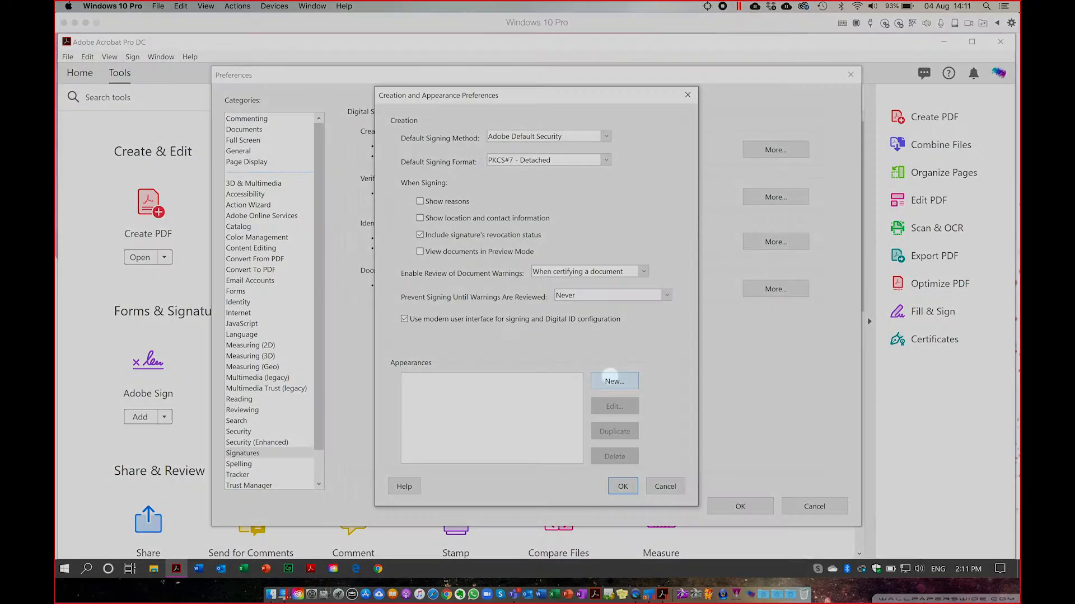
Create a new signature appearance titled with the signer's demo name, set to Imported graphic.
{"action": "left_click", "coordinate": [613, 382]}
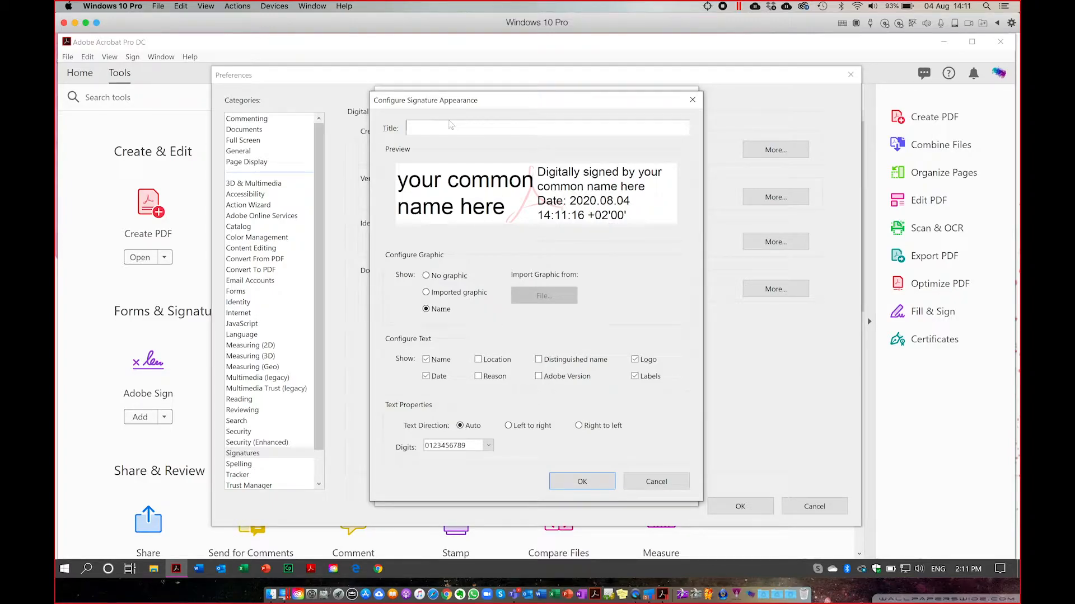
{"action": "left_click", "coordinate": [418, 128]}
{"action": "type", "text": "Carla Demo"}
{"action": "left_click", "coordinate": [426, 276]}
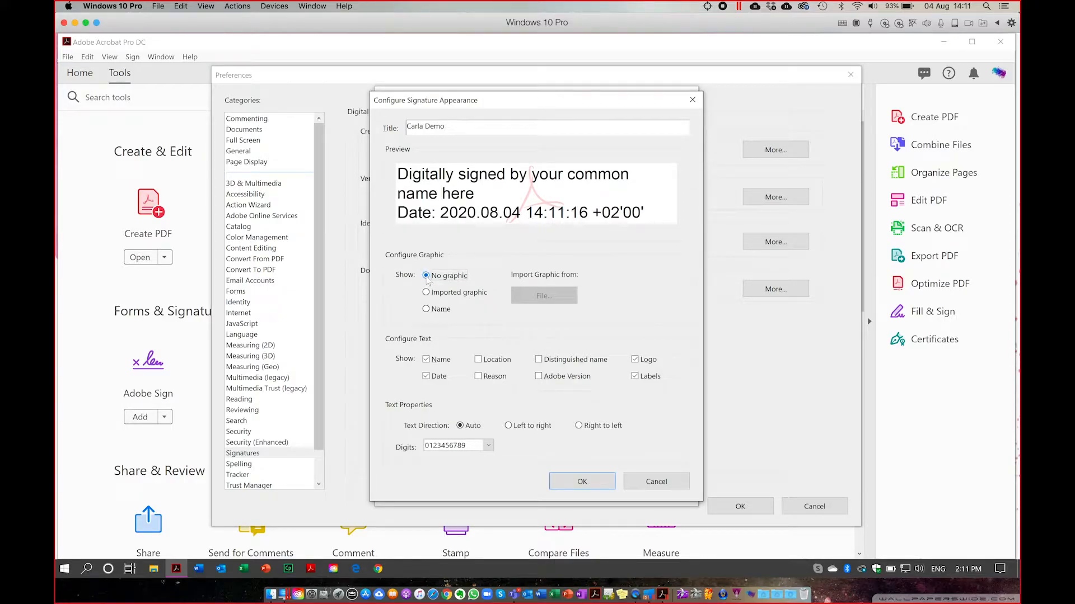
{"action": "left_click", "coordinate": [426, 293]}
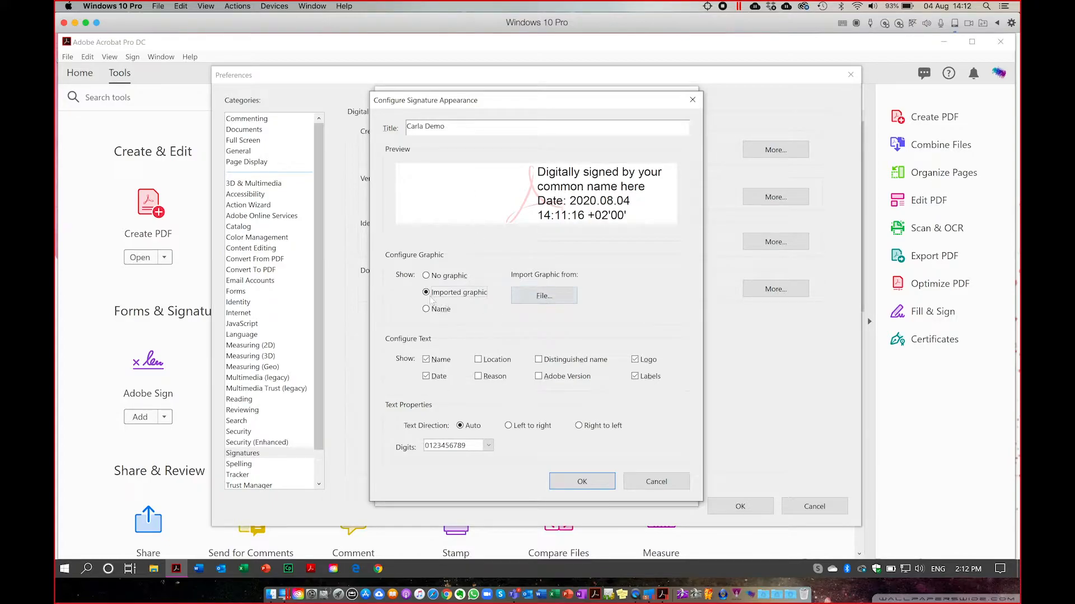
Import JaneSig.pdf from Documents\_Sign as the signature appearance's graphic.
{"action": "left_click", "coordinate": [550, 301]}
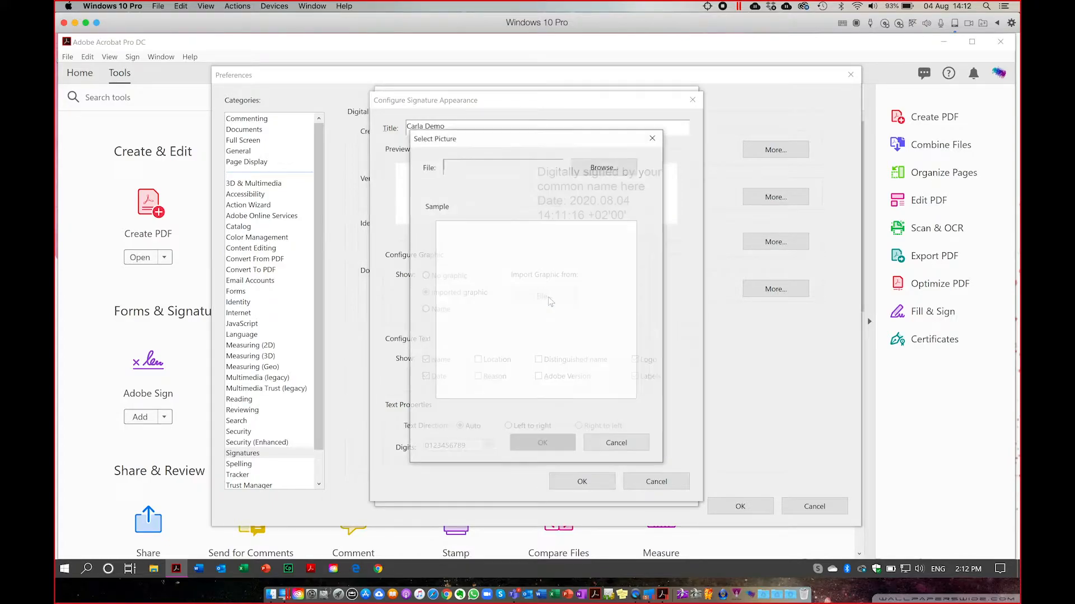
{"action": "left_click", "coordinate": [608, 167]}
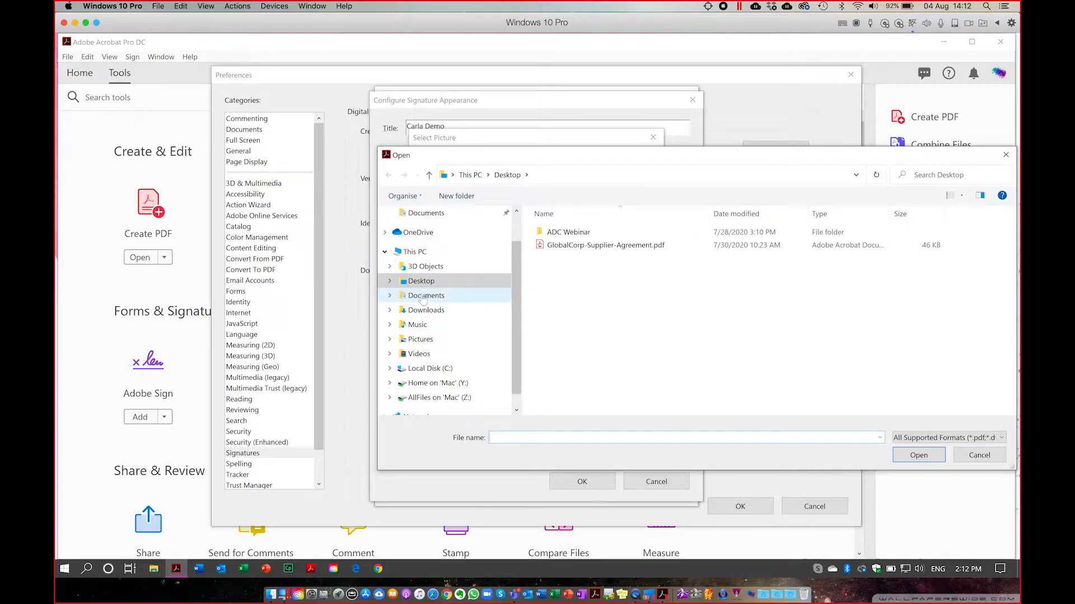
{"action": "left_click", "coordinate": [442, 296]}
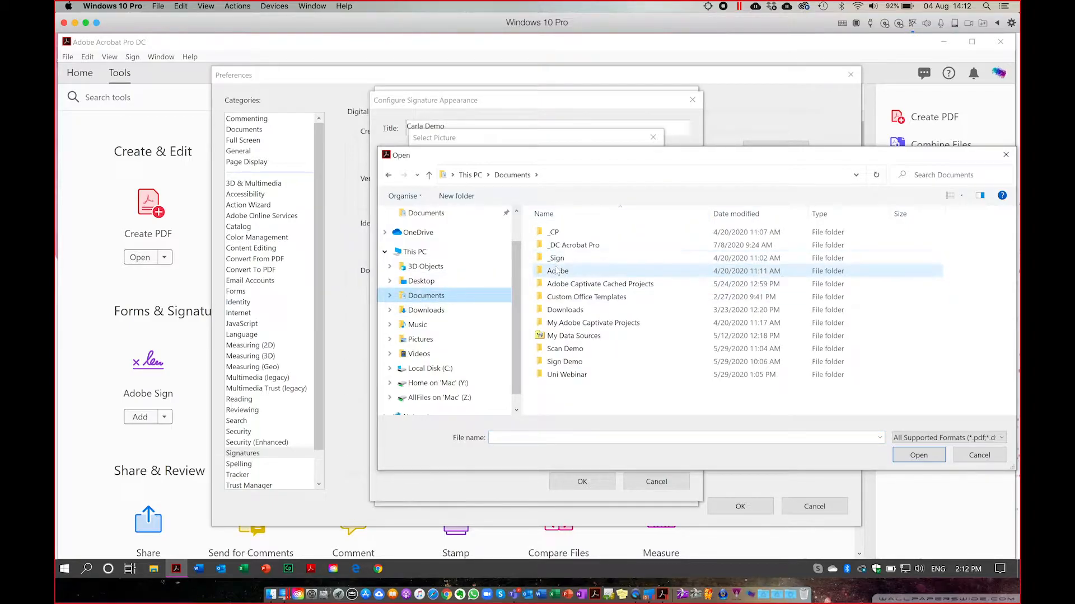
{"action": "left_click", "coordinate": [555, 260]}
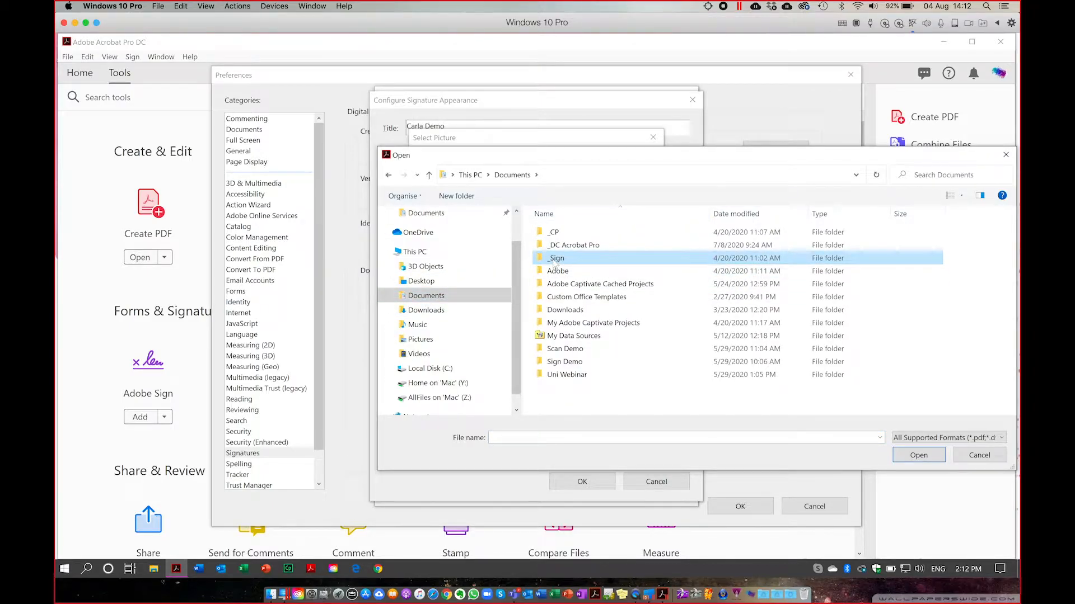
{"action": "double_click", "coordinate": [556, 259]}
{"action": "left_click", "coordinate": [560, 261]}
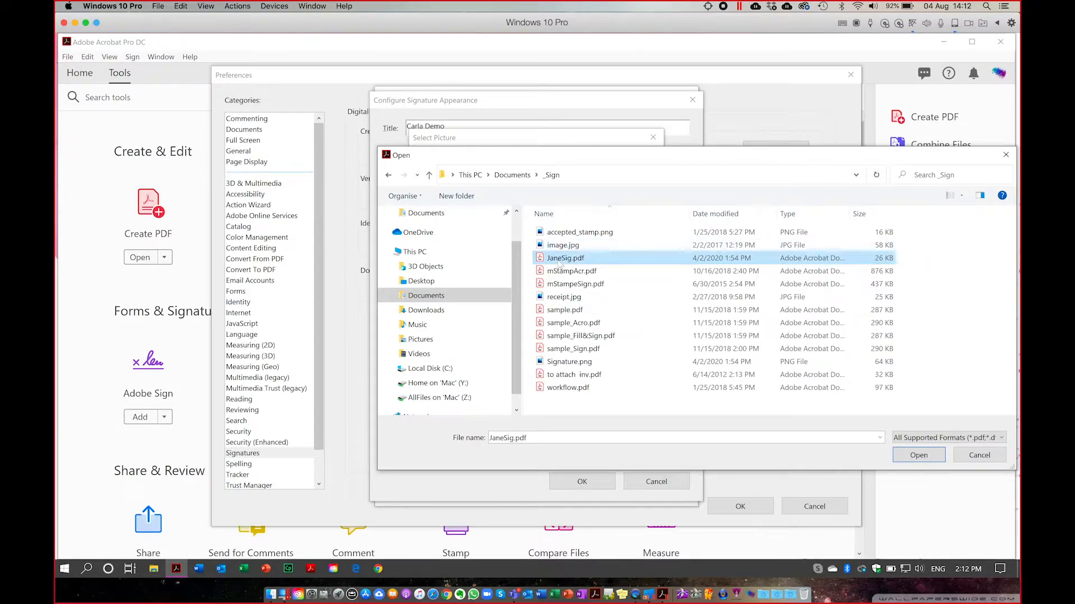
{"action": "double_click", "coordinate": [559, 260]}
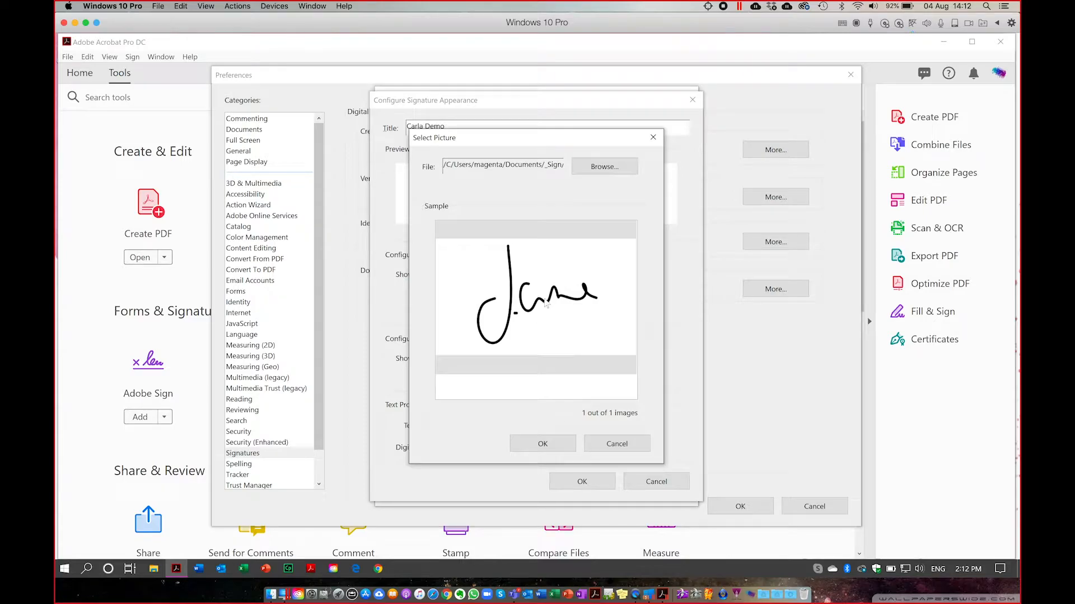
{"action": "left_click", "coordinate": [544, 445]}
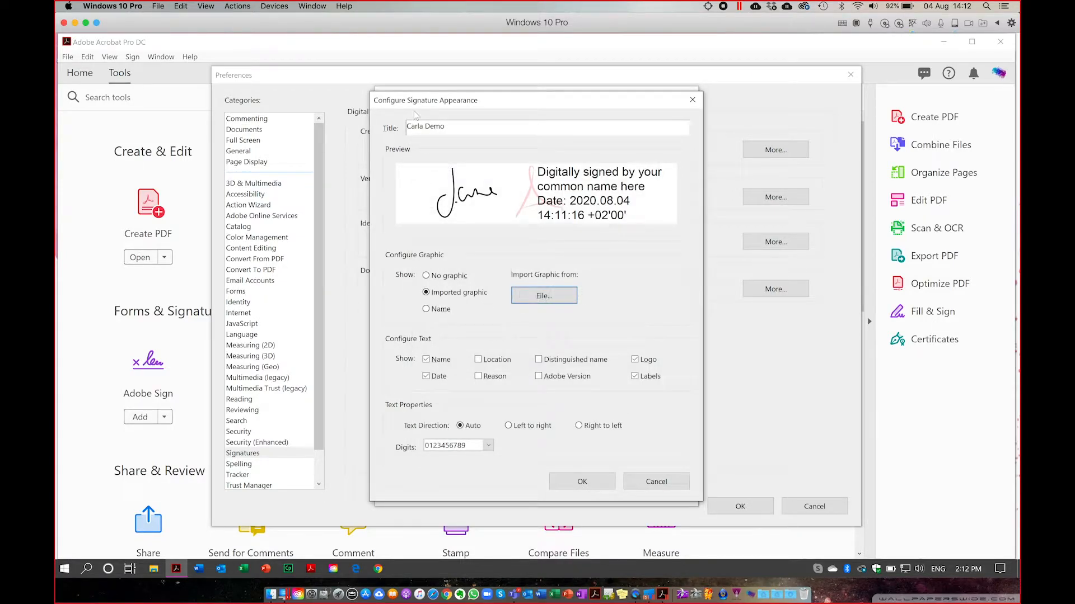
Replace the title's first word with the consultant's name, leaving Location, Reason and Logo unchecked.
{"action": "double_click", "coordinate": [424, 127]}
{"action": "type", "text": "jane"}
{"action": "left_click", "coordinate": [479, 360]}
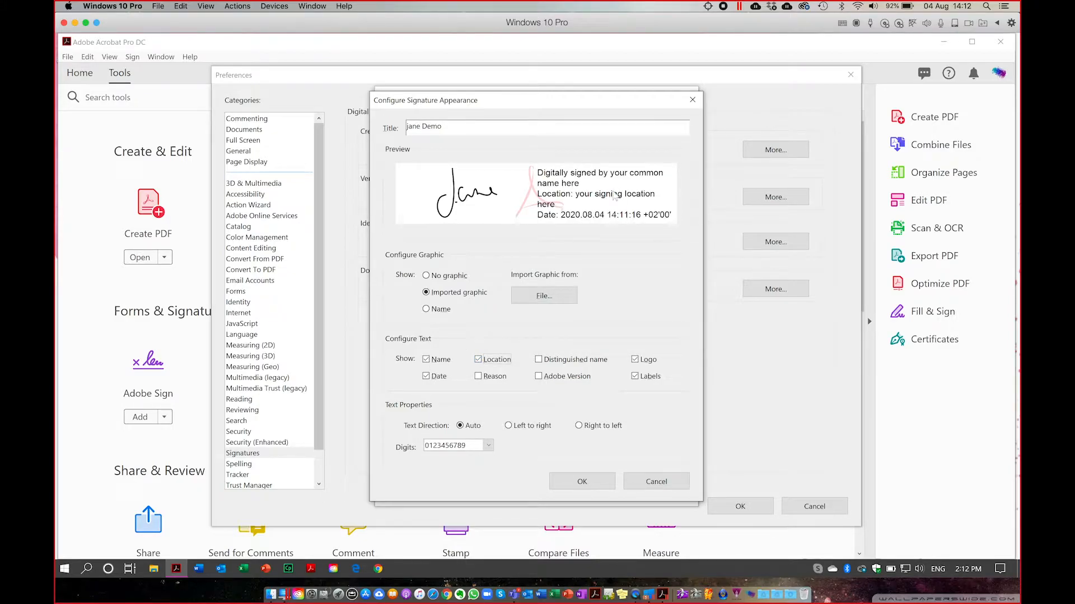
{"action": "left_click", "coordinate": [479, 359]}
{"action": "left_click", "coordinate": [478, 377]}
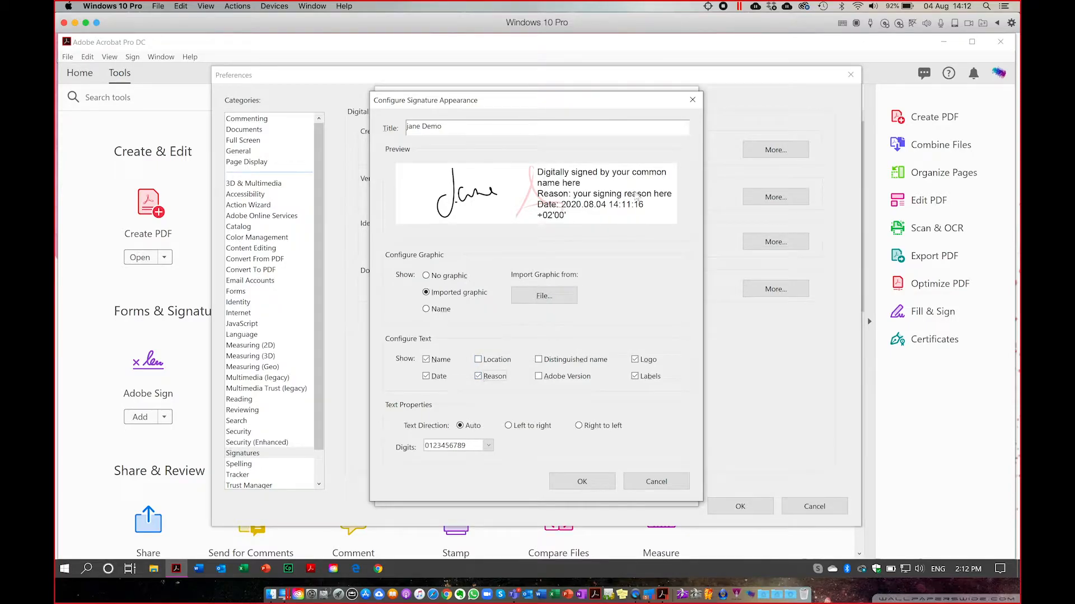
{"action": "left_click", "coordinate": [478, 379]}
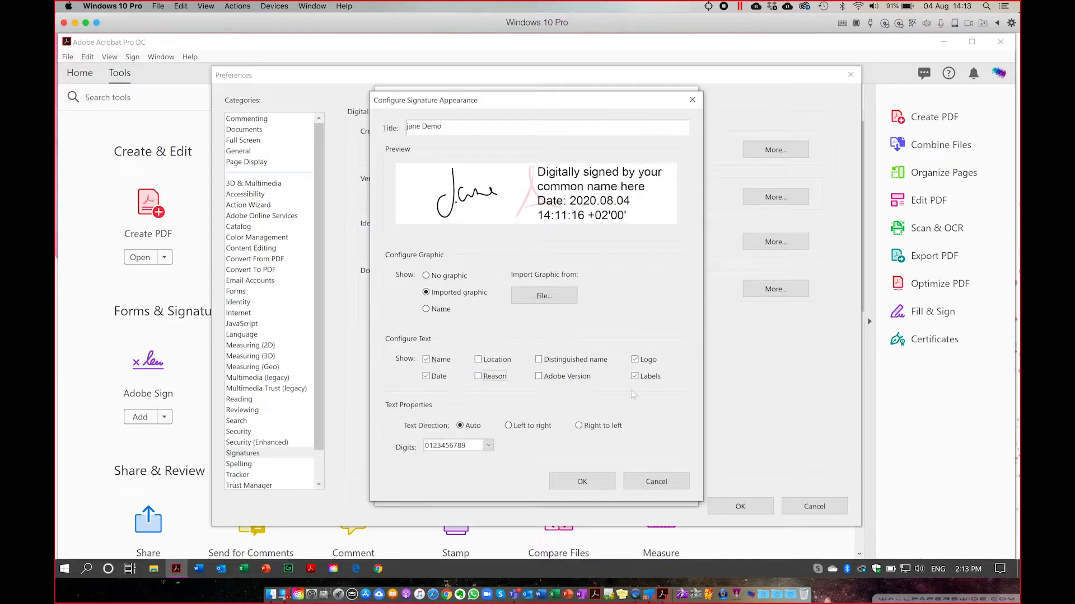
{"action": "left_click", "coordinate": [636, 361]}
{"action": "left_click", "coordinate": [636, 361]}
{"action": "left_click", "coordinate": [636, 361]}
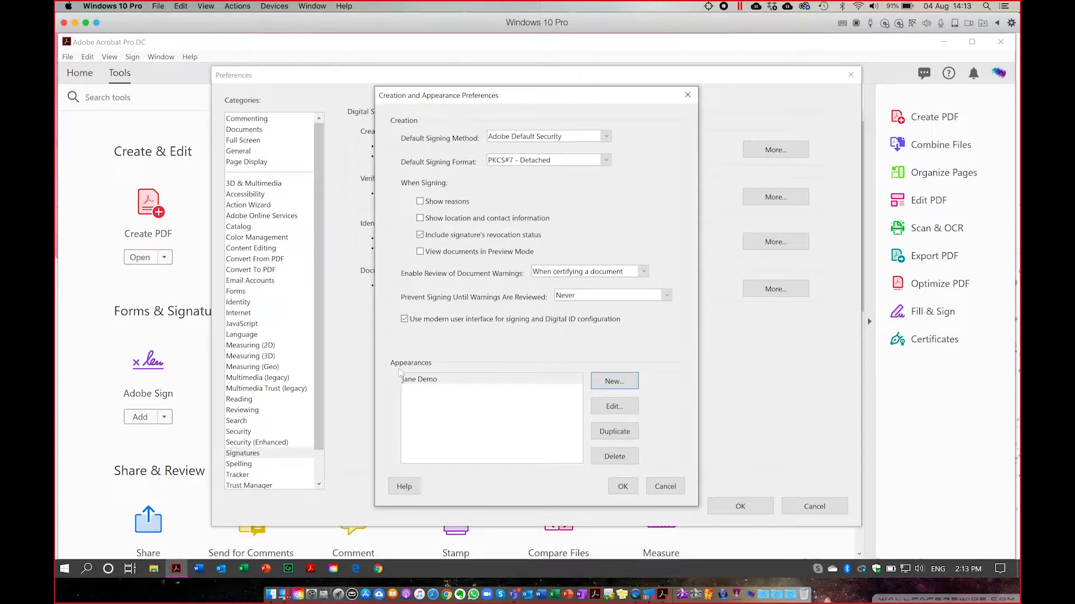
Confirm the Creation and Appearance Preferences and the main Preferences to keep the new appearance.
{"action": "left_click", "coordinate": [624, 487]}
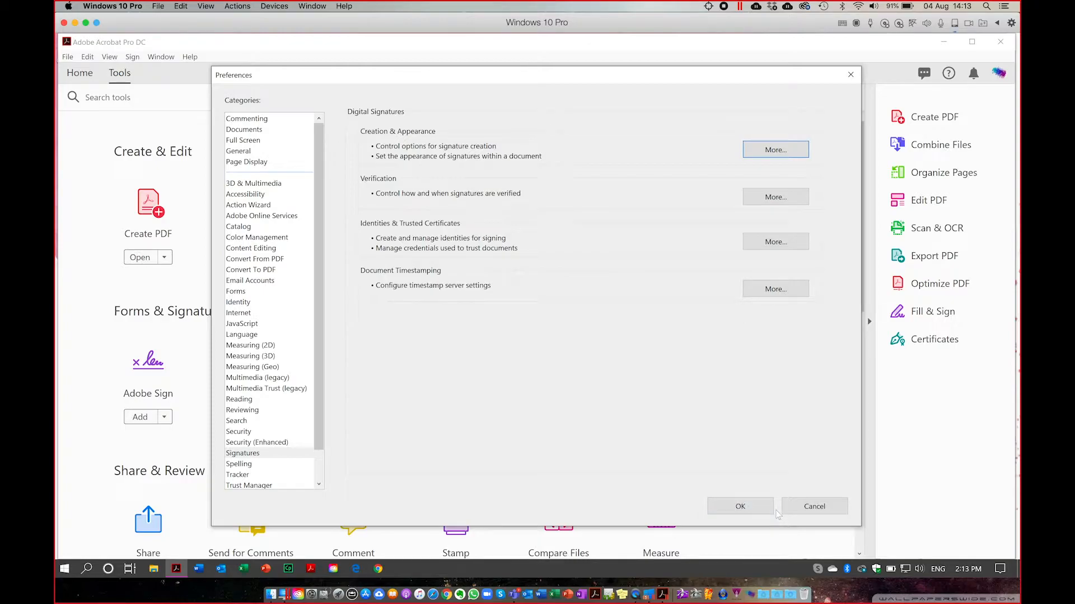
{"action": "left_click", "coordinate": [742, 509]}
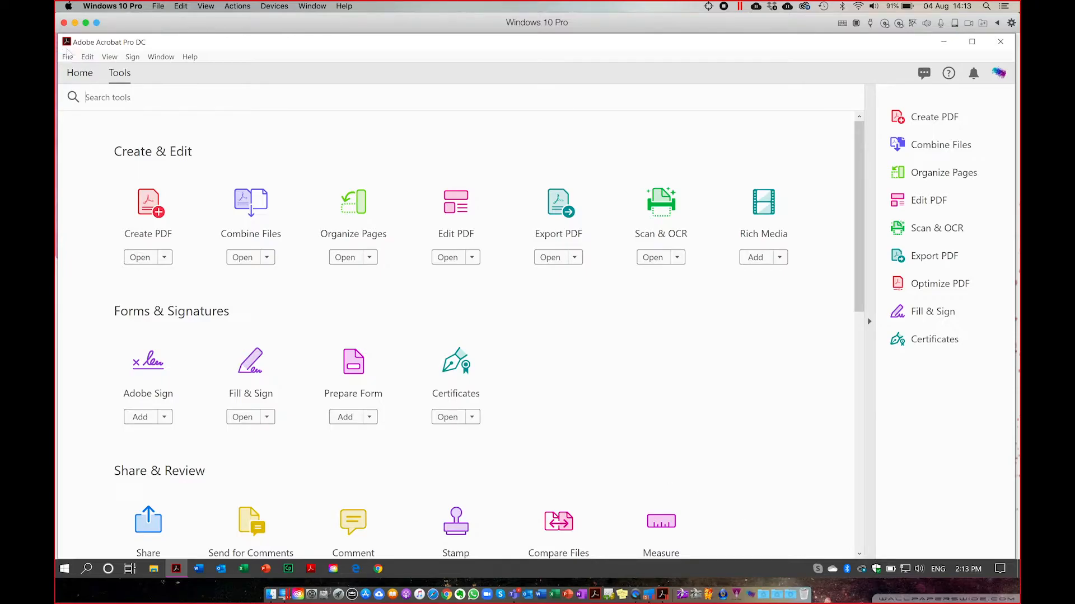
Open File Explorer on Documents, briefly checking the Uni Webinar > 04 Security folder.
{"action": "left_click", "coordinate": [155, 570]}
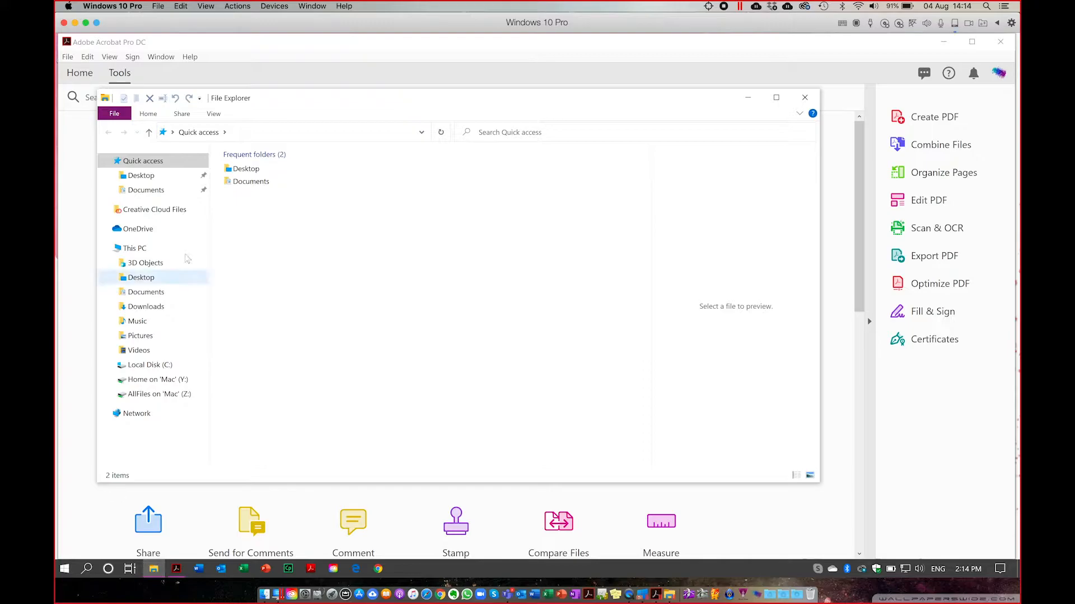
{"action": "left_click", "coordinate": [142, 277]}
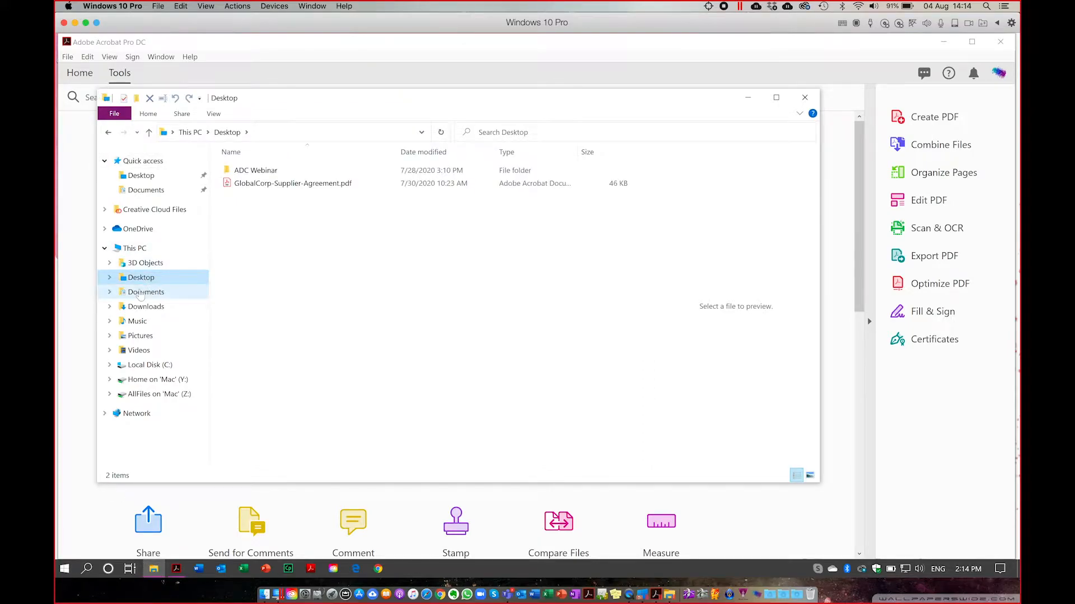
{"action": "left_click", "coordinate": [145, 293]}
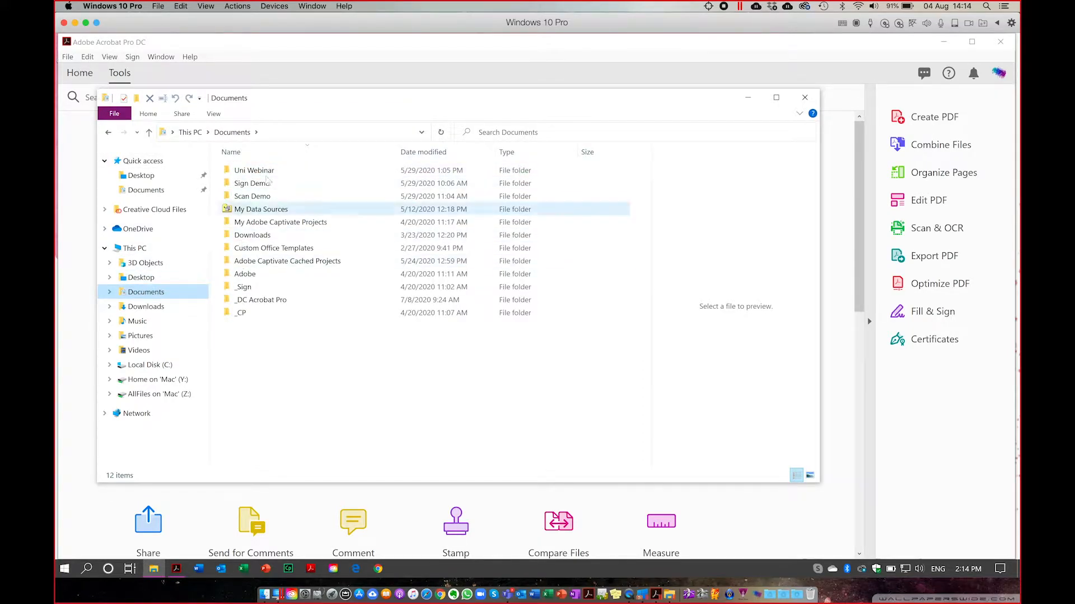
{"action": "left_click", "coordinate": [253, 175]}
{"action": "double_click", "coordinate": [253, 172]}
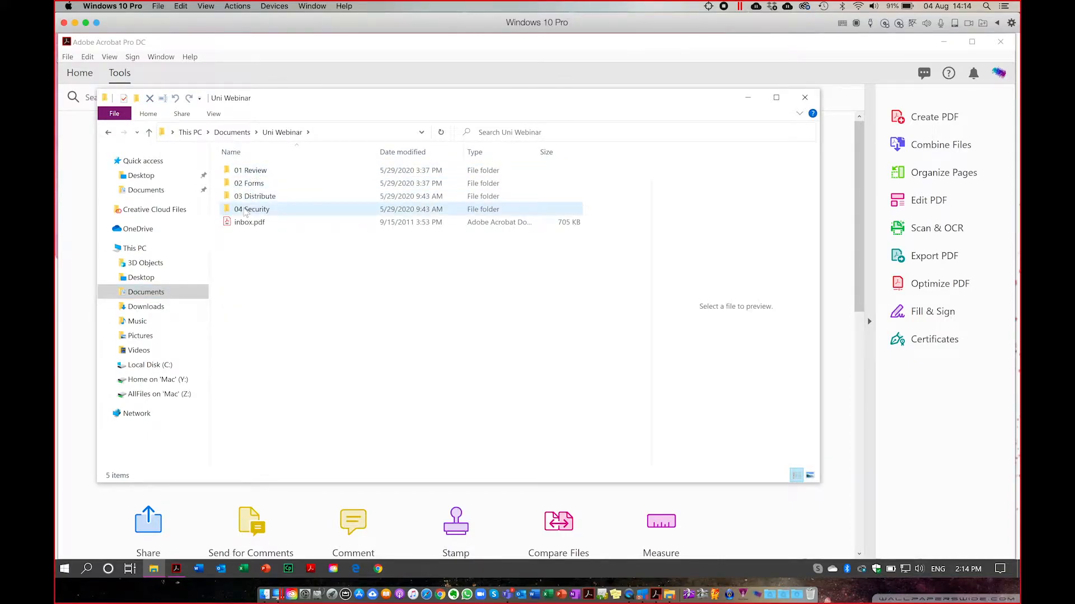
{"action": "double_click", "coordinate": [247, 209]}
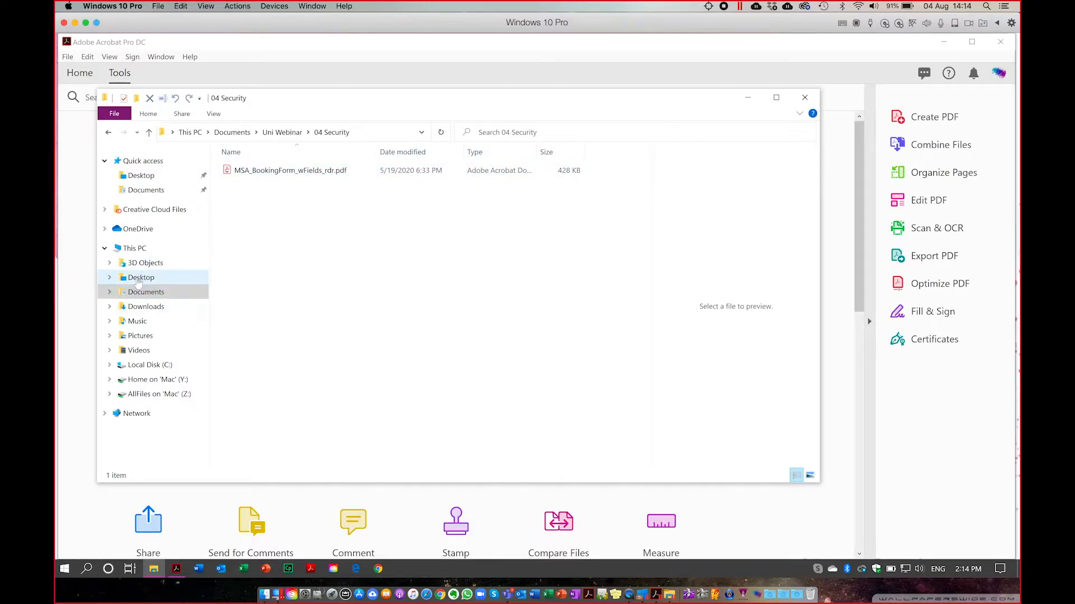
{"action": "left_click", "coordinate": [140, 278]}
{"action": "left_click", "coordinate": [143, 291]}
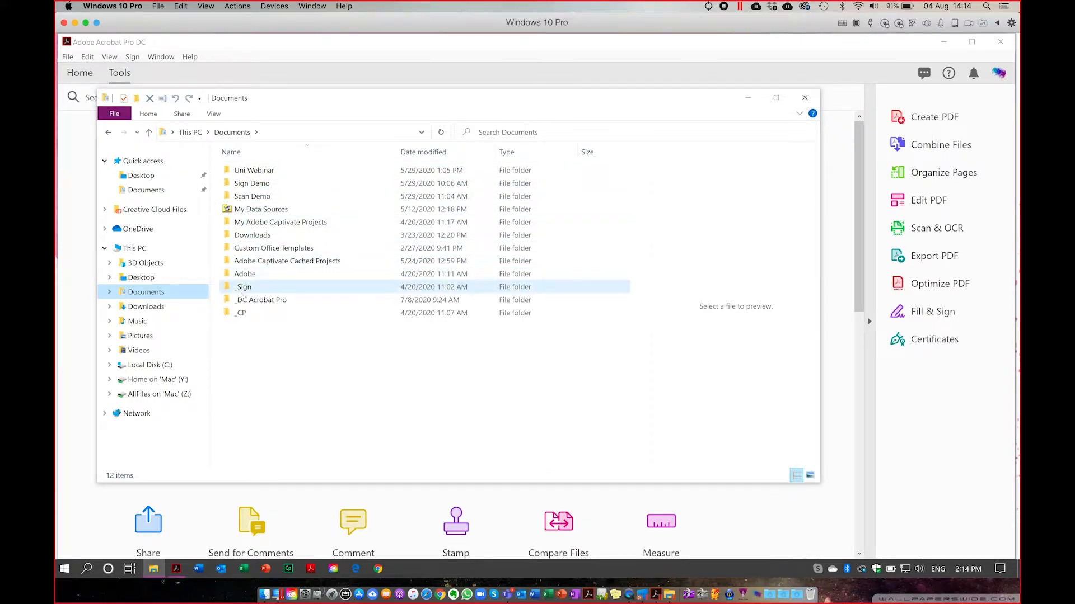
Open 01Global Corp Consultant NDA1pg-v3.pdf from _DC Acrobat Pro > 2 - Sign Anything.
{"action": "left_click", "coordinate": [240, 302]}
{"action": "double_click", "coordinate": [241, 302]}
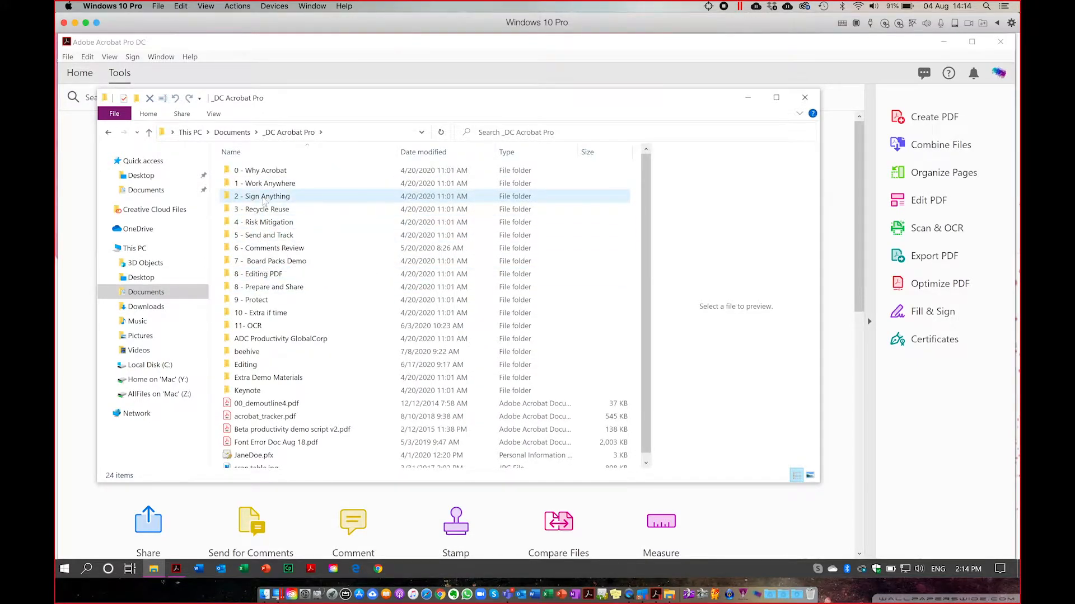
{"action": "left_click", "coordinate": [261, 199]}
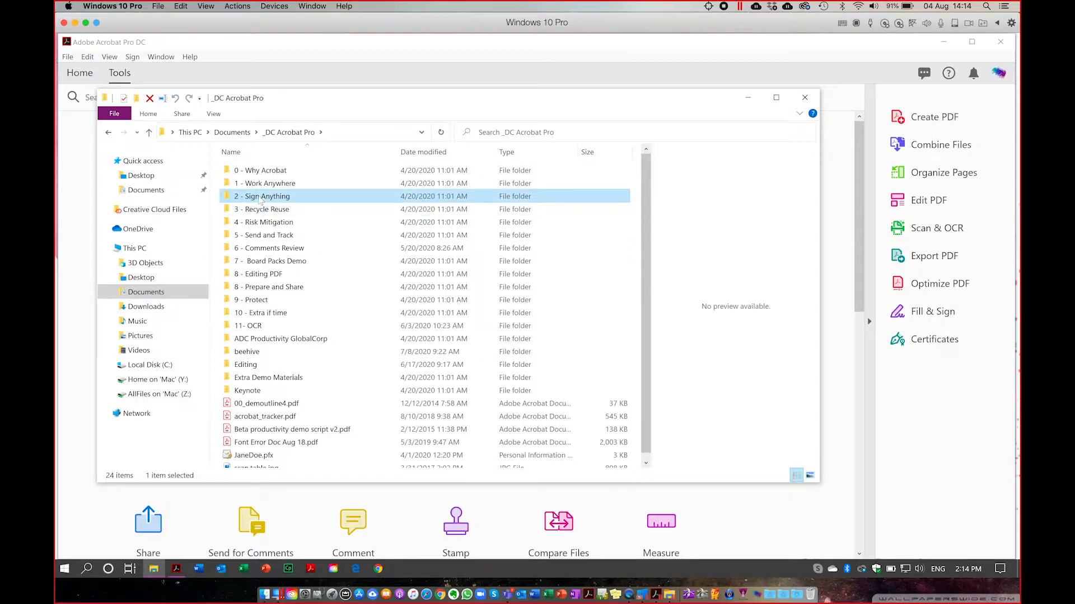
{"action": "double_click", "coordinate": [260, 198]}
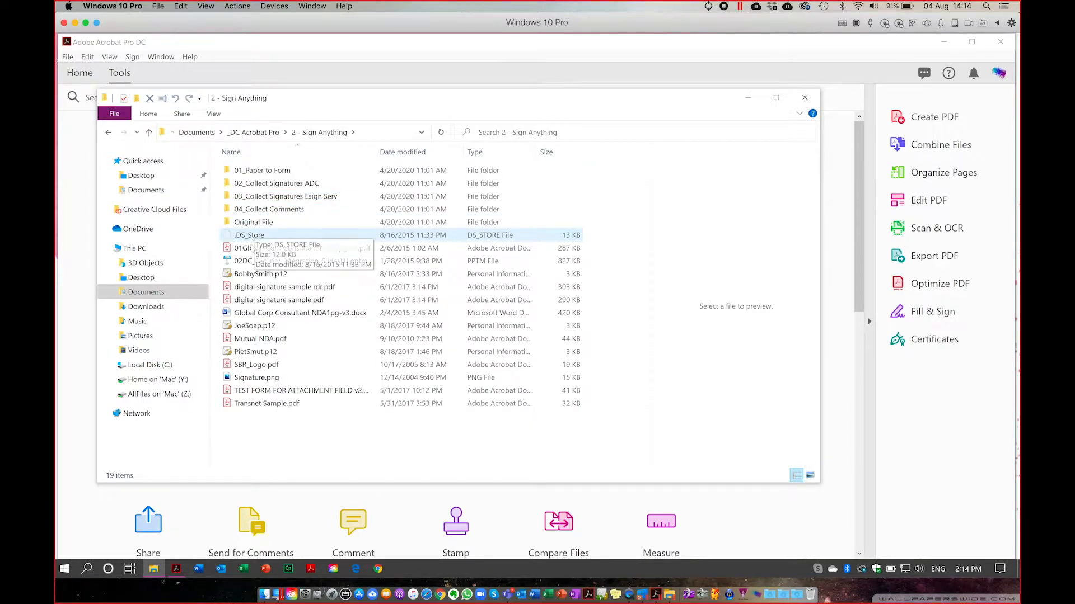
{"action": "left_click", "coordinate": [252, 248]}
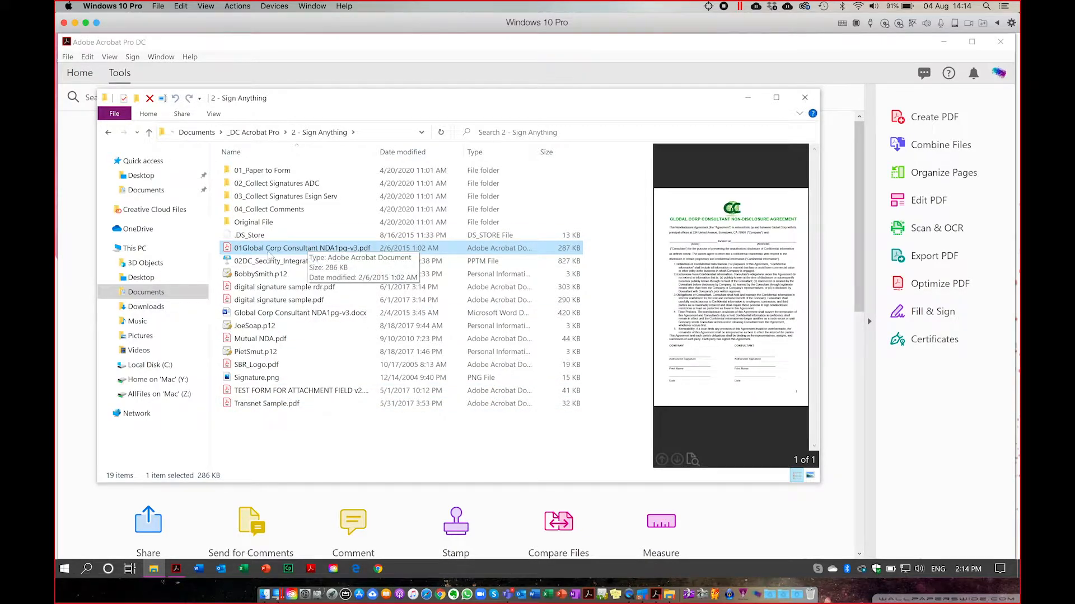
{"action": "double_click", "coordinate": [268, 252]}
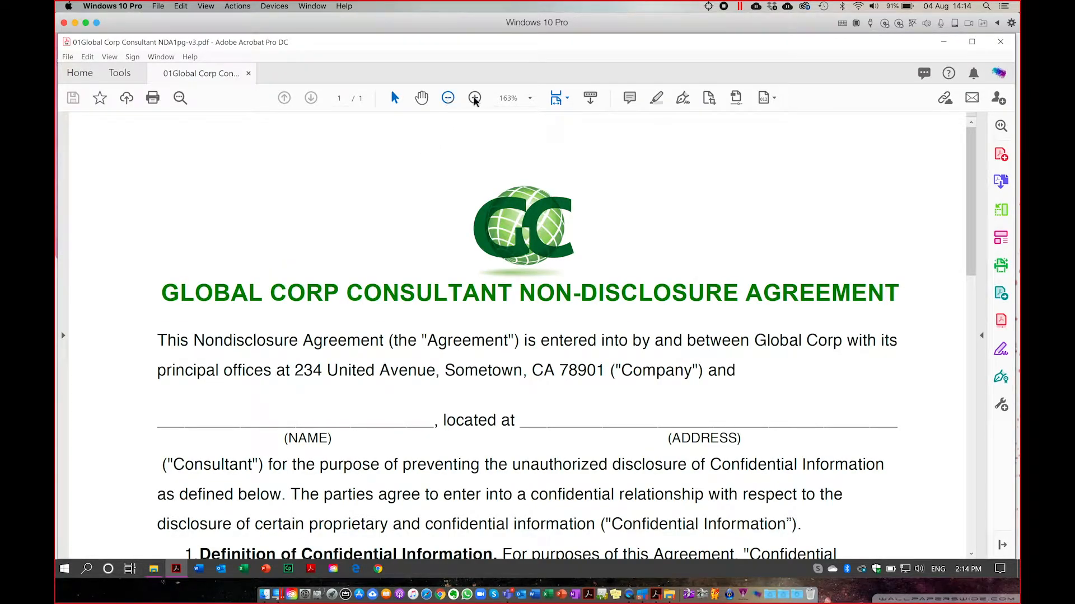
Fit the full NDA page, then zoom in to 100% and scroll down the agreement.
{"action": "left_click", "coordinate": [567, 99]}
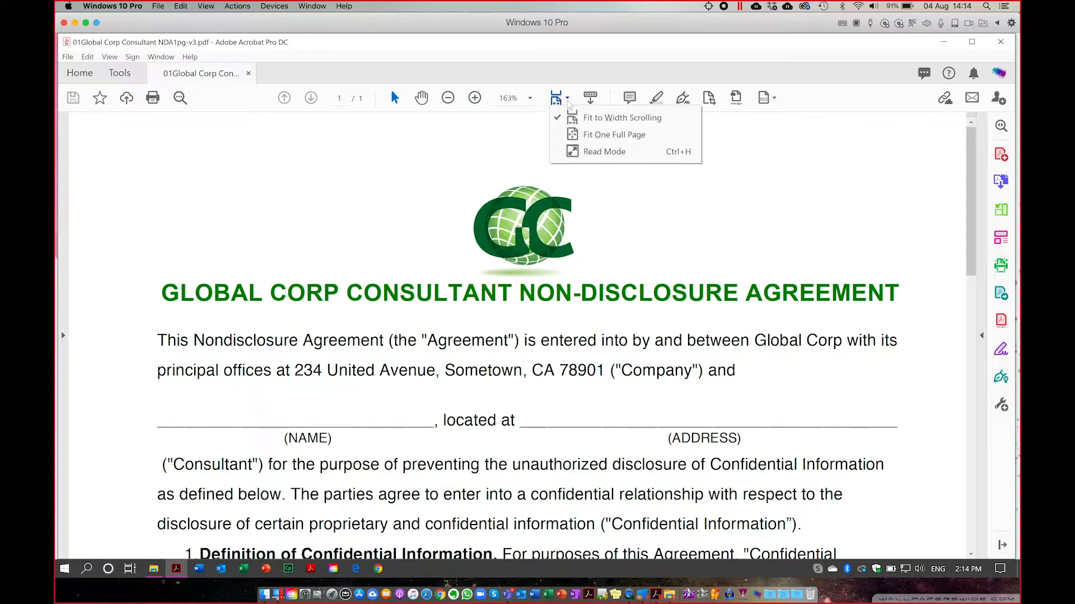
{"action": "left_click", "coordinate": [580, 136]}
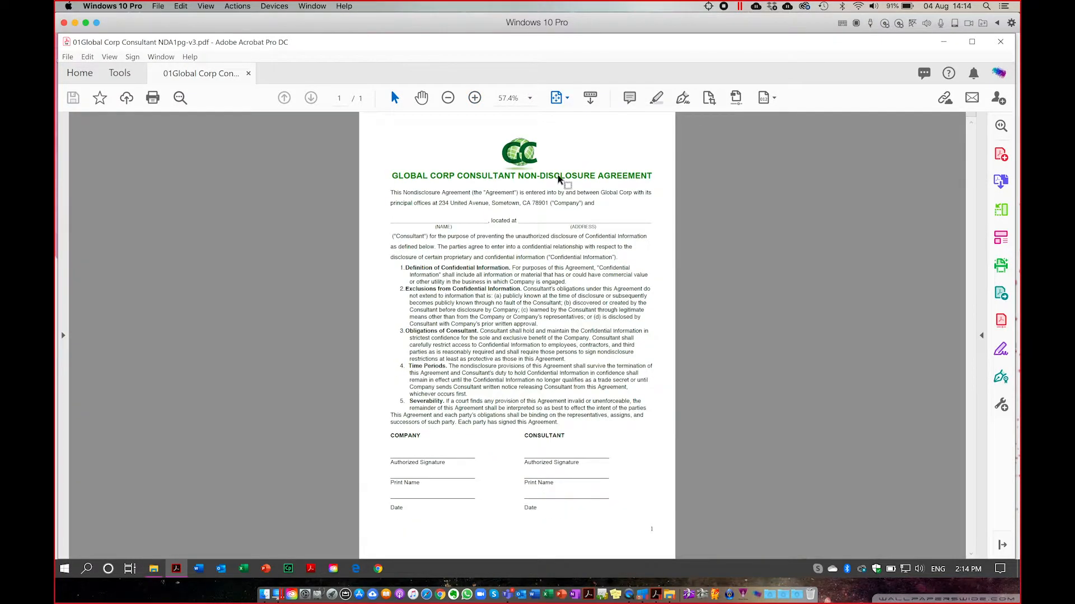
{"action": "left_click", "coordinate": [475, 99]}
{"action": "left_click", "coordinate": [474, 98]}
{"action": "left_click", "coordinate": [474, 99]}
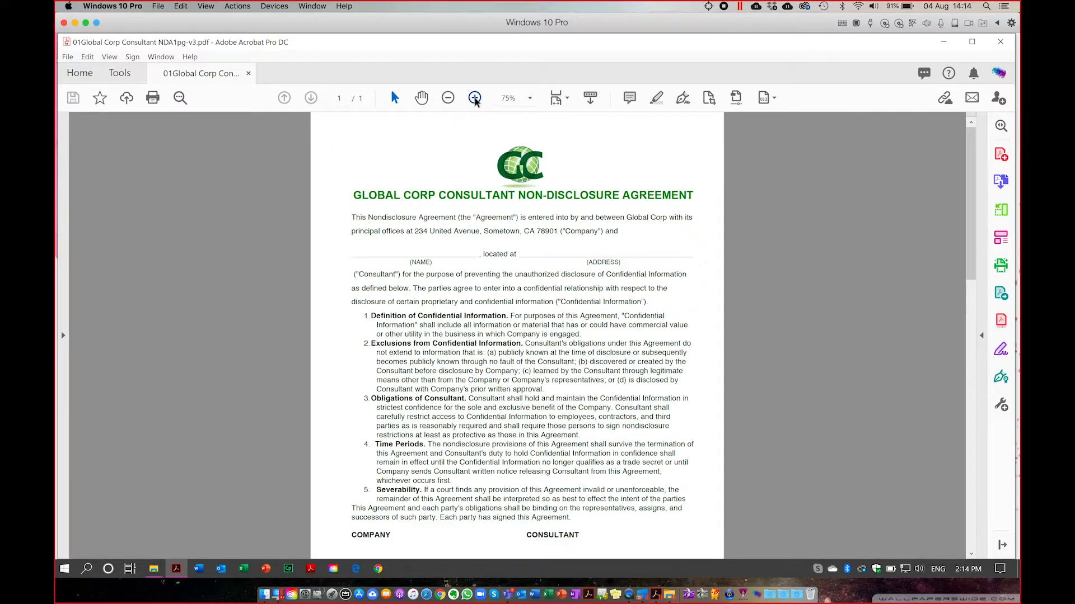
{"action": "scroll", "coordinate": [511, 361], "scroll_direction": "down", "scroll_amount": 3}
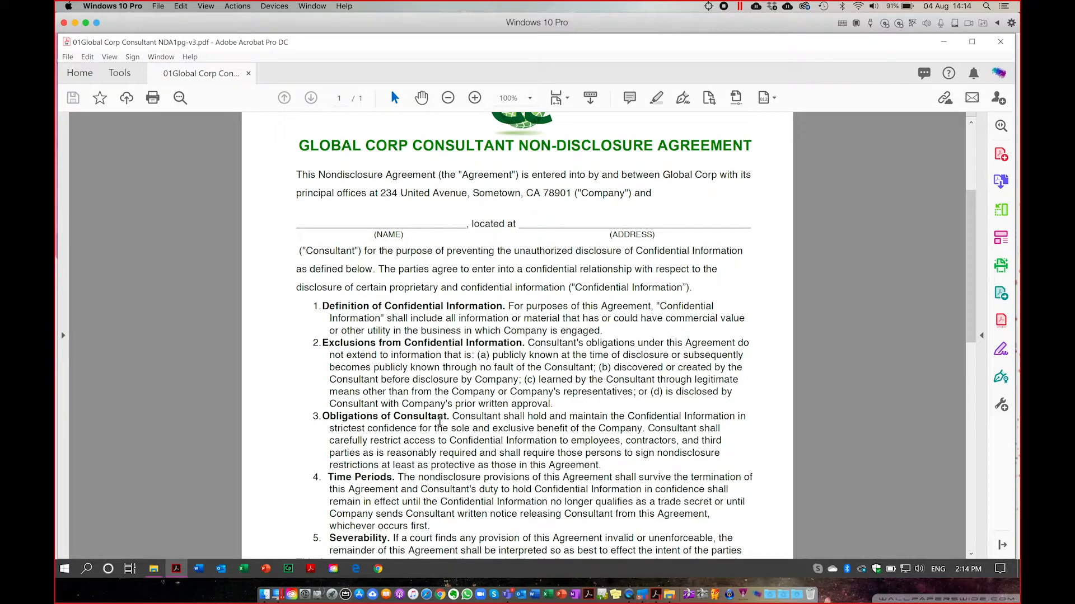
{"action": "scroll", "coordinate": [440, 420], "scroll_direction": "down", "scroll_amount": 1}
{"action": "scroll", "coordinate": [440, 421], "scroll_direction": "down", "scroll_amount": 1}
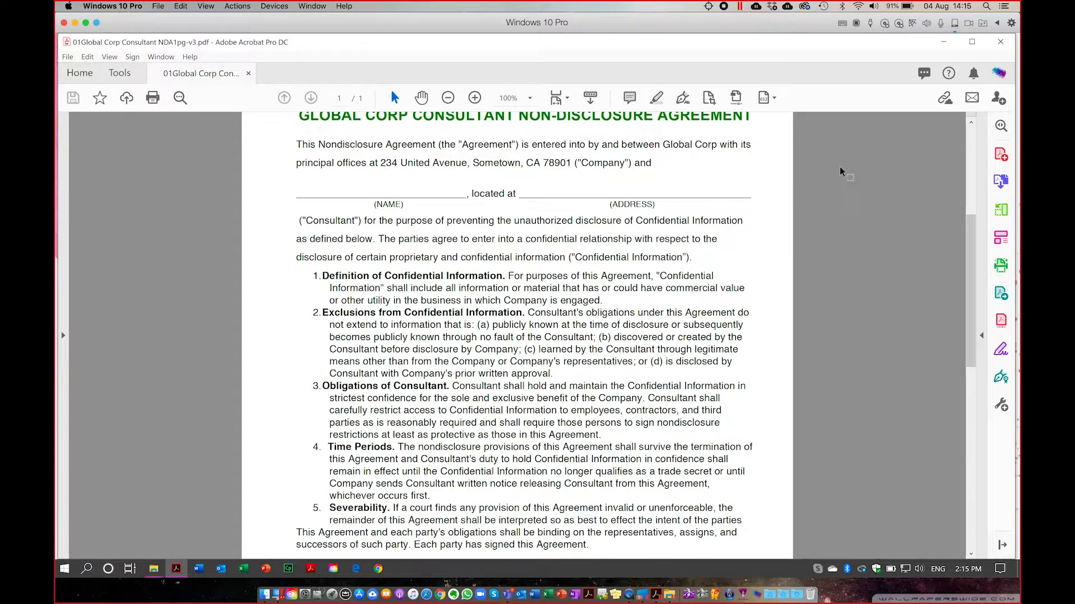
Close the leftover File Explorer window and restore the NDA in Acrobat.
{"action": "left_click", "coordinate": [944, 45]}
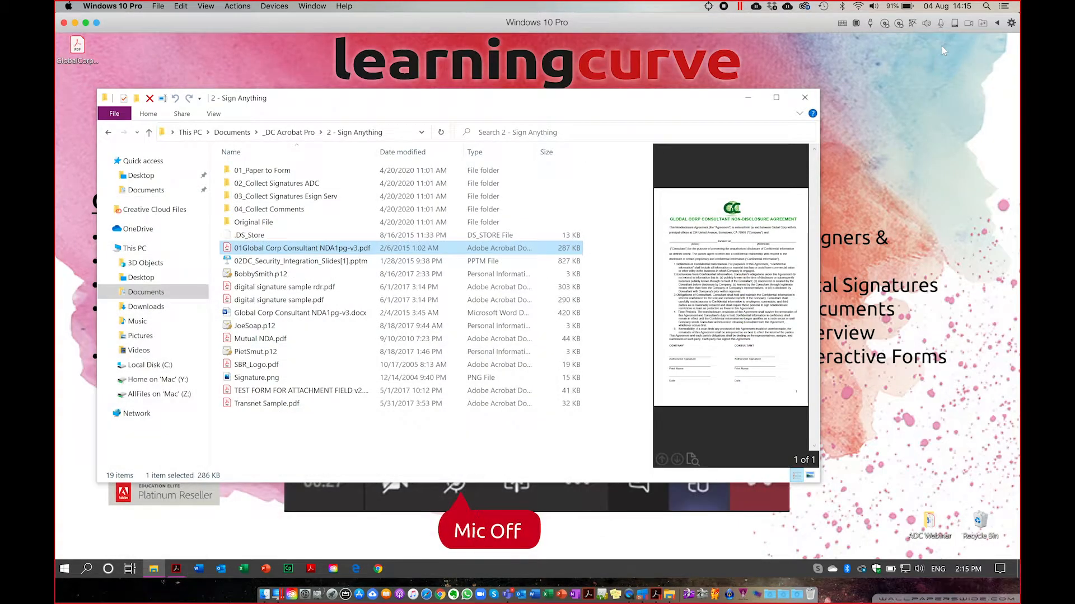
{"action": "left_click", "coordinate": [804, 98]}
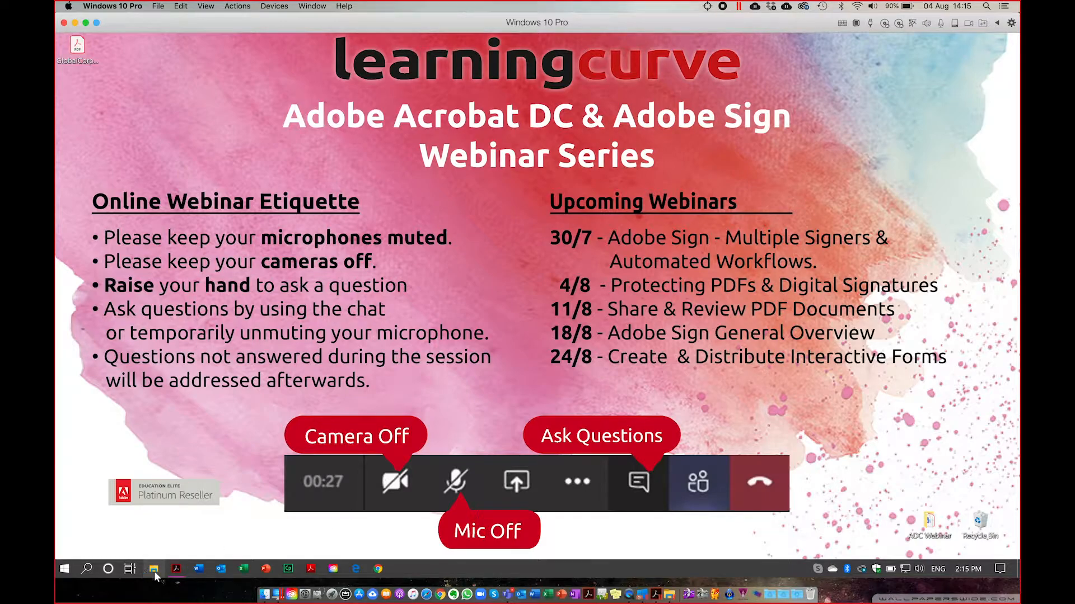
{"action": "left_click", "coordinate": [177, 569]}
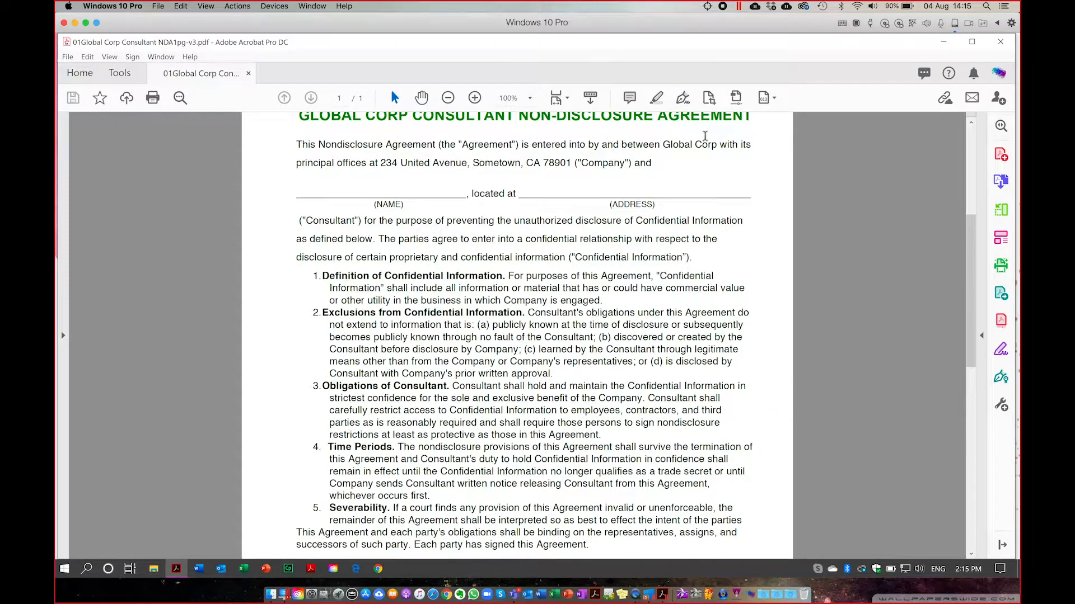
Start Fill & Sign on the NDA, choosing to fill and sign it yourself.
{"action": "left_click", "coordinate": [1001, 352]}
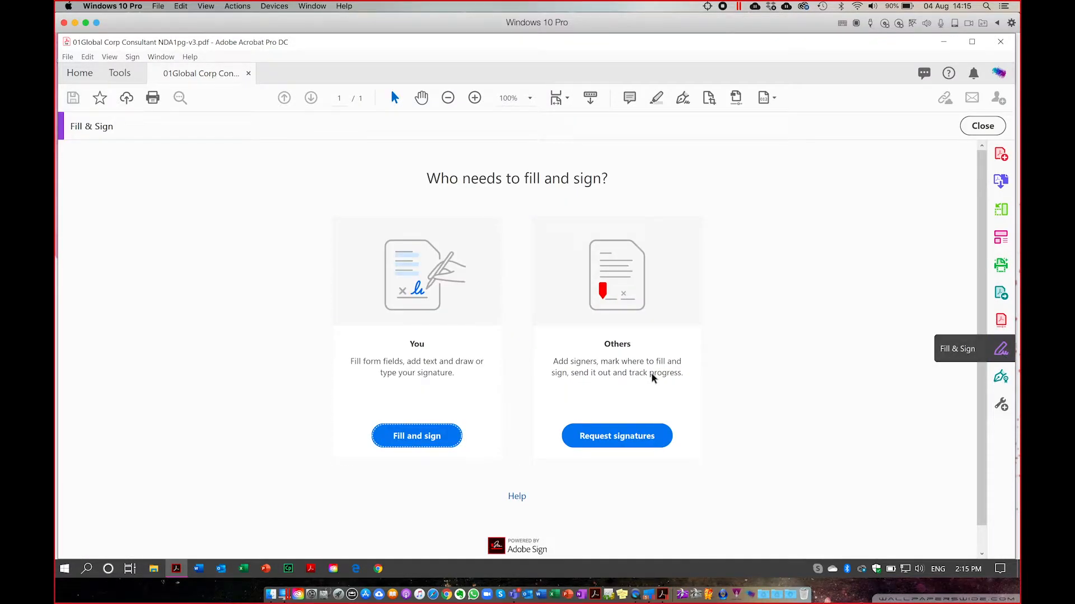
{"action": "left_click", "coordinate": [412, 442]}
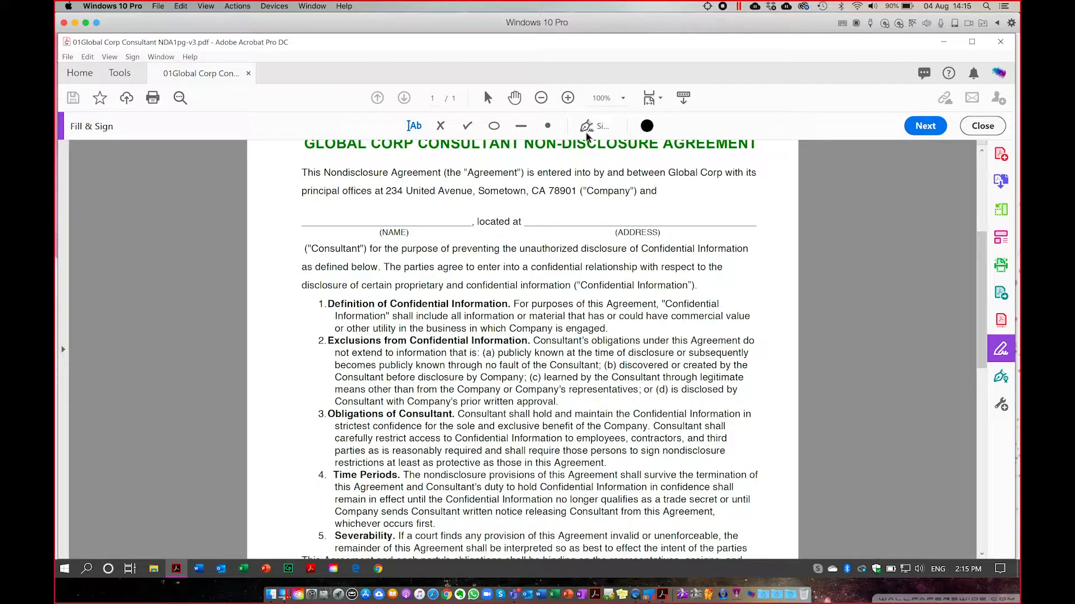
Add the consultant's name as text on the NAME line.
{"action": "left_click", "coordinate": [413, 126]}
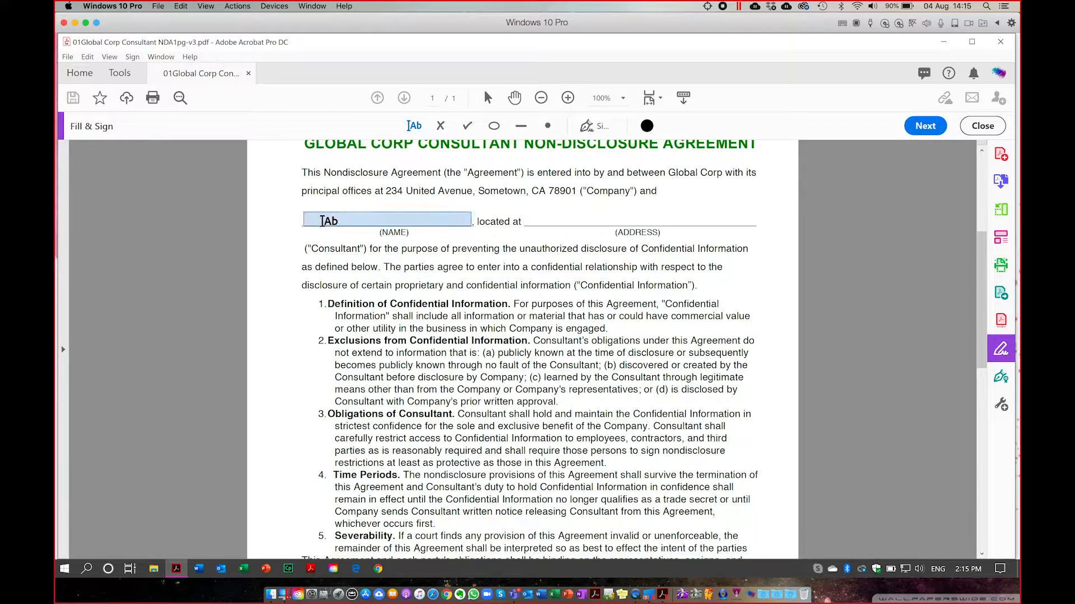
{"action": "left_click", "coordinate": [322, 218]}
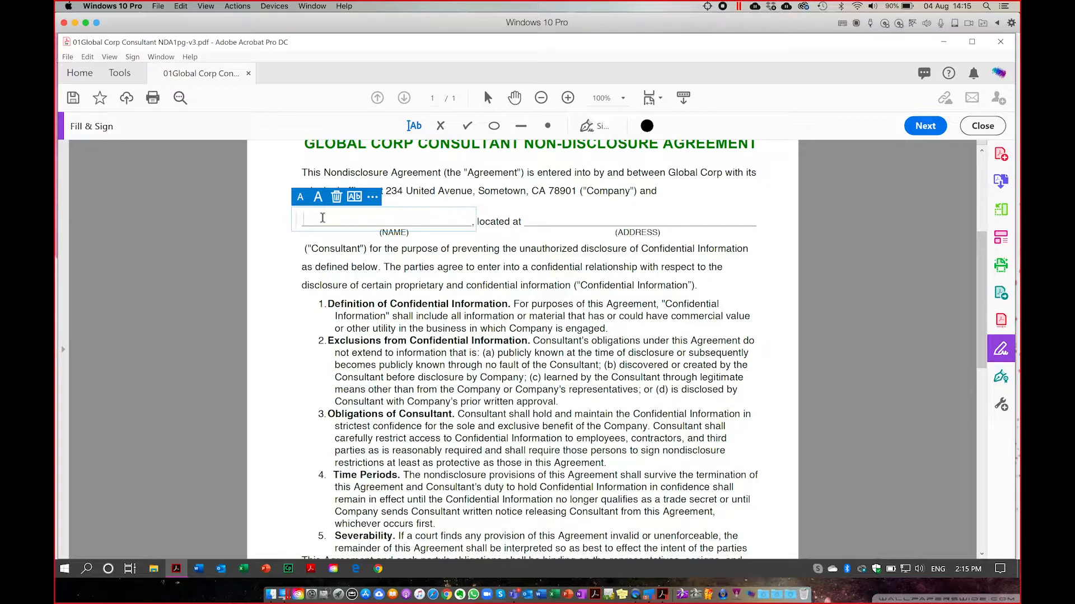
{"action": "type", "text": "Joe Blogs"}
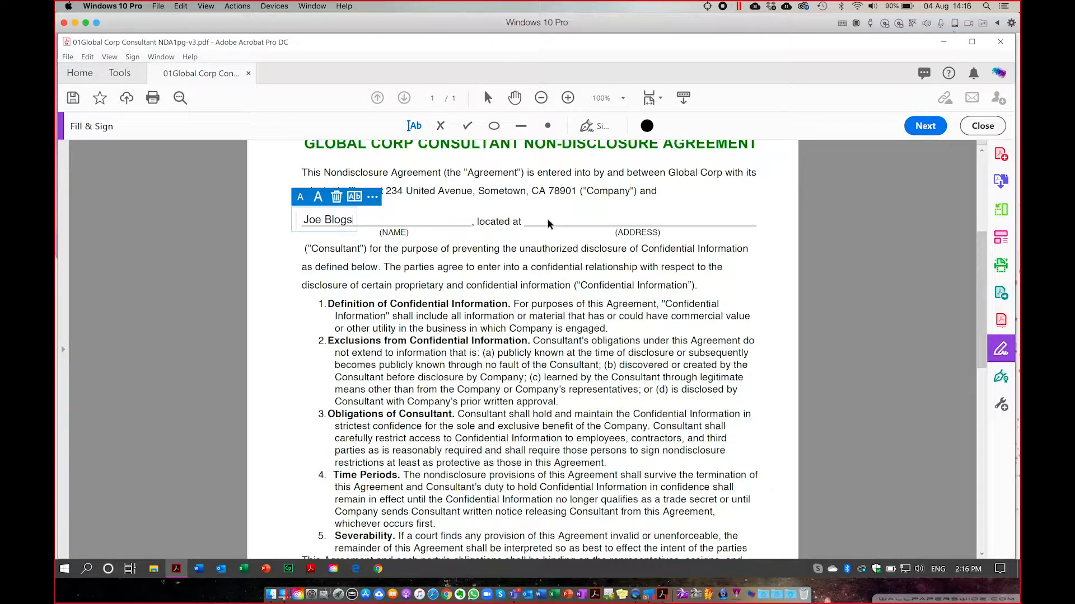
{"action": "left_click", "coordinate": [548, 223]}
Type the consultant's city into the ADDRESS line, correcting a typo.
{"action": "left_click", "coordinate": [547, 220]}
{"action": "type", "text": "Johane"}
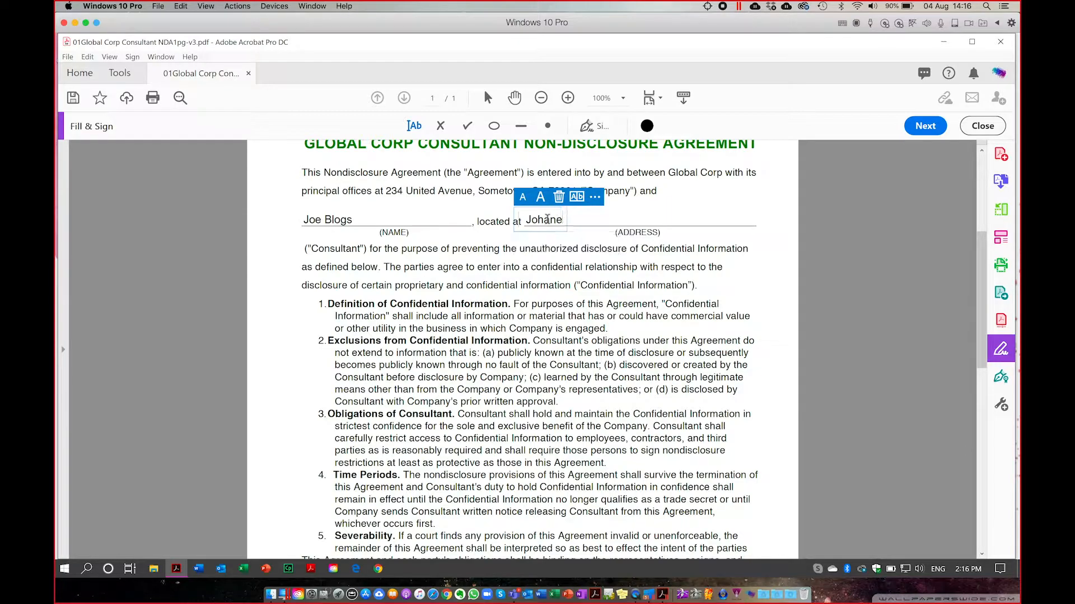
{"action": "key", "text": "BackSpace"}
{"action": "type", "text": "nesburg"}
{"action": "left_click", "coordinate": [591, 304]}
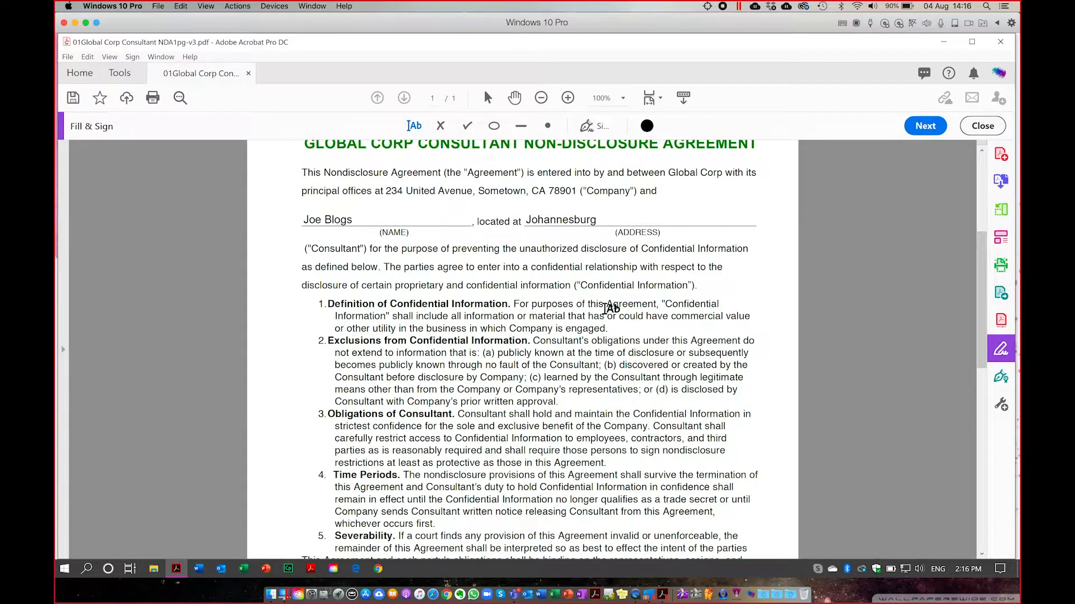
Fill the Print Name line near the signature area with the printed name.
{"action": "scroll", "coordinate": [610, 308], "scroll_direction": "down", "scroll_amount": 2}
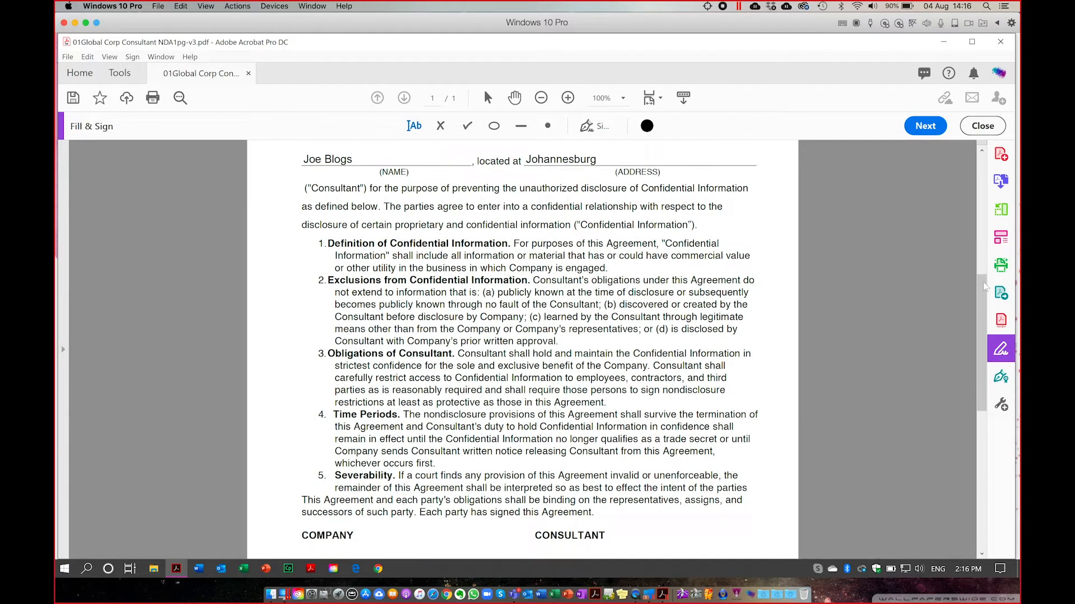
{"action": "left_click_drag", "start_coordinate": [985, 286], "coordinate": [976, 479]}
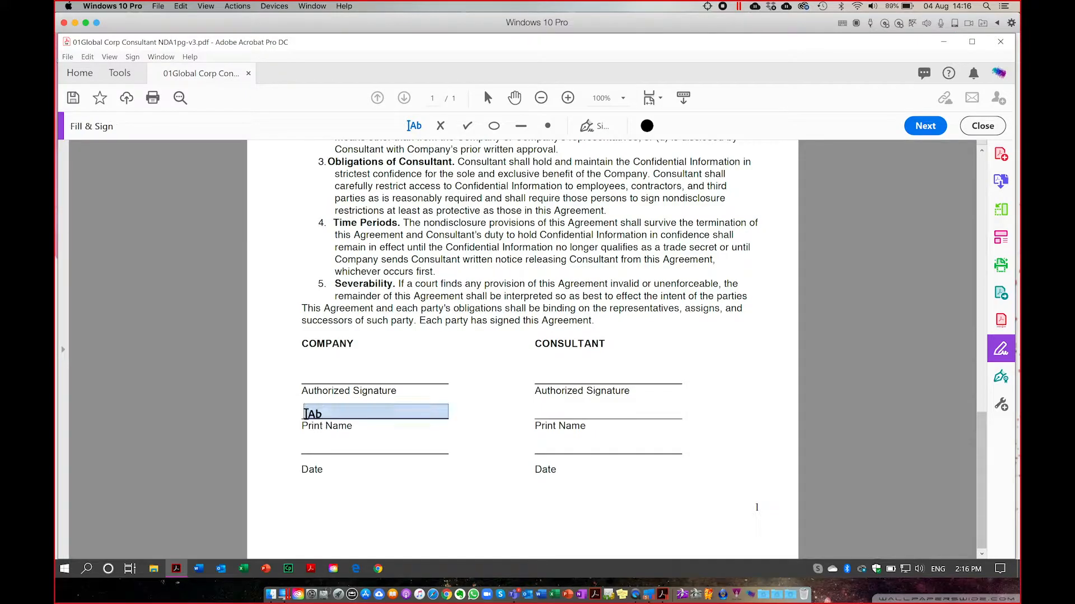
{"action": "left_click", "coordinate": [305, 413]}
{"action": "type", "text": "Joh"}
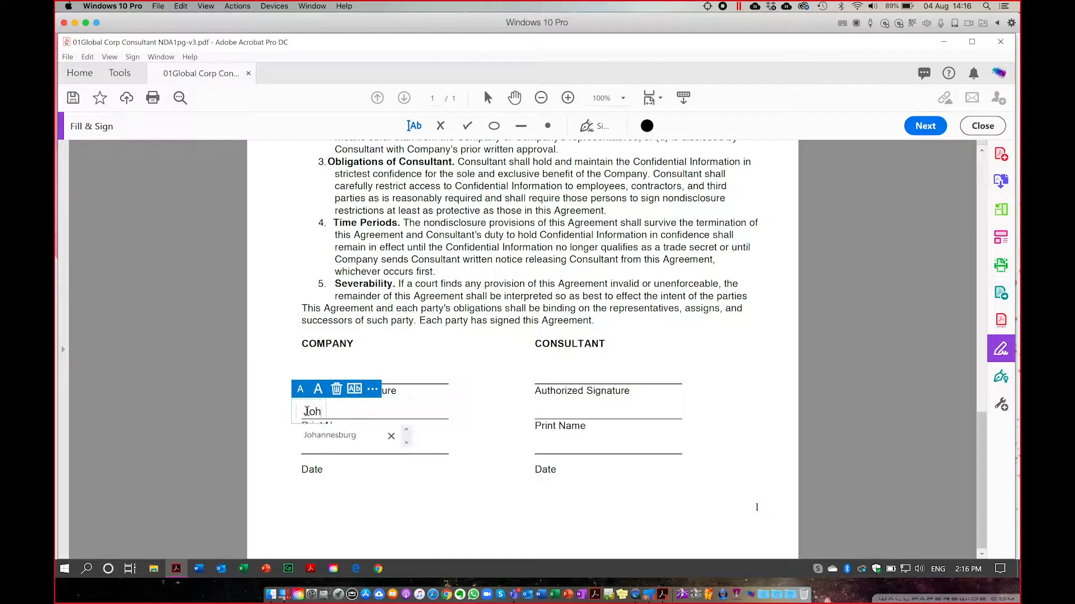
{"action": "key", "text": "BackSpace"}
{"action": "type", "text": "e Bl"}
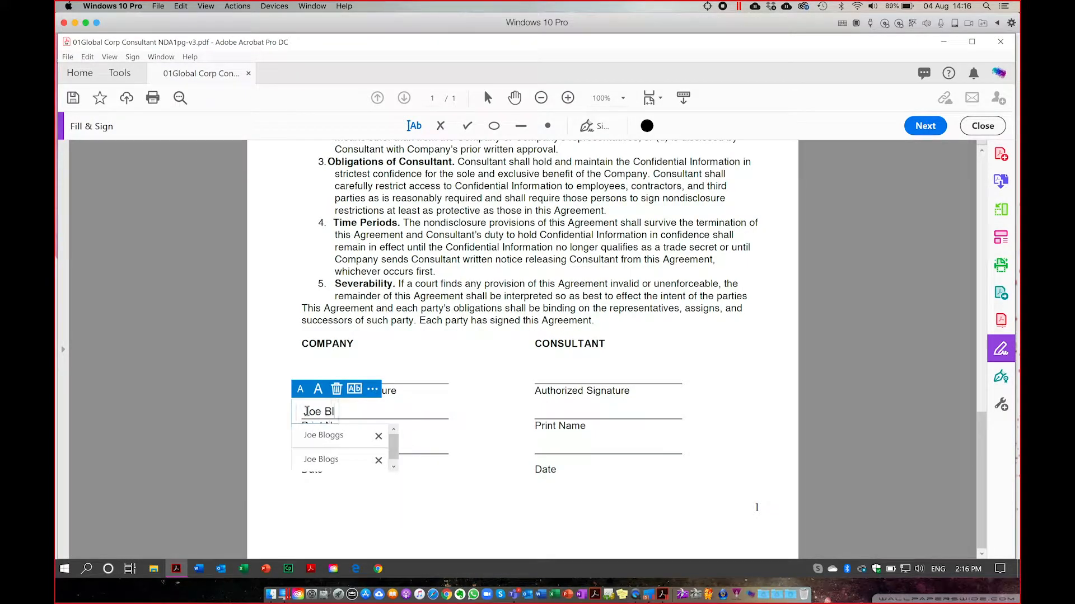
{"action": "type", "text": "ogs"}
{"action": "left_click", "coordinate": [467, 442]}
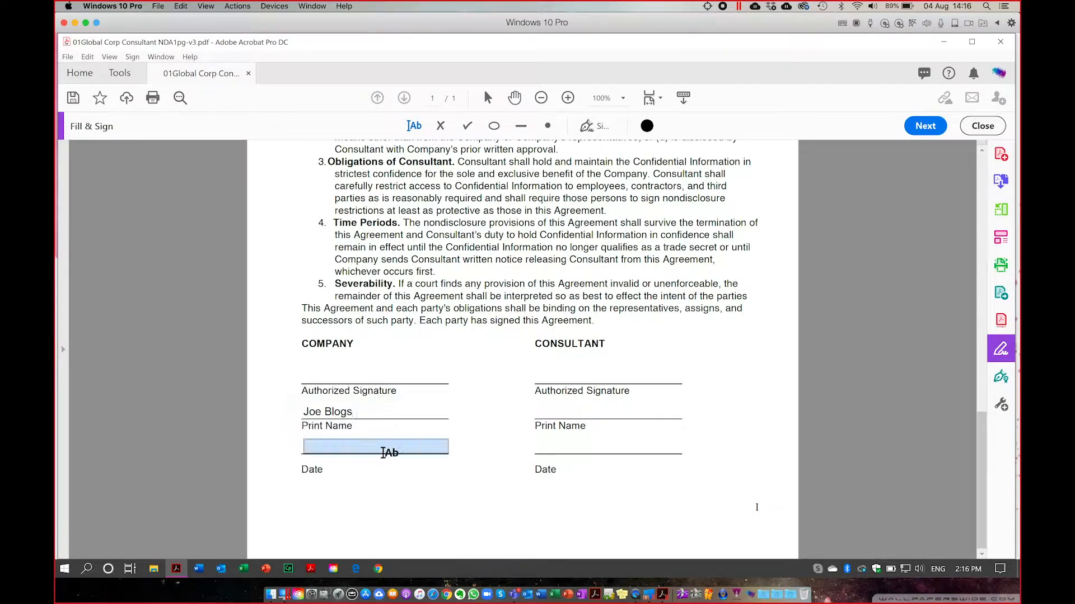
Enter 2020-08-04 on the Date line and close Fill & Sign.
{"action": "left_click", "coordinate": [307, 446]}
{"action": "type", "text": "202"}
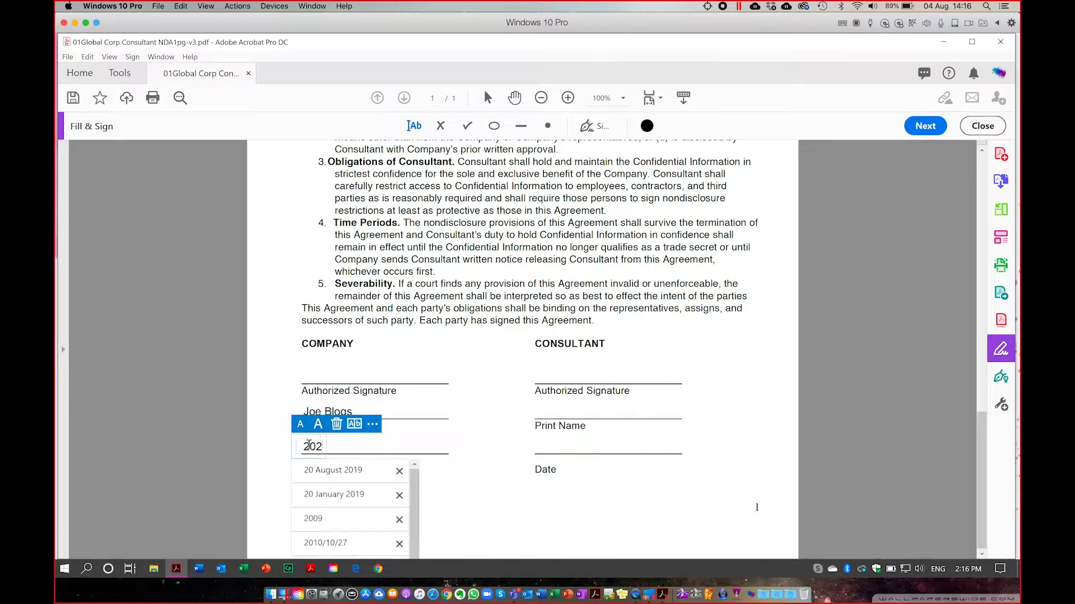
{"action": "type", "text": "0-08"}
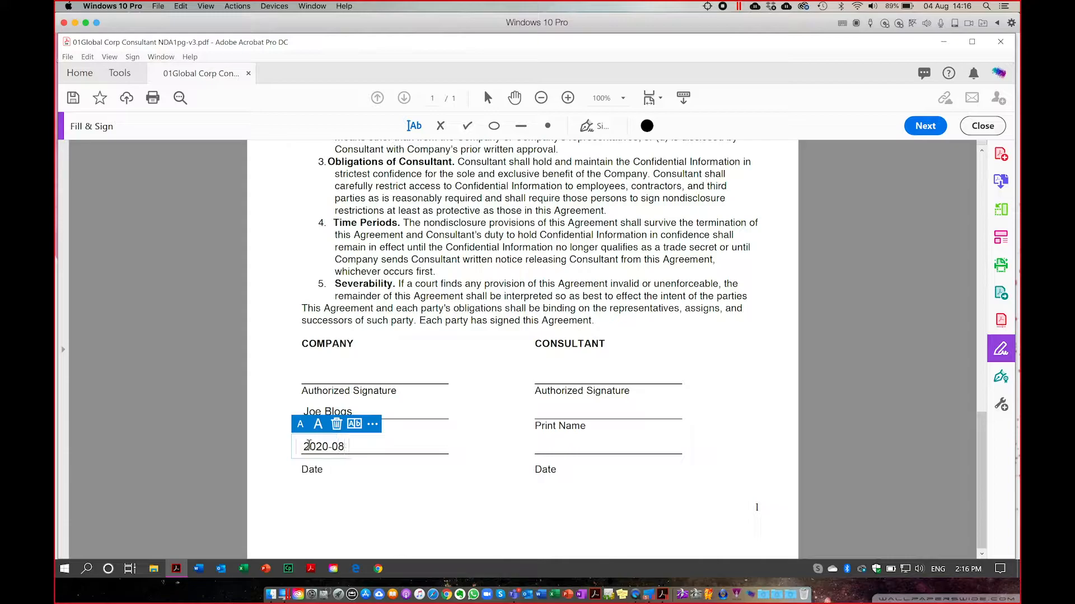
{"action": "type", "text": "-04"}
{"action": "left_click", "coordinate": [374, 512]}
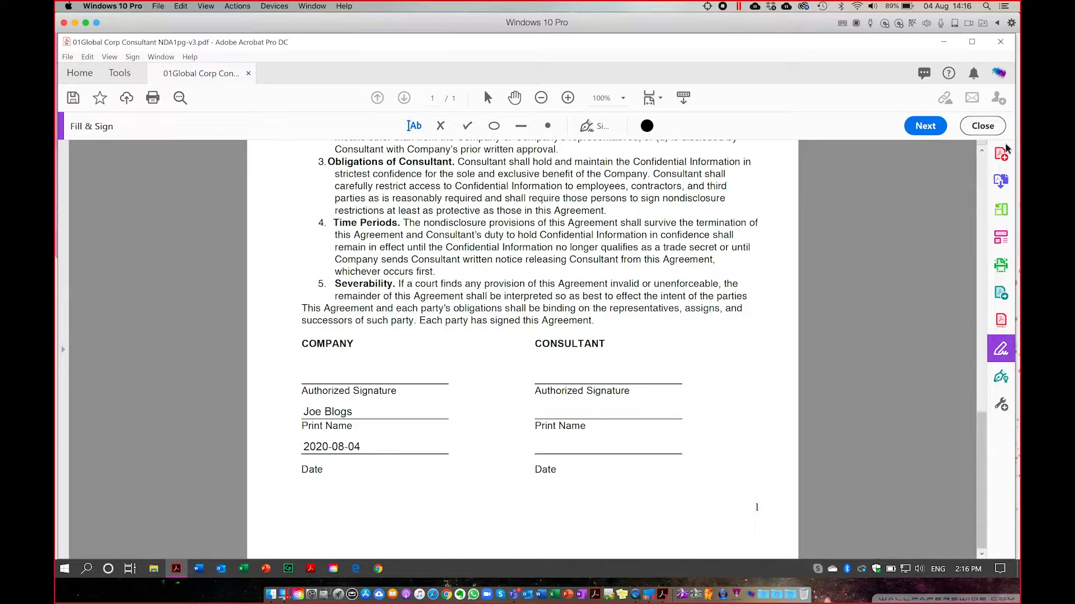
{"action": "left_click", "coordinate": [982, 126]}
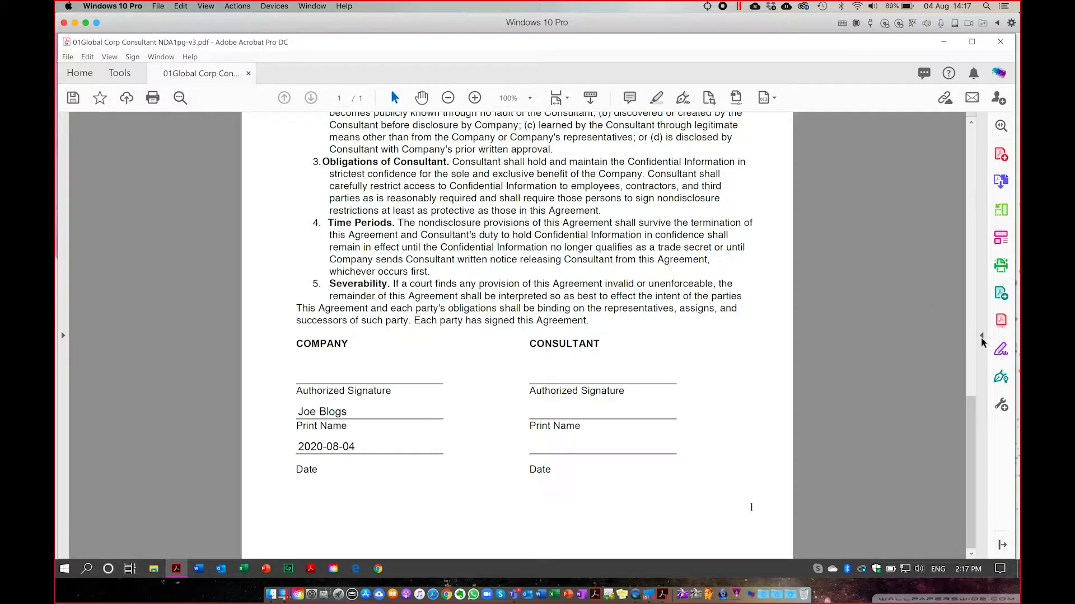
Open the Certificates tools on the NDA and begin a Digitally Sign placement.
{"action": "left_click", "coordinate": [1001, 380]}
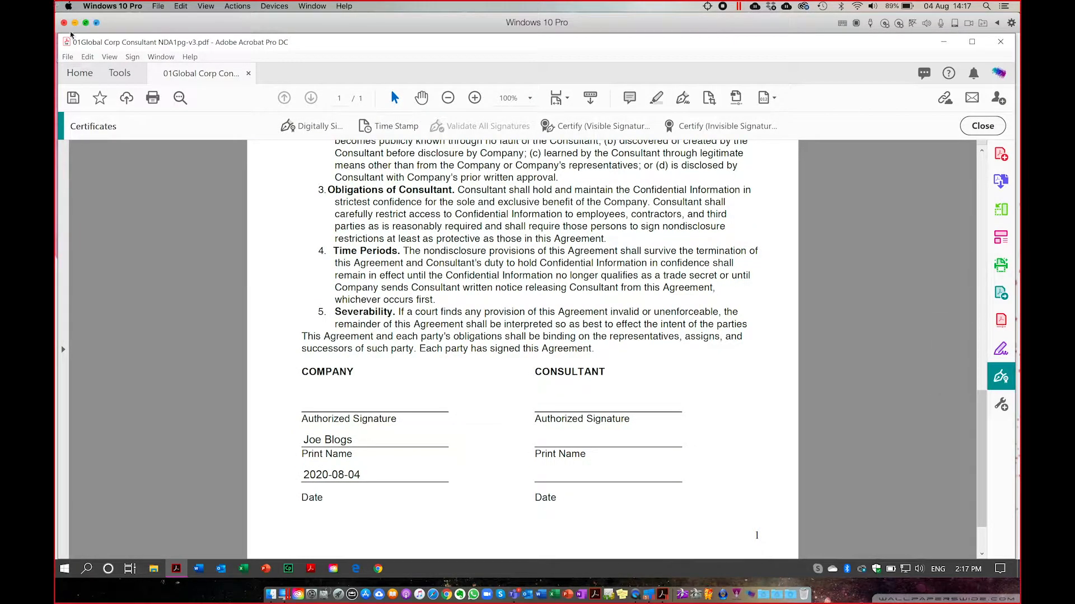
{"action": "left_click", "coordinate": [119, 73]}
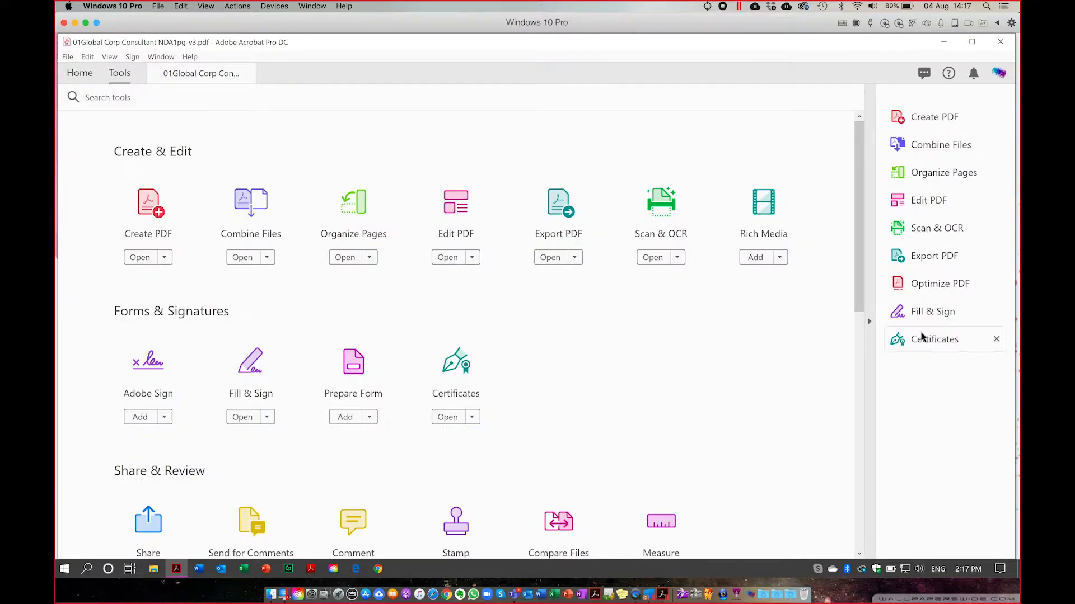
{"action": "left_click", "coordinate": [203, 77]}
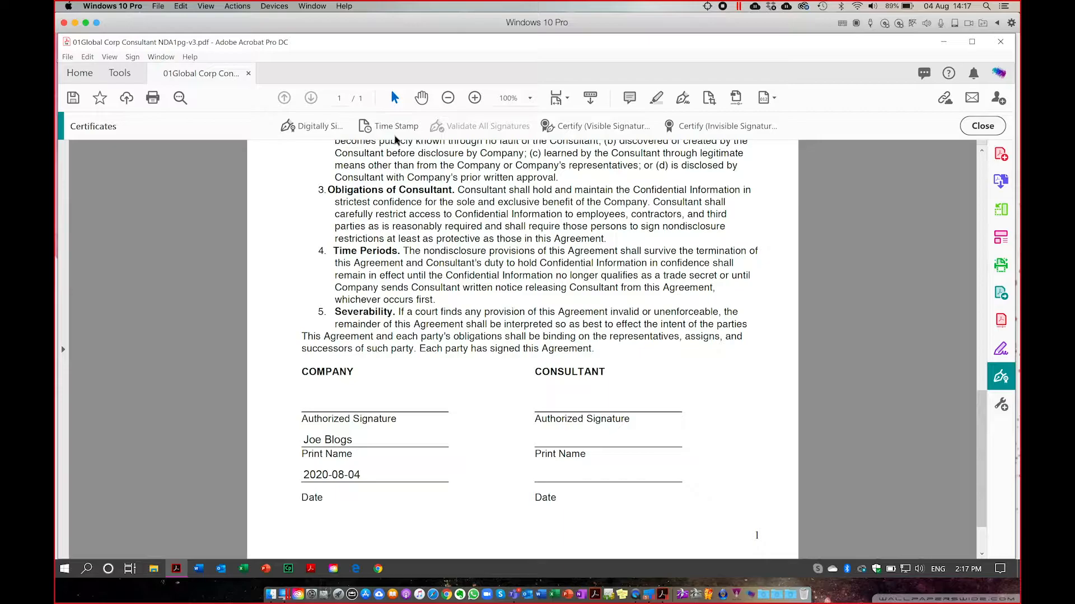
{"action": "left_click", "coordinate": [306, 127]}
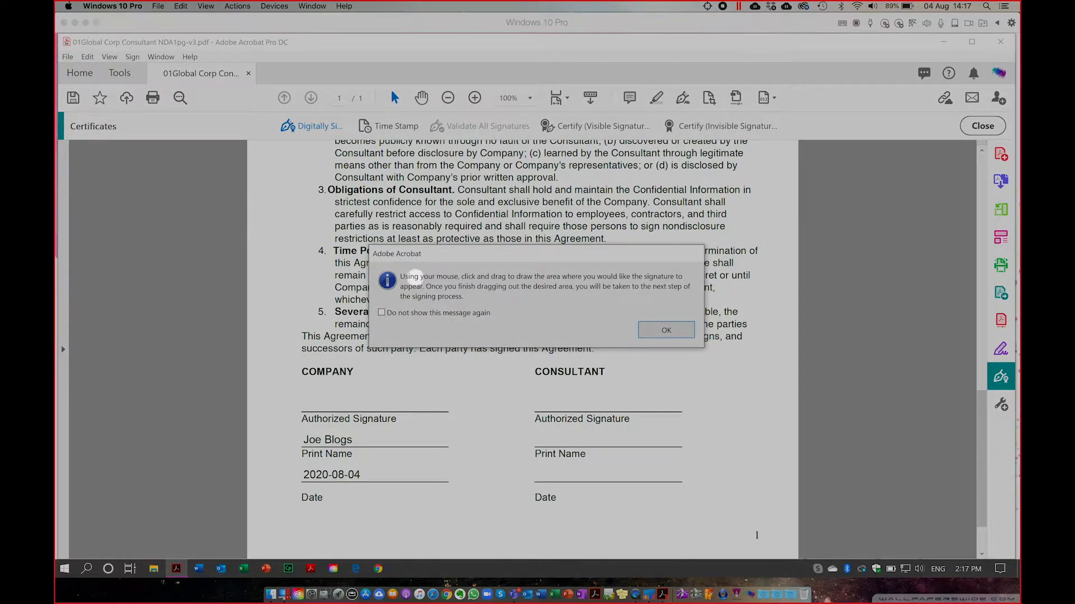
Dismiss the signing instructions and draw a signature box above the Company's Authorized Signature line.
{"action": "left_click_drag", "start_coordinate": [416, 278], "coordinate": [575, 288]}
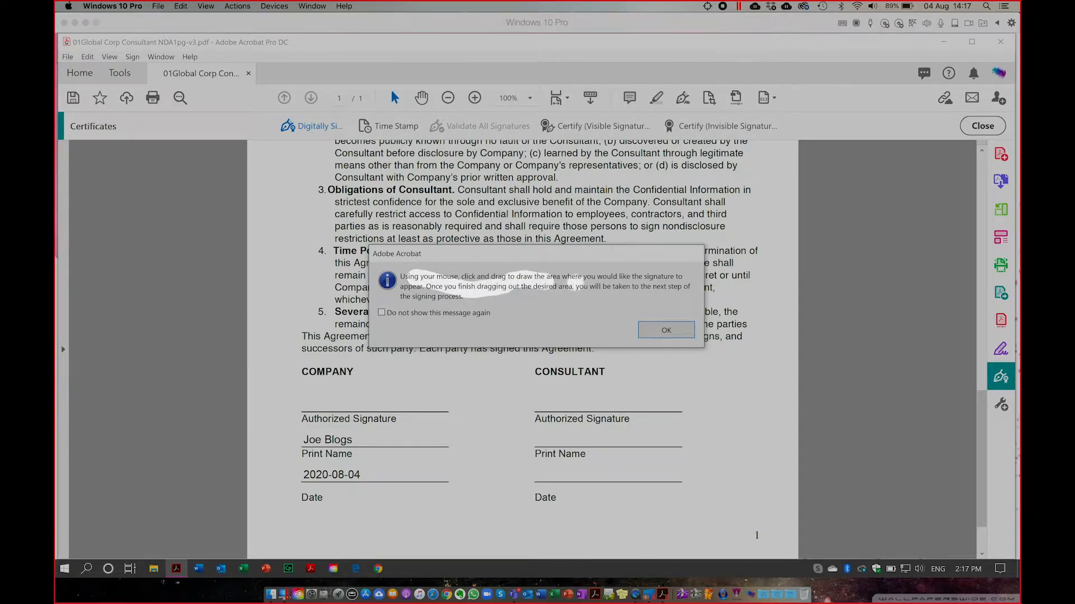
{"action": "key", "text": "Escape"}
{"action": "left_click", "coordinate": [652, 335]}
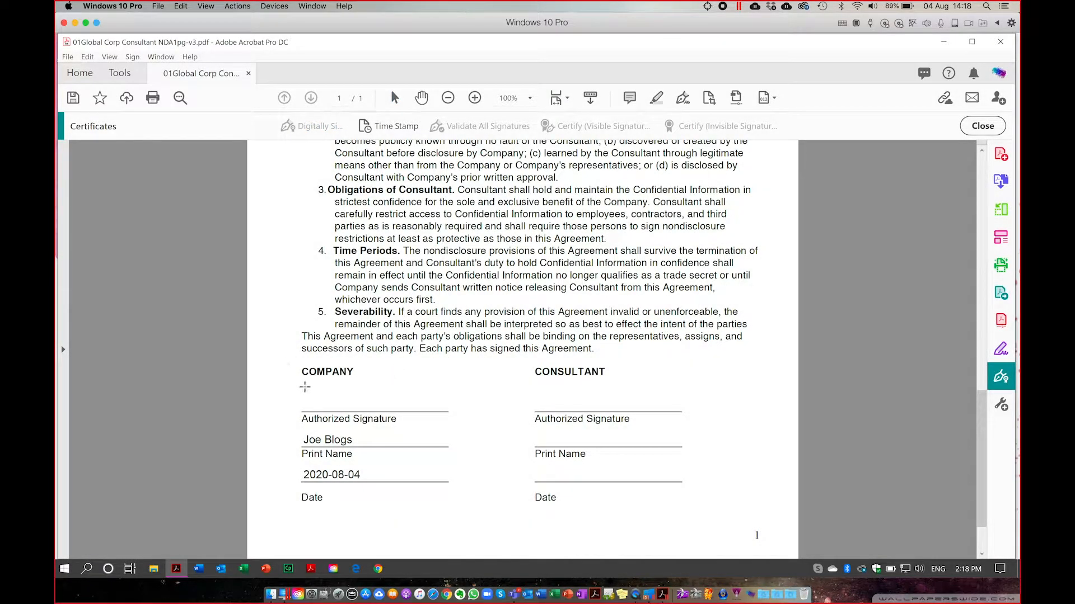
{"action": "mouse_move", "coordinate": [302, 381]}
{"action": "left_mouse_down"}
{"action": "mouse_move", "coordinate": [319, 407]}
{"action": "mouse_move", "coordinate": [346, 416]}
{"action": "mouse_move", "coordinate": [443, 411]}
{"action": "left_mouse_up"}
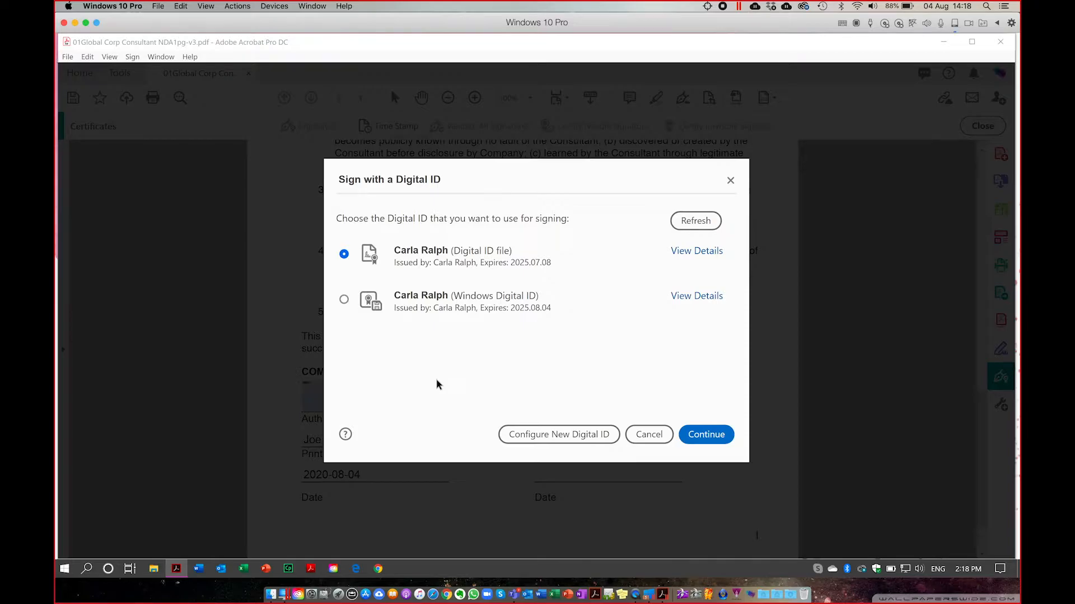
Cancel creating a new ID, pick the Windows Digital ID, review its certificate details, and continue.
{"action": "left_click", "coordinate": [545, 440]}
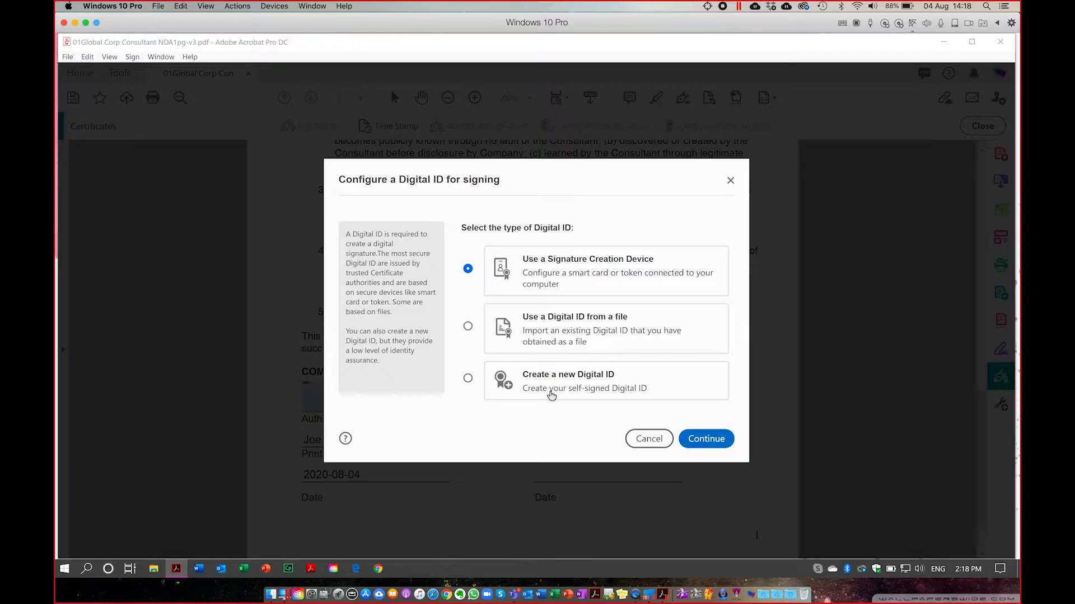
{"action": "left_click", "coordinate": [649, 439]}
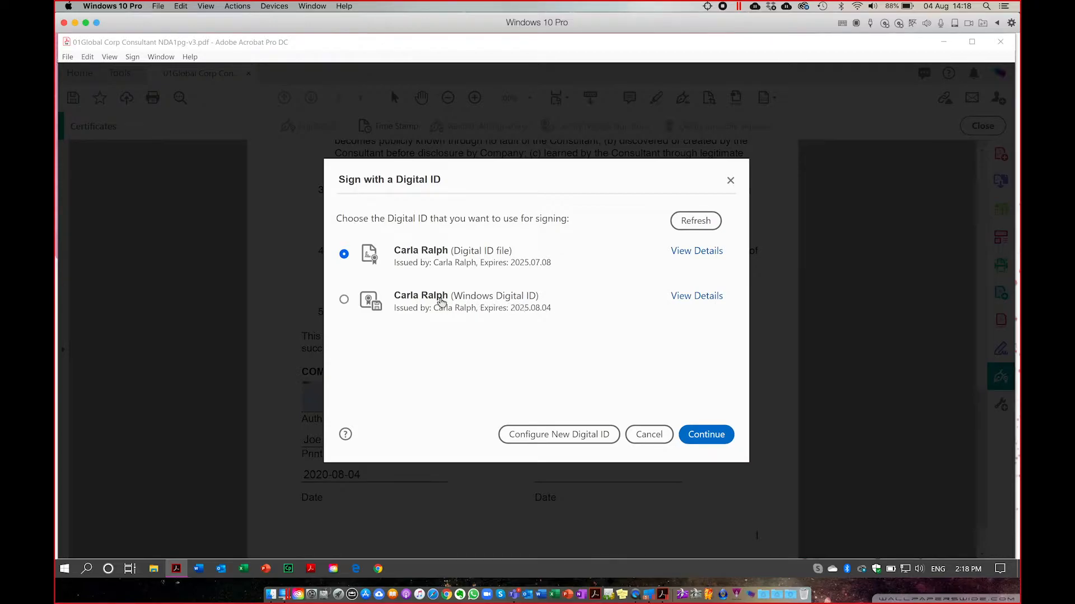
{"action": "left_click", "coordinate": [362, 304]}
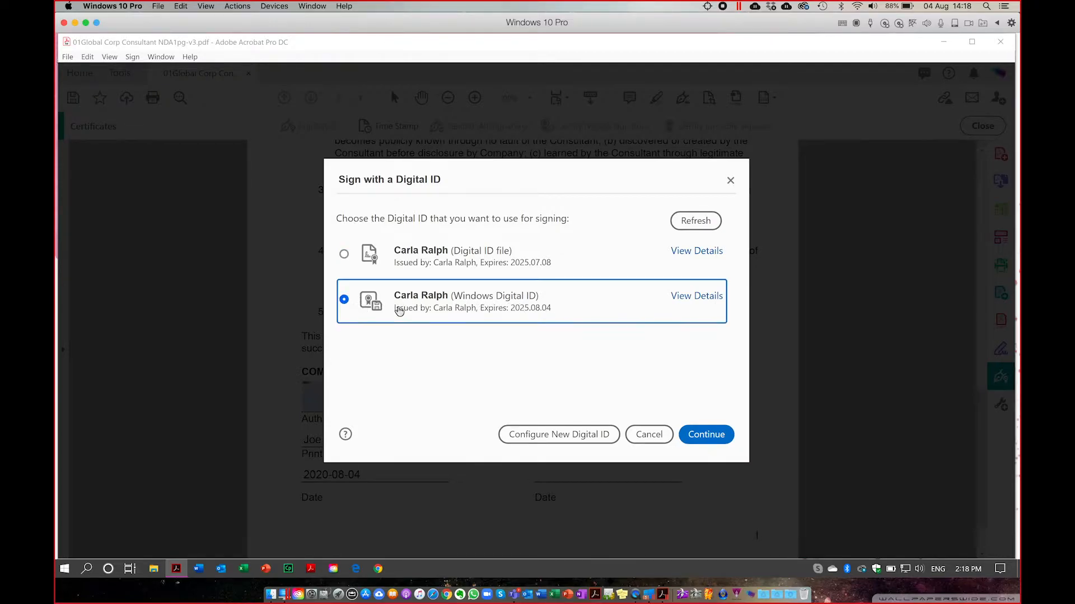
{"action": "left_click", "coordinate": [696, 296]}
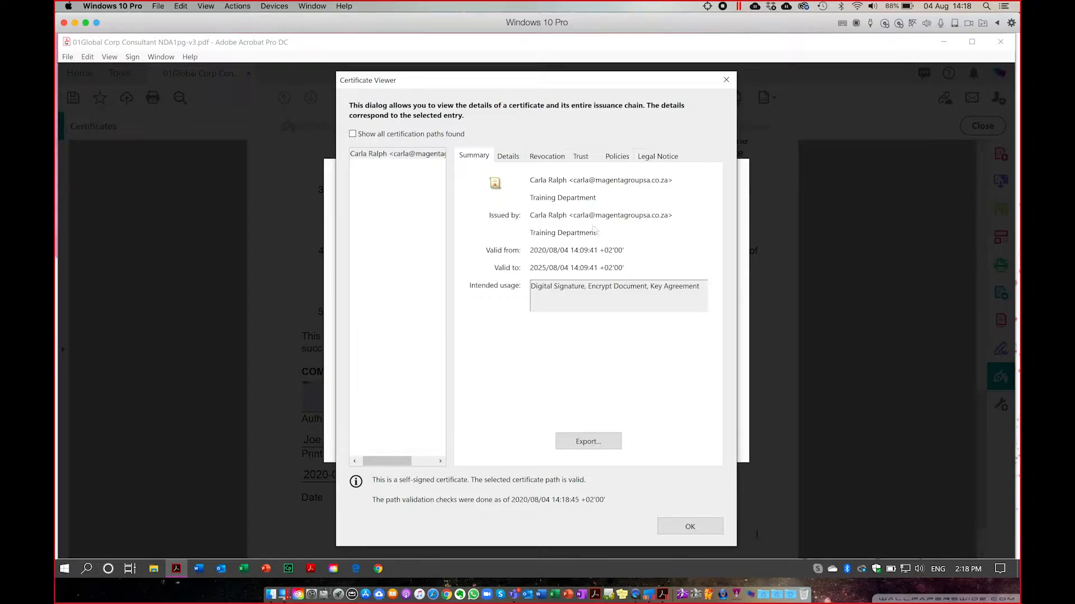
{"action": "left_click", "coordinate": [680, 529]}
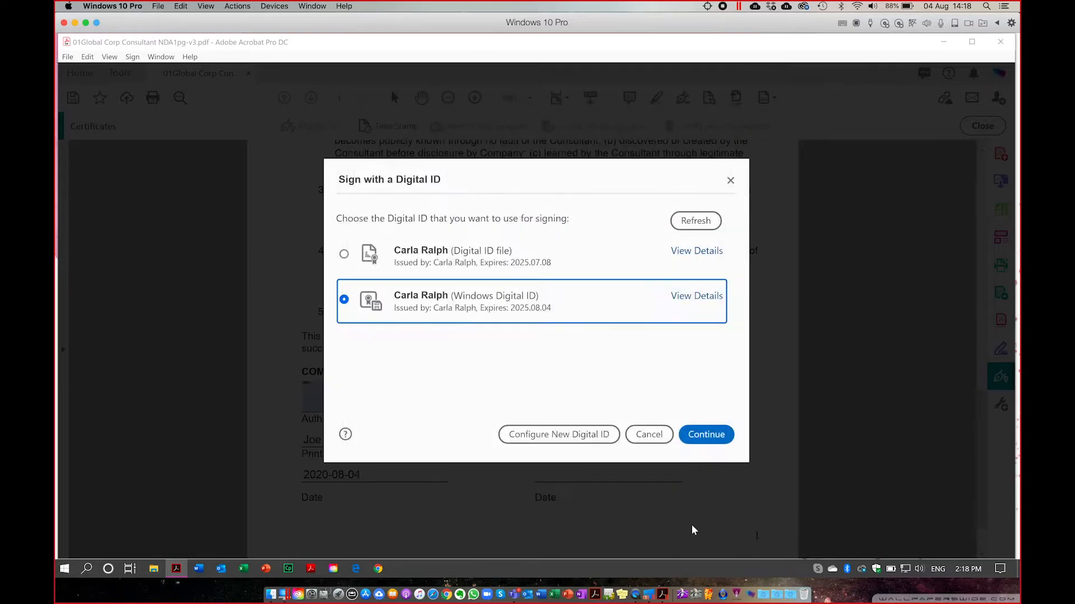
{"action": "left_click", "coordinate": [706, 435]}
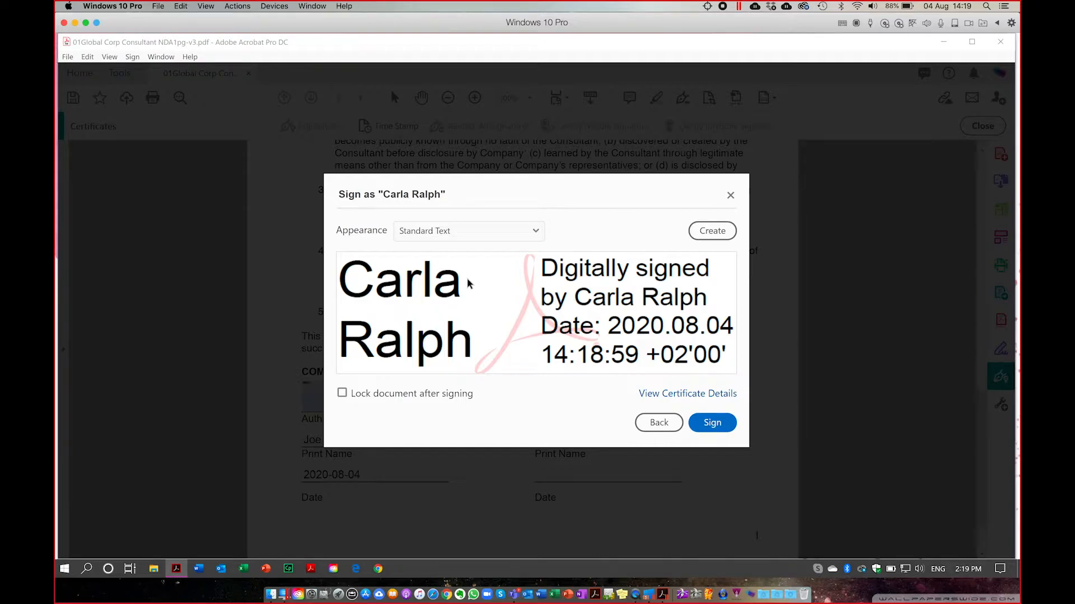
Switch the signature appearance to the saved handwritten one, leaving 'Lock document after signing' unticked.
{"action": "key", "text": "F1"}
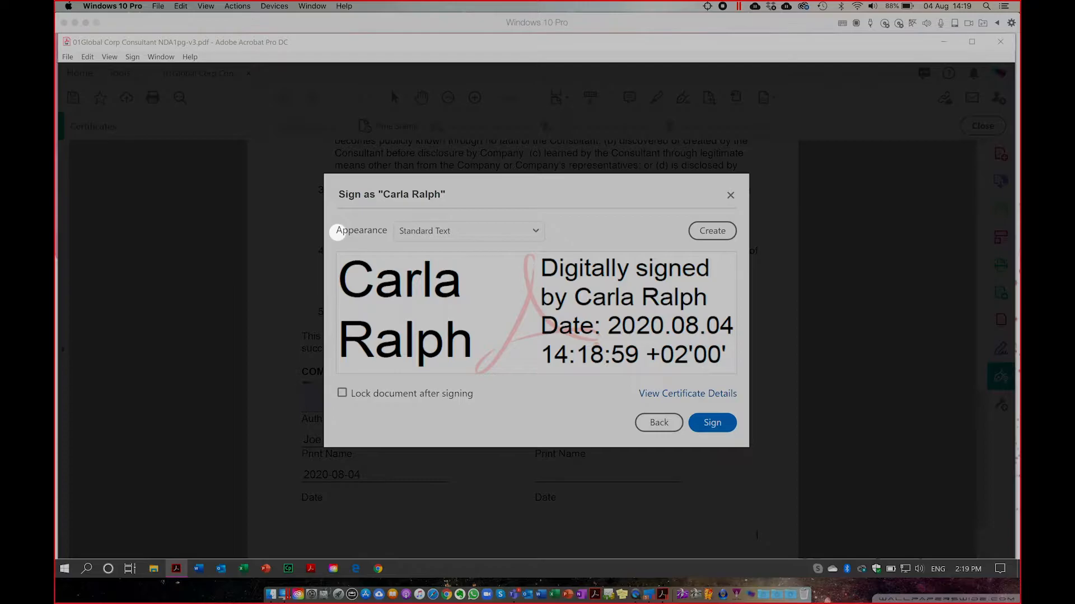
{"action": "key", "text": "F1"}
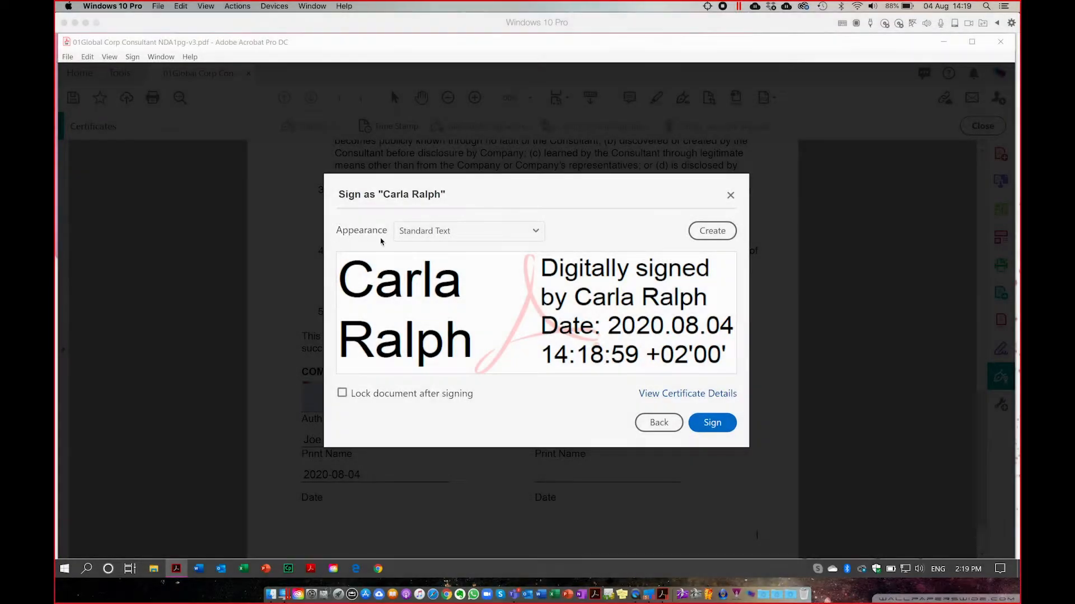
{"action": "left_click", "coordinate": [415, 234]}
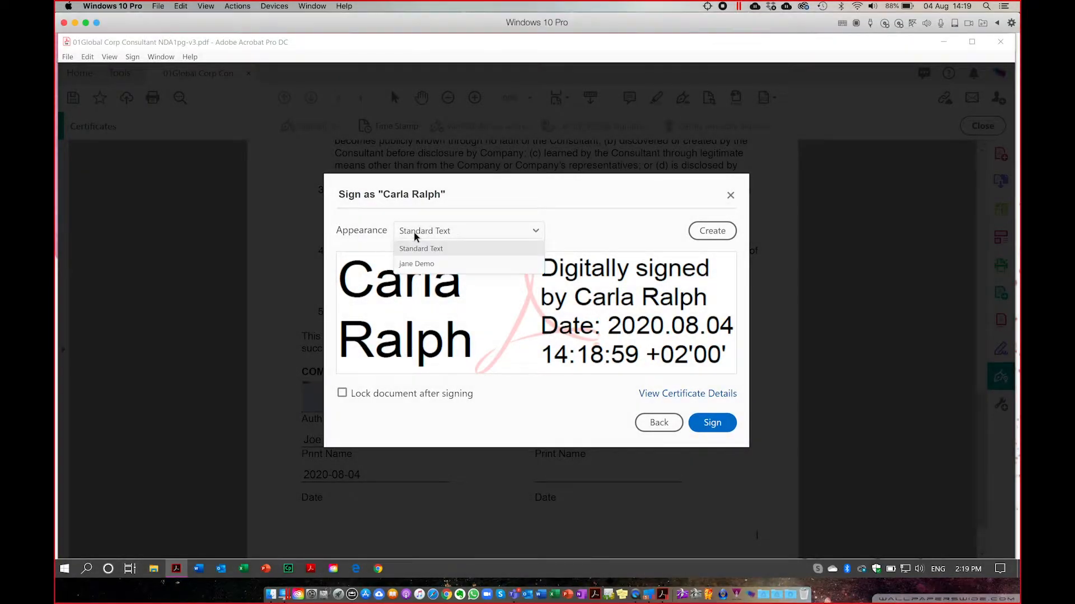
{"action": "left_click", "coordinate": [413, 265]}
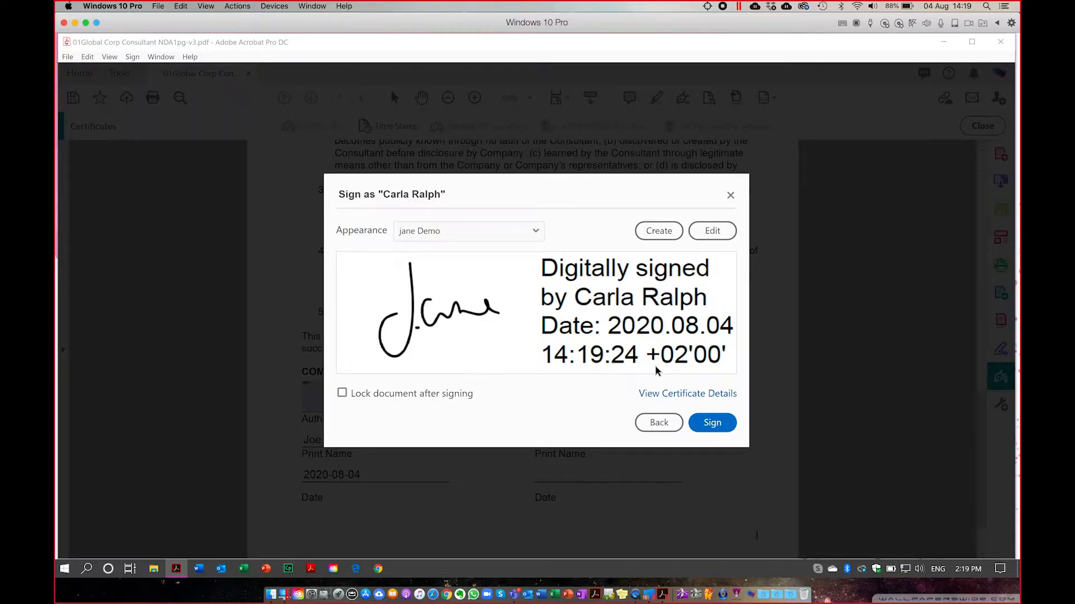
{"action": "left_click", "coordinate": [342, 394]}
{"action": "left_click", "coordinate": [342, 395]}
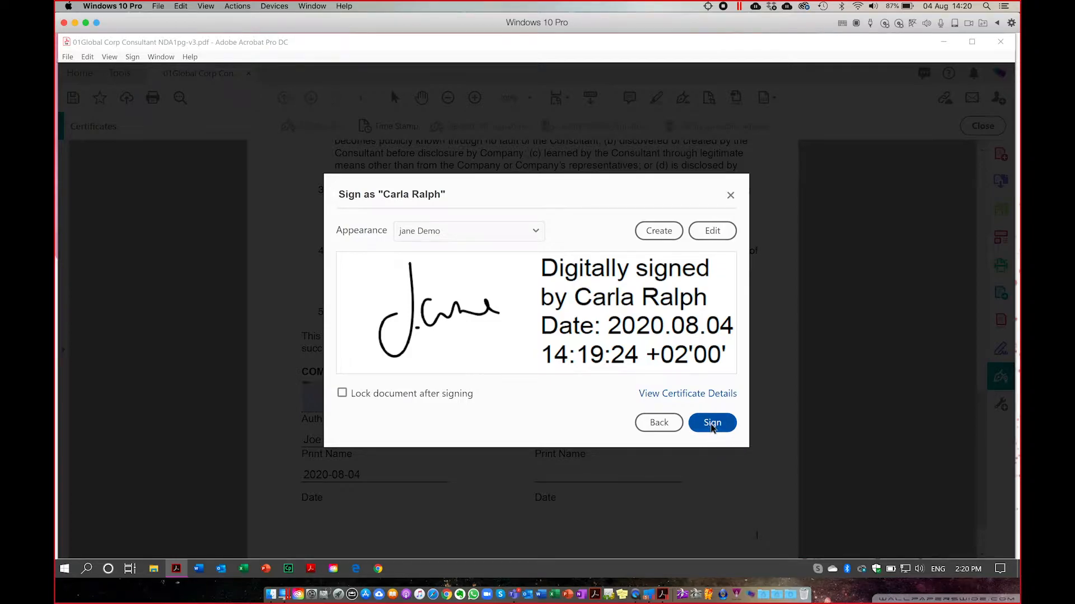
Sign the NDA and save the signed copy to the Desktop as JoeBlogs.pdf.
{"action": "left_click", "coordinate": [712, 424]}
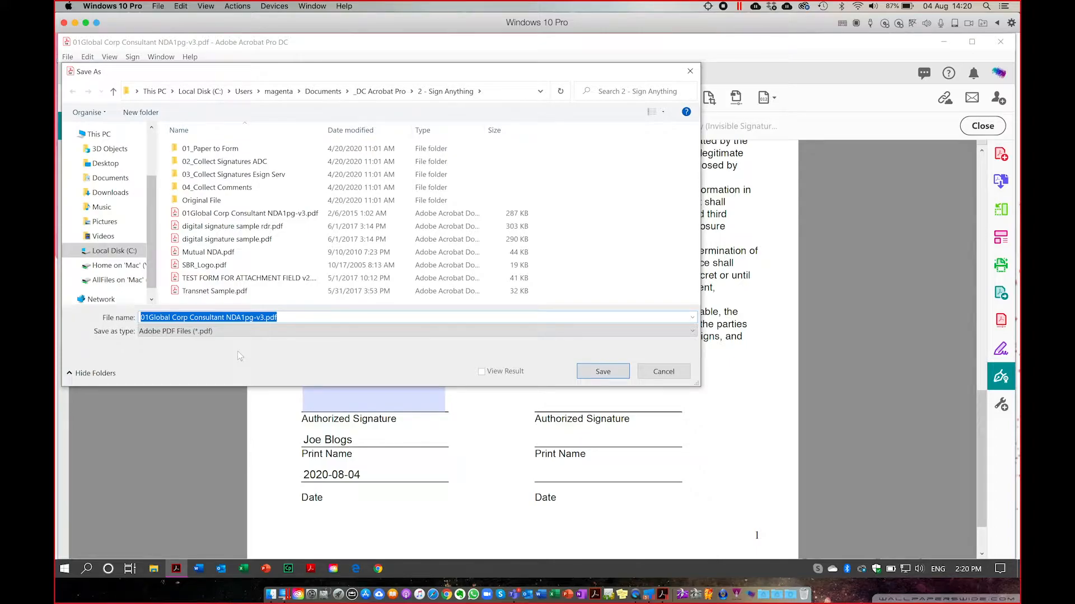
{"action": "left_click", "coordinate": [107, 163]}
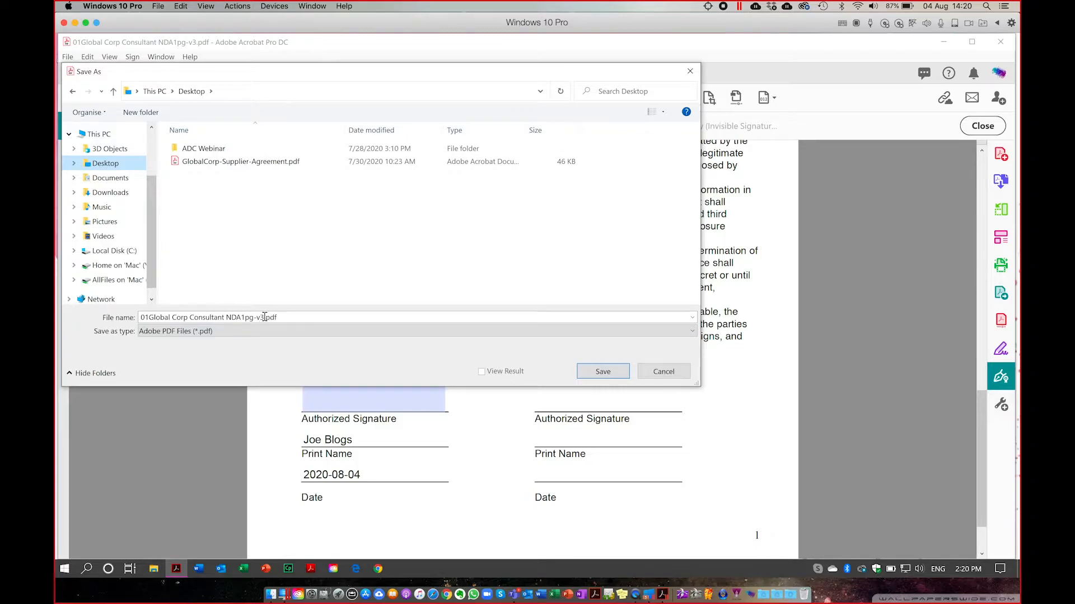
{"action": "key", "text": "ctrl+a"}
{"action": "key", "text": "BackSpace"}
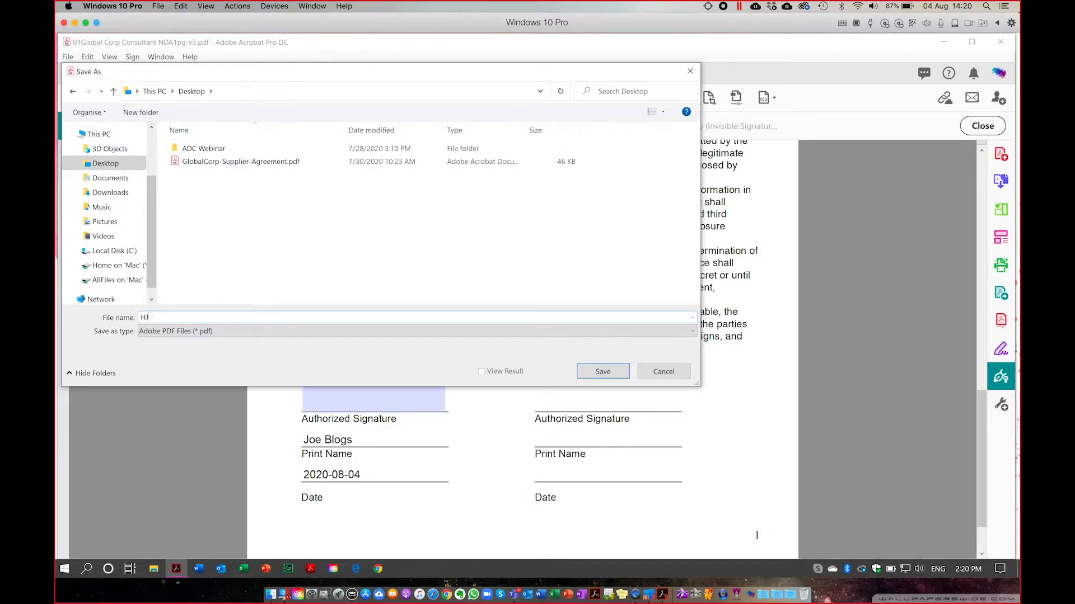
{"action": "type", "text": "JoeBlogs"}
{"action": "left_click", "coordinate": [597, 374]}
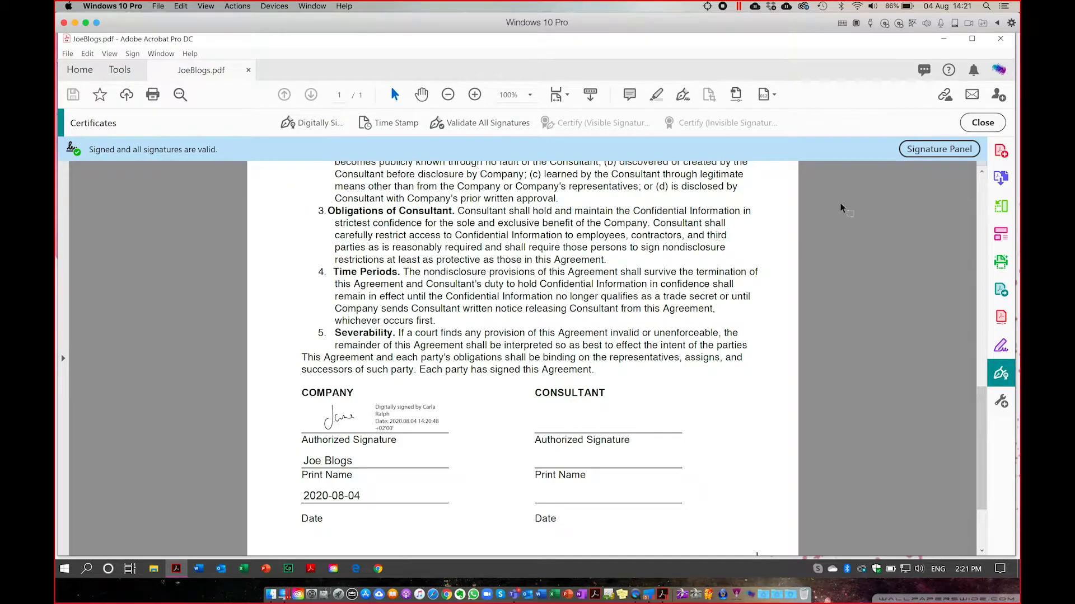
In the Signatures panel, expand Rev. 1's validity and signature details and open Certificate Details.
{"action": "left_click", "coordinate": [954, 155]}
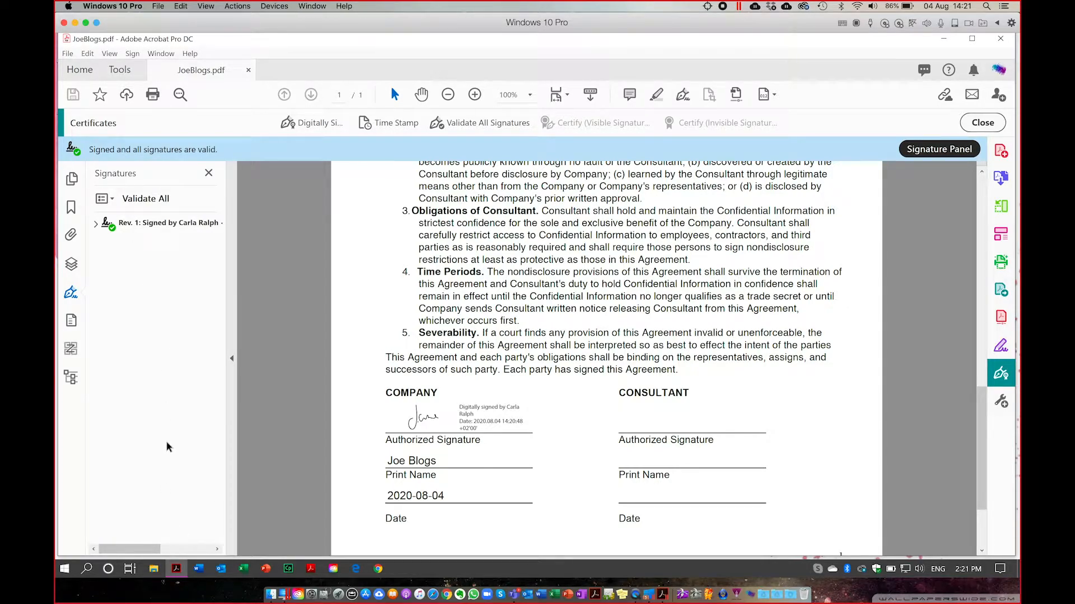
{"action": "left_click", "coordinate": [97, 224]}
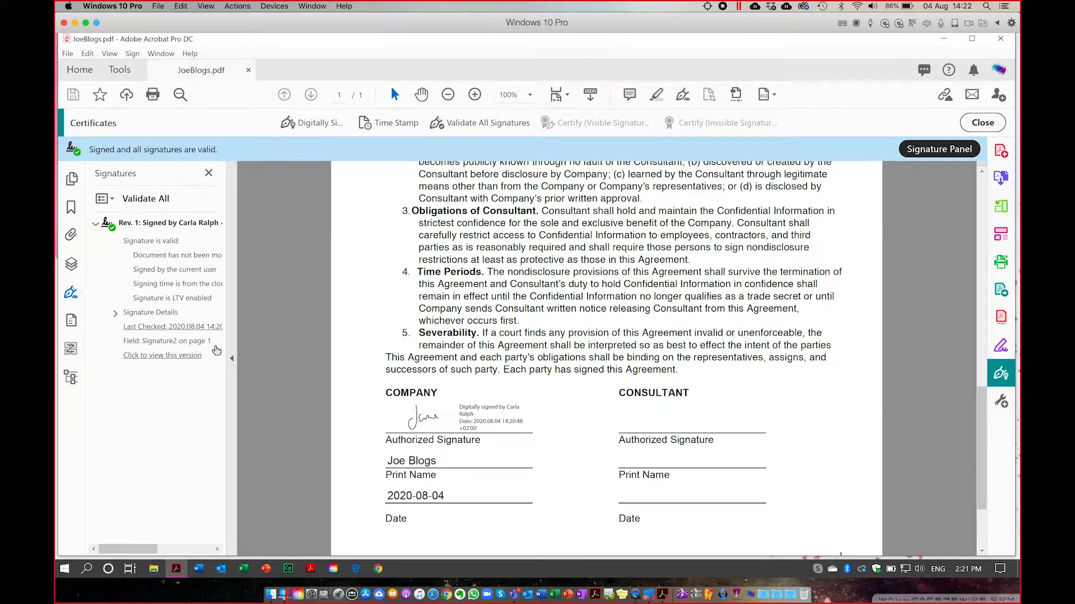
{"action": "left_click_drag", "start_coordinate": [229, 359], "coordinate": [283, 362]}
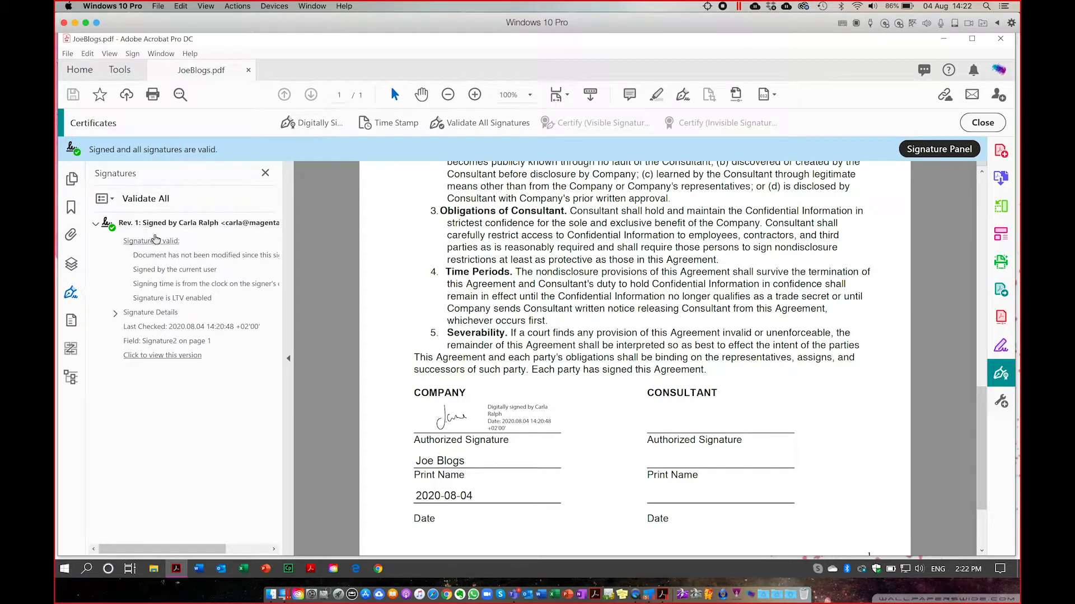
{"action": "left_click", "coordinate": [156, 247]}
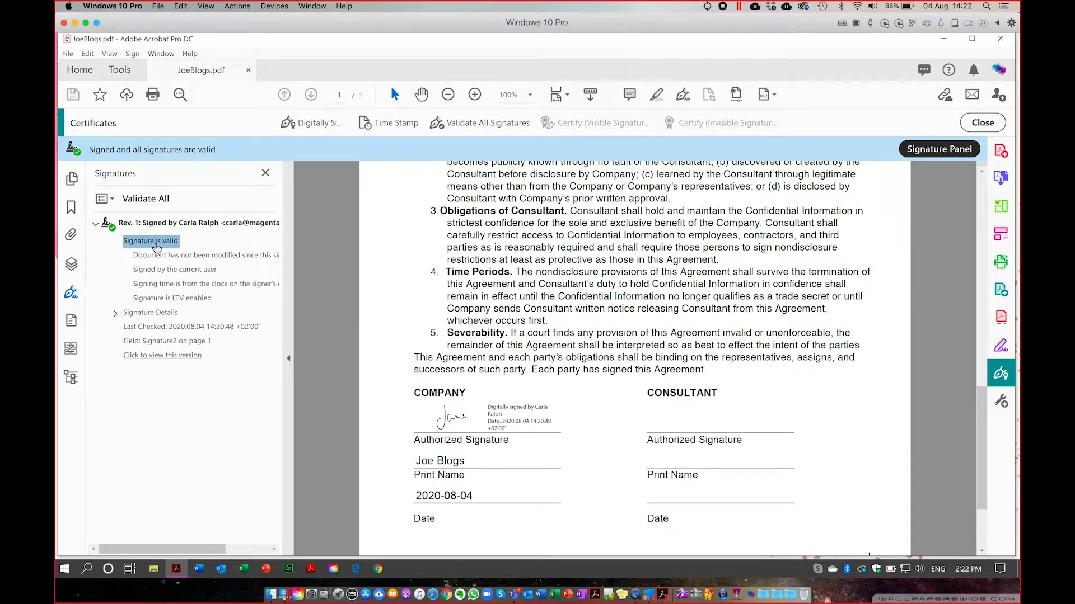
{"action": "left_click", "coordinate": [158, 259]}
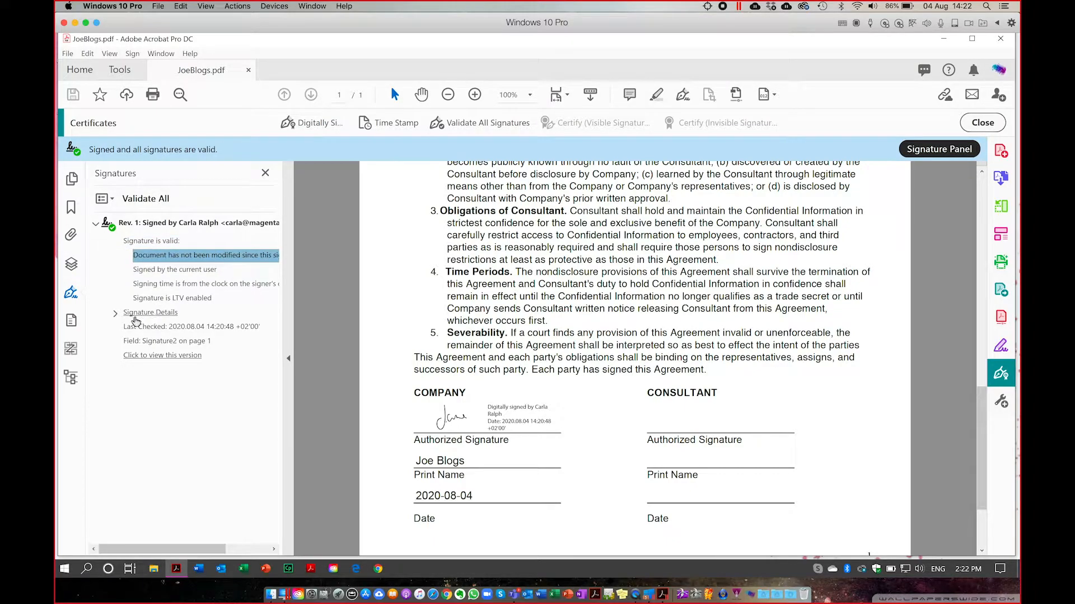
{"action": "left_click", "coordinate": [116, 314]}
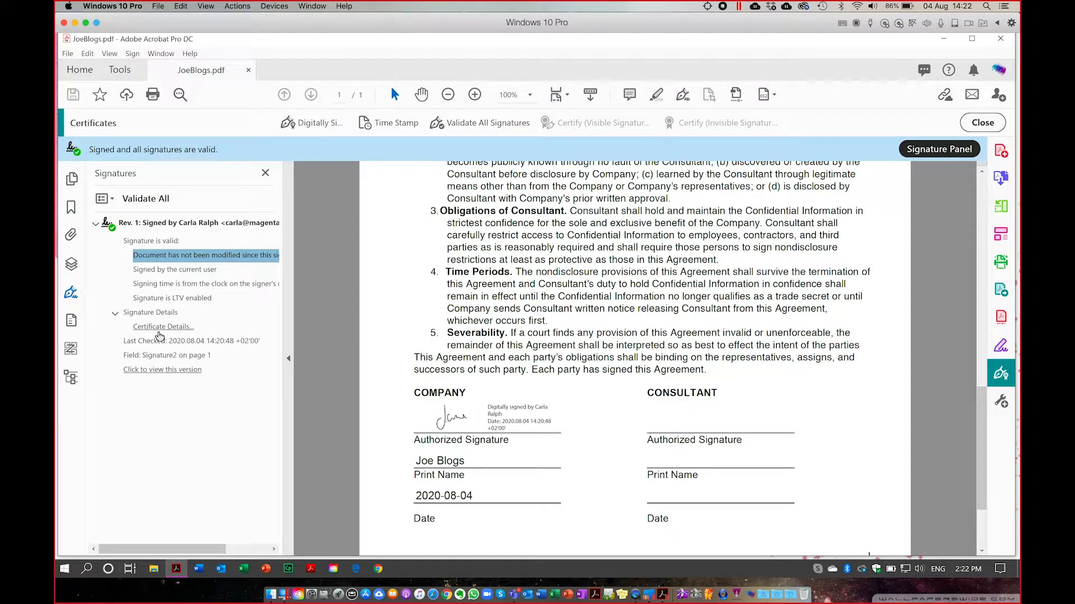
{"action": "left_click", "coordinate": [160, 329]}
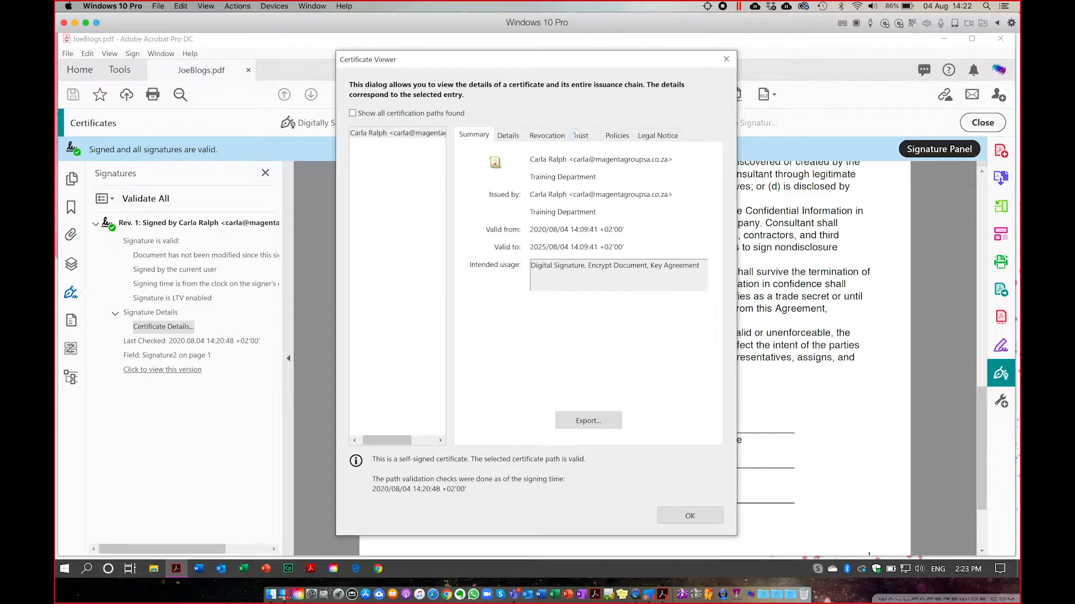
Look over the certificate's Summary and Trust tabs in the Certificate Viewer.
{"action": "left_click", "coordinate": [581, 136]}
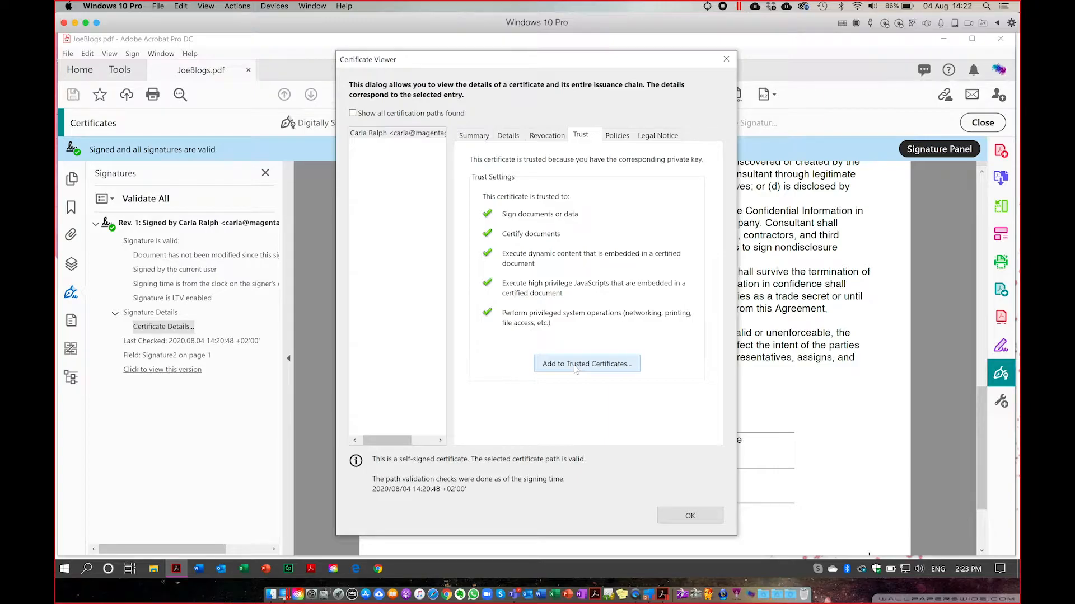
{"action": "left_click", "coordinate": [481, 135]}
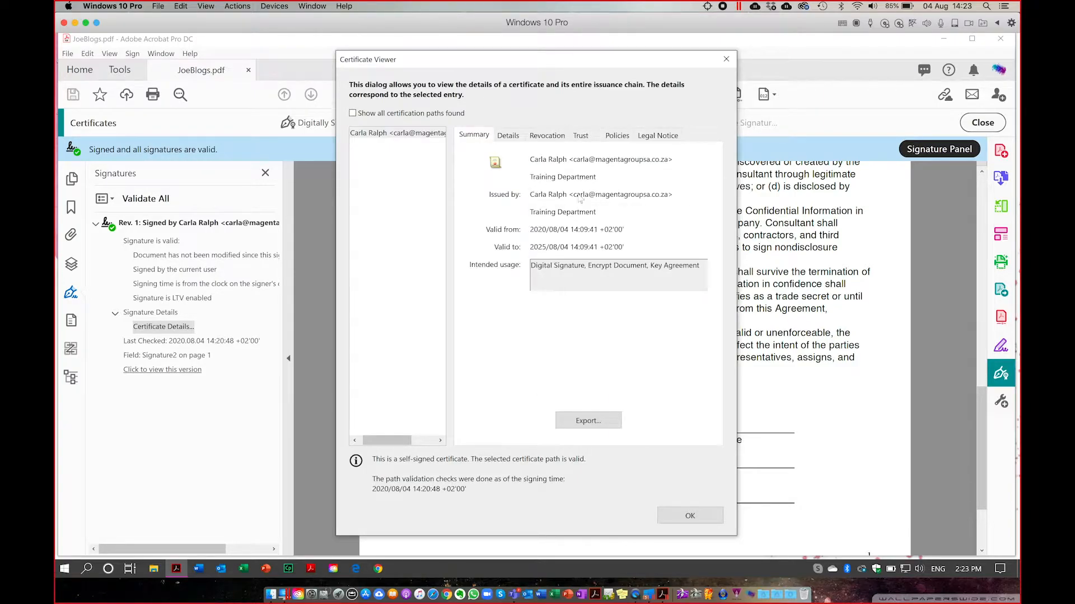
{"action": "left_click", "coordinate": [581, 136]}
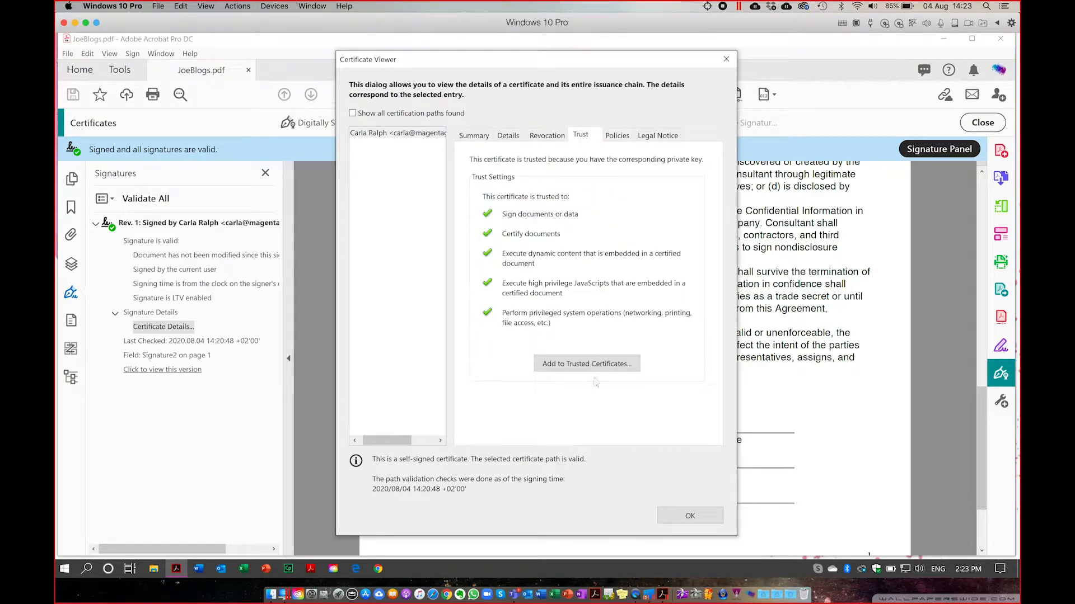
Add the certificate to Trusted Certificates, also trusted for Certified documents, and close the viewer.
{"action": "left_click", "coordinate": [581, 365]}
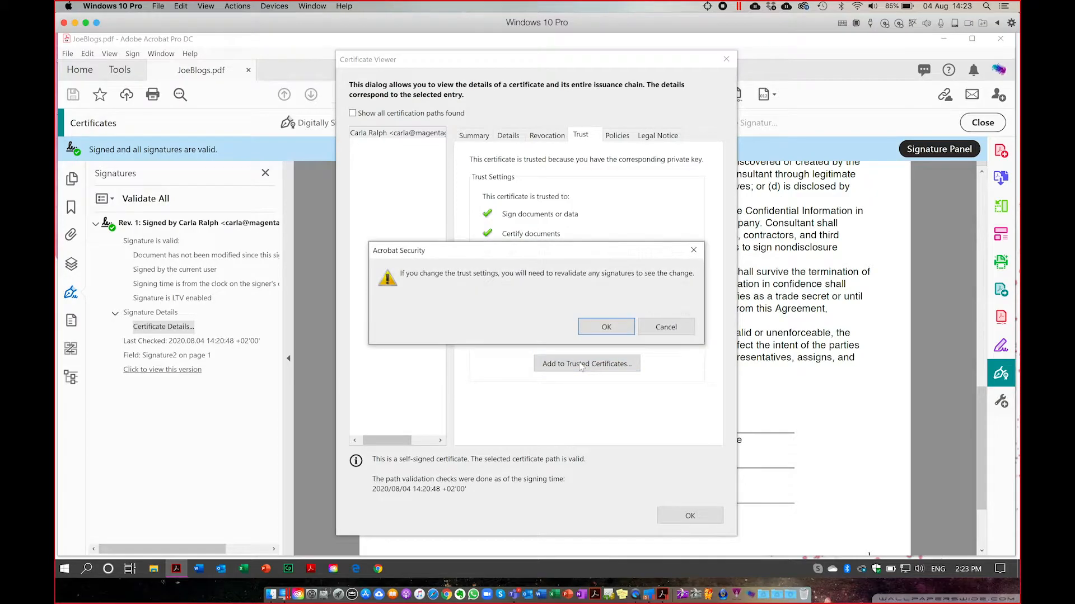
{"action": "left_click", "coordinate": [615, 327]}
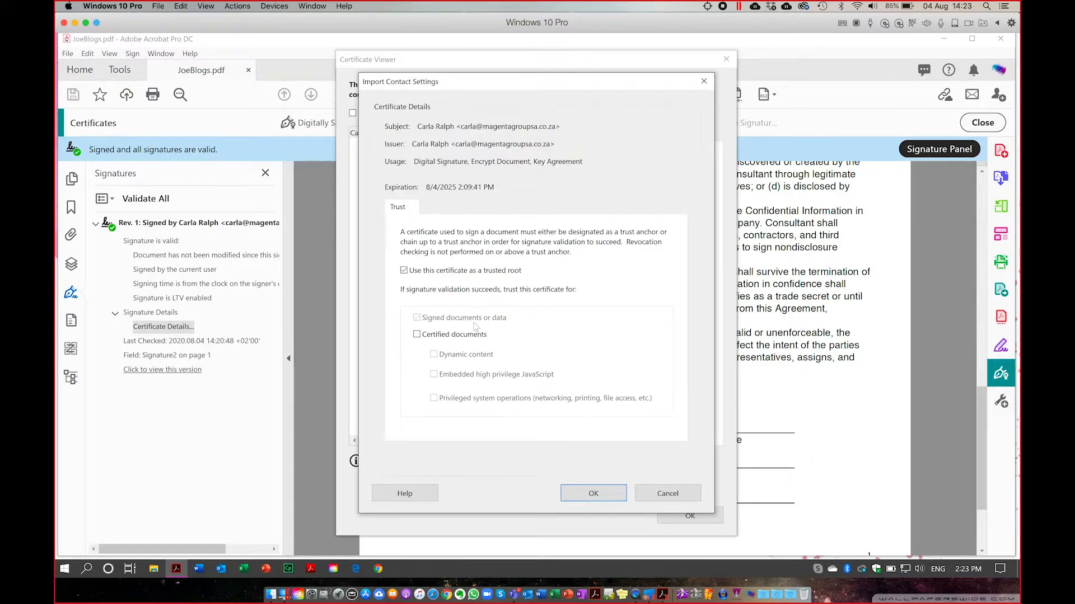
{"action": "left_click", "coordinate": [417, 335]}
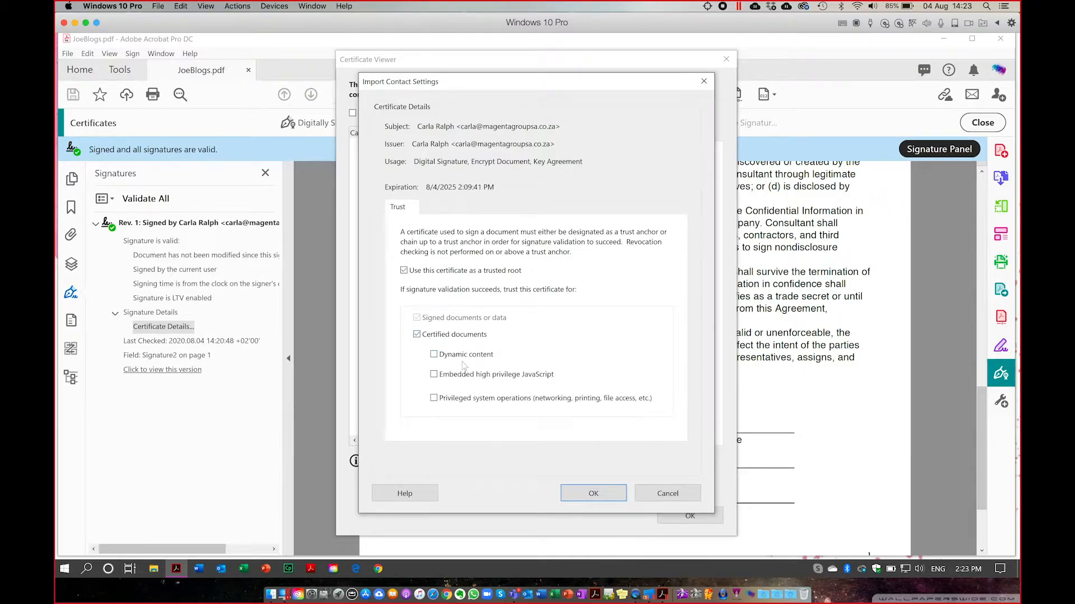
{"action": "left_click", "coordinate": [599, 493]}
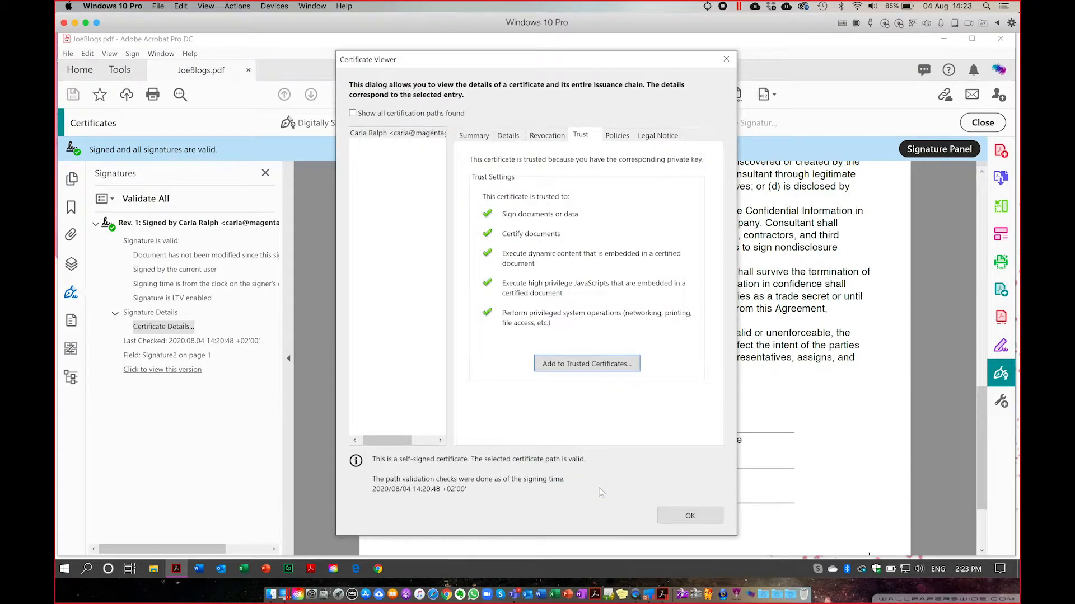
{"action": "left_click", "coordinate": [691, 517]}
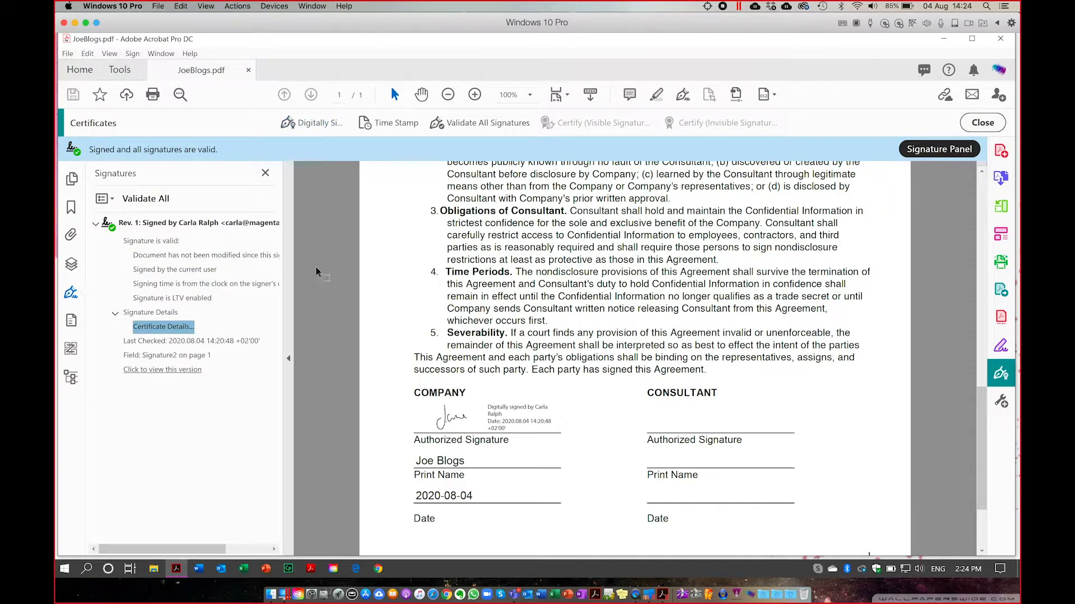
{"action": "left_click", "coordinate": [337, 300]}
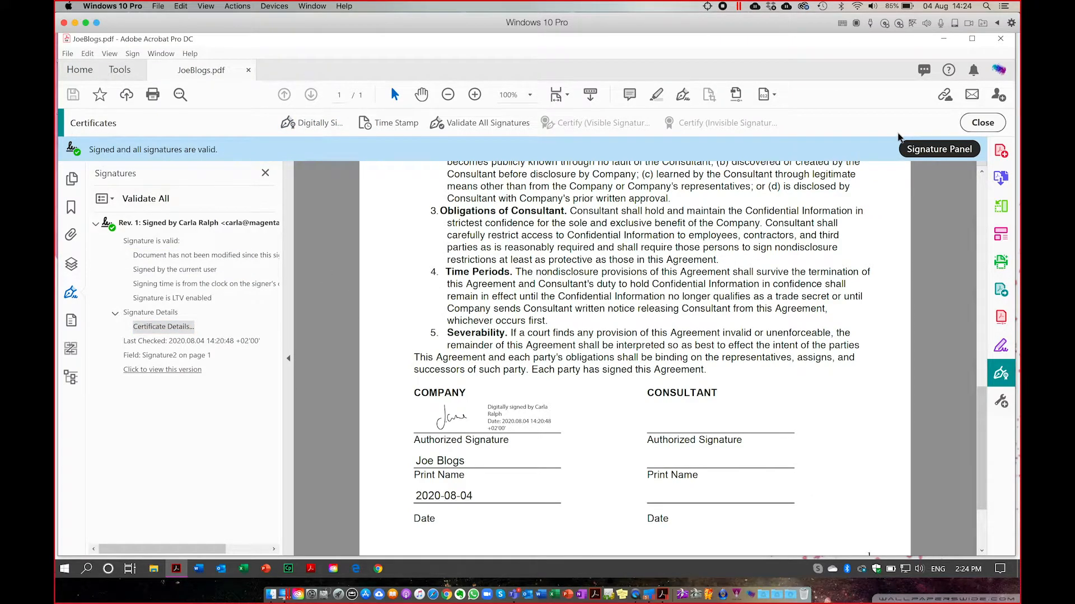
Close the certificate tools and switch from Acrobat Pro to Acrobat Reader.
{"action": "left_click", "coordinate": [983, 124]}
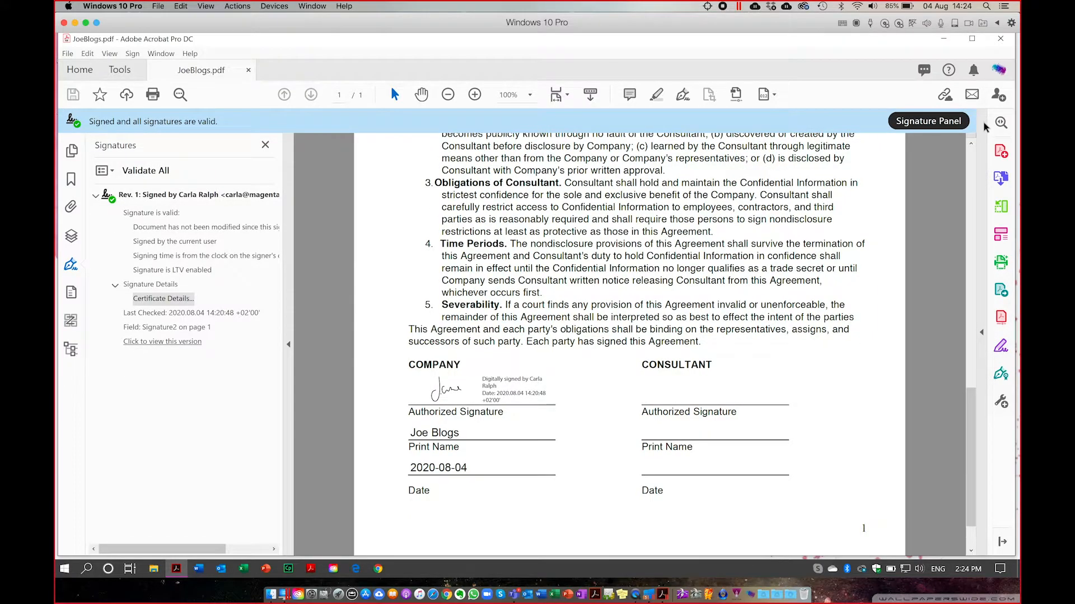
{"action": "left_click", "coordinate": [944, 38]}
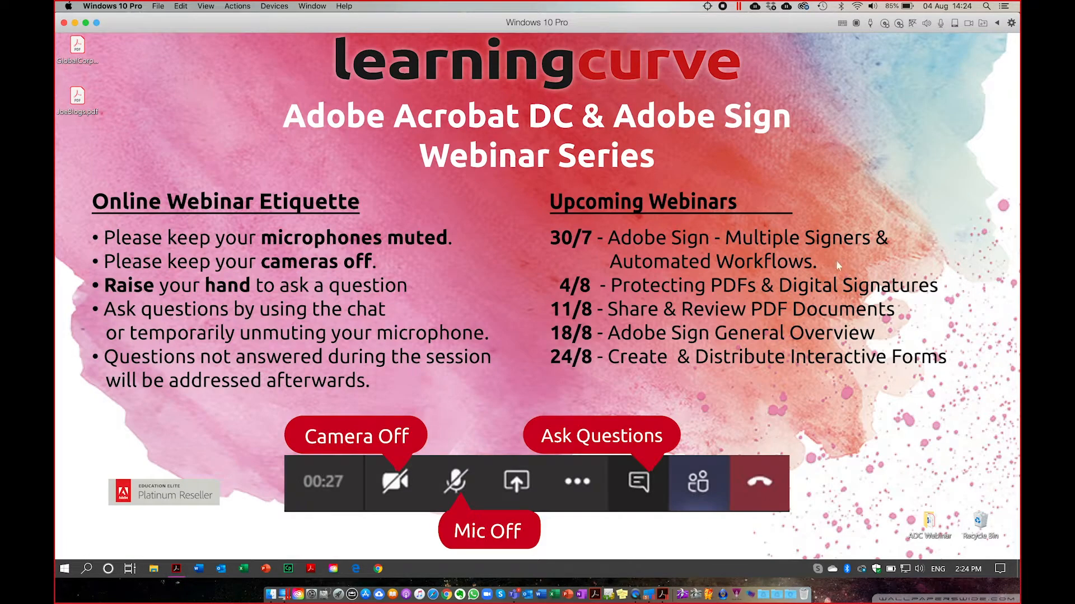
{"action": "left_click", "coordinate": [311, 569]}
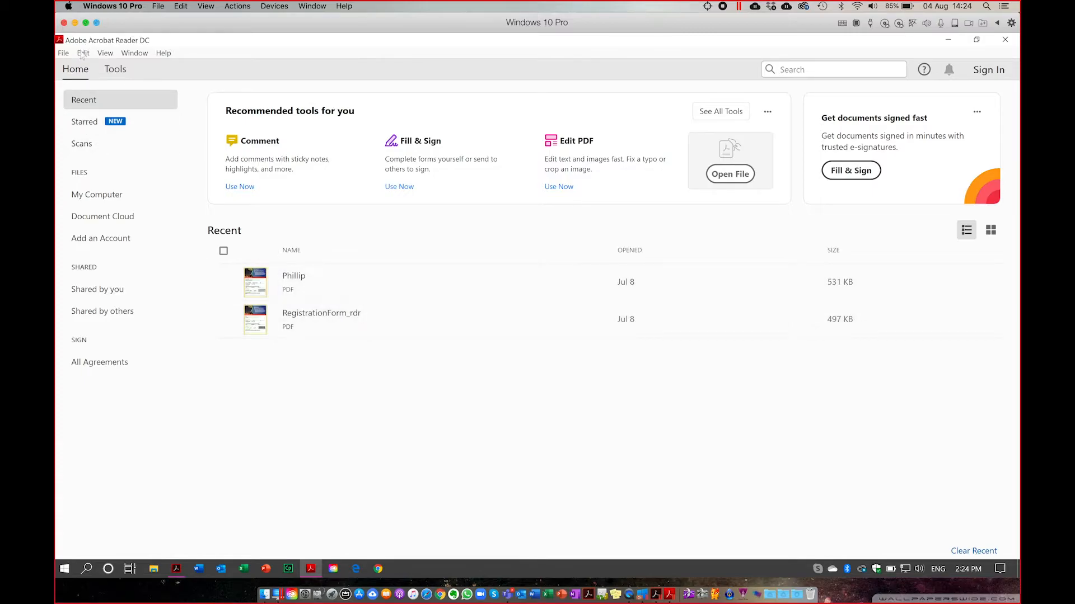
Open JoeBlogs.pdf from the Desktop and scroll down to the Company and Consultant signatures.
{"action": "left_click", "coordinate": [63, 53]}
{"action": "left_click", "coordinate": [92, 76]}
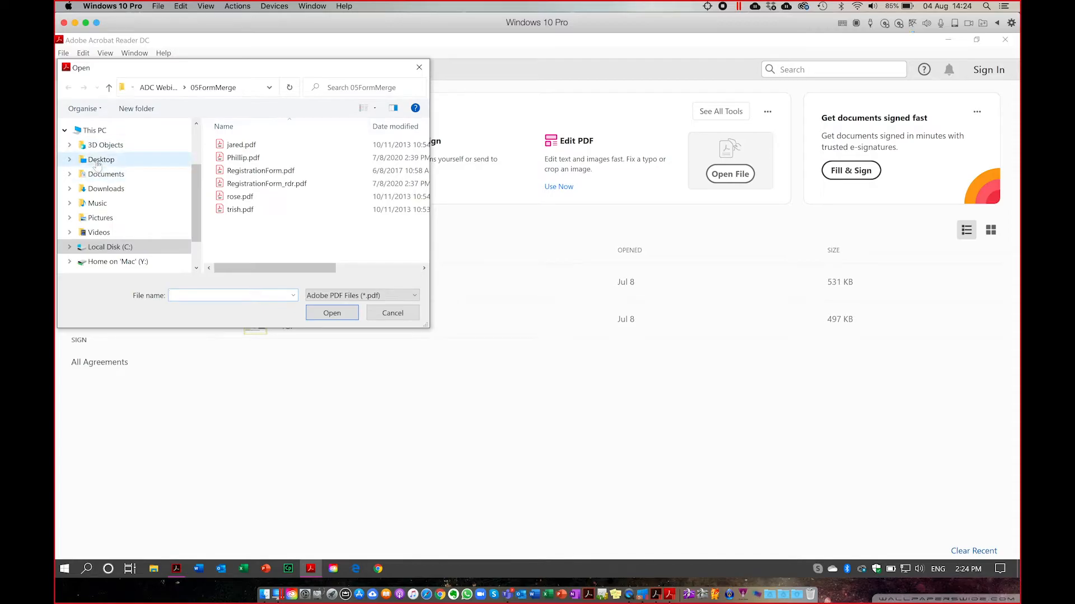
{"action": "left_click", "coordinate": [98, 160]}
{"action": "left_click", "coordinate": [248, 170]}
{"action": "left_click", "coordinate": [338, 310]}
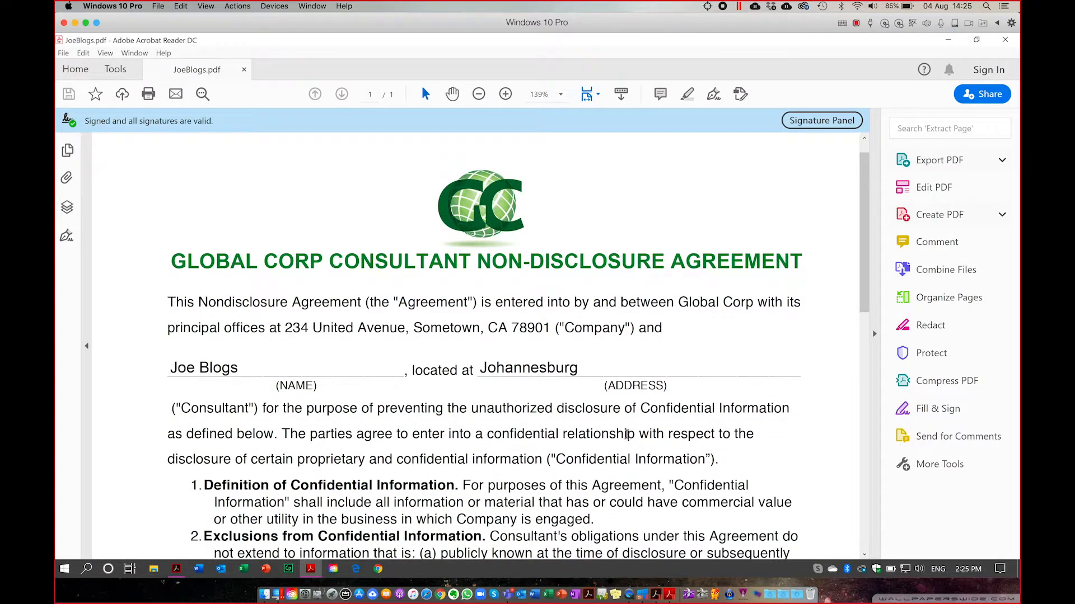
{"action": "scroll", "coordinate": [627, 434], "scroll_direction": "down", "scroll_amount": 15}
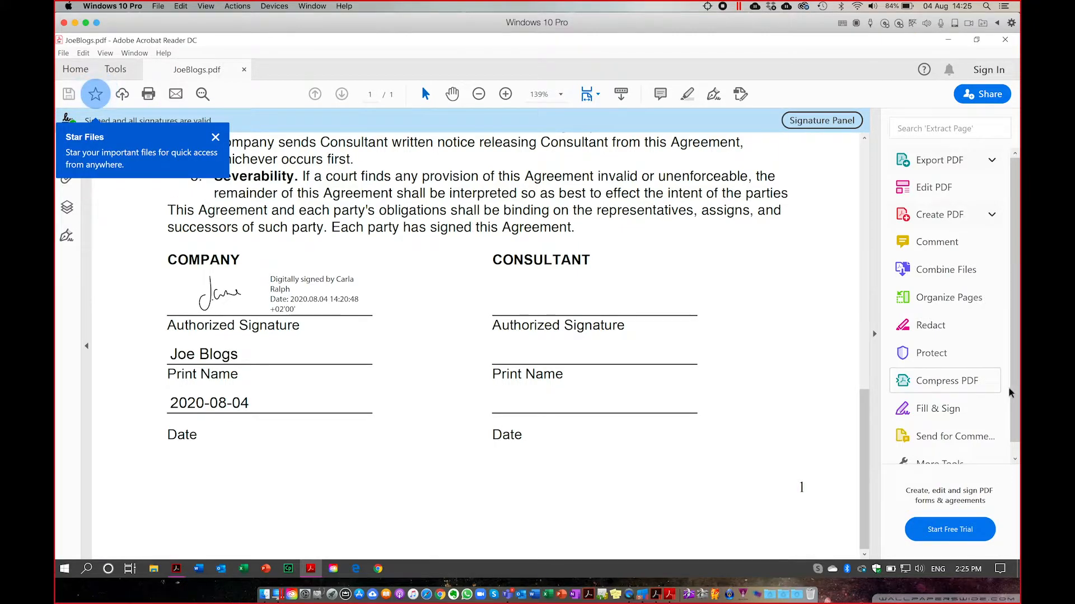
{"action": "scroll", "coordinate": [1016, 404], "scroll_direction": "down", "scroll_amount": 1}
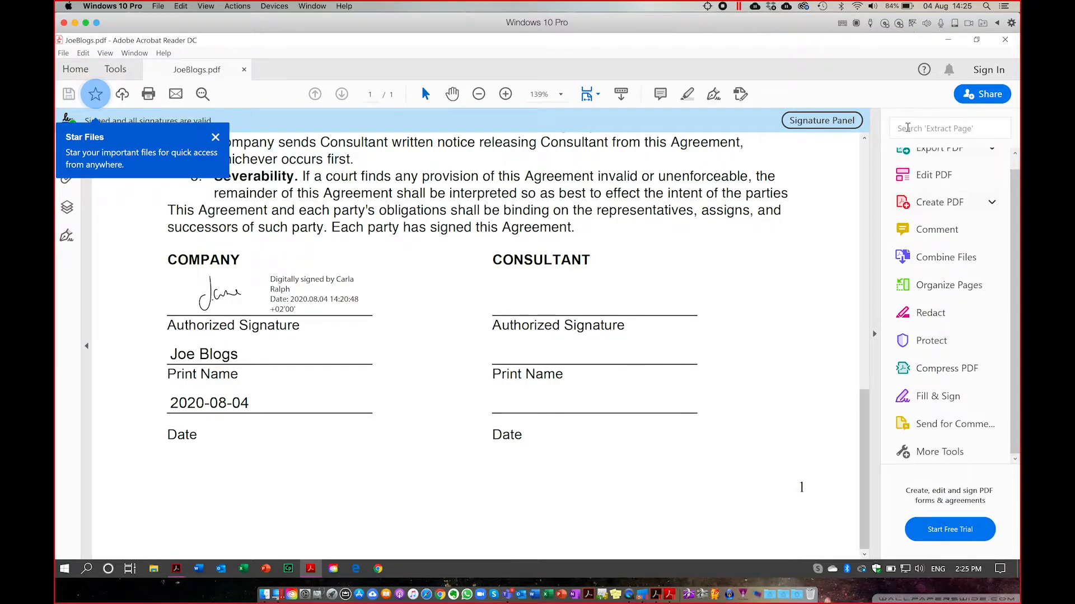
{"action": "left_click", "coordinate": [908, 128]}
Find Digitally Sign by searching 'digital' and mark a signature box under CONSULTANT.
{"action": "type", "text": "s"}
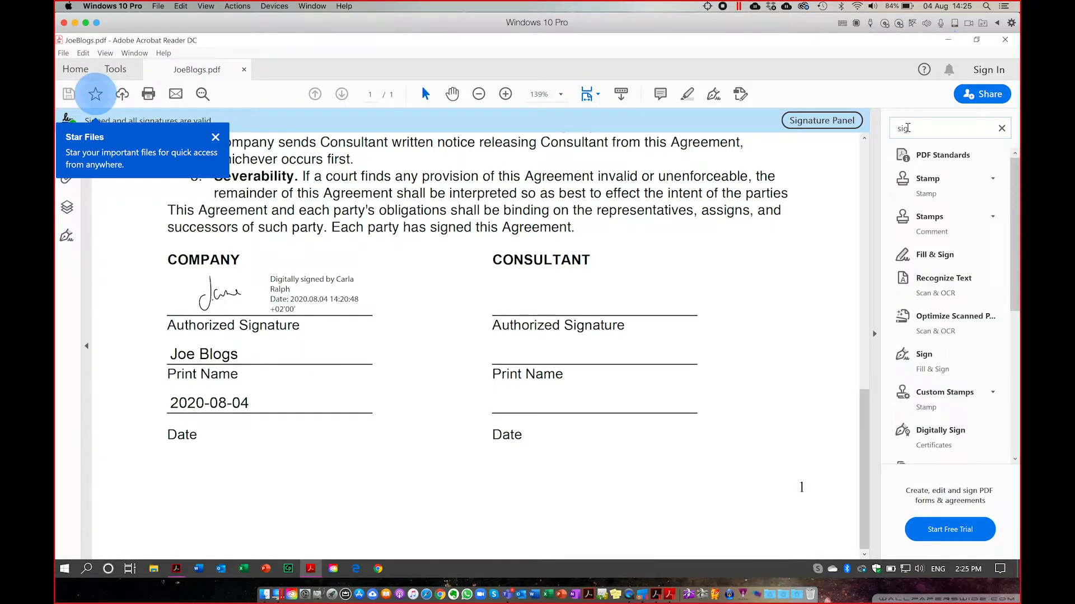
{"action": "key", "text": "BackSpace"}
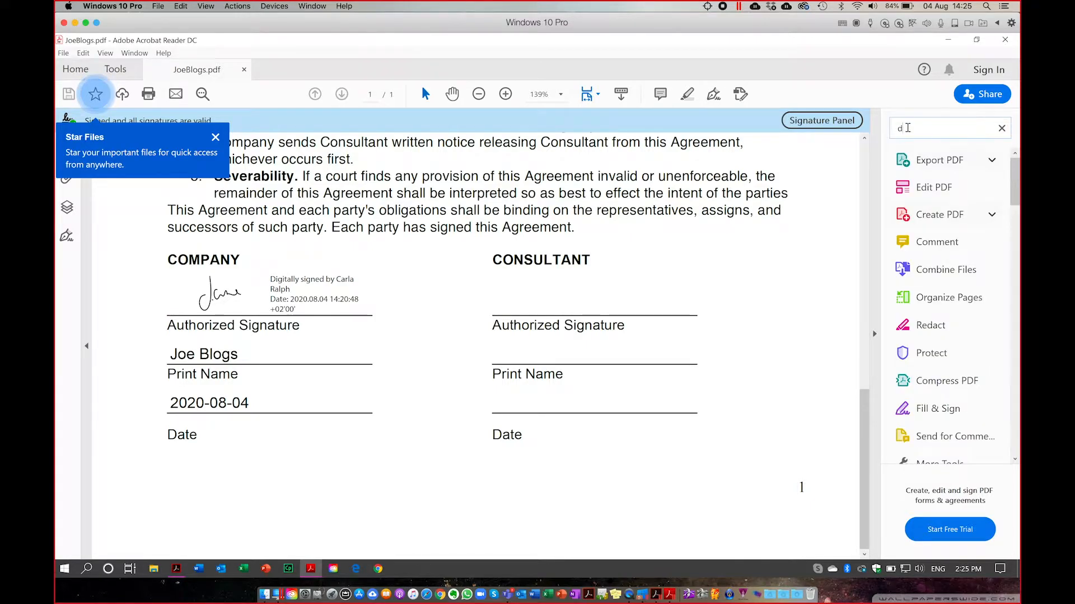
{"action": "type", "text": "digital"}
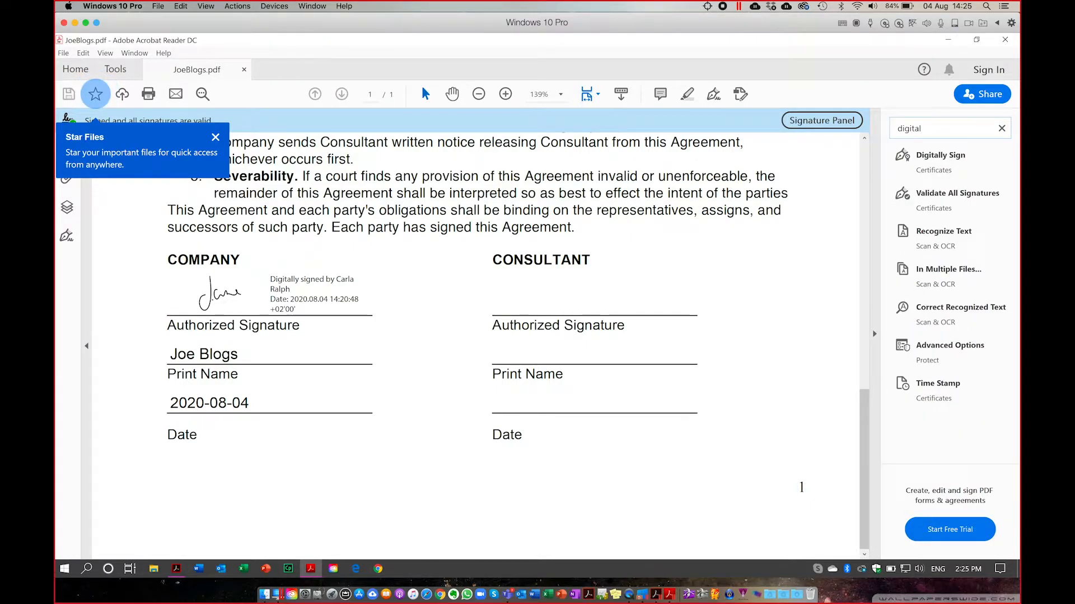
{"action": "left_click", "coordinate": [935, 159]}
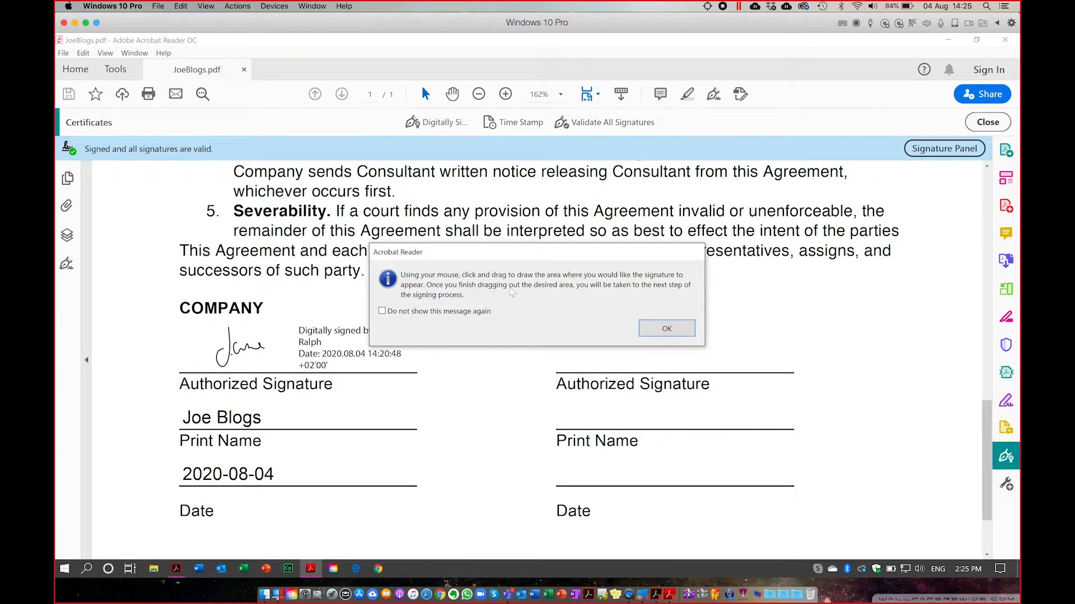
{"action": "left_click", "coordinate": [663, 330]}
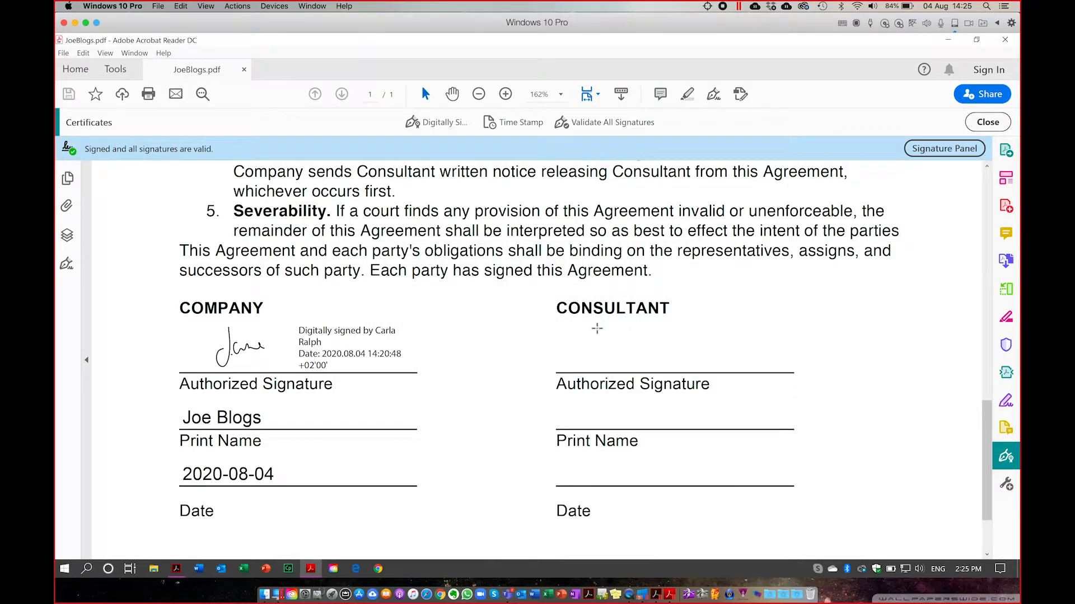
{"action": "mouse_move", "coordinate": [556, 329]}
{"action": "left_mouse_down"}
{"action": "mouse_move", "coordinate": [601, 365]}
{"action": "mouse_move", "coordinate": [782, 375]}
{"action": "left_mouse_up"}
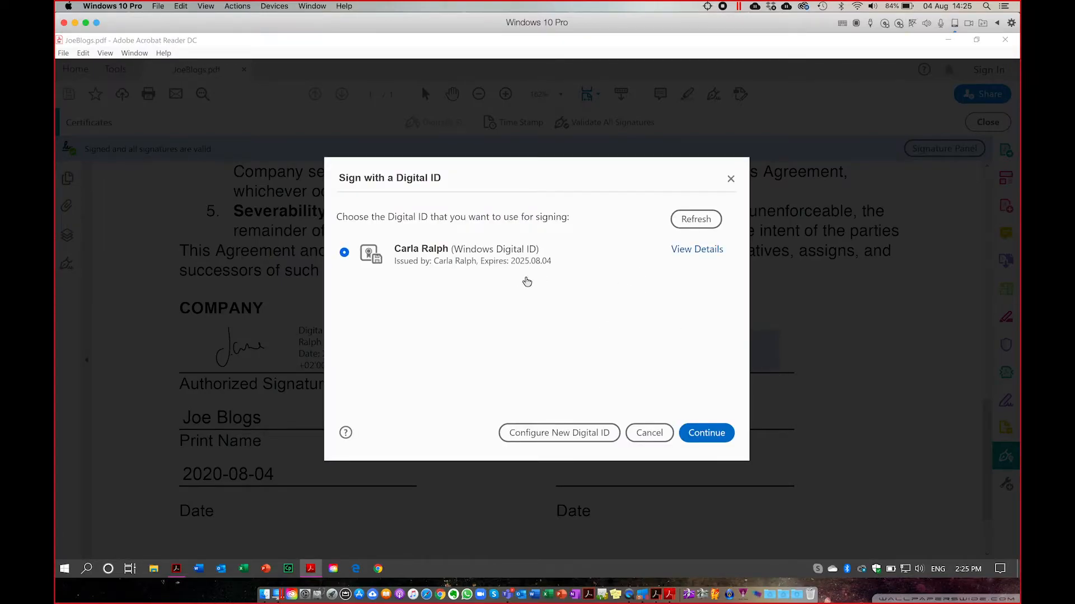
Create a new self-signed digital ID stored in the Windows certificate store.
{"action": "left_click", "coordinate": [550, 434]}
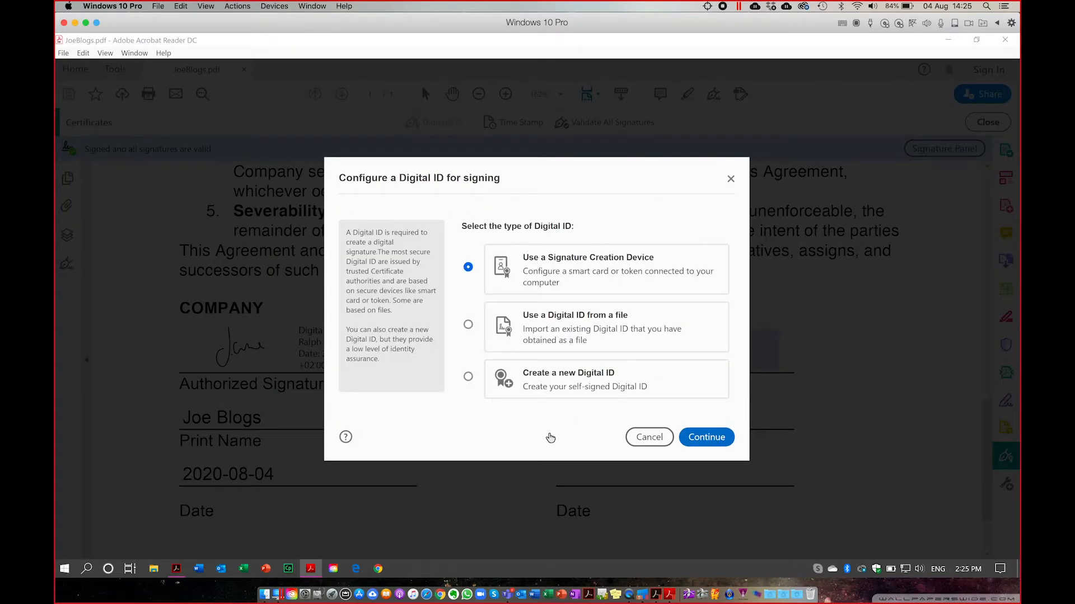
{"action": "left_click", "coordinate": [526, 391]}
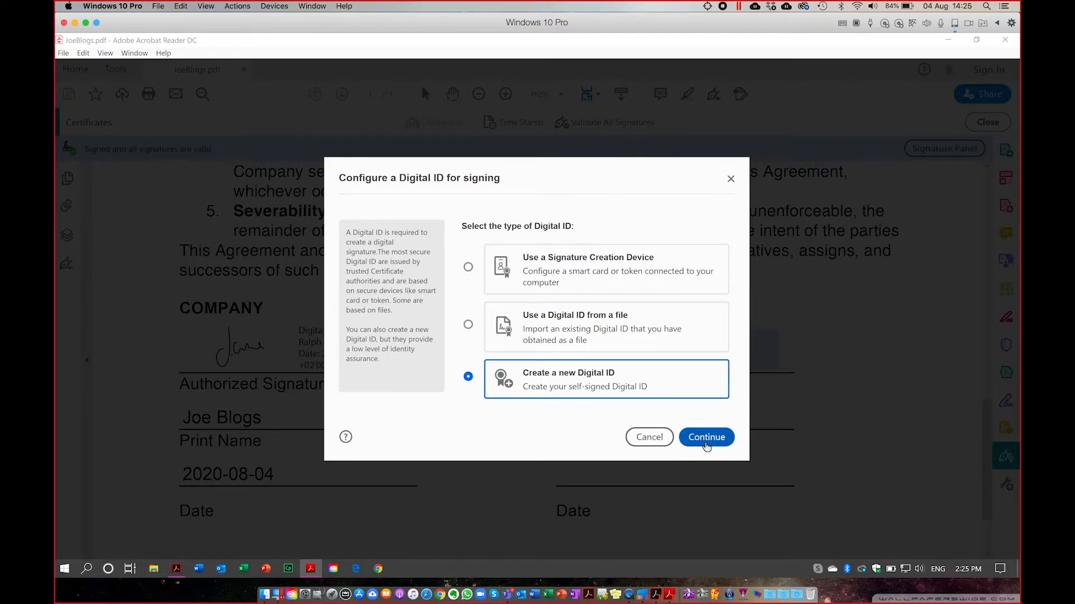
{"action": "left_click", "coordinate": [707, 438]}
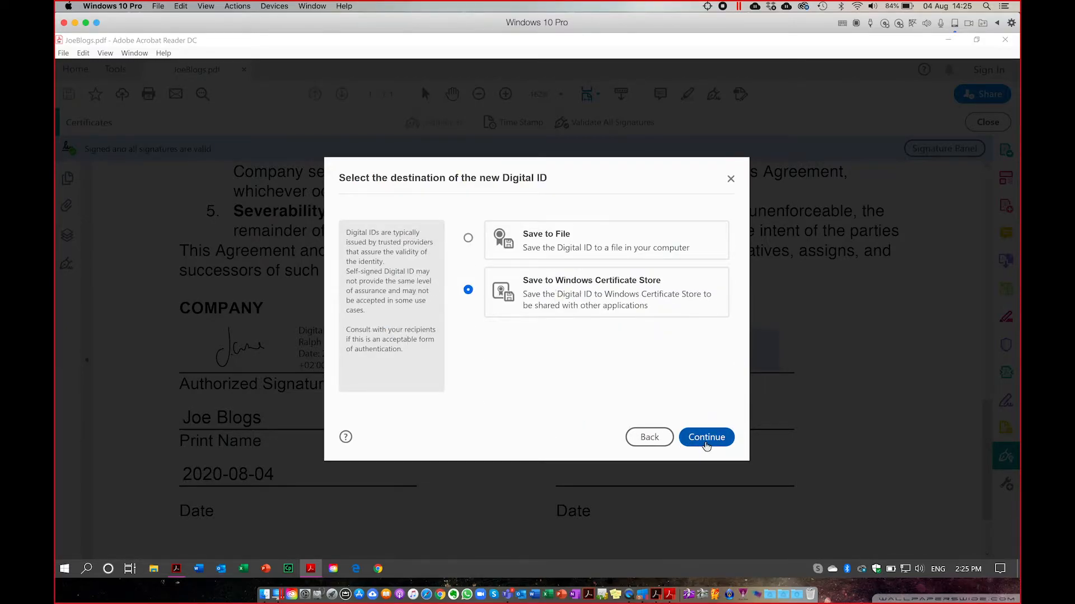
{"action": "left_click", "coordinate": [709, 439]}
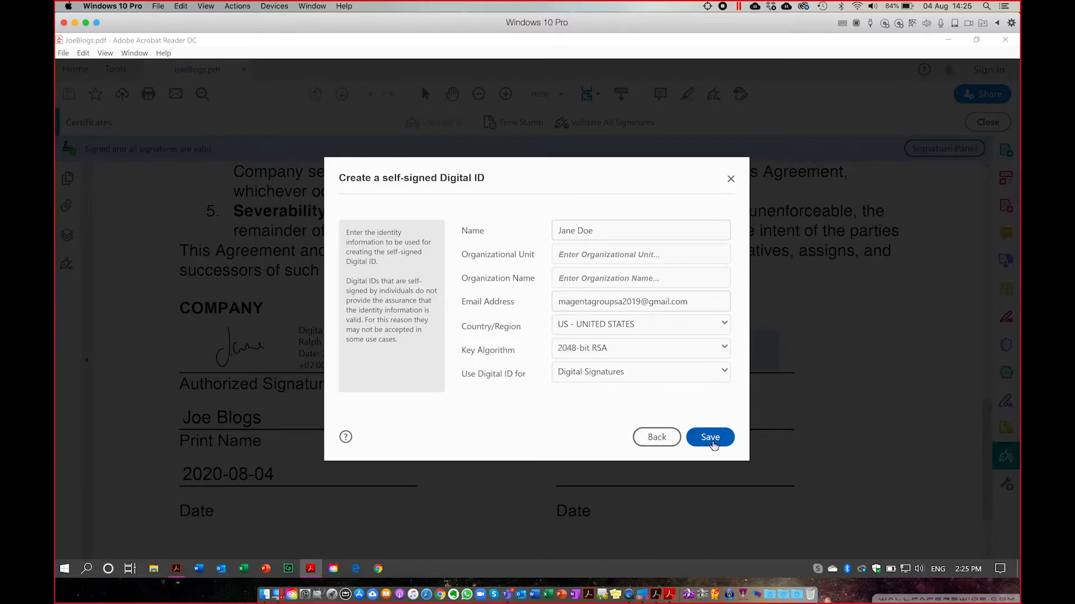
{"action": "left_click", "coordinate": [711, 439]}
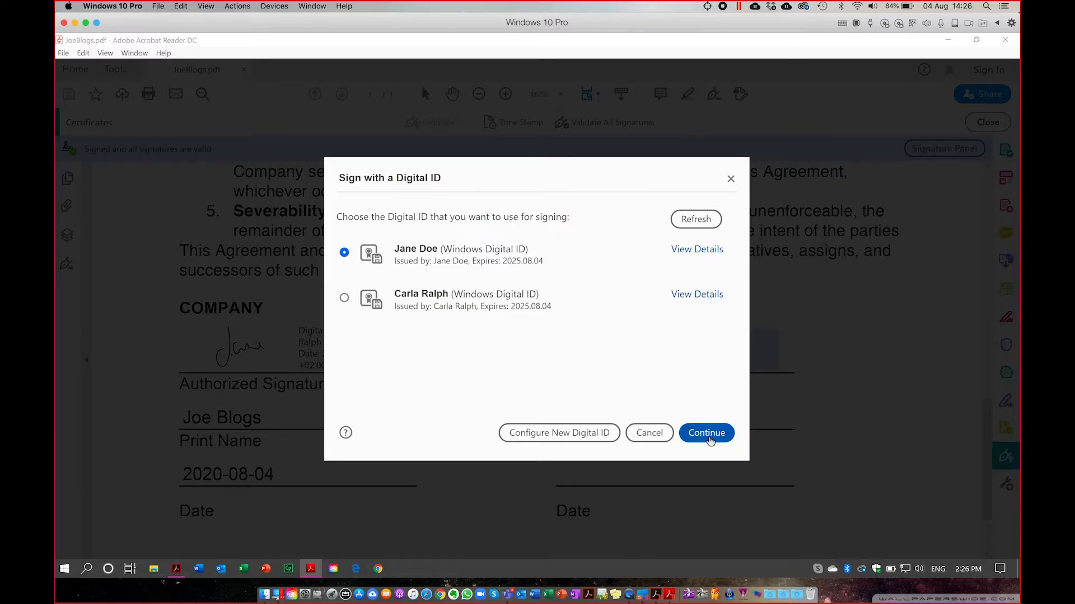
Continue with the new ID and keep the Standard Text signature appearance.
{"action": "left_click", "coordinate": [708, 435]}
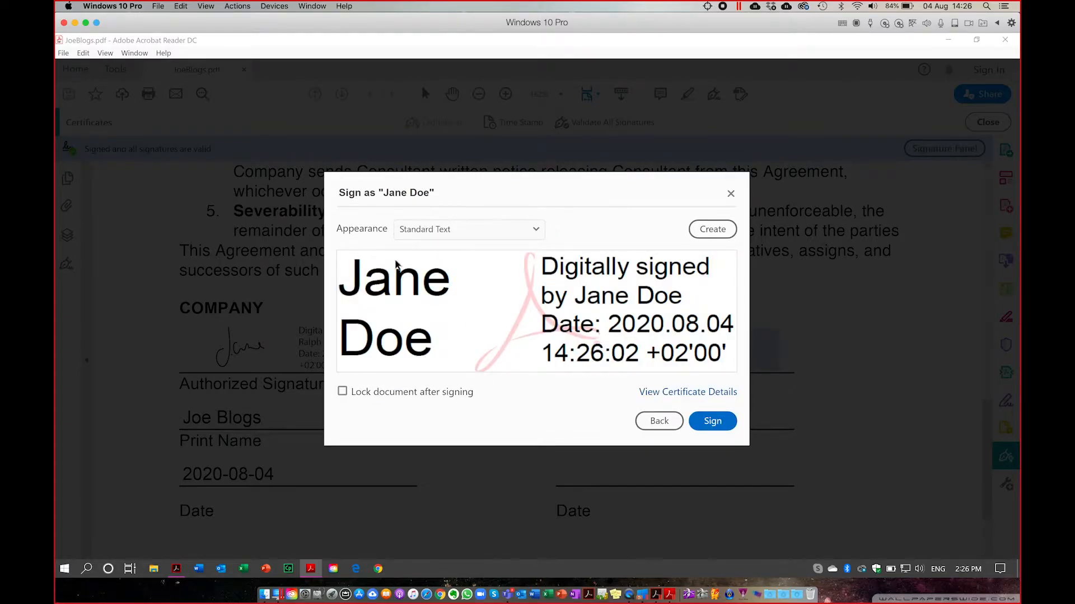
{"action": "left_click", "coordinate": [534, 231]}
{"action": "left_click", "coordinate": [588, 237]}
Sign the Consultant field, save it as JoeBlogs2.pdf, and close the certificate tools.
{"action": "left_click", "coordinate": [712, 422]}
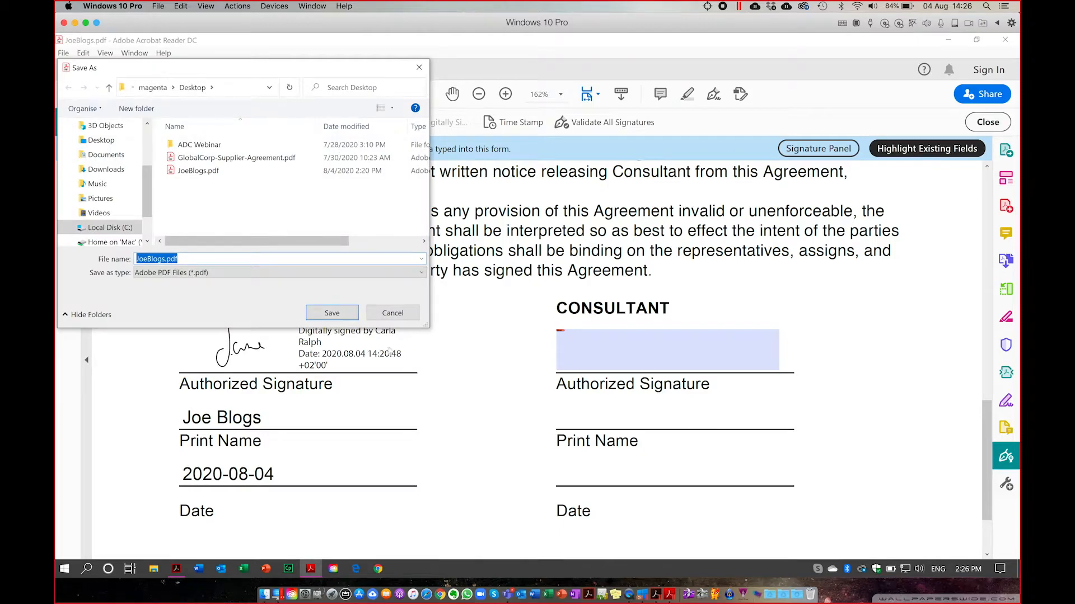
{"action": "key", "text": "Right"}
{"action": "type", "text": "2"}
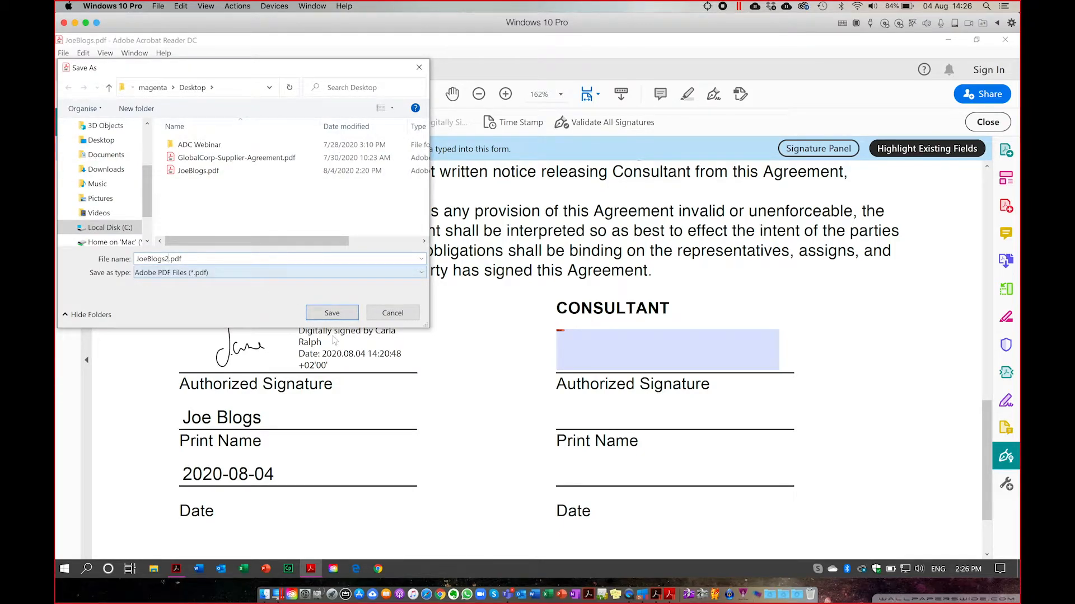
{"action": "left_click", "coordinate": [331, 312]}
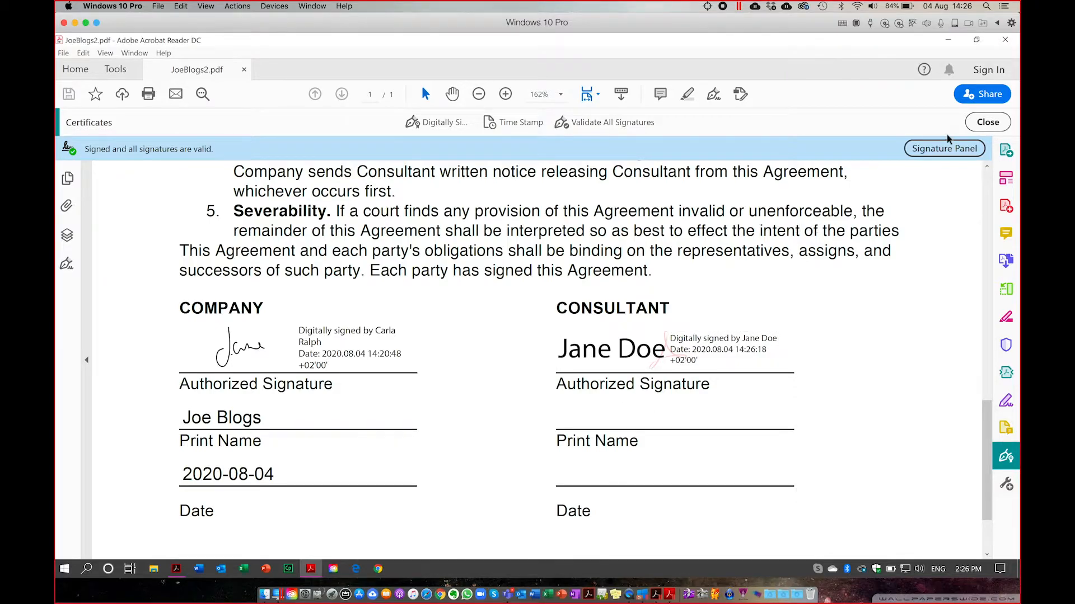
{"action": "left_click", "coordinate": [987, 123]}
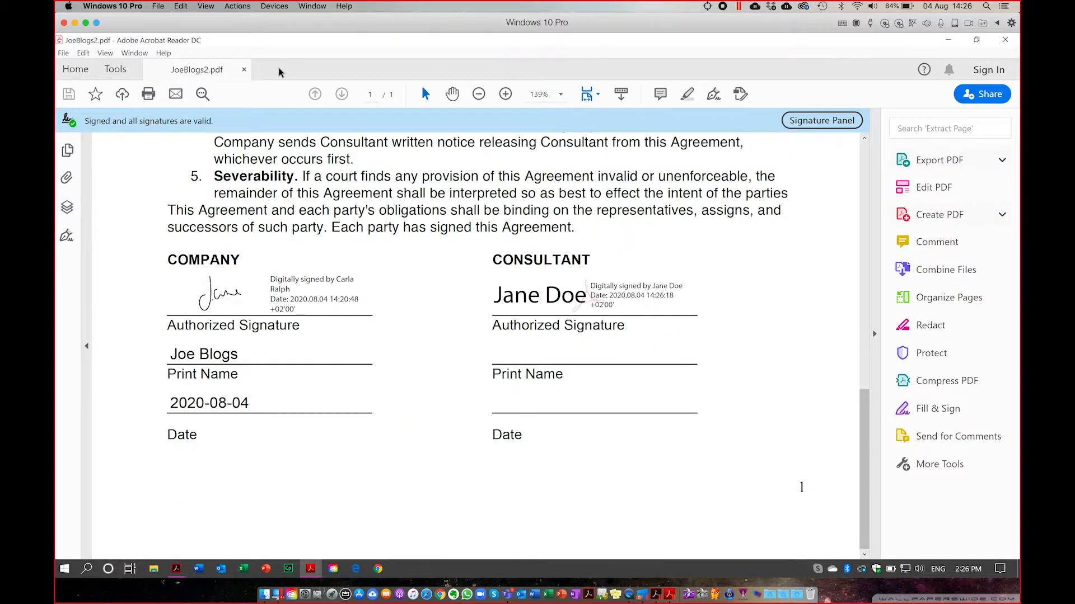
Close JoeBlogs2.pdf in Reader, minimize Reader, and restore Acrobat Pro with the signature pane hidden.
{"action": "left_click", "coordinate": [244, 71]}
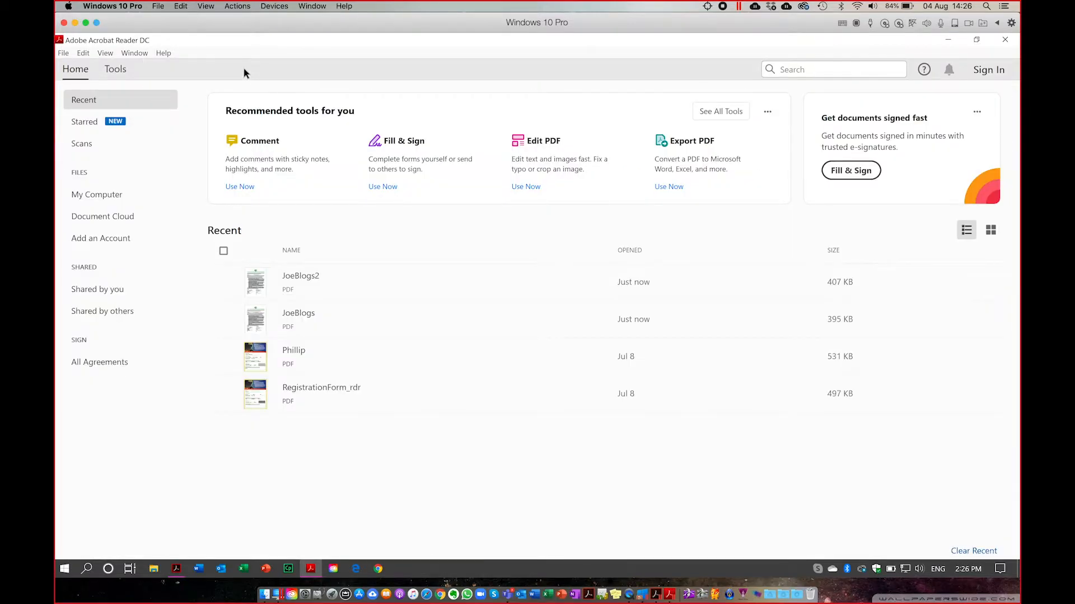
{"action": "left_click", "coordinate": [948, 39]}
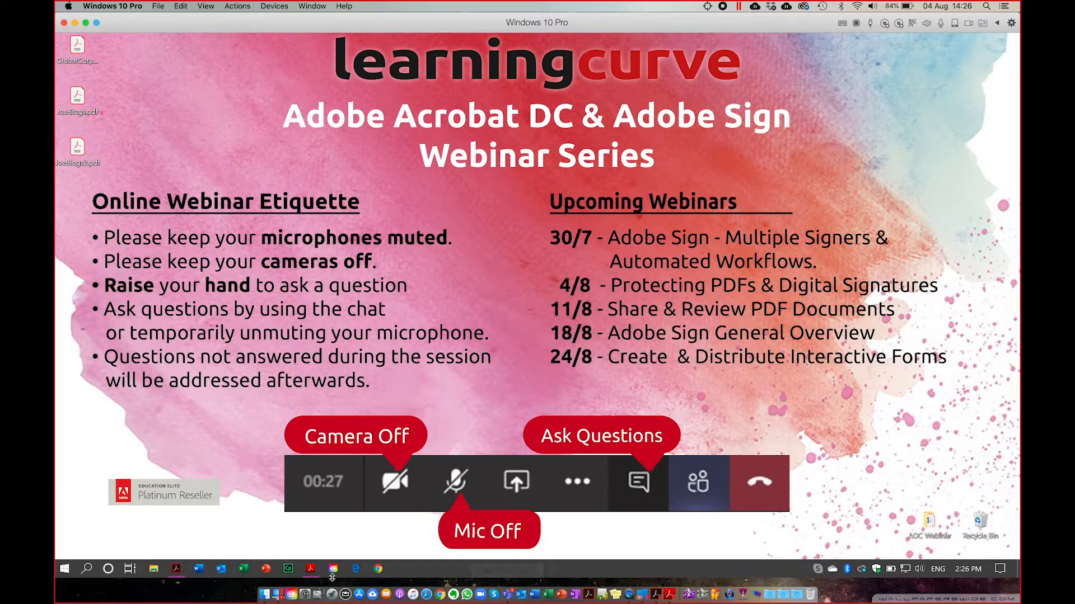
{"action": "left_click", "coordinate": [177, 569]}
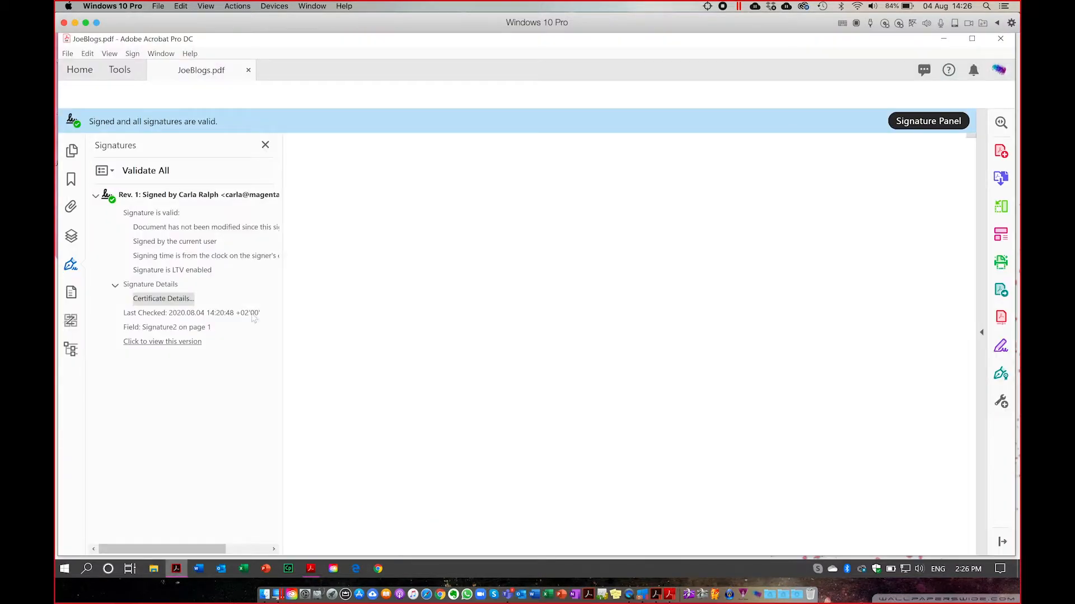
{"action": "left_click", "coordinate": [265, 146]}
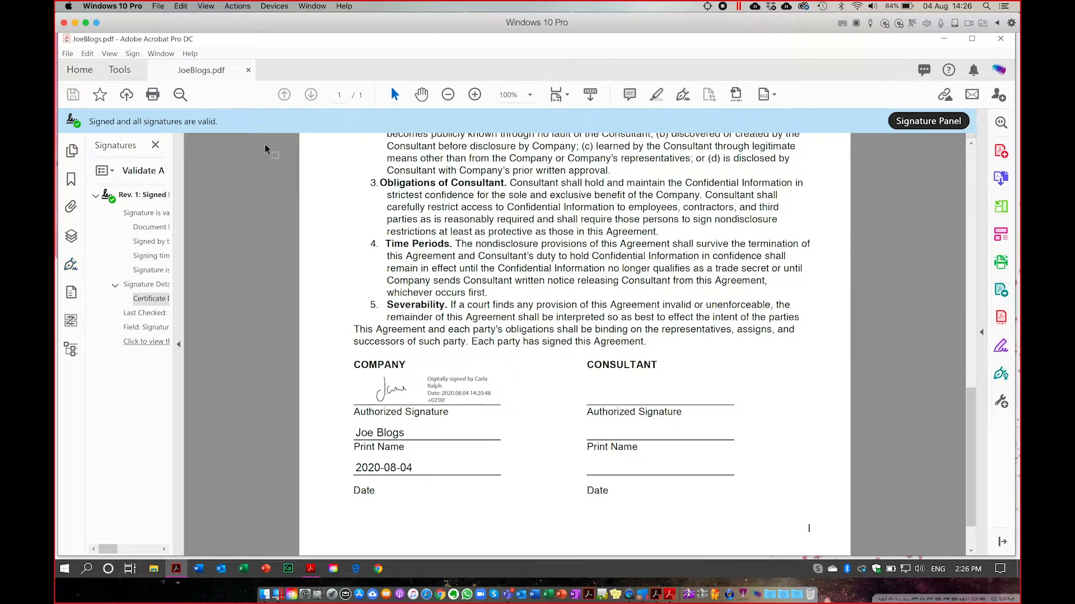
Open JoeBlogs2.pdf from the Desktop via File > Open > My Computer.
{"action": "left_click", "coordinate": [68, 54]}
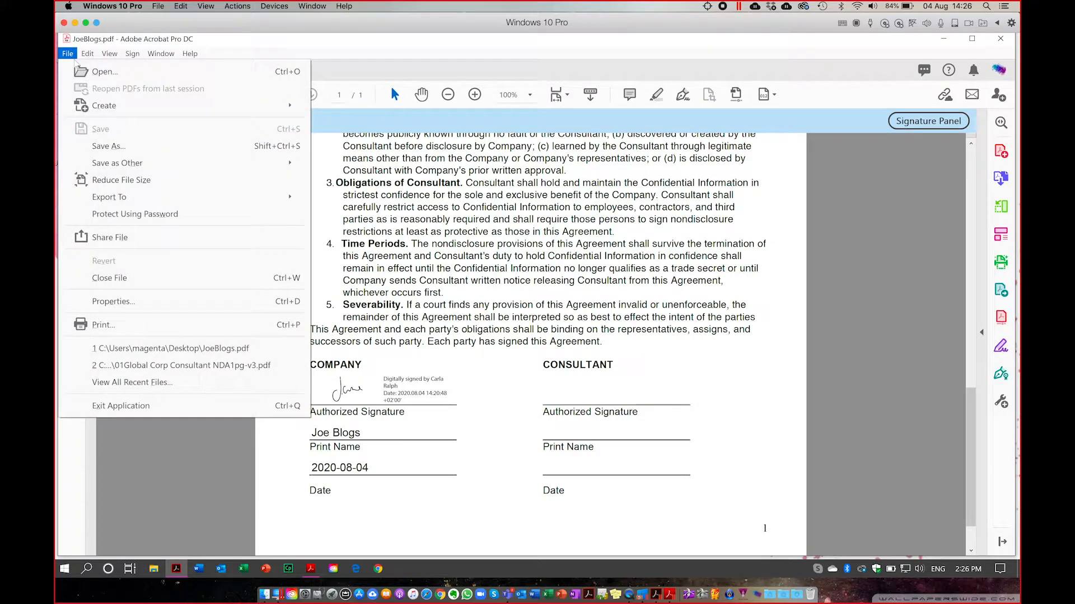
{"action": "left_click", "coordinate": [95, 73]}
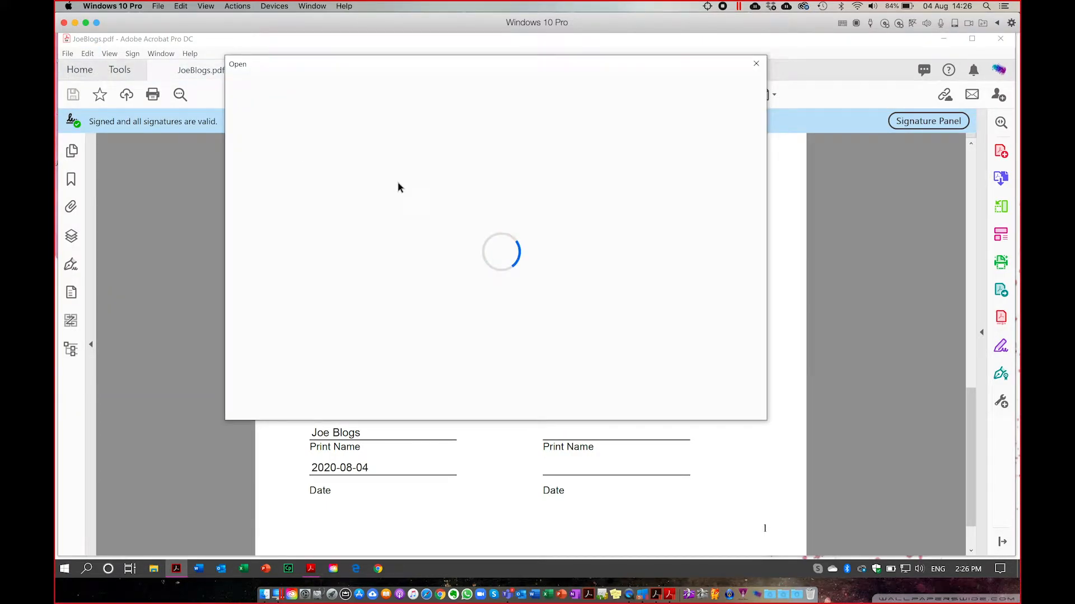
{"action": "left_click", "coordinate": [279, 192]}
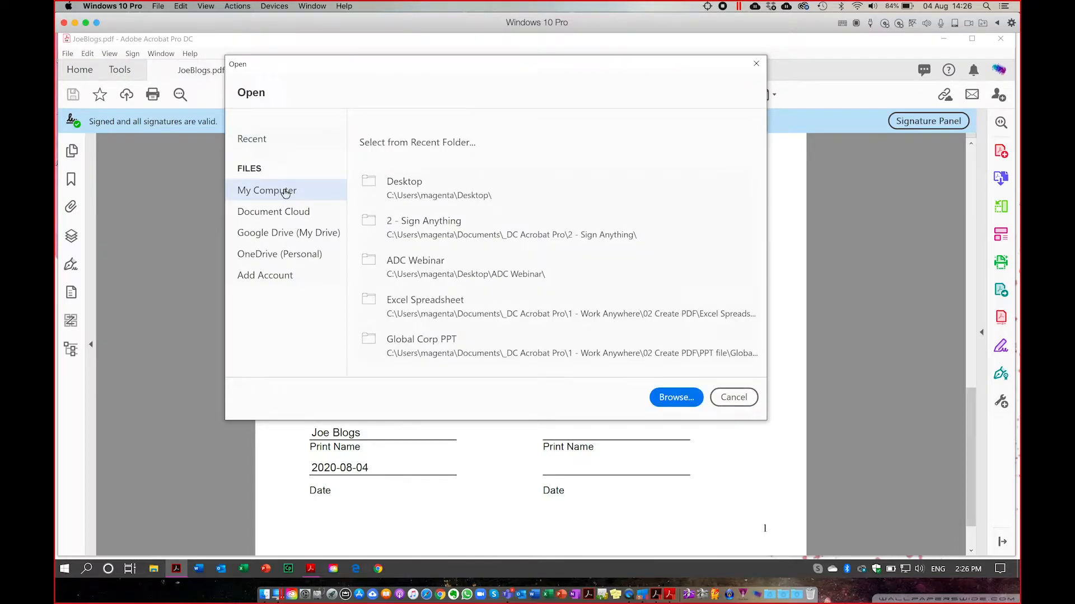
{"action": "left_click", "coordinate": [407, 196]}
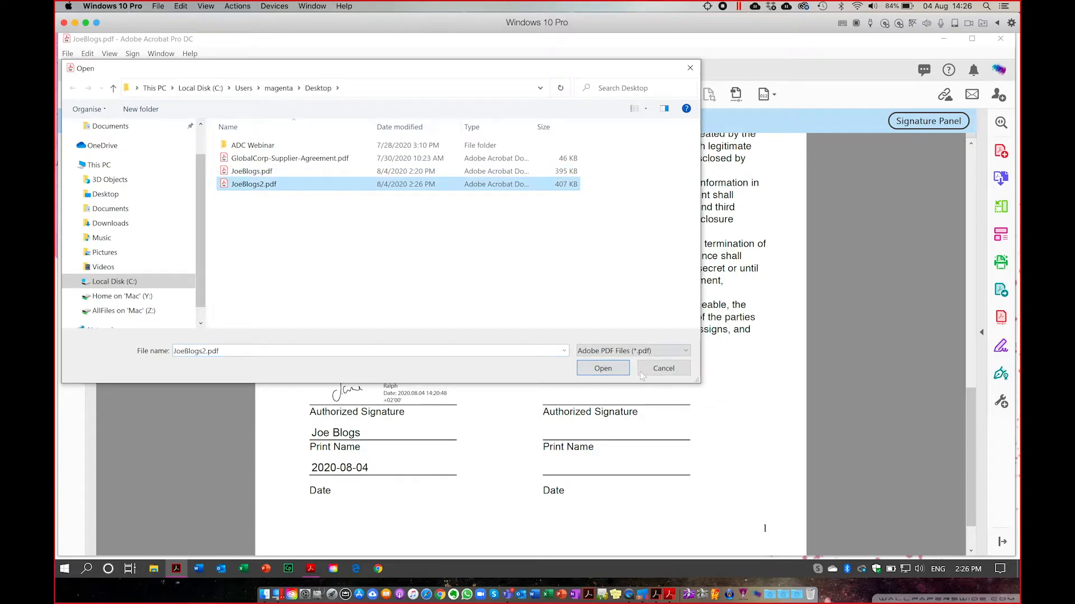
{"action": "left_click", "coordinate": [609, 370]}
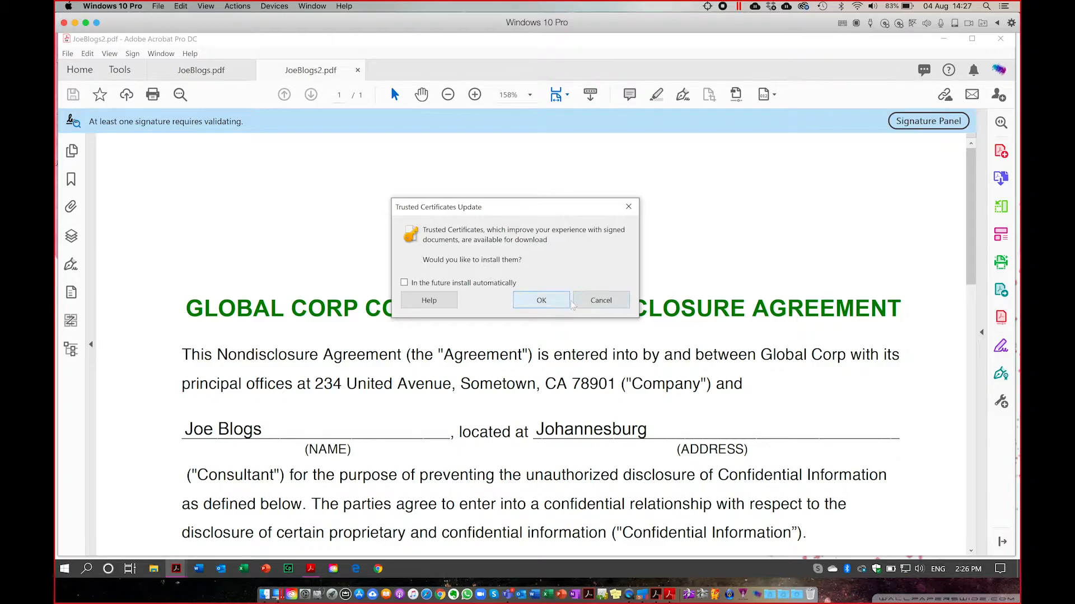
Dismiss the Trusted Certificates Update, show the Signatures panel, and expand Rev. 1's details.
{"action": "left_click", "coordinate": [628, 207]}
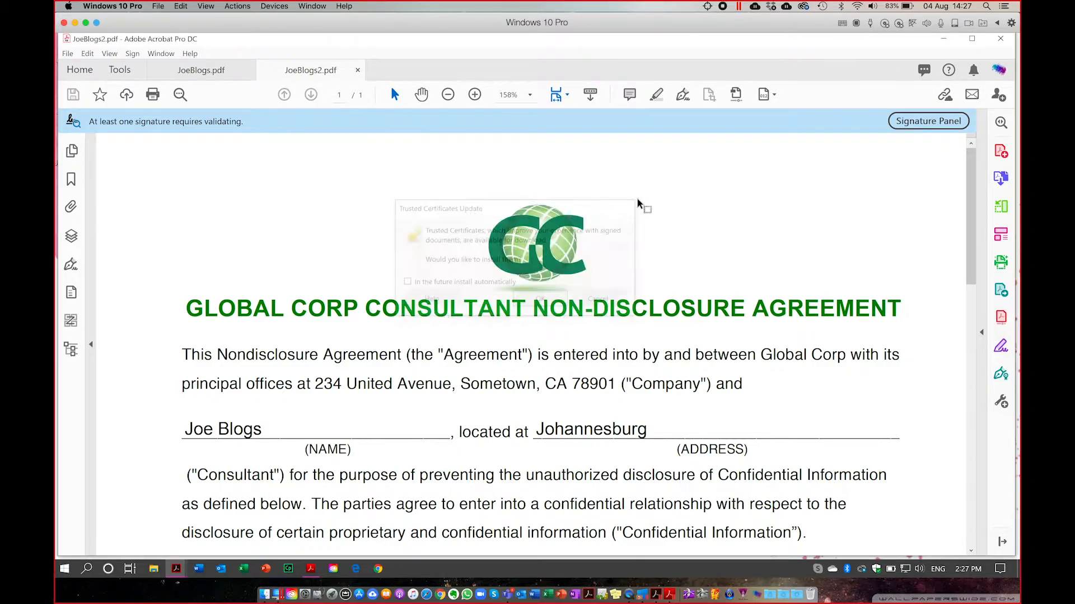
{"action": "left_click", "coordinate": [927, 122]}
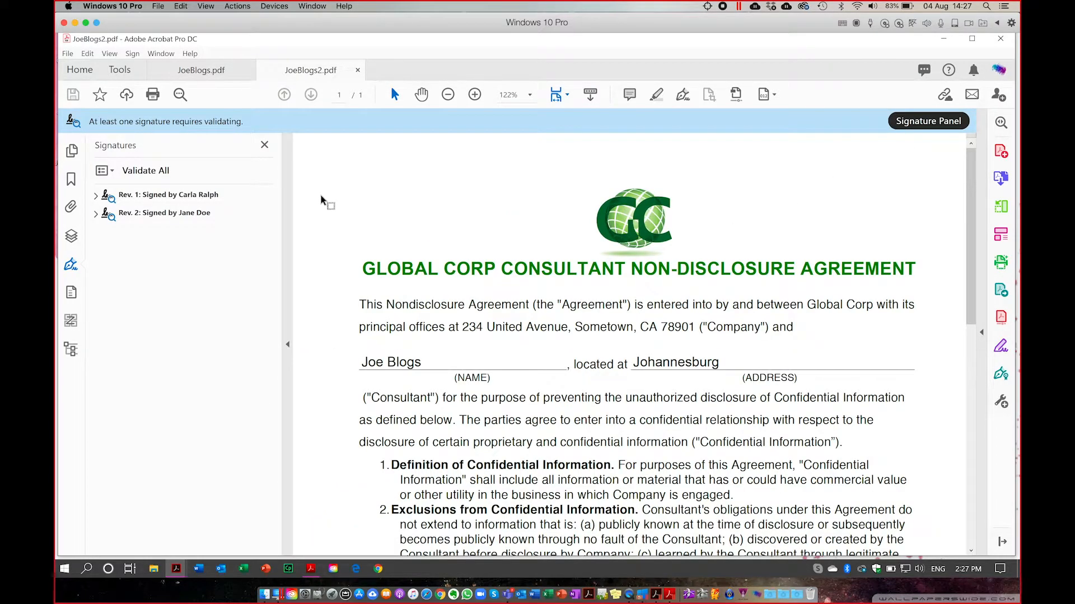
{"action": "left_click", "coordinate": [97, 195]}
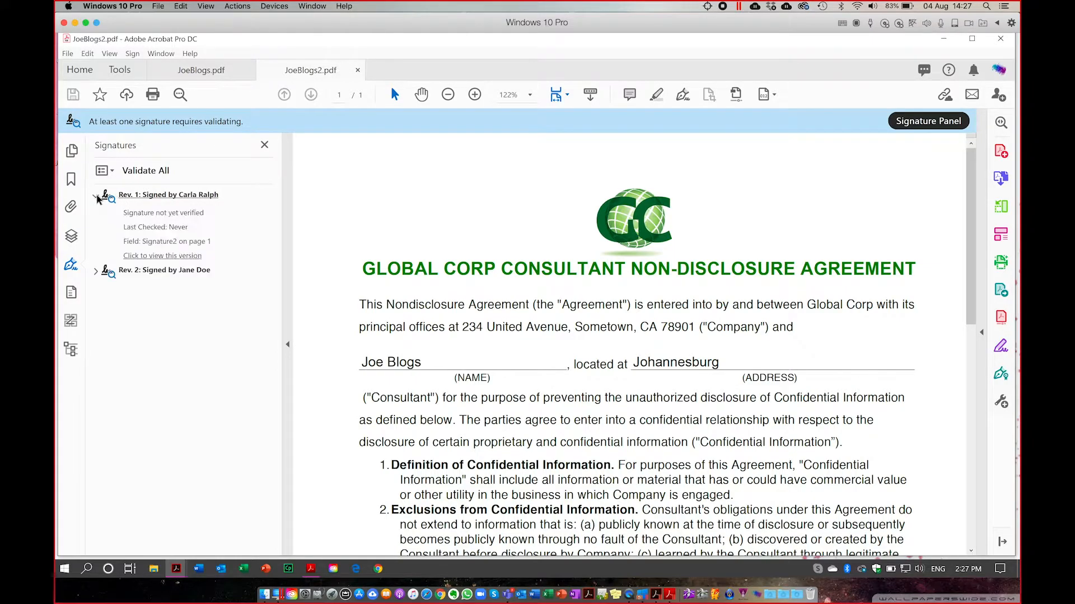
{"action": "left_click", "coordinate": [163, 216]}
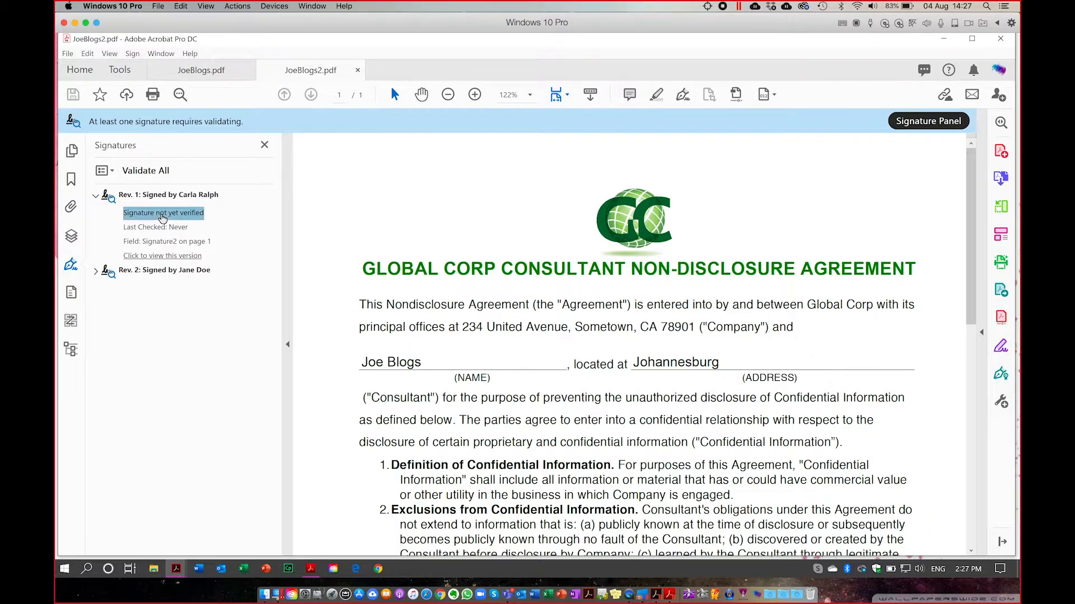
View the agreement as signed in Rev. 1, scrolling down to the signatures.
{"action": "left_click", "coordinate": [164, 256]}
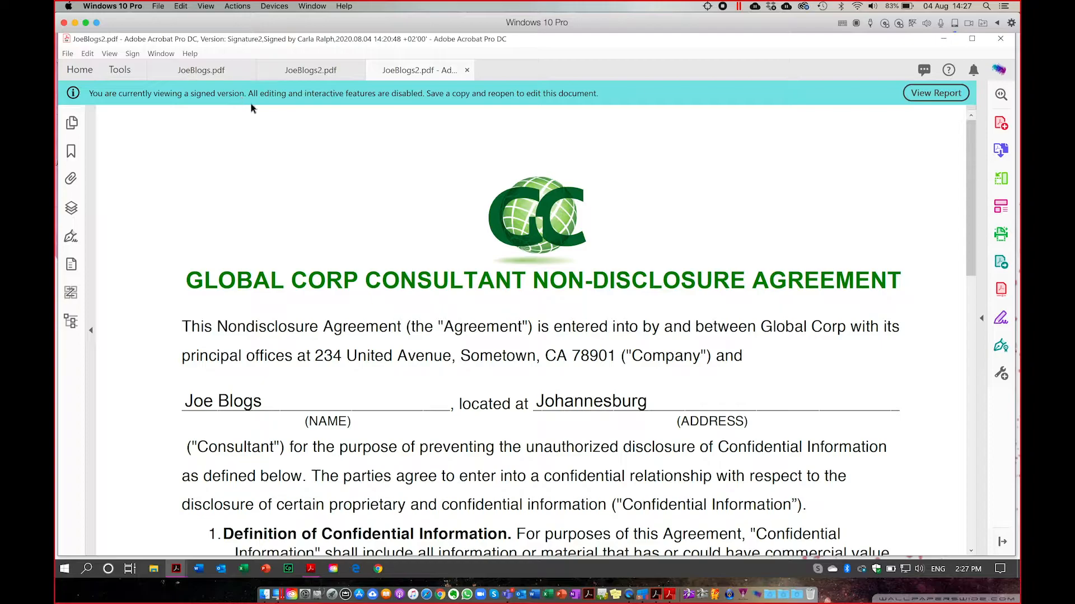
{"action": "scroll", "coordinate": [501, 352], "scroll_direction": "down", "scroll_amount": 15}
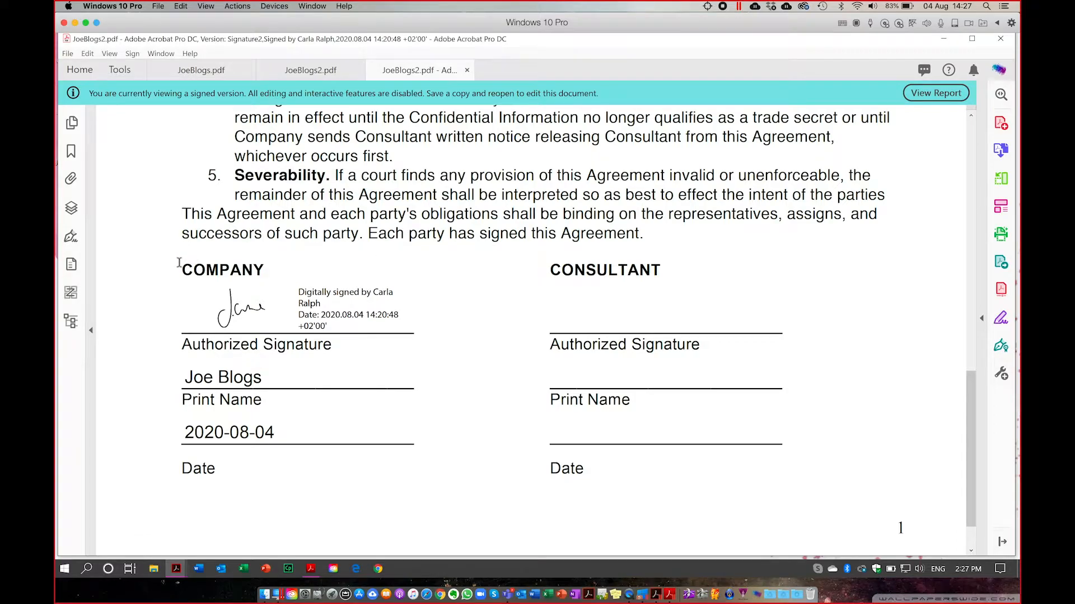
{"action": "left_click", "coordinate": [329, 71]}
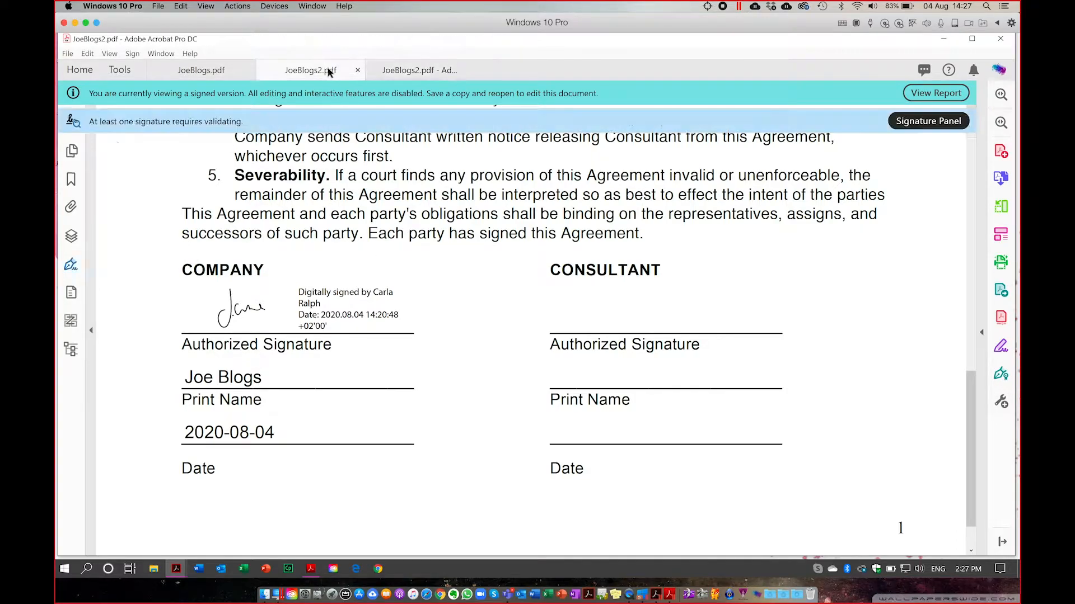
Expand Rev. 2, view its signed version, then close both version tabs.
{"action": "left_click", "coordinate": [93, 271]}
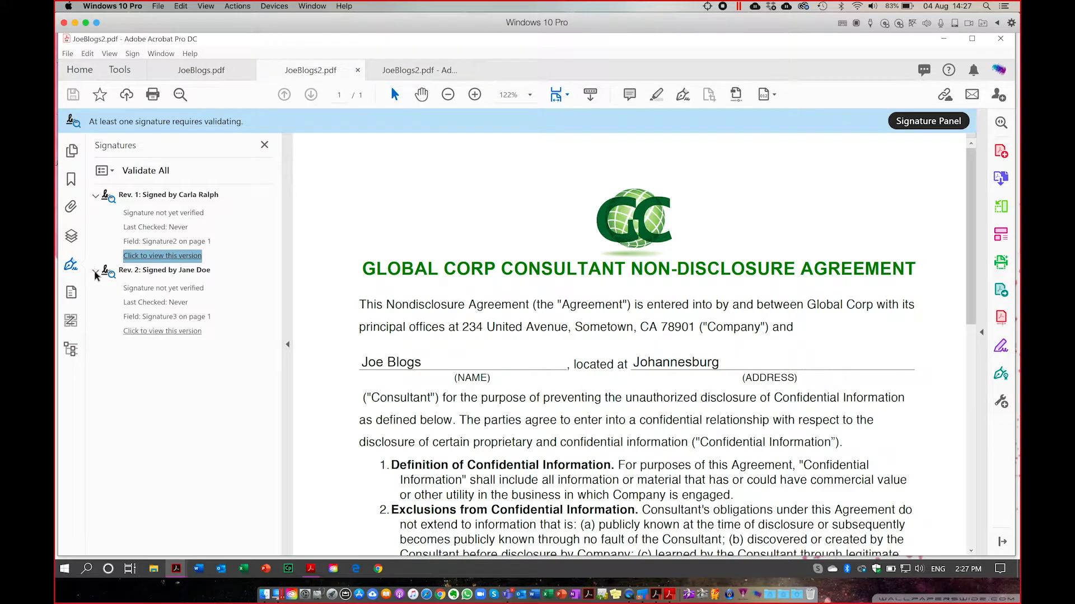
{"action": "left_click", "coordinate": [162, 331]}
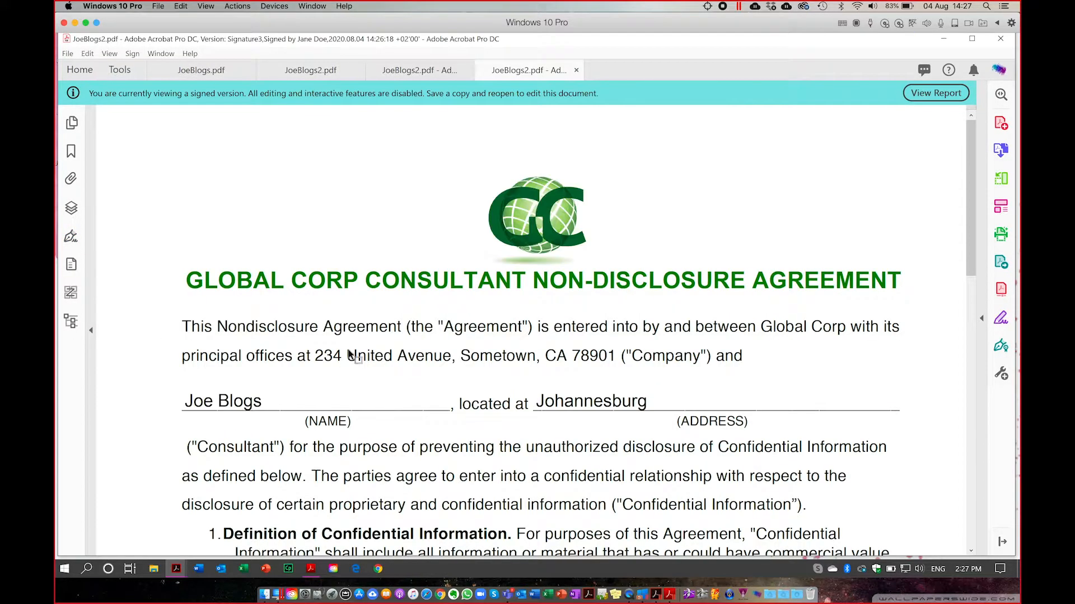
{"action": "scroll", "coordinate": [349, 354], "scroll_direction": "down", "scroll_amount": 10}
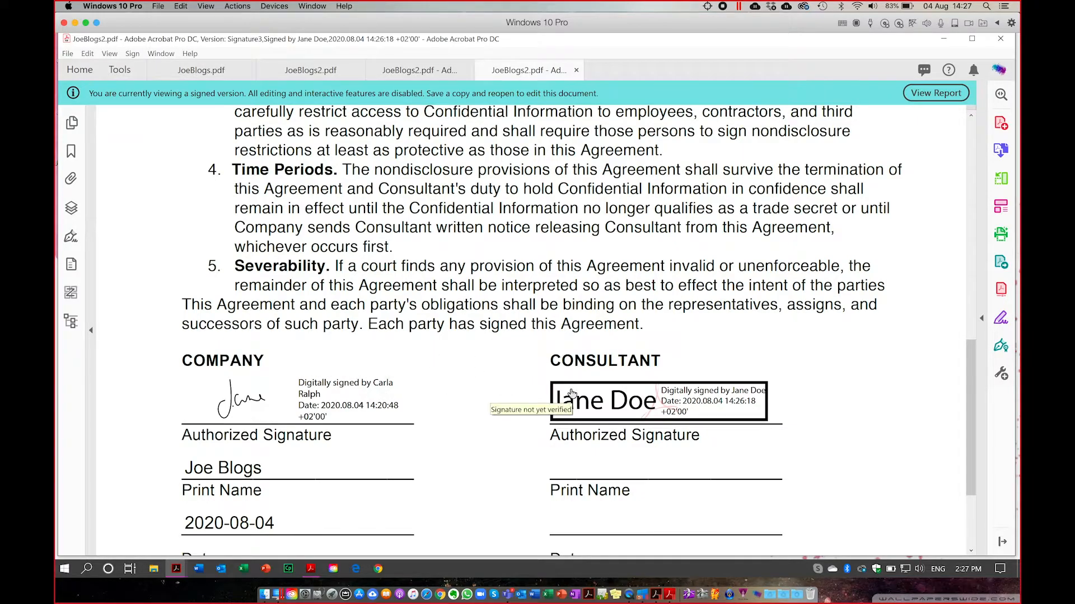
{"action": "left_click", "coordinate": [576, 70]}
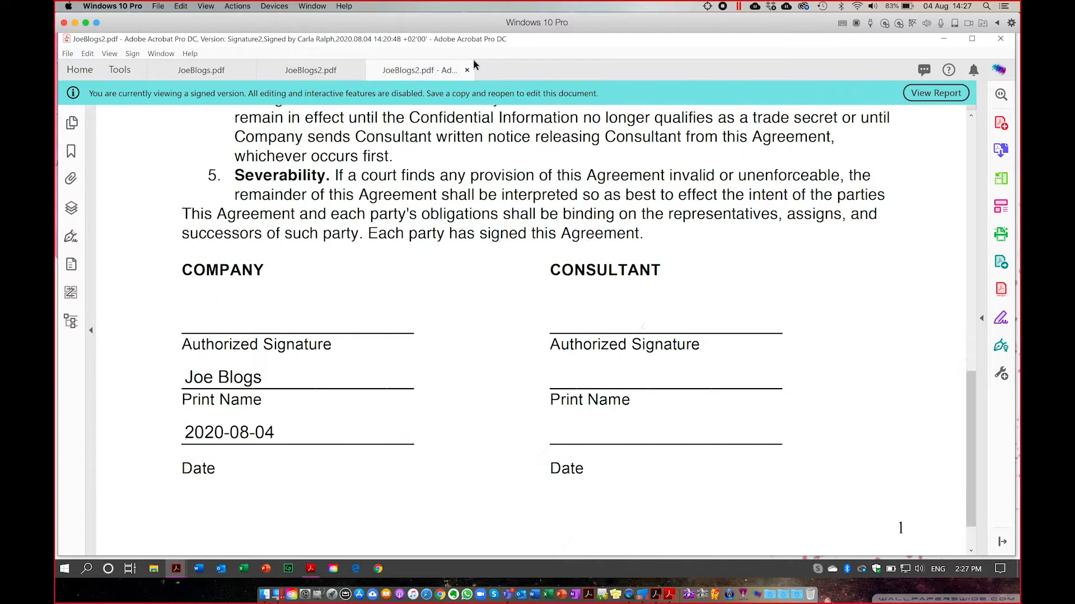
{"action": "left_click", "coordinate": [467, 70]}
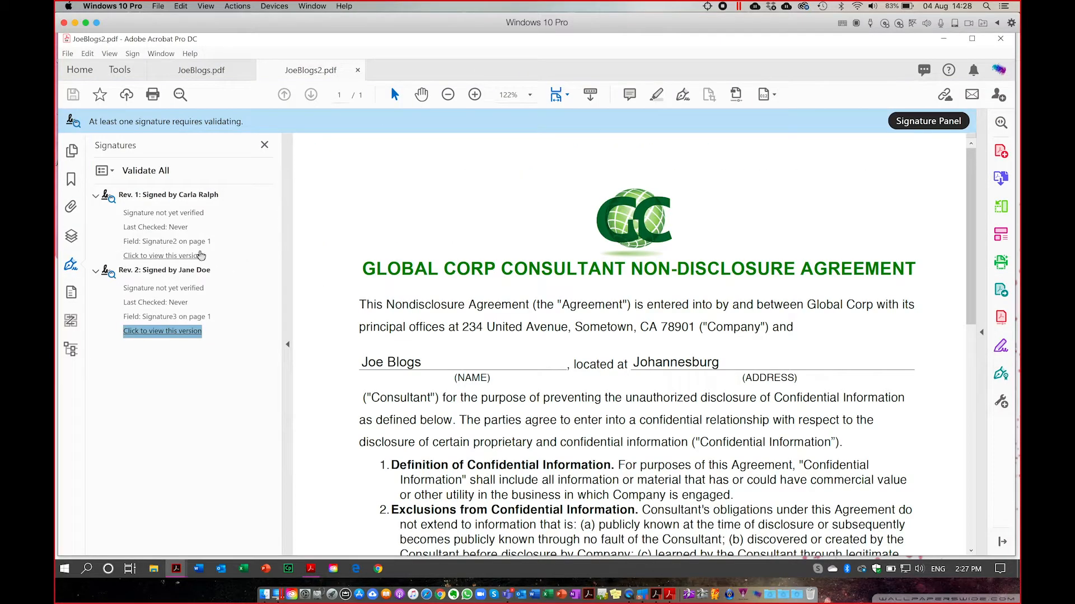
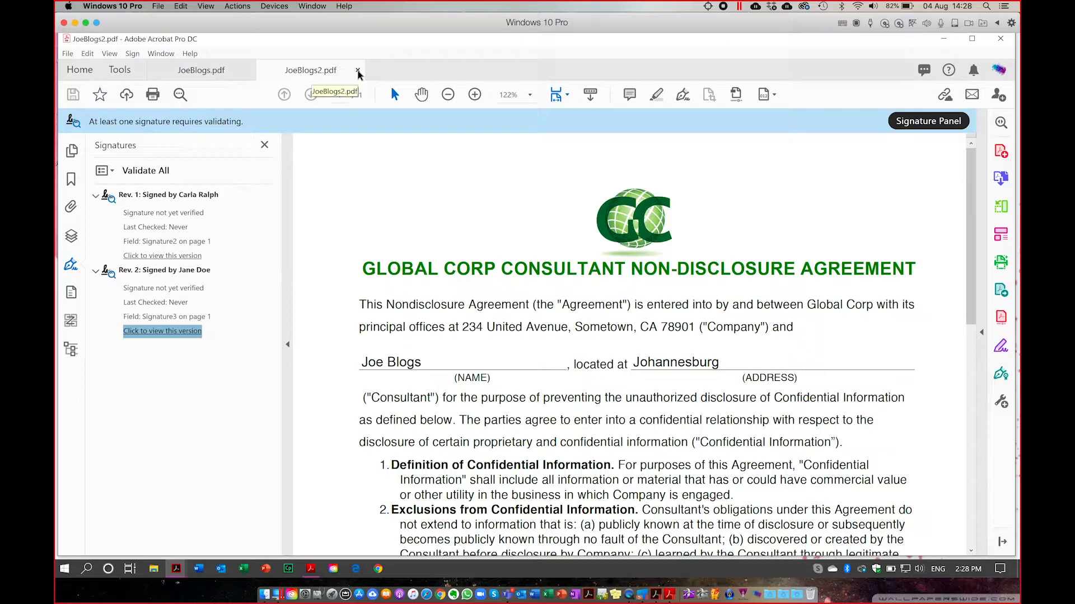
Close the JoeBlogs2.pdf and JoeBlogs.pdf tabs, leaving only the Home screen.
{"action": "left_click", "coordinate": [357, 71]}
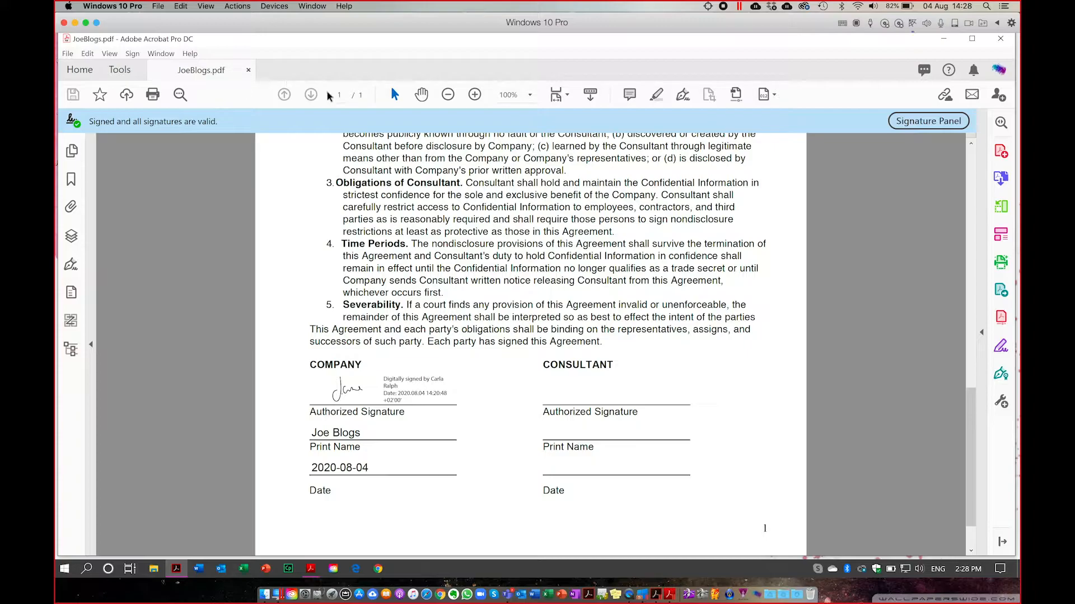
{"action": "left_click", "coordinate": [248, 71]}
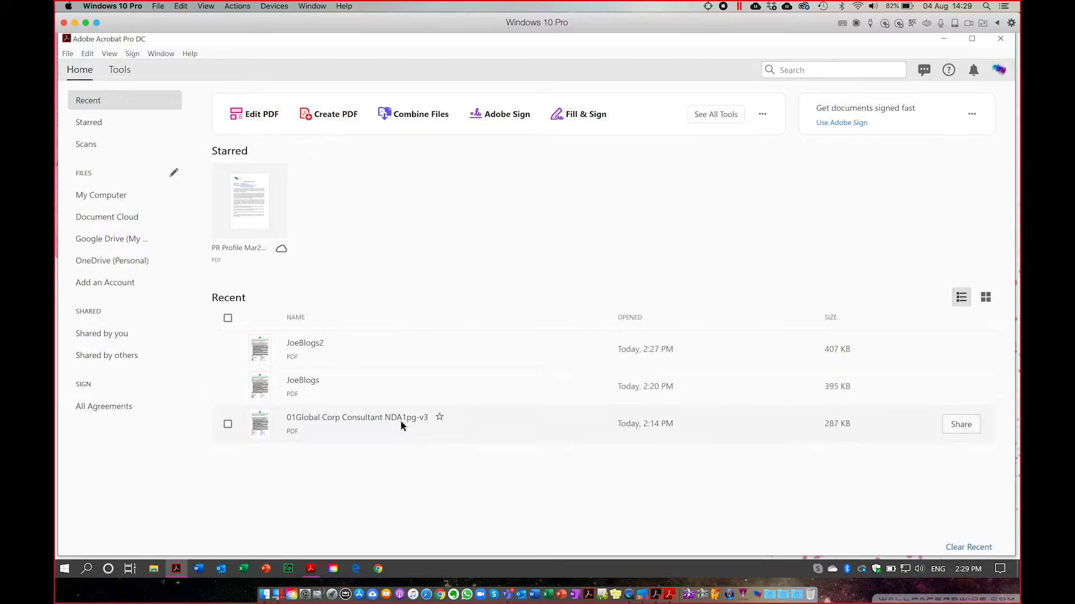
Open File Explorer and look through the _DC Acrobat Pro folders '10 - Extra if time' and '9 - Protect'.
{"action": "left_click", "coordinate": [154, 570]}
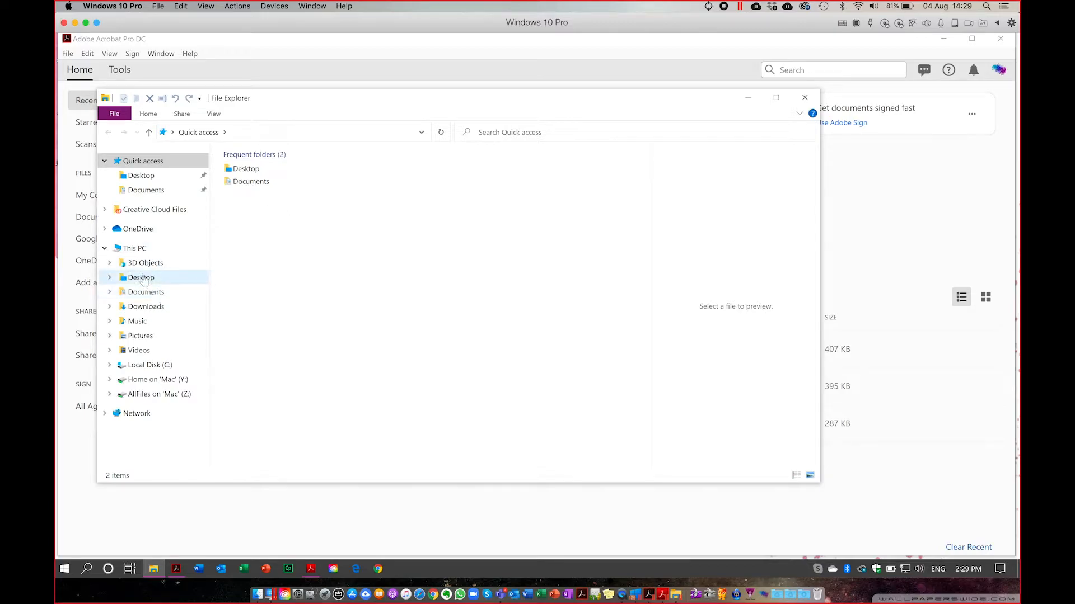
{"action": "left_click", "coordinate": [140, 295]}
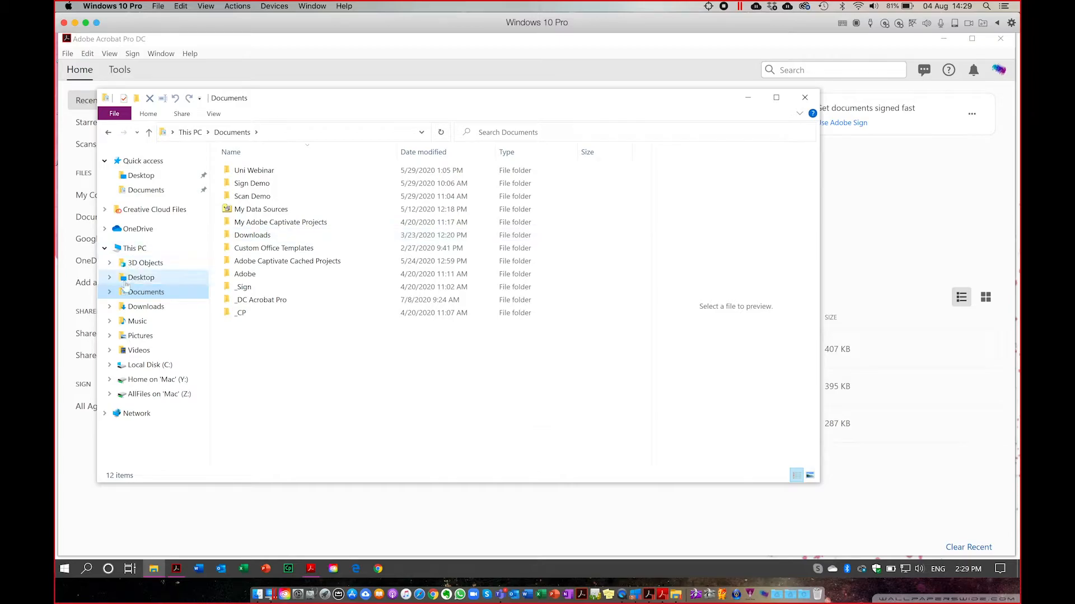
{"action": "left_click", "coordinate": [243, 301]}
{"action": "double_click", "coordinate": [243, 301]}
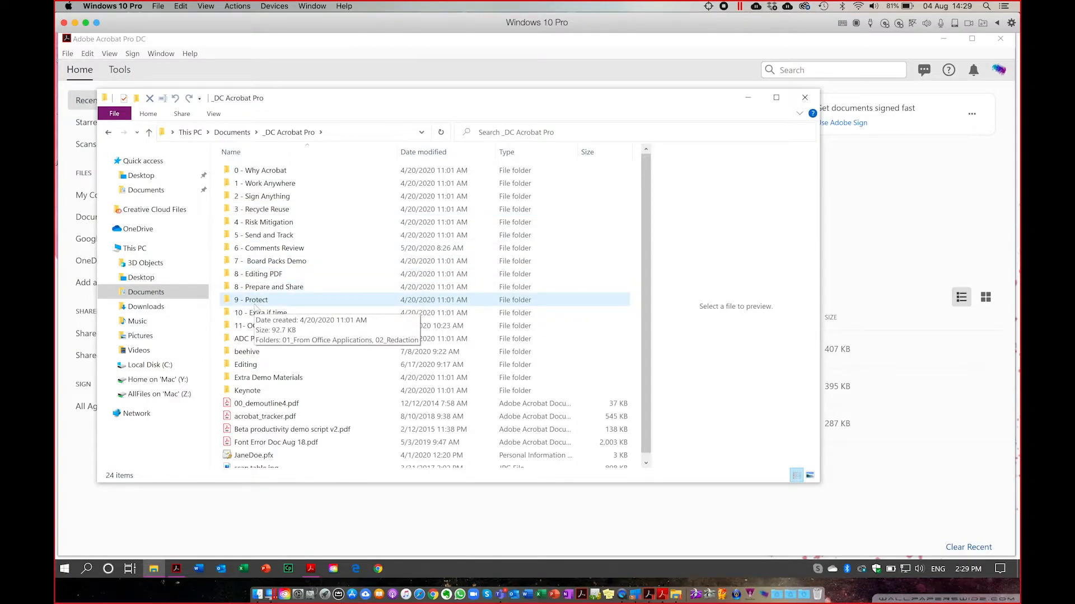
{"action": "left_click", "coordinate": [253, 317]}
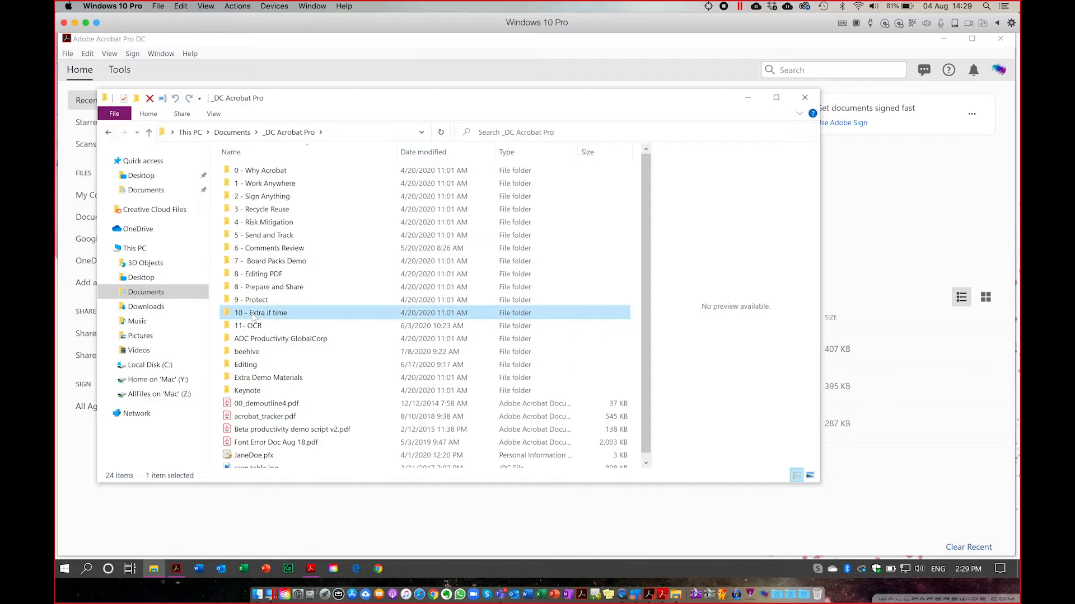
{"action": "double_click", "coordinate": [254, 317]}
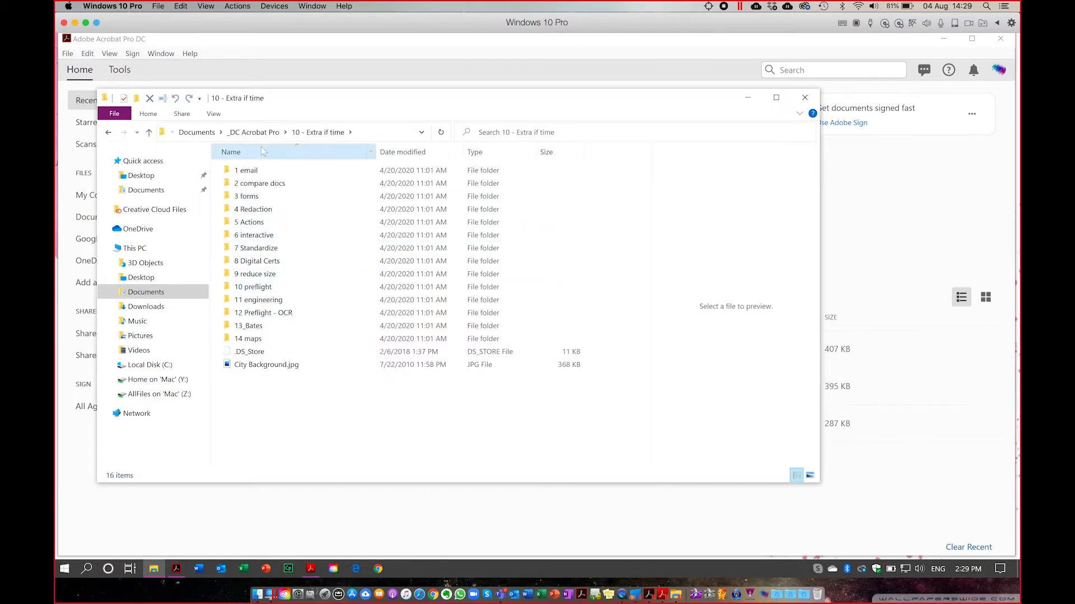
{"action": "left_click", "coordinate": [261, 133]}
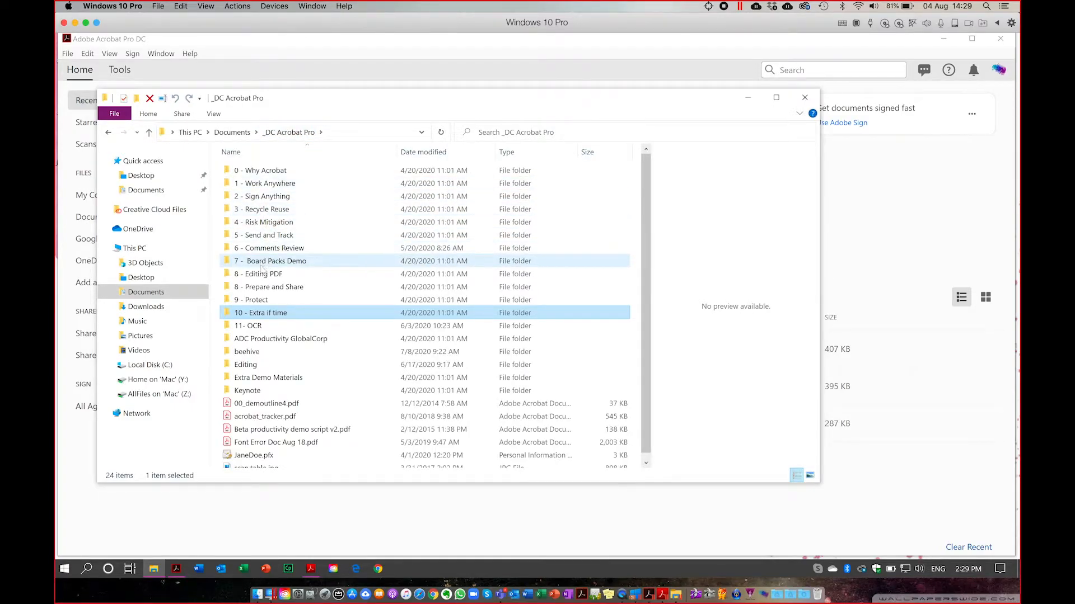
{"action": "double_click", "coordinate": [272, 301]}
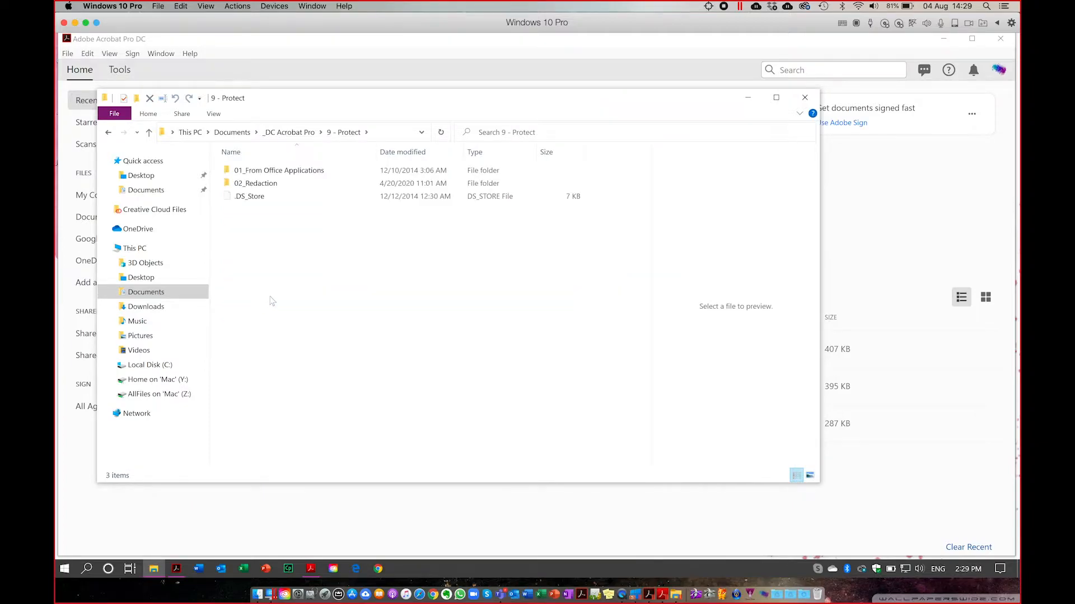
{"action": "double_click", "coordinate": [259, 171]}
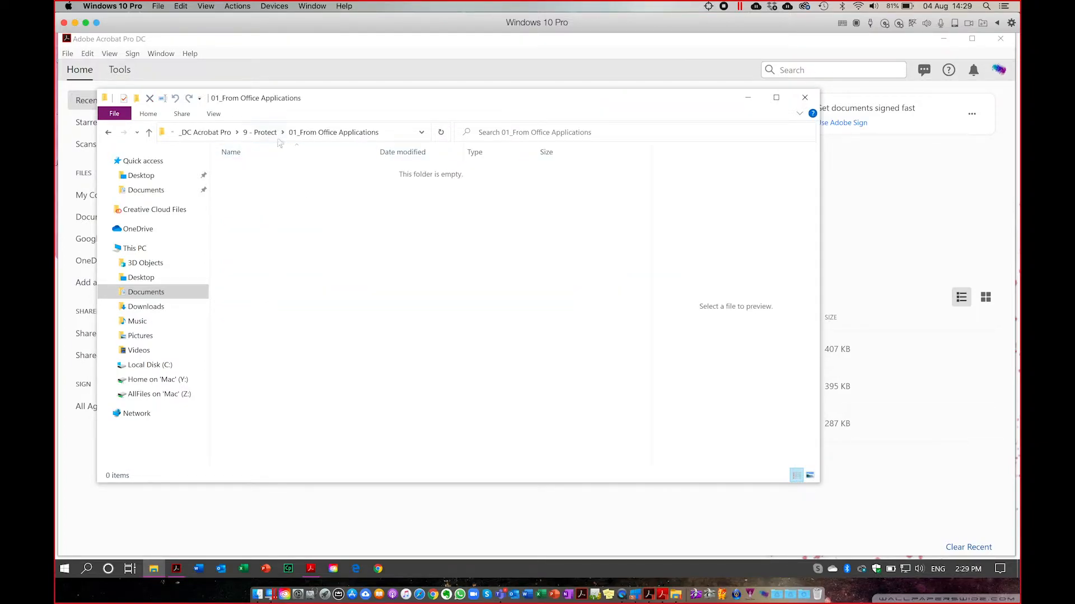
{"action": "left_click", "coordinate": [246, 134]}
{"action": "left_click", "coordinate": [242, 133]}
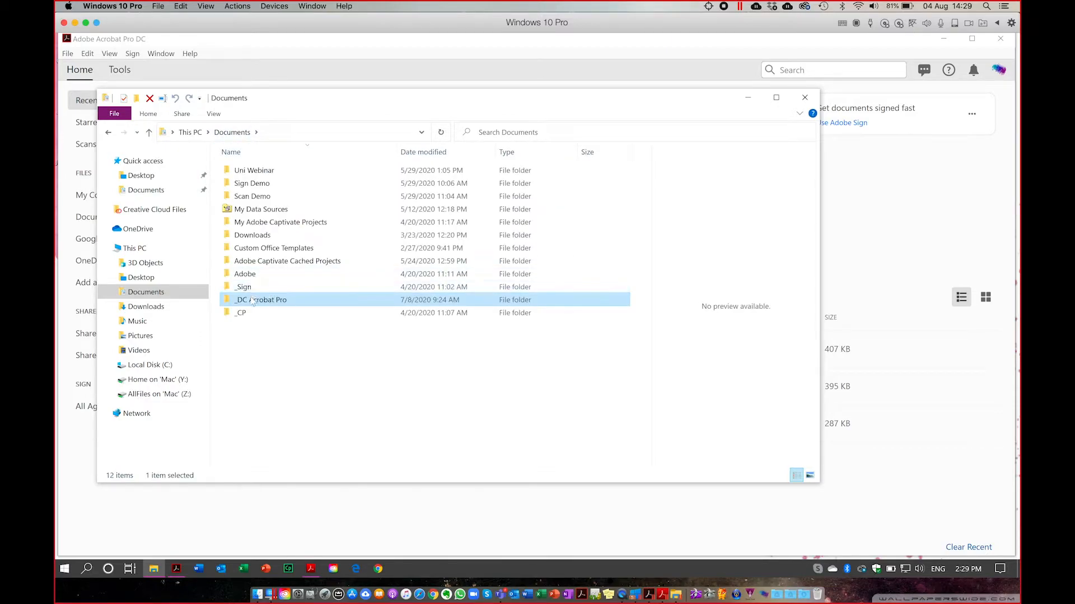
Go into _DC Acrobat Pro › 3 - Recycle Reuse › 02Word•Mac and select the sustainability plan PDF.
{"action": "double_click", "coordinate": [256, 300]}
{"action": "left_click", "coordinate": [260, 183]}
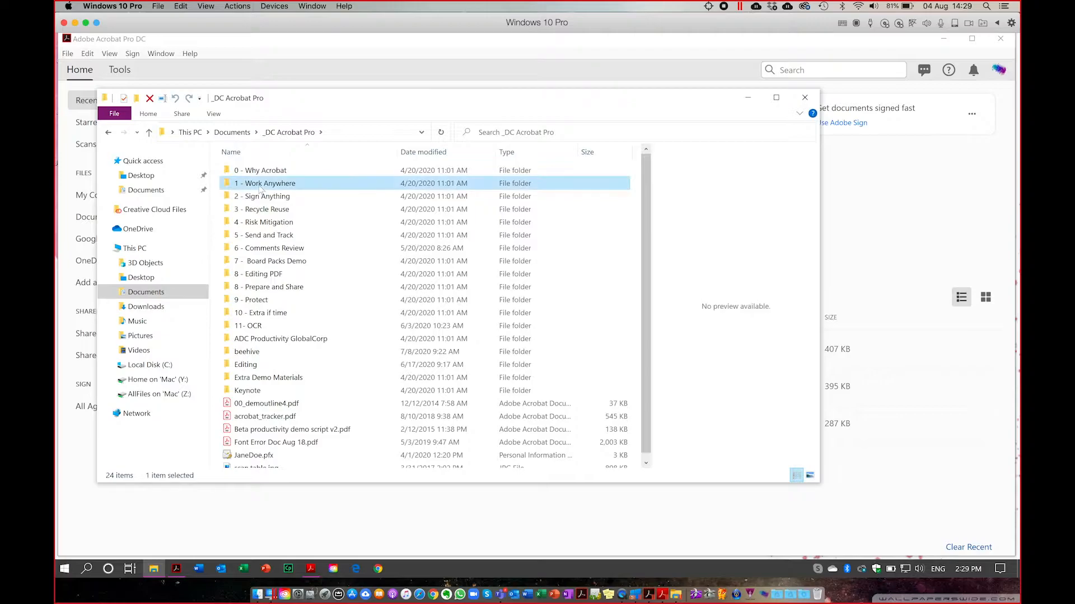
{"action": "double_click", "coordinate": [260, 210]}
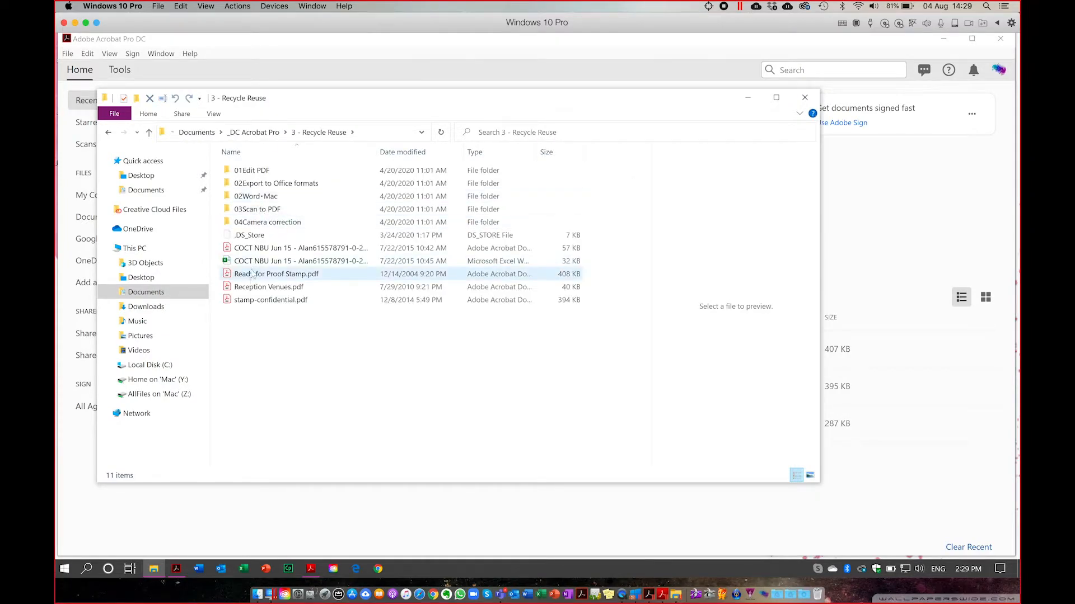
{"action": "double_click", "coordinate": [249, 197]}
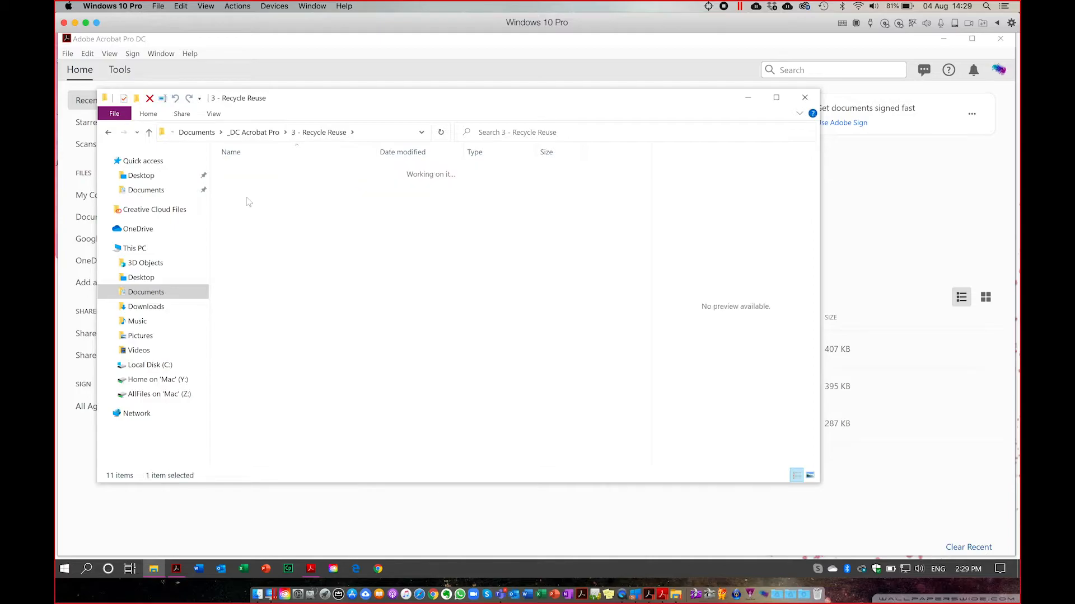
{"action": "left_click", "coordinate": [257, 186]}
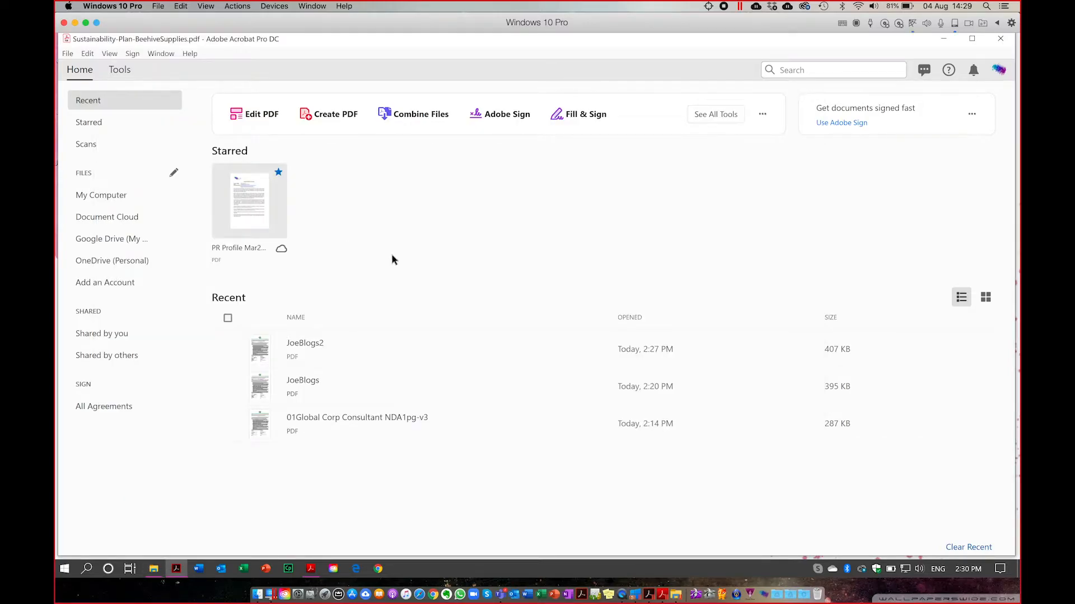
Scroll down through the Beehive Supplies plan's Contents page and back up to the top.
{"action": "scroll", "coordinate": [456, 306], "scroll_direction": "down", "scroll_amount": 5}
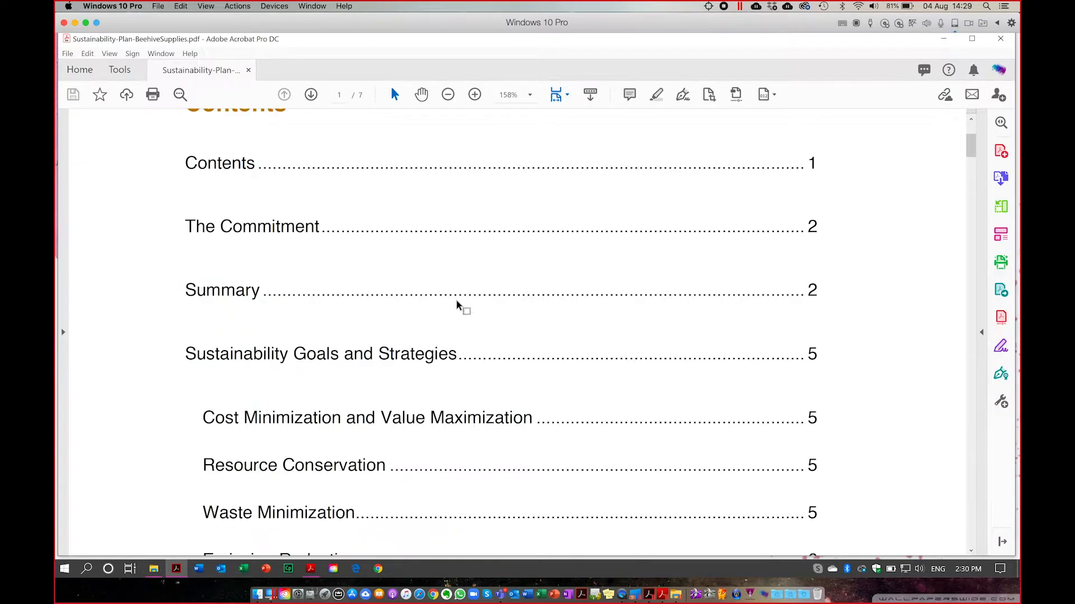
{"action": "scroll", "coordinate": [456, 306], "scroll_direction": "down", "scroll_amount": 3}
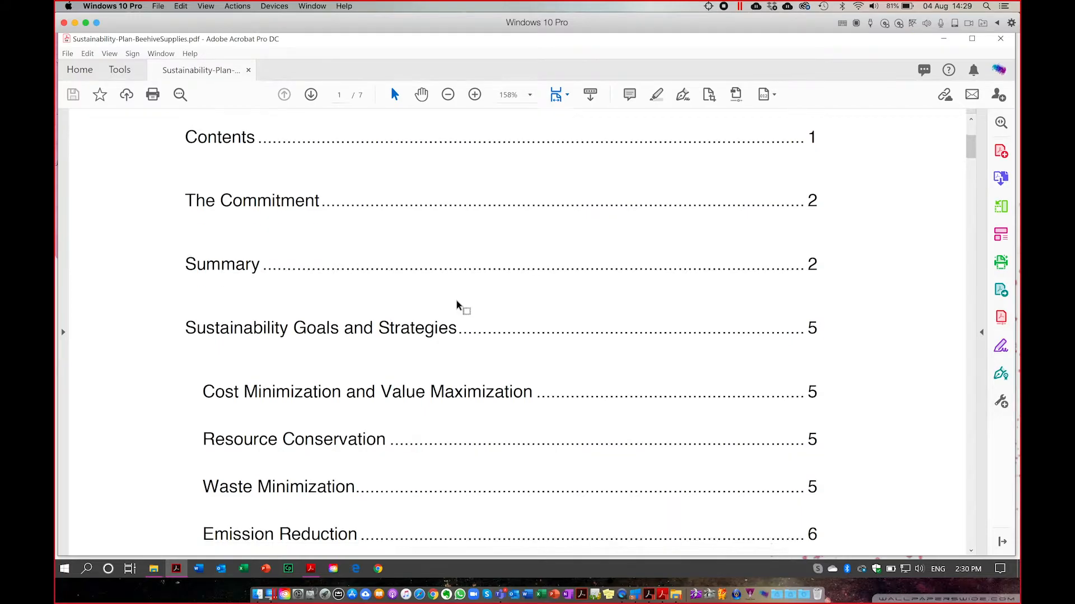
{"action": "scroll", "coordinate": [456, 305], "scroll_direction": "down", "scroll_amount": 5}
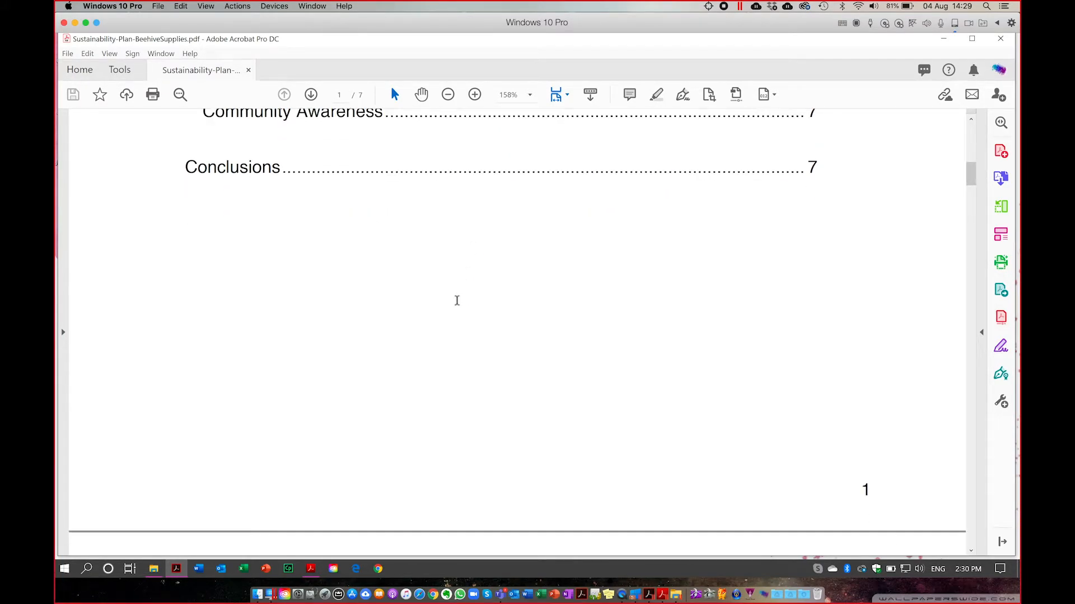
{"action": "scroll", "coordinate": [457, 300], "scroll_direction": "up", "scroll_amount": 18}
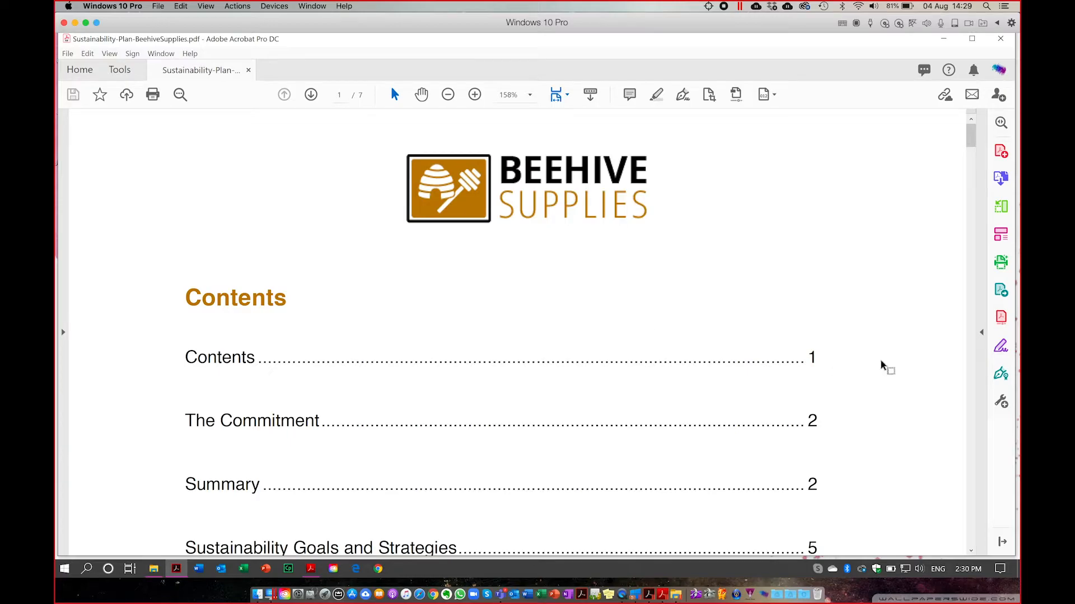
Start a Certify (Invisible Signature) from the Certificates tools and move the notice higher.
{"action": "left_click", "coordinate": [1001, 377]}
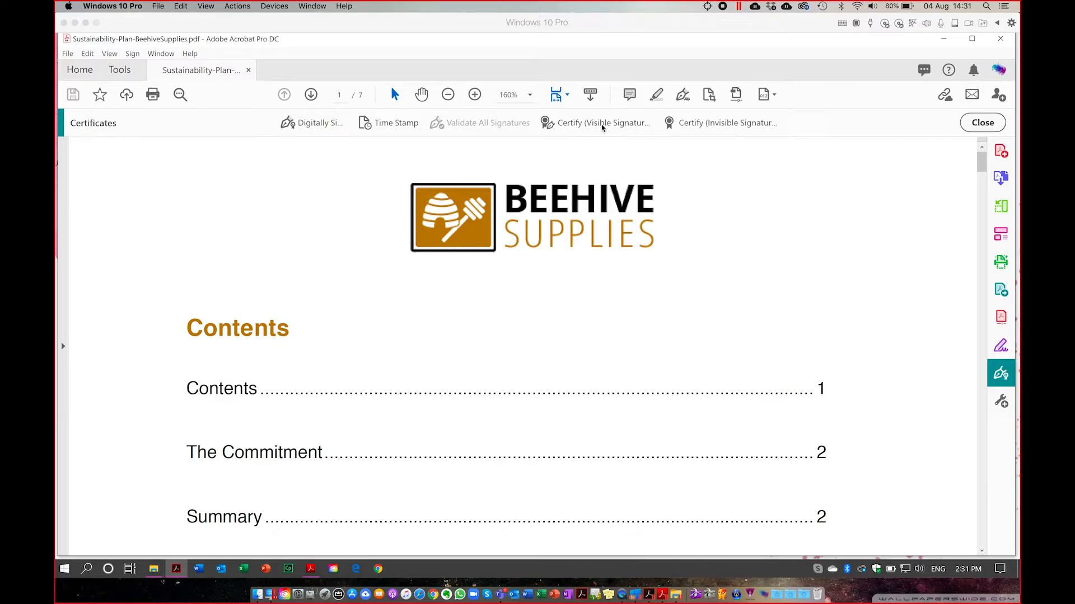
{"action": "left_click", "coordinate": [723, 125]}
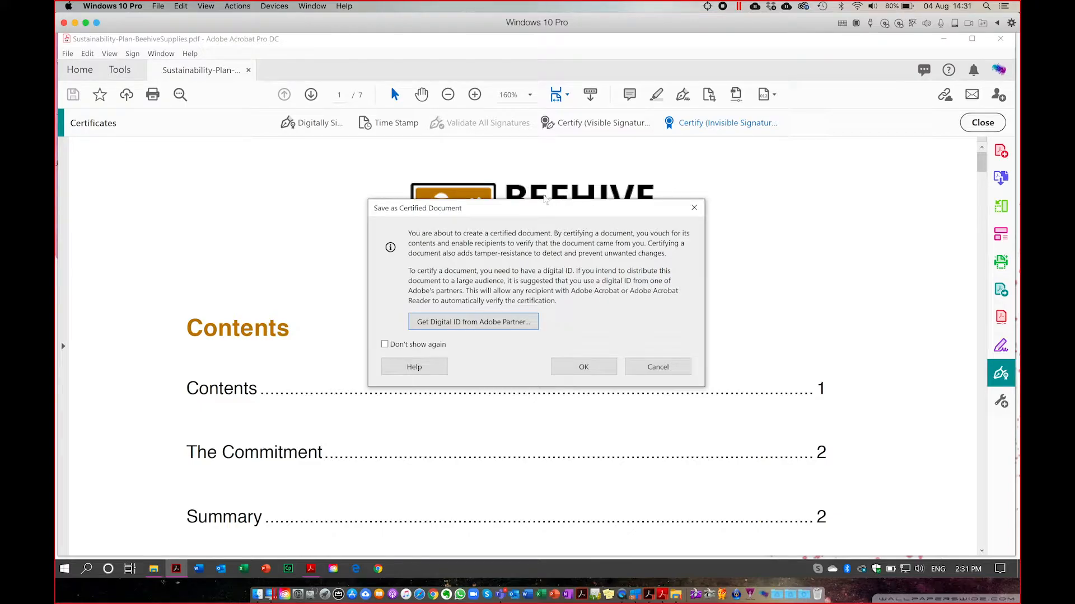
{"action": "left_click_drag", "start_coordinate": [562, 208], "coordinate": [562, 150]}
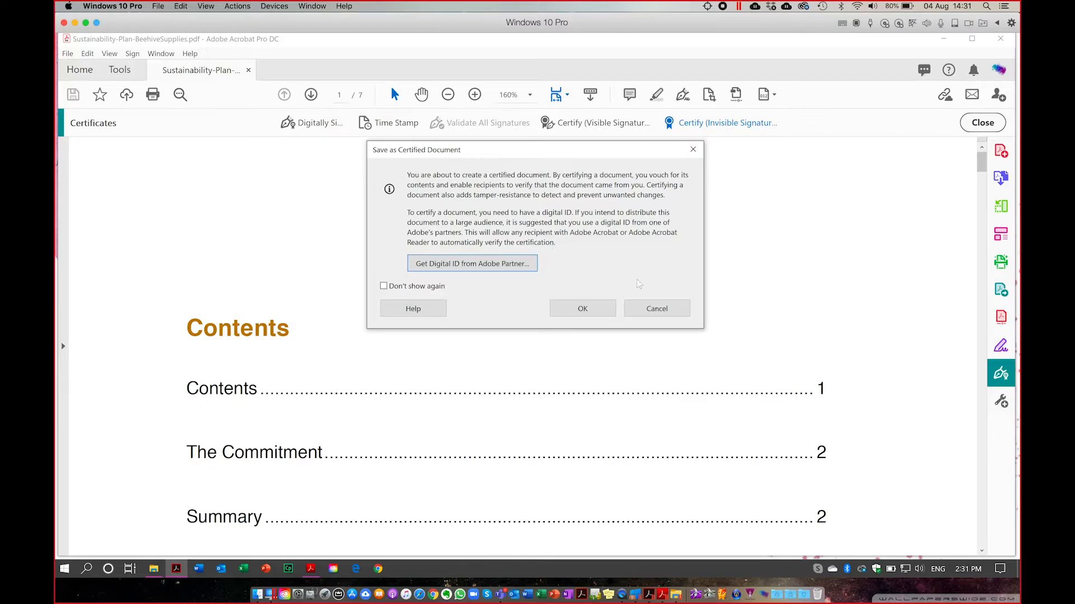
Choose the first Windows digital ID after checking its certificate, then review the signer's certificate details.
{"action": "left_click", "coordinate": [592, 316]}
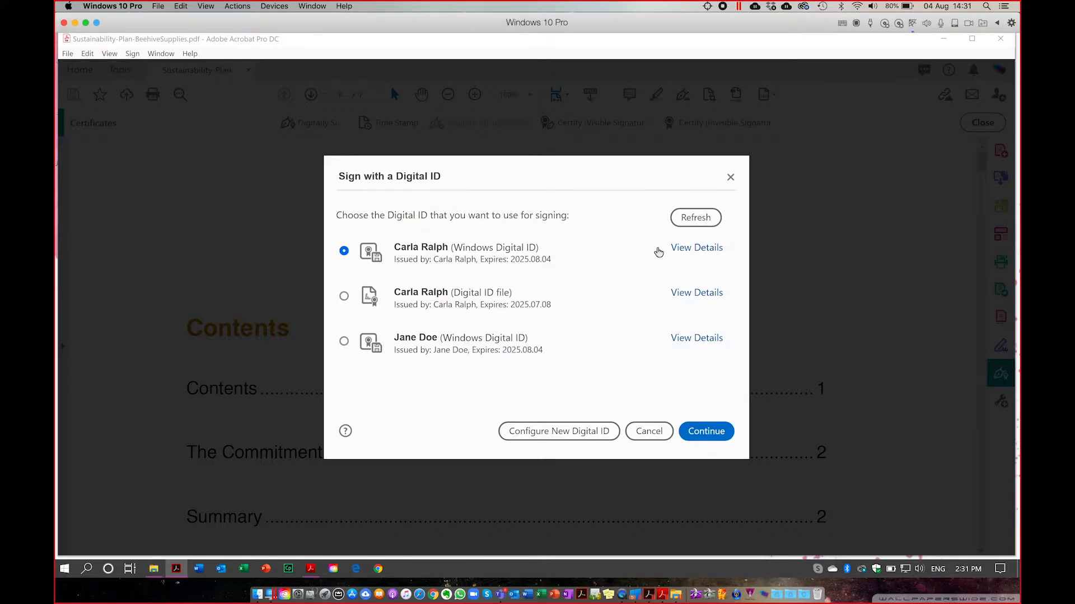
{"action": "left_click", "coordinate": [696, 247]}
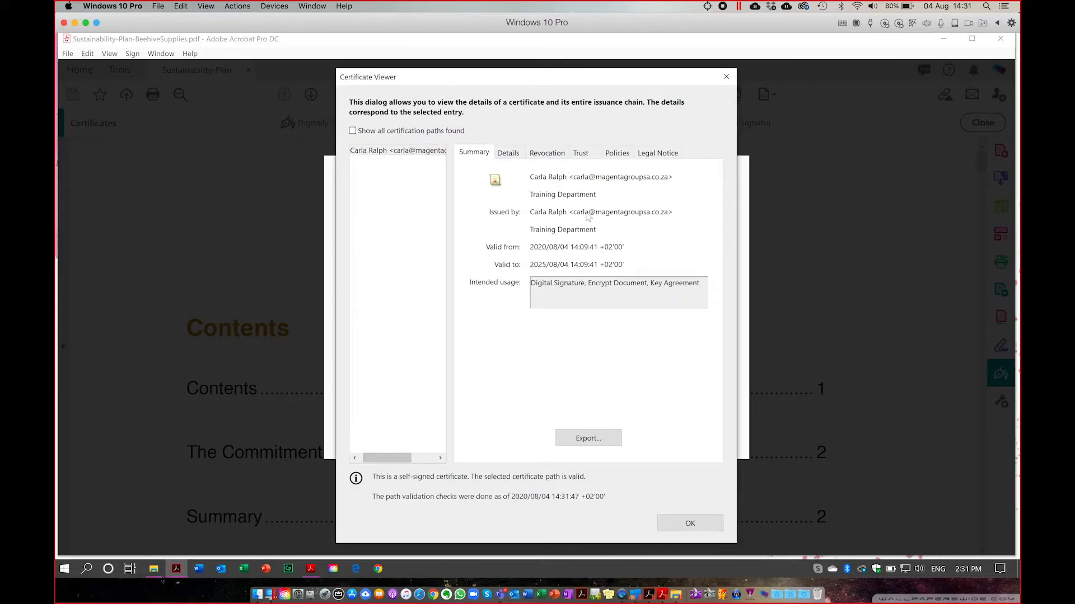
{"action": "left_click", "coordinate": [700, 528]}
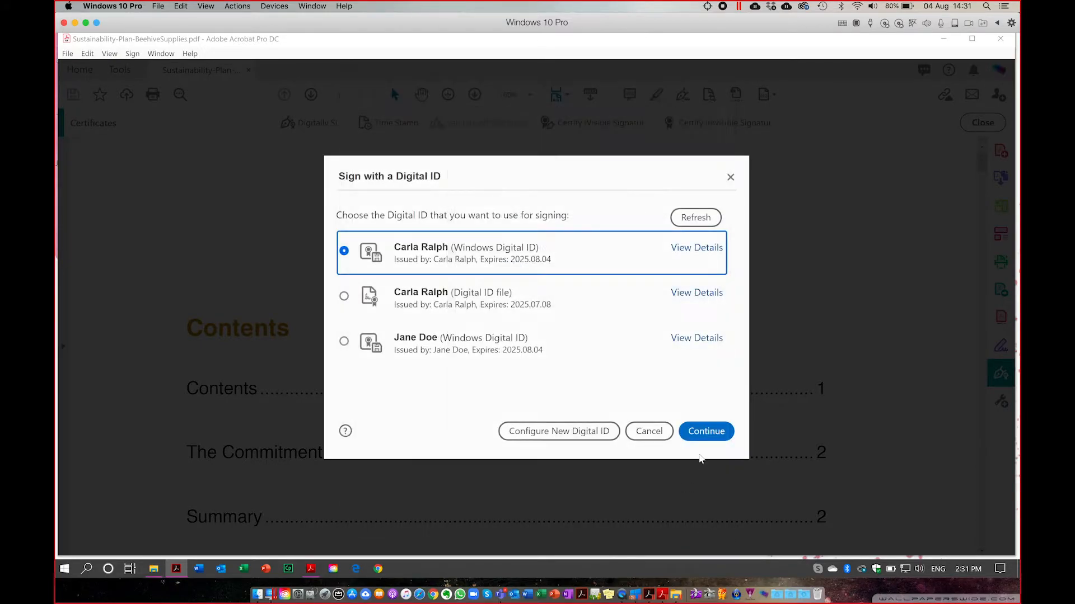
{"action": "left_click", "coordinate": [708, 431]}
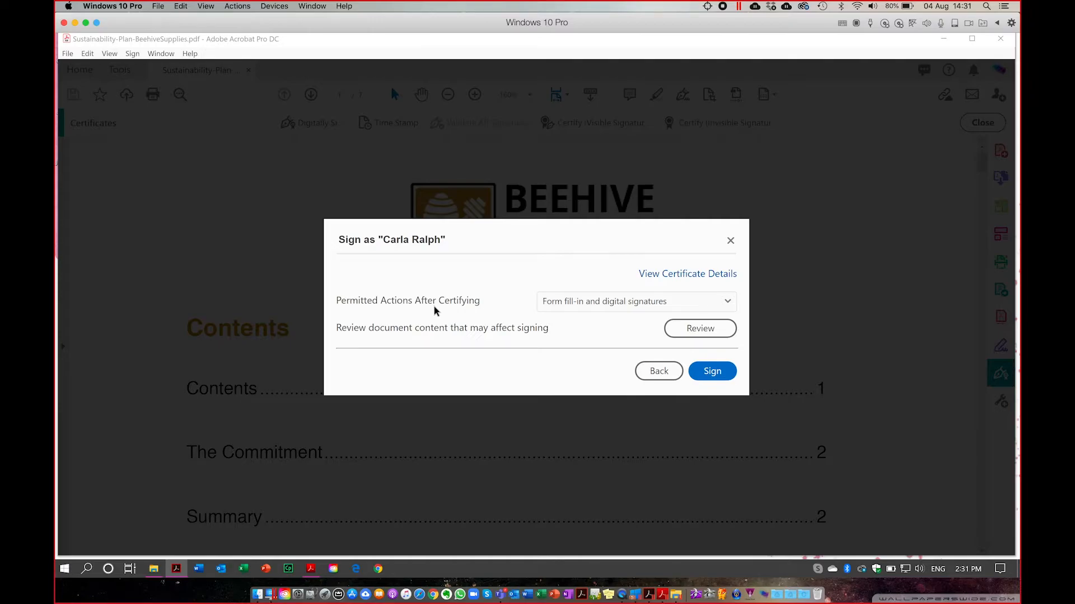
{"action": "left_click", "coordinate": [679, 278]}
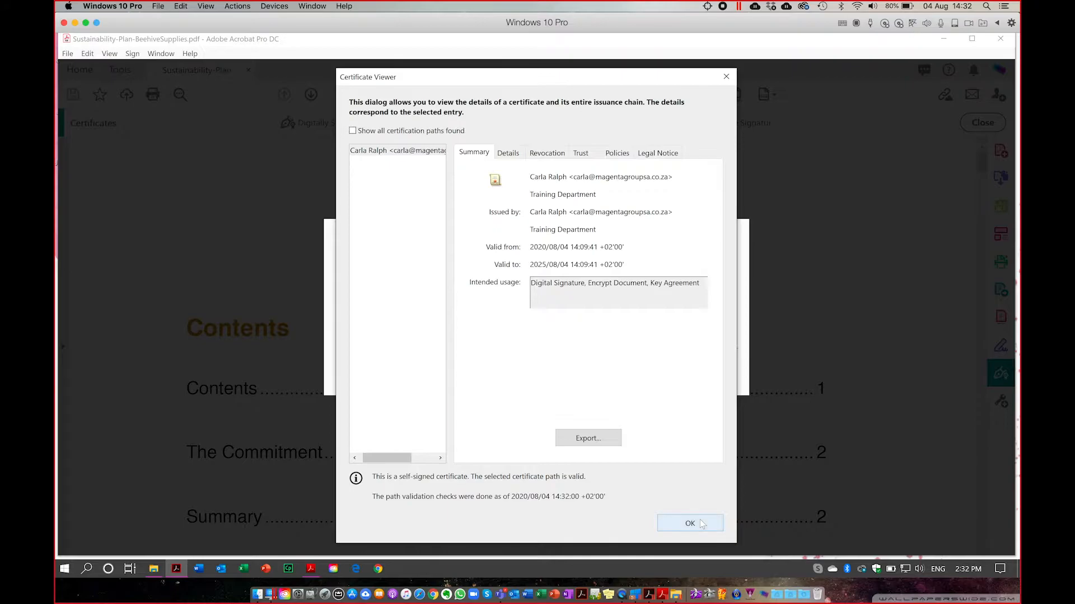
{"action": "left_click", "coordinate": [699, 521]}
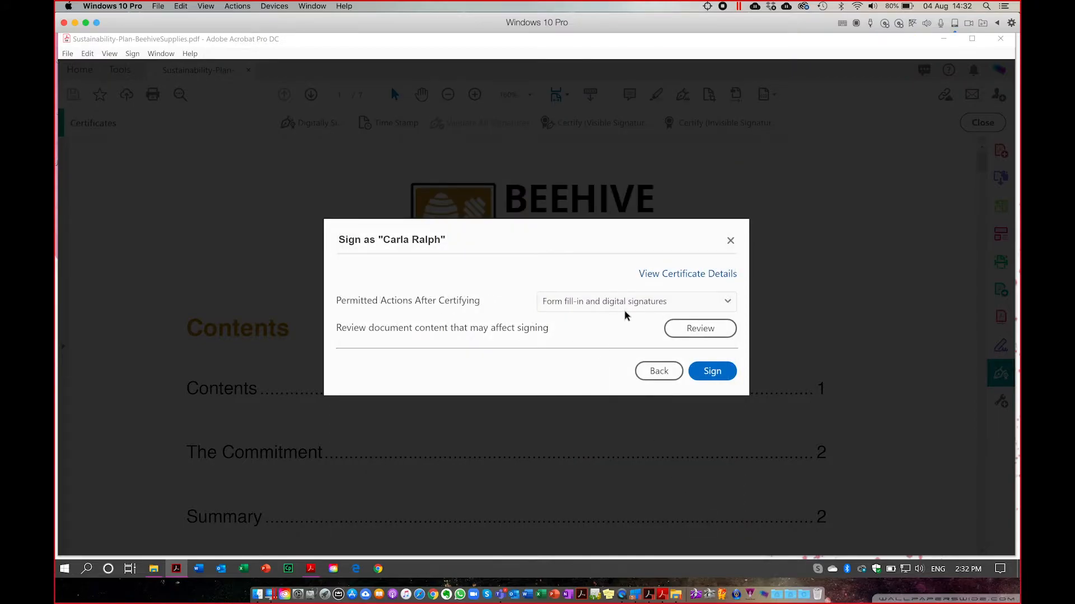
Set Permitted Actions After Certifying to 'Annotations, form fill-in, and digital signatures'.
{"action": "left_click", "coordinate": [727, 302]}
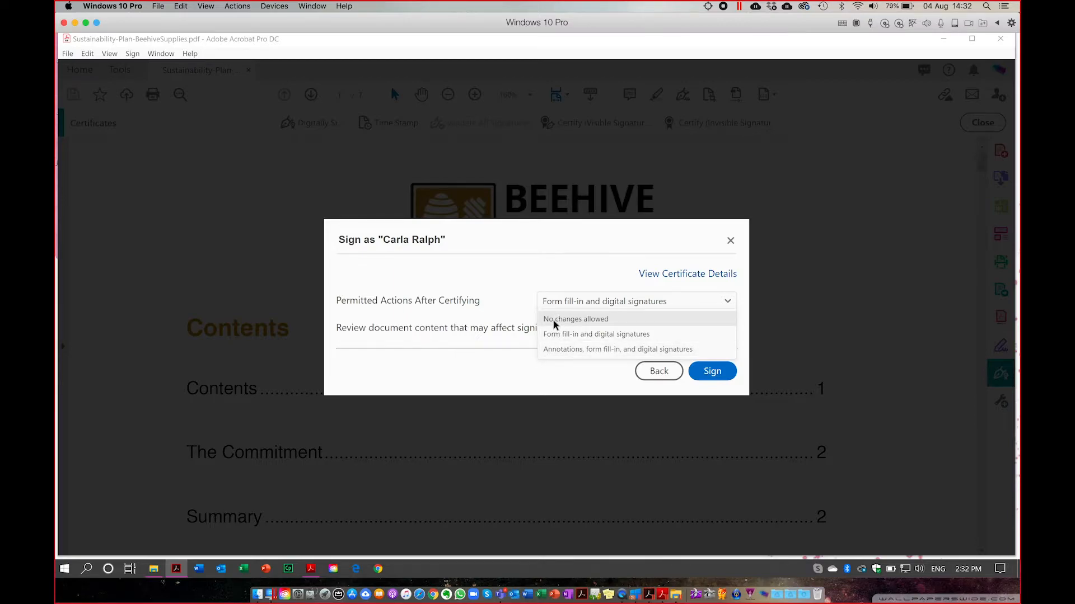
{"action": "left_click", "coordinate": [559, 349]}
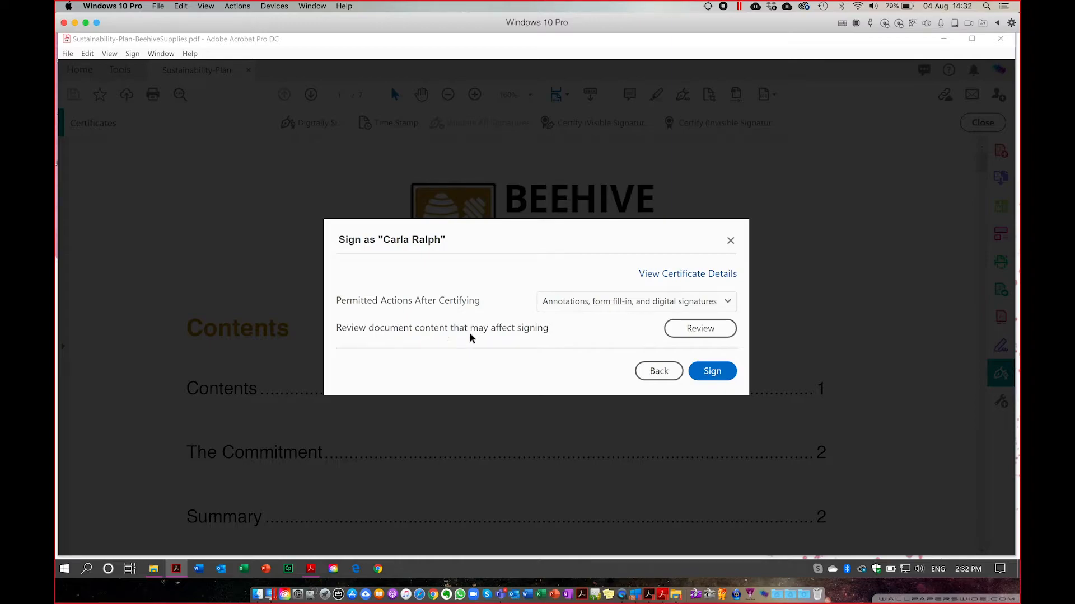
Review the Appearance Integrity Report and accept its warnings with the 'I have included this content…' comment.
{"action": "left_click", "coordinate": [689, 336]}
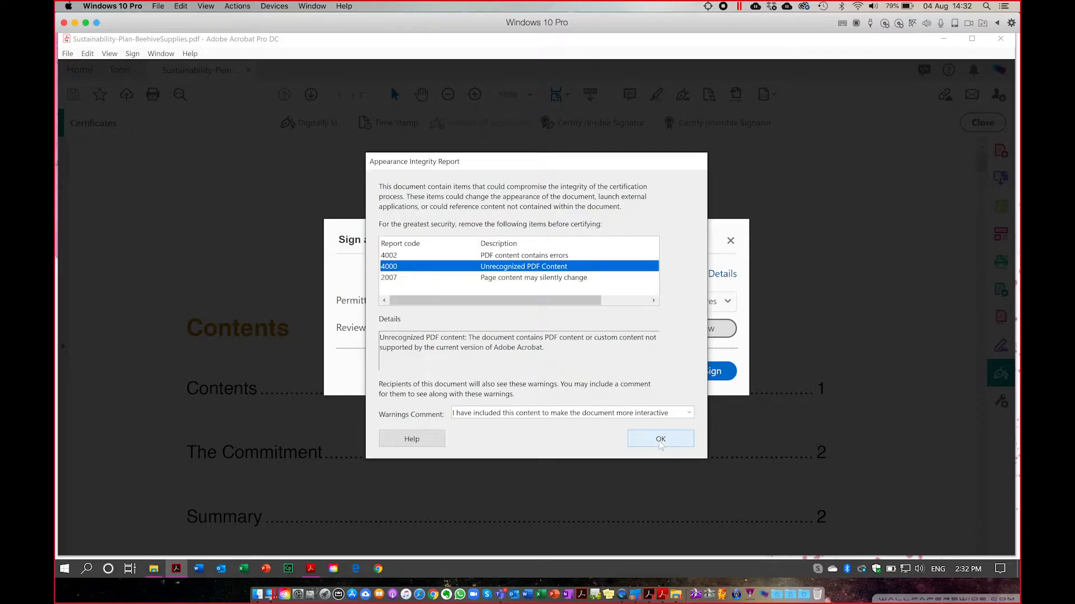
{"action": "left_click", "coordinate": [689, 413]}
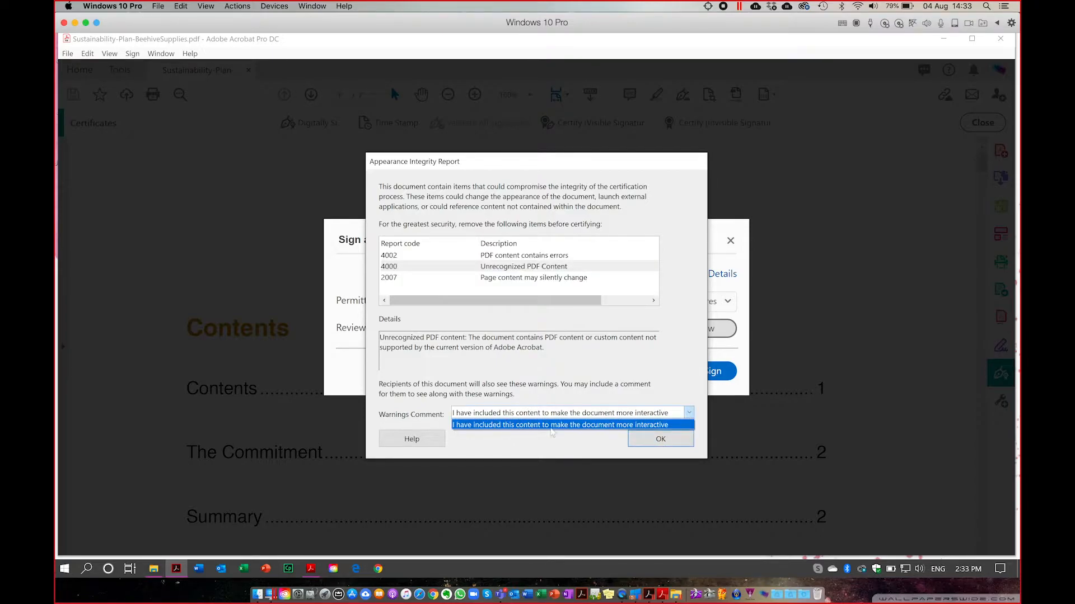
{"action": "left_click", "coordinate": [658, 442]}
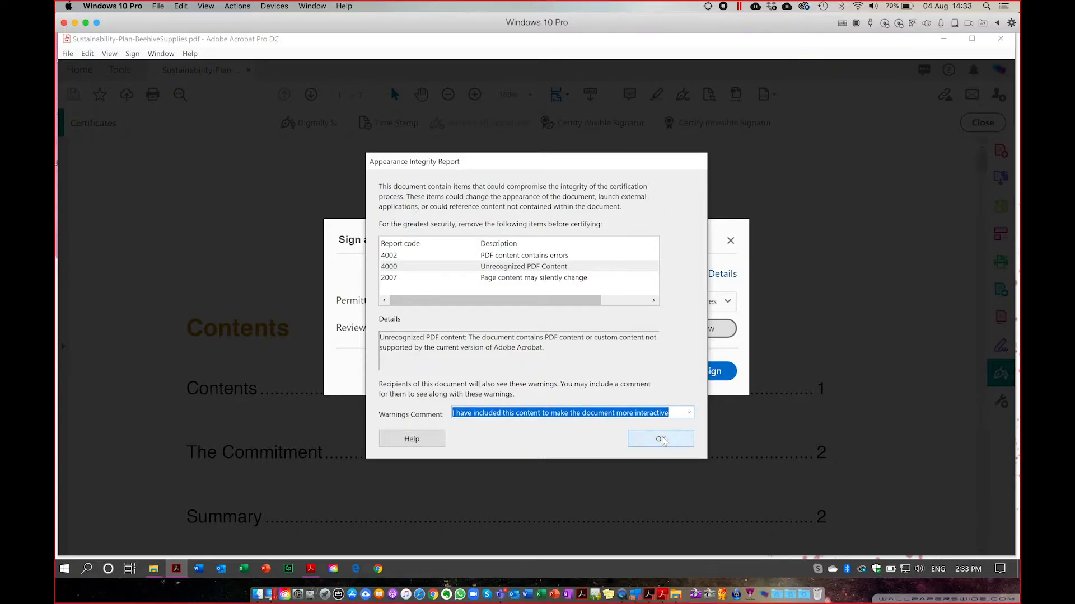
{"action": "left_click", "coordinate": [660, 439]}
Sign the certification and save the certified copy to the Desktop as certified.pdf.
{"action": "left_click", "coordinate": [712, 372]}
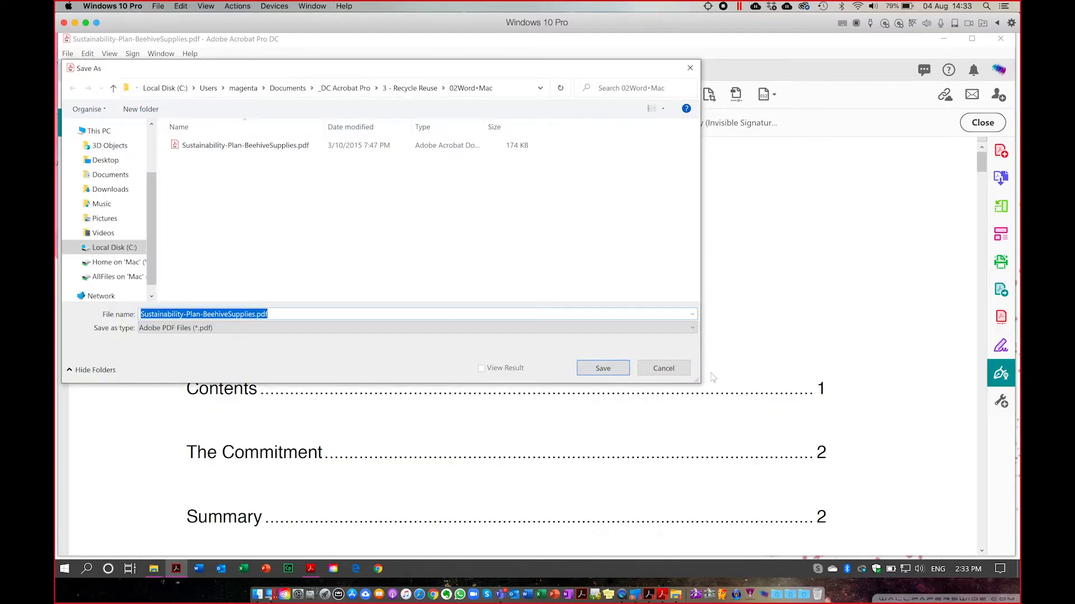
{"action": "left_click", "coordinate": [106, 161]}
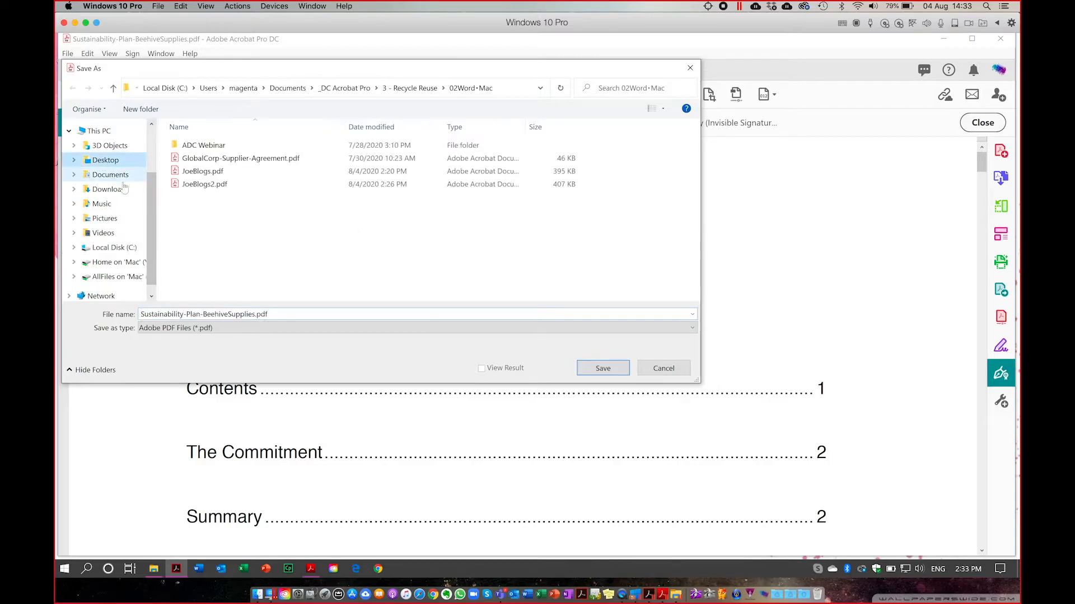
{"action": "left_click", "coordinate": [255, 315]}
{"action": "left_click", "coordinate": [255, 315]}
{"action": "left_click_drag", "start_coordinate": [270, 314], "coordinate": [124, 325]}
{"action": "type", "text": "certified"}
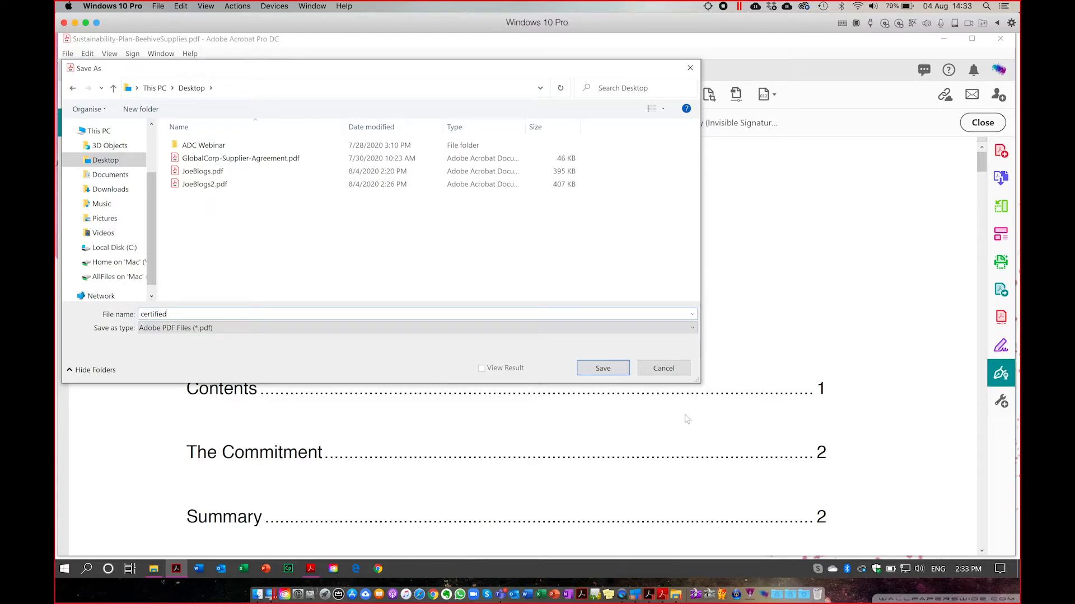
{"action": "left_click", "coordinate": [608, 370]}
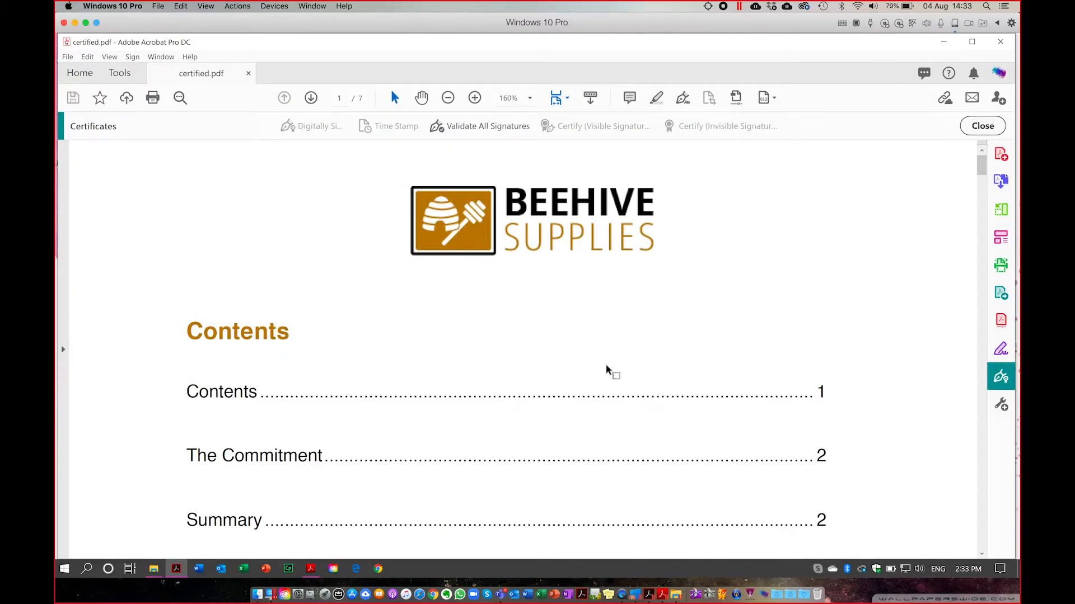
Open the Signatures panel and expand the certifier's validity, Signature Details and Trusted Content entries.
{"action": "left_click", "coordinate": [982, 128]}
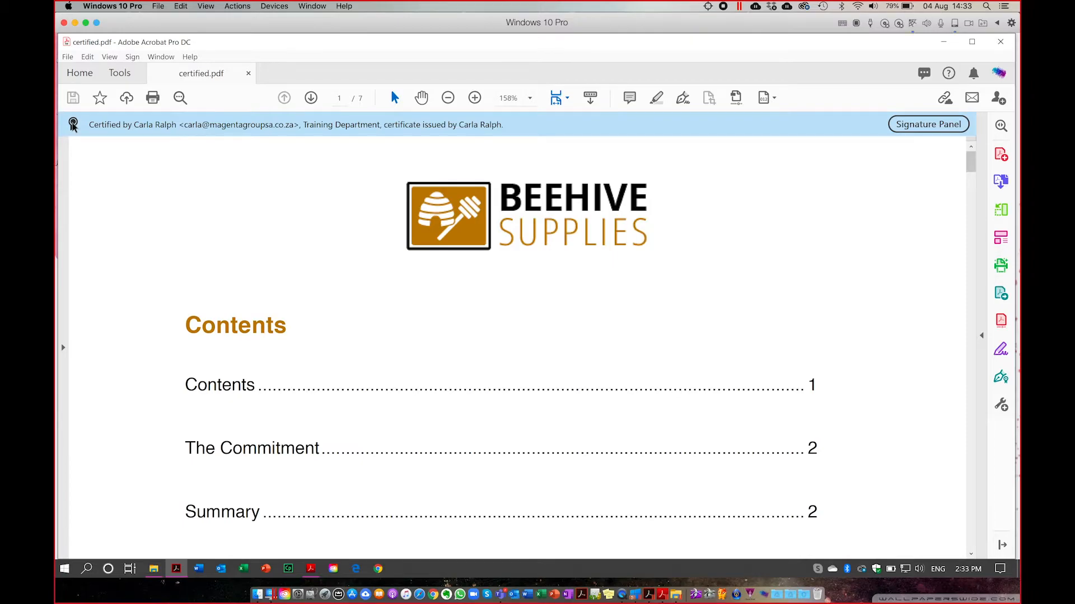
{"action": "mouse_move", "coordinate": [73, 125]}
{"action": "left_click", "coordinate": [922, 126]}
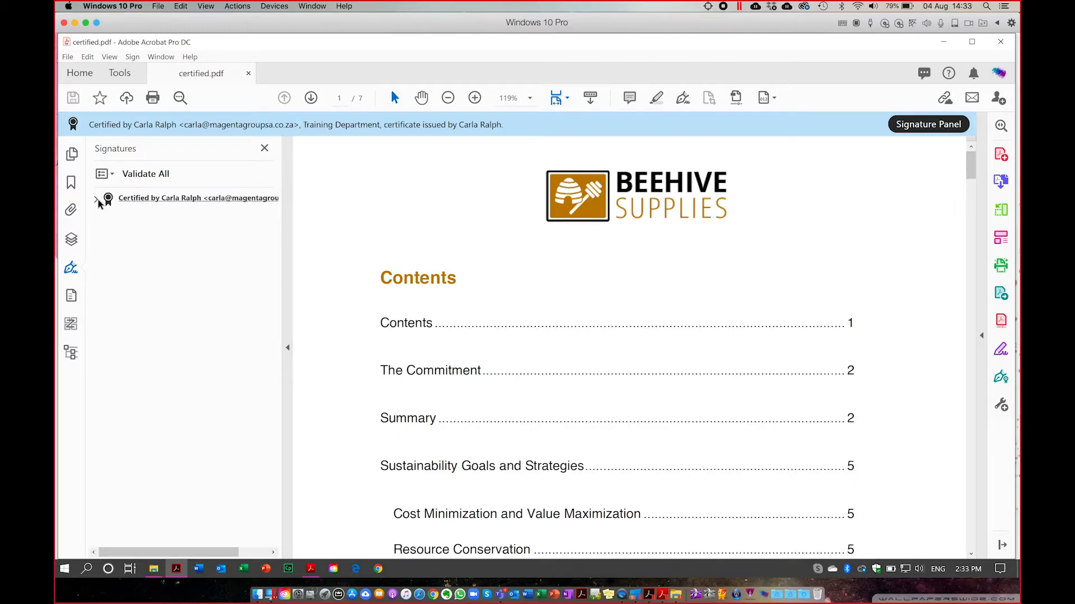
{"action": "left_click", "coordinate": [97, 200]}
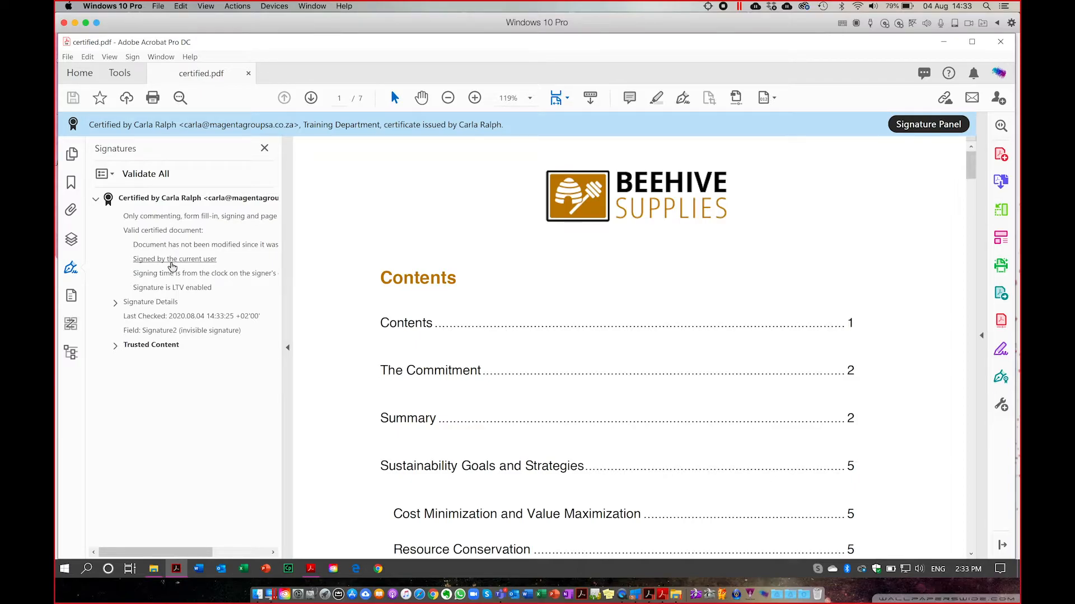
{"action": "left_click", "coordinate": [114, 302]}
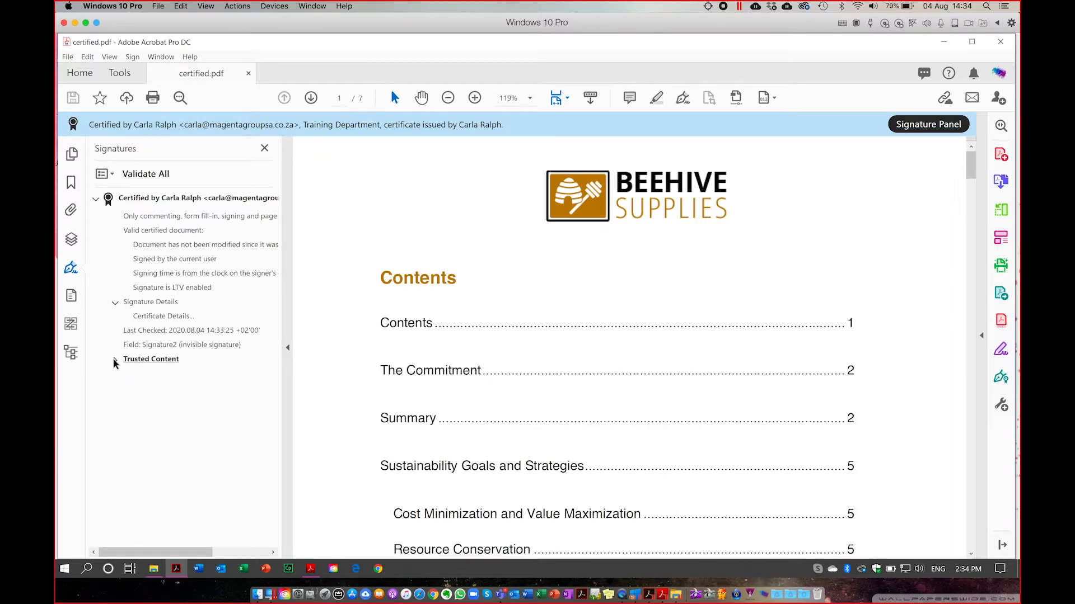
{"action": "left_click", "coordinate": [154, 360]}
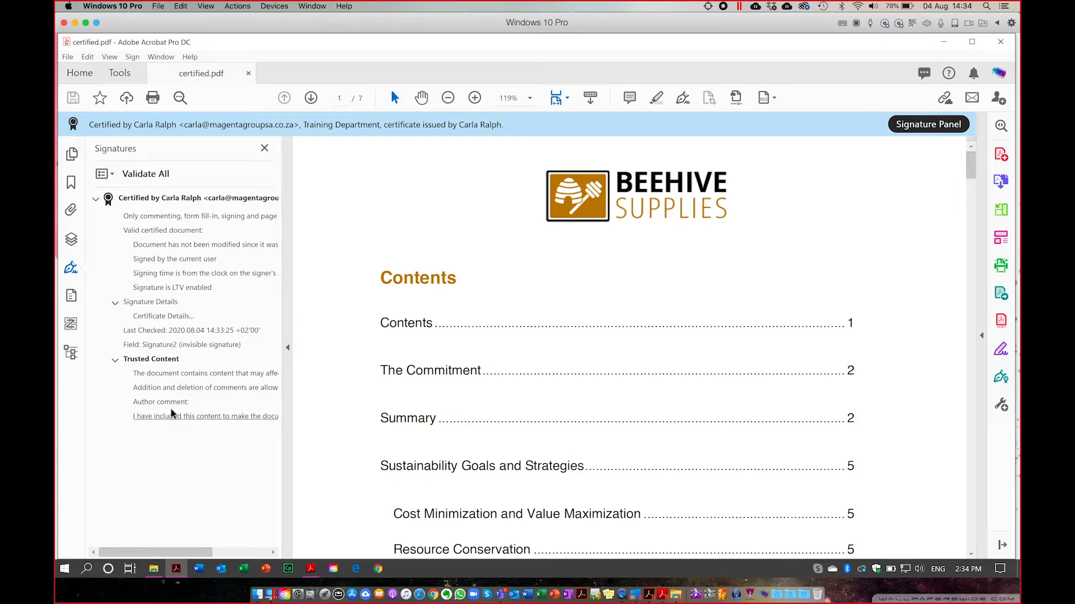
{"action": "left_click", "coordinate": [185, 454]}
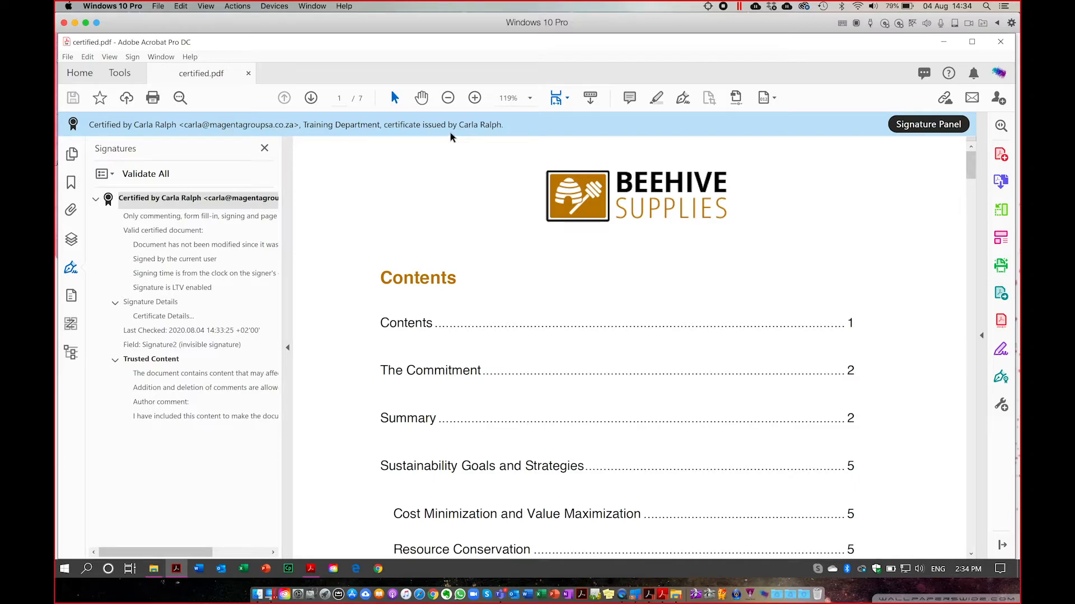
{"action": "scroll", "coordinate": [516, 307], "scroll_direction": "down", "scroll_amount": 20}
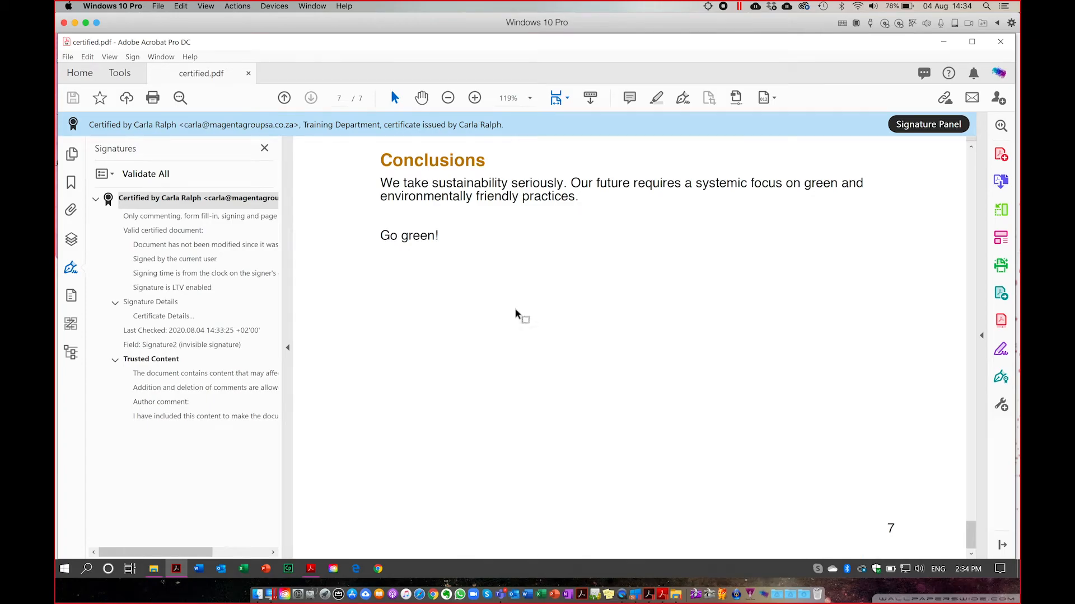
{"action": "scroll", "coordinate": [515, 309], "scroll_direction": "up", "scroll_amount": 12}
{"action": "scroll", "coordinate": [516, 308], "scroll_direction": "up", "scroll_amount": 6}
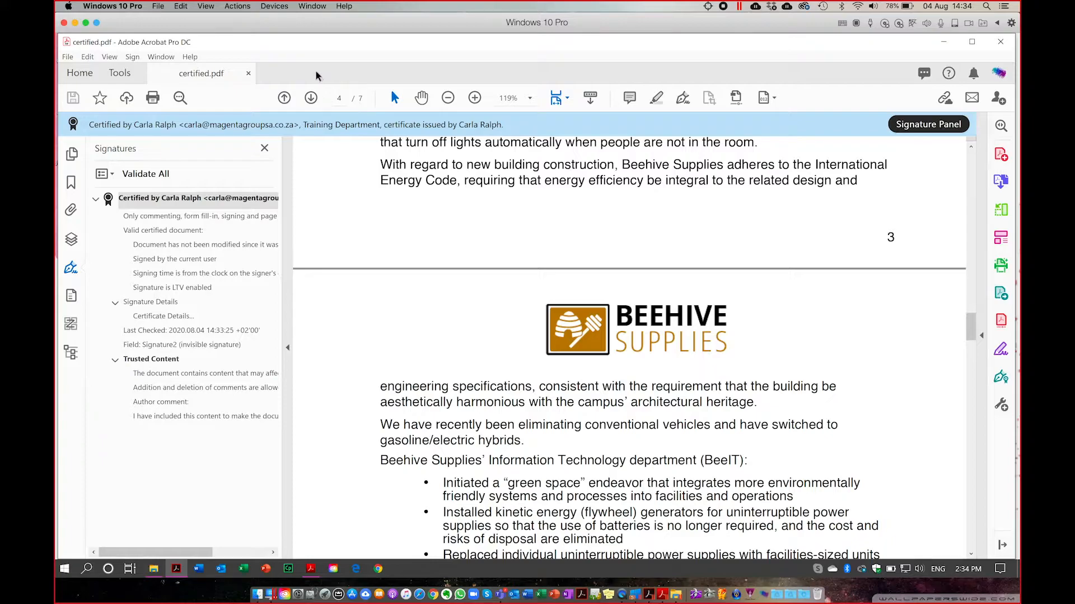
Close certified.pdf and reopen Sustainability-Plan-BeehiveSupplies from the Home recent files.
{"action": "left_click", "coordinate": [248, 74]}
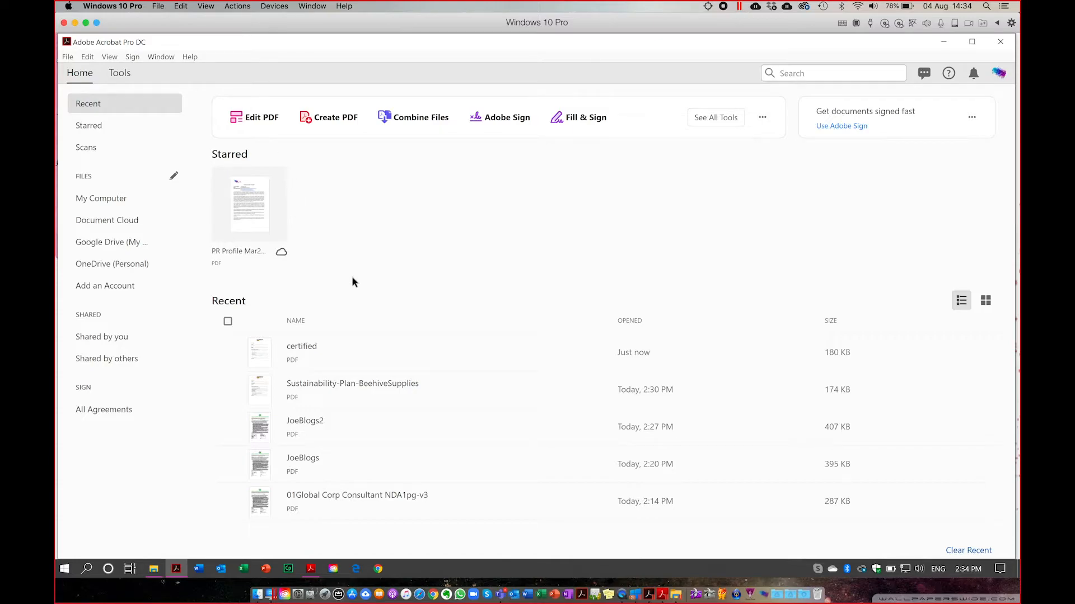
{"action": "left_click", "coordinate": [328, 391]}
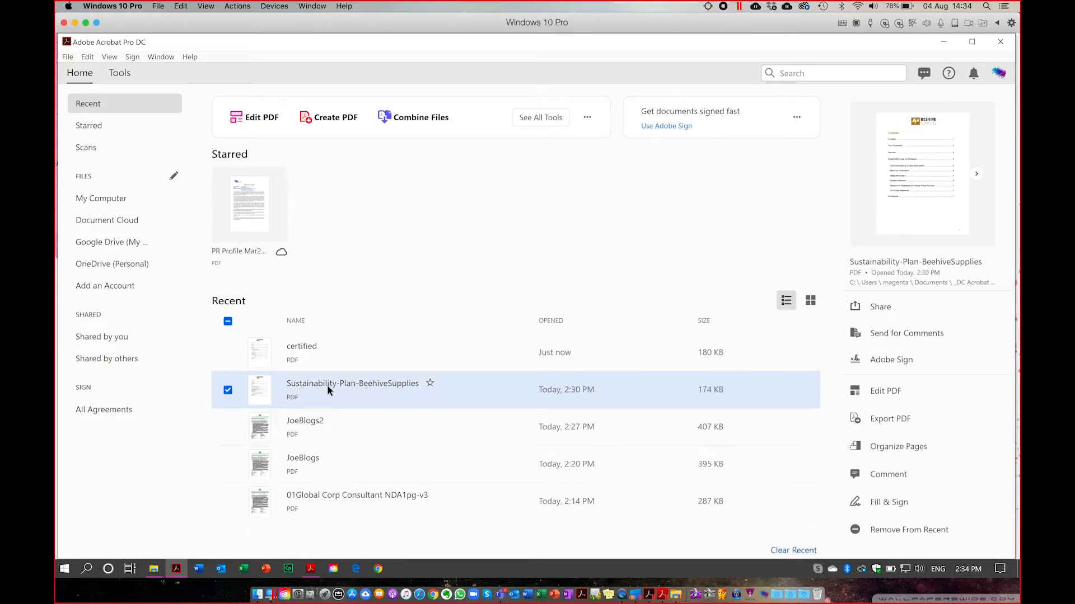
{"action": "double_click", "coordinate": [329, 390]}
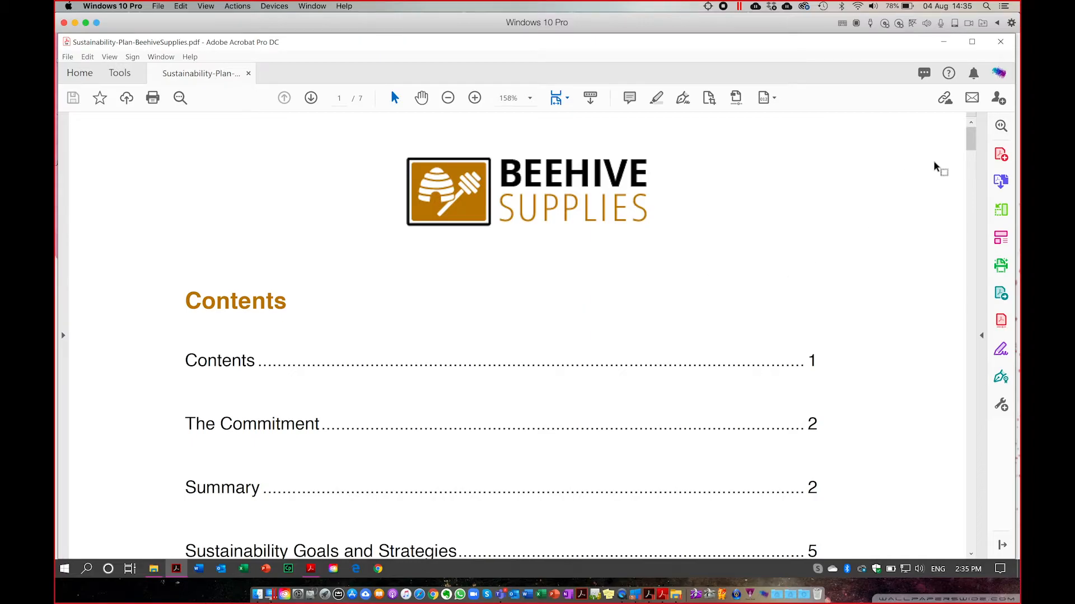
Search the tools pane for 'protect' to list the encryption and editing-restriction tools.
{"action": "left_click", "coordinate": [1001, 126]}
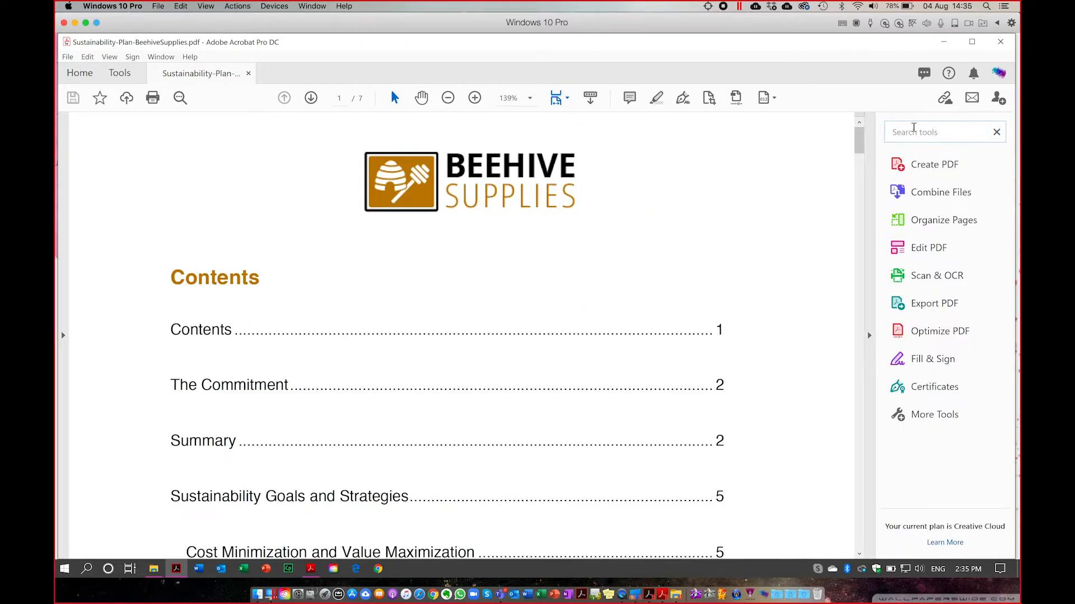
{"action": "left_click", "coordinate": [997, 133]}
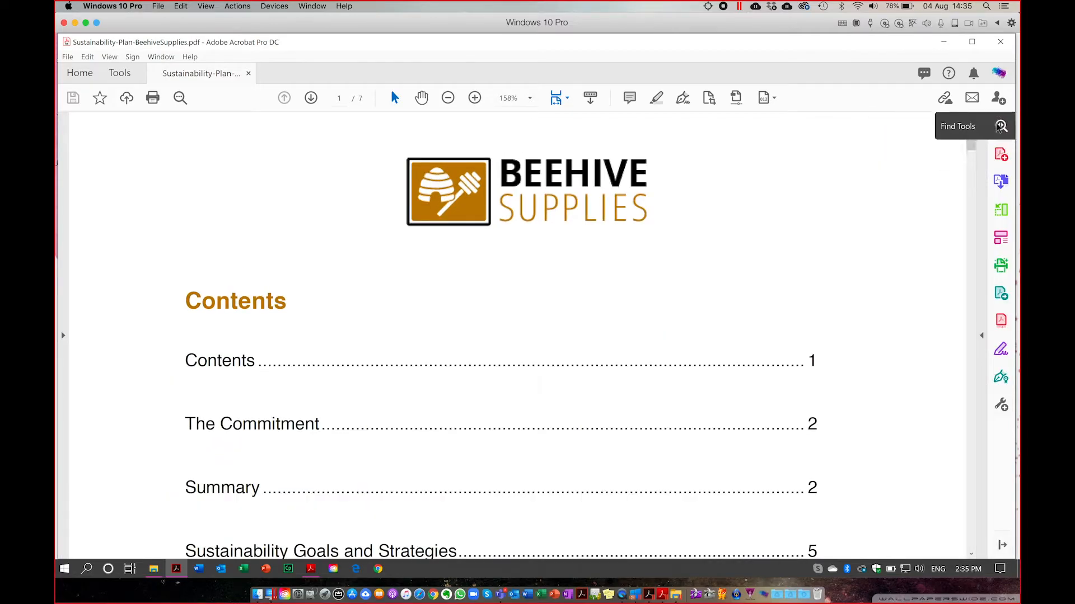
{"action": "key", "text": "F1"}
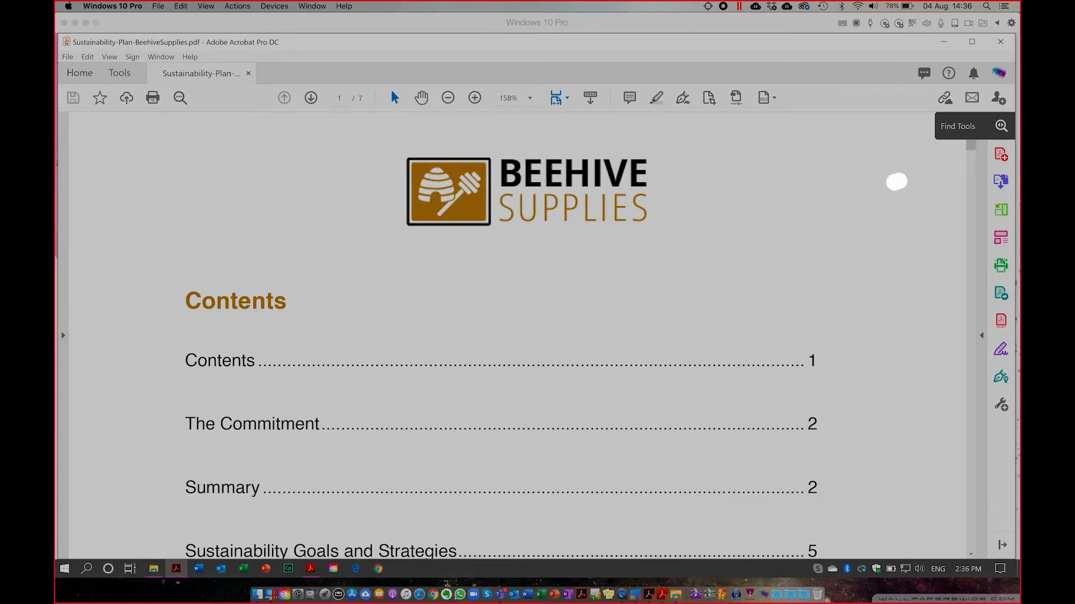
{"action": "key", "text": "F1"}
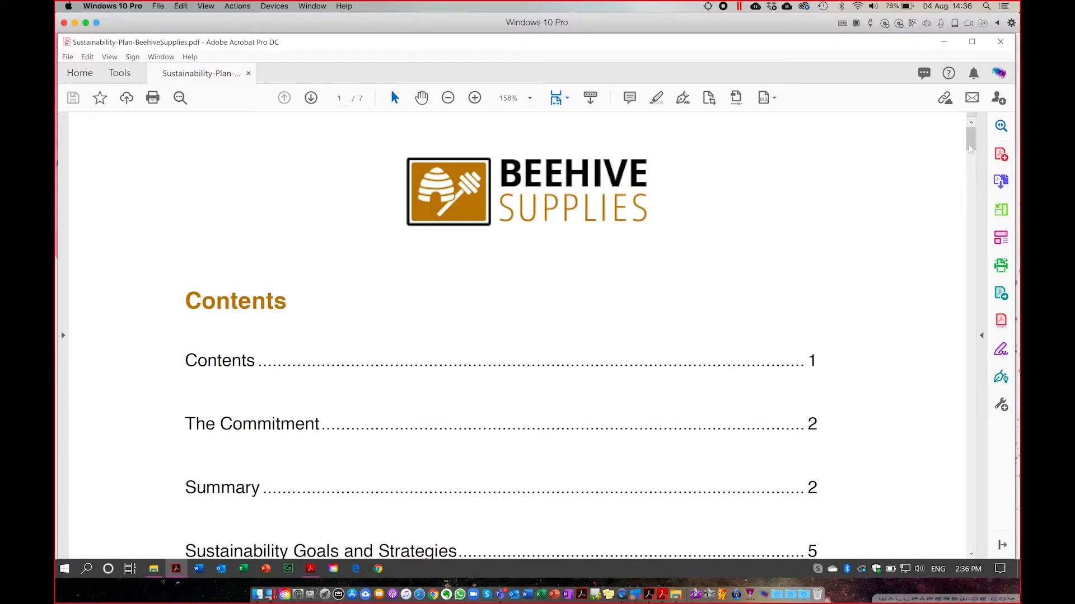
{"action": "key", "text": "F1"}
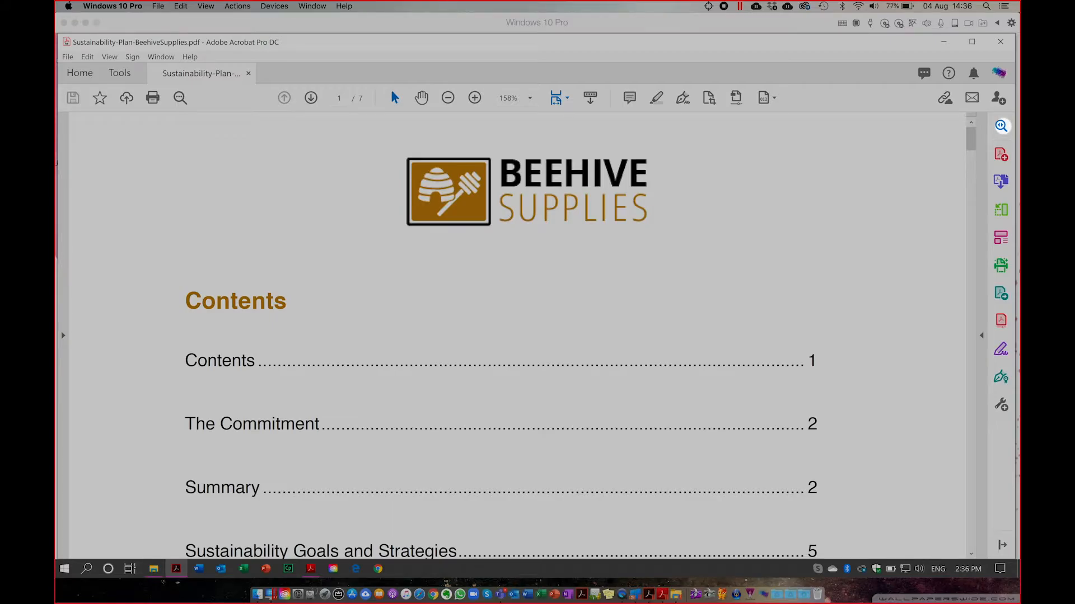
{"action": "key", "text": "F1"}
{"action": "left_click", "coordinate": [1002, 127]}
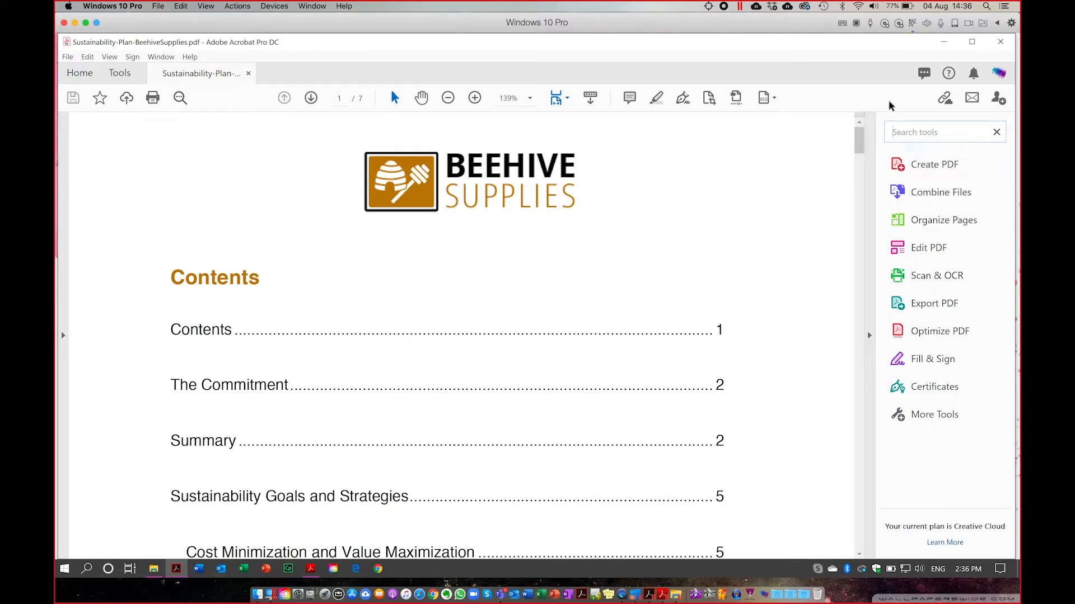
{"action": "left_click", "coordinate": [901, 134]}
{"action": "type", "text": "protect"}
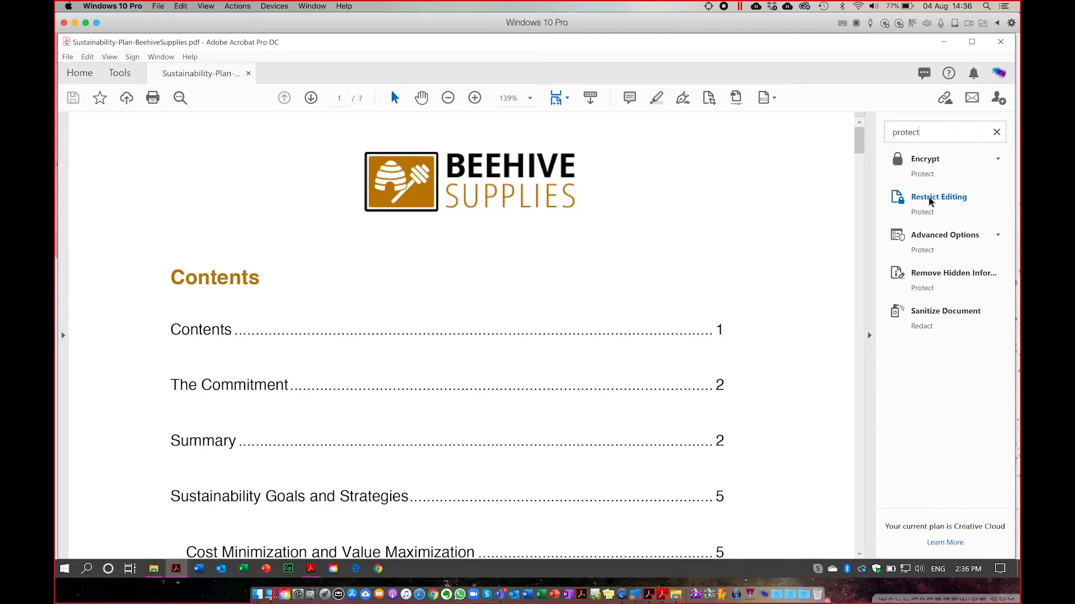
Search the tools for 'pass' and review the Encrypt options.
{"action": "left_click_drag", "start_coordinate": [925, 132], "coordinate": [878, 131]}
{"action": "type", "text": "pass"}
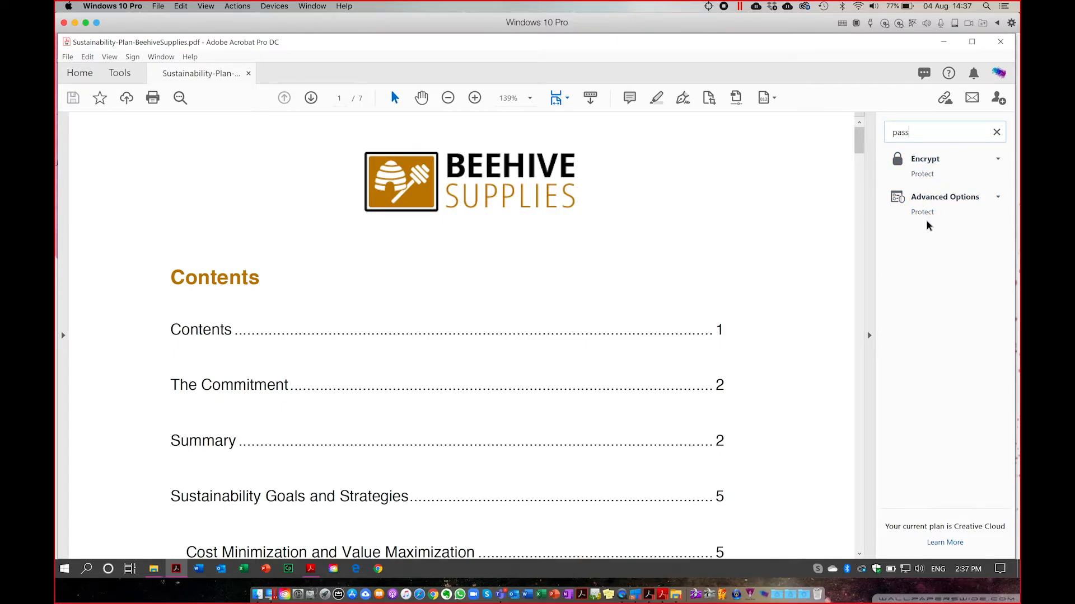
{"action": "left_click", "coordinate": [923, 163]}
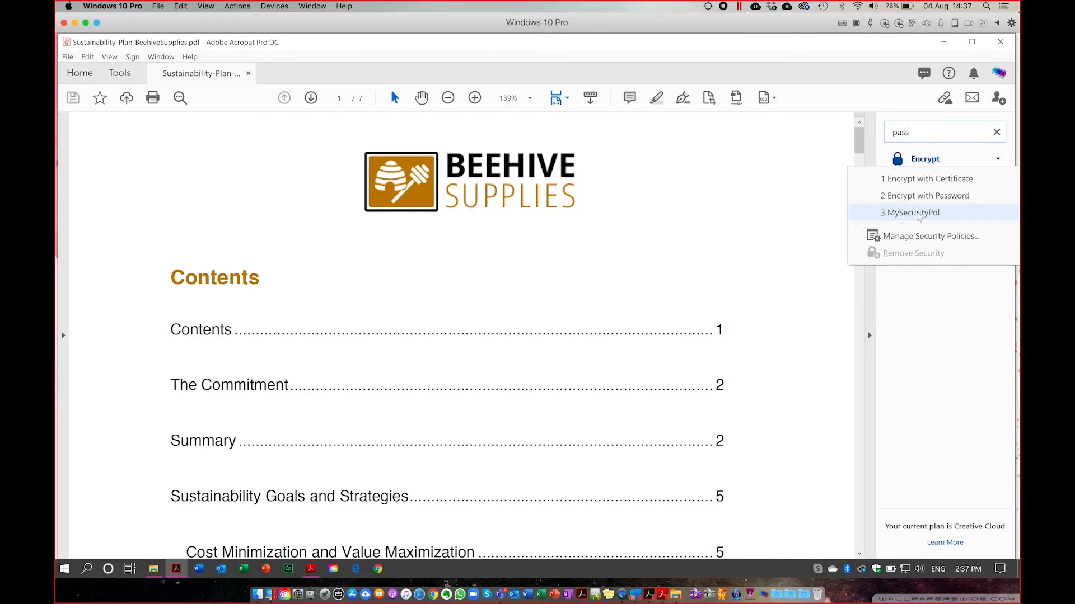
{"action": "left_click", "coordinate": [946, 353]}
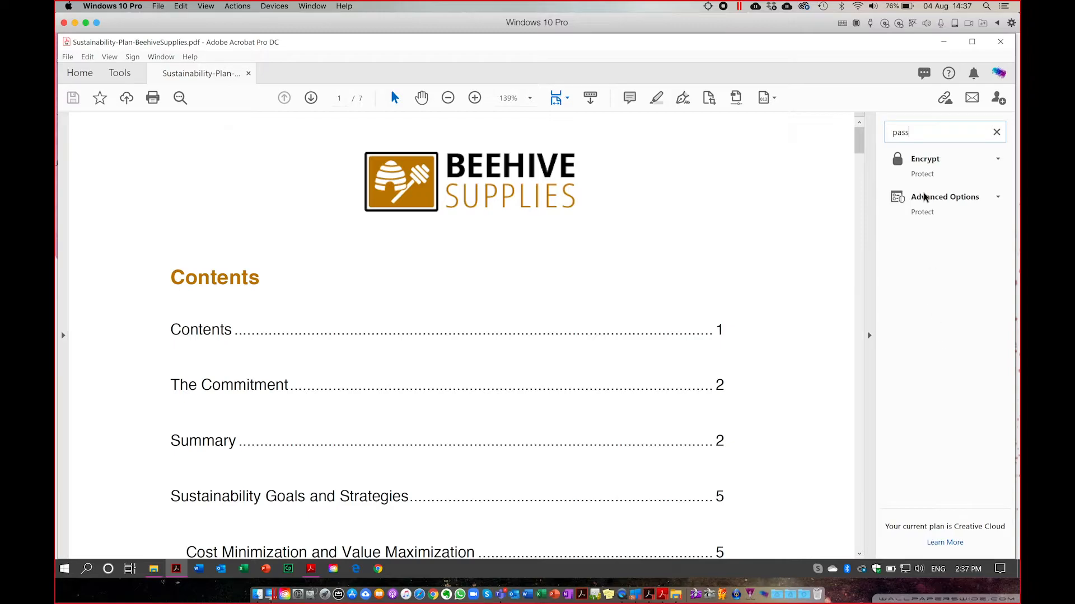
Search the tools for 'prote' and start Restrict Editing to get the permissions password prompt.
{"action": "left_click_drag", "start_coordinate": [914, 135], "coordinate": [887, 135]}
{"action": "type", "text": "prote"}
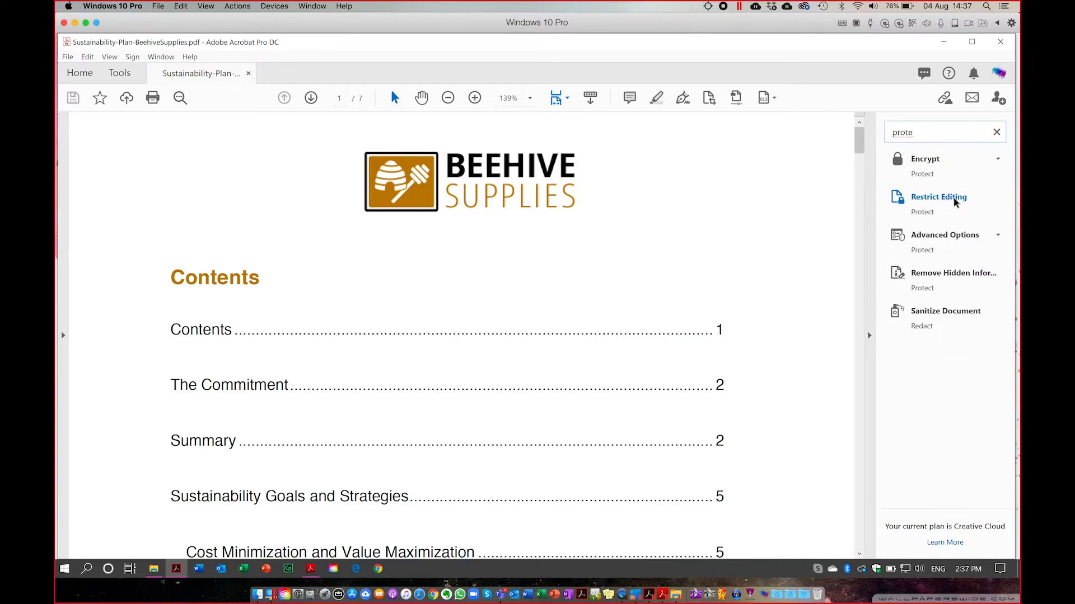
{"action": "left_click", "coordinate": [927, 202]}
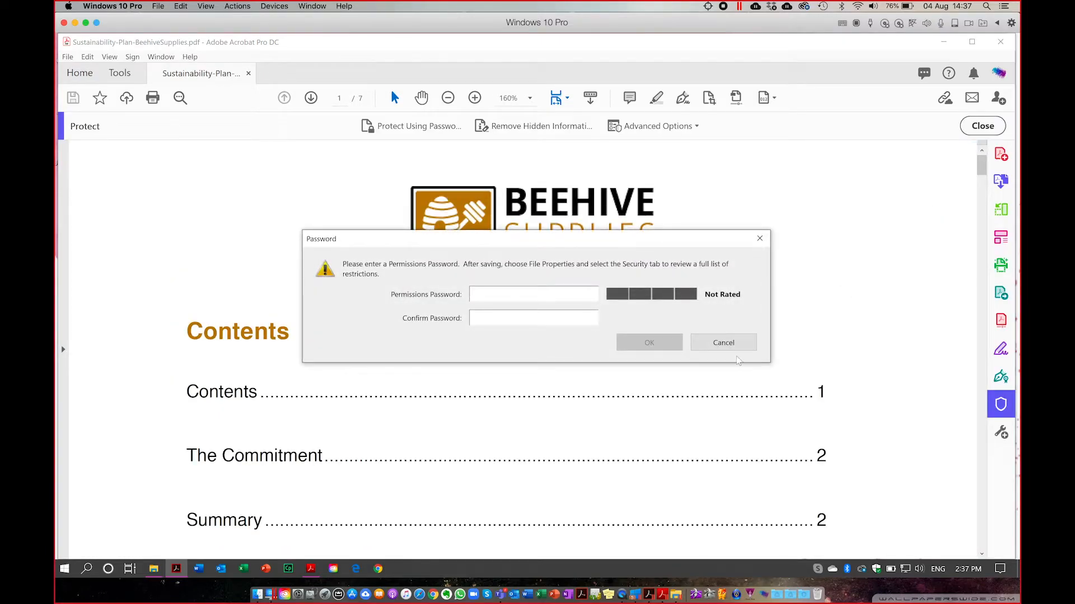
Cancel the password prompt, add the Protect tool from Tools, and return to the Sustainability Plan.
{"action": "left_click", "coordinate": [728, 341]}
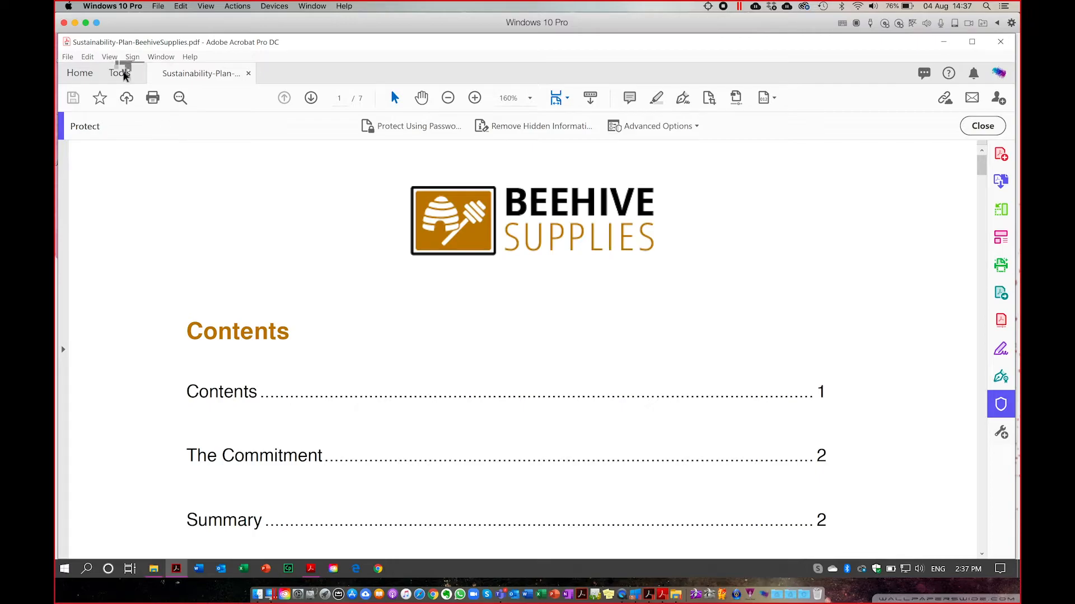
{"action": "left_click", "coordinate": [121, 73]}
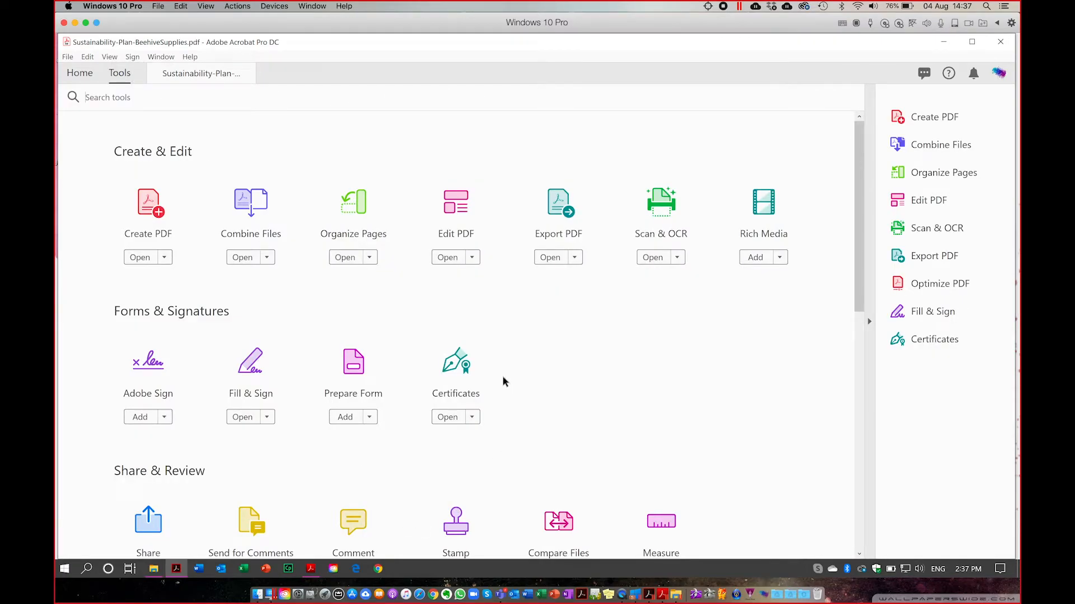
{"action": "scroll", "coordinate": [502, 382], "scroll_direction": "down", "scroll_amount": 8}
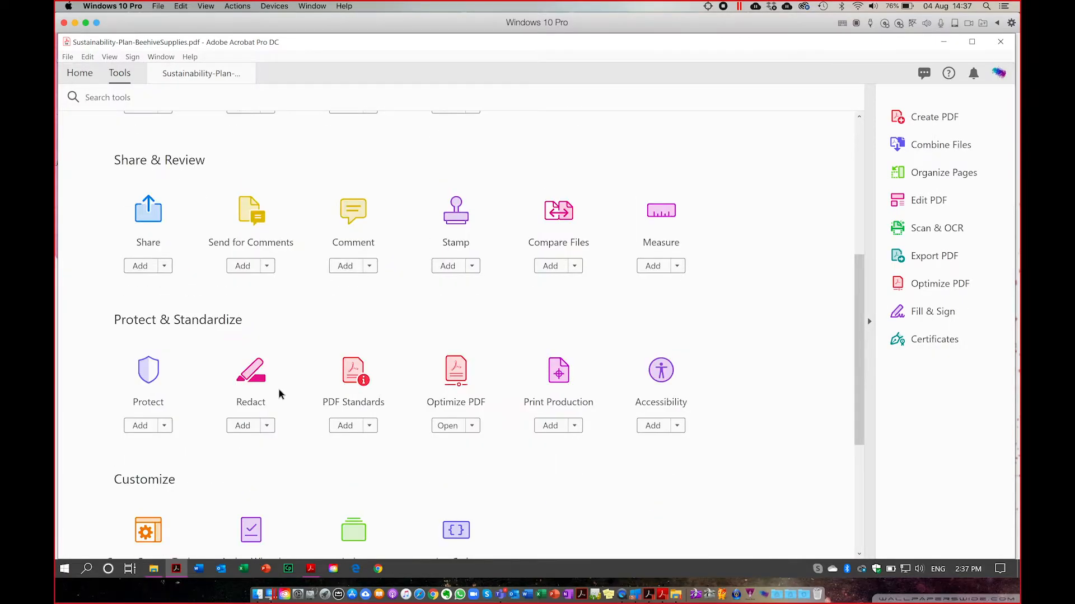
{"action": "left_click", "coordinate": [140, 425]}
{"action": "left_click", "coordinate": [197, 77]}
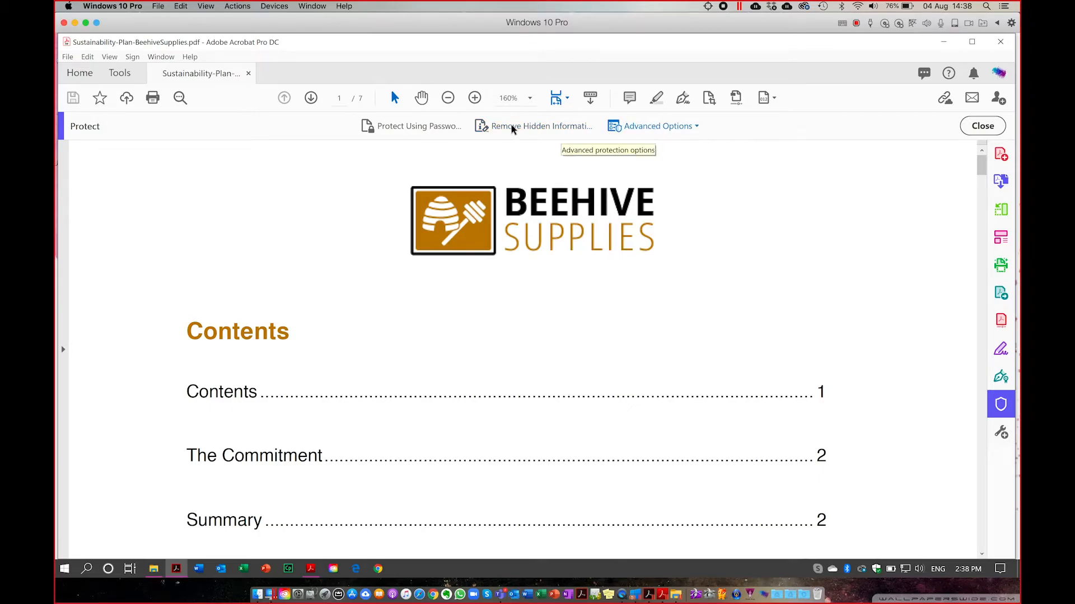
Protect the plan with a password required for Editing, entering and confirming the password, then apply it.
{"action": "left_click", "coordinate": [417, 128]}
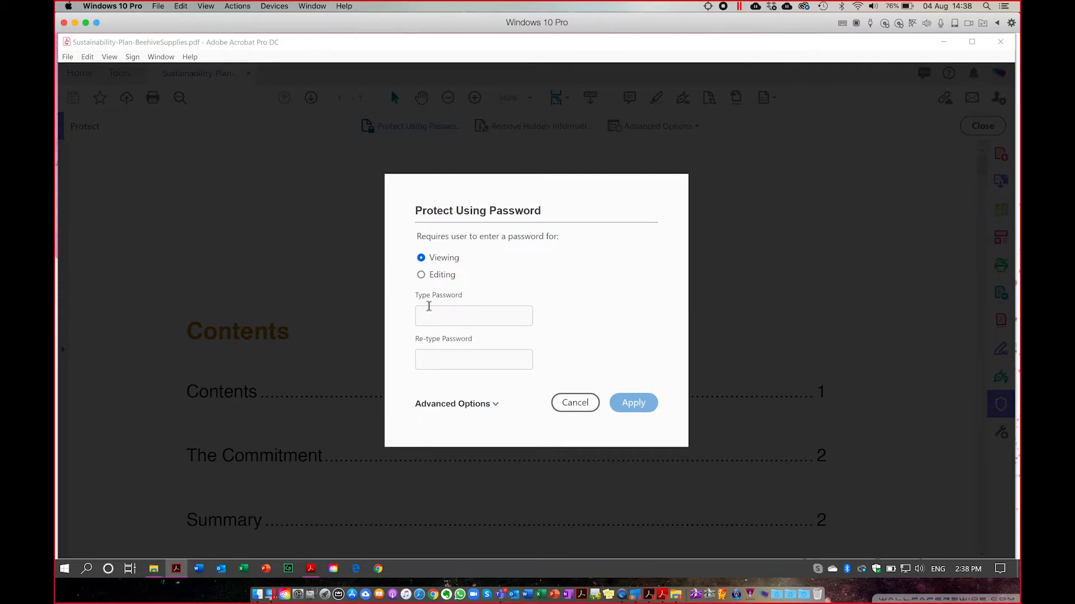
{"action": "left_click", "coordinate": [421, 274]}
{"action": "left_click", "coordinate": [432, 319]}
{"action": "type", "text": "p"}
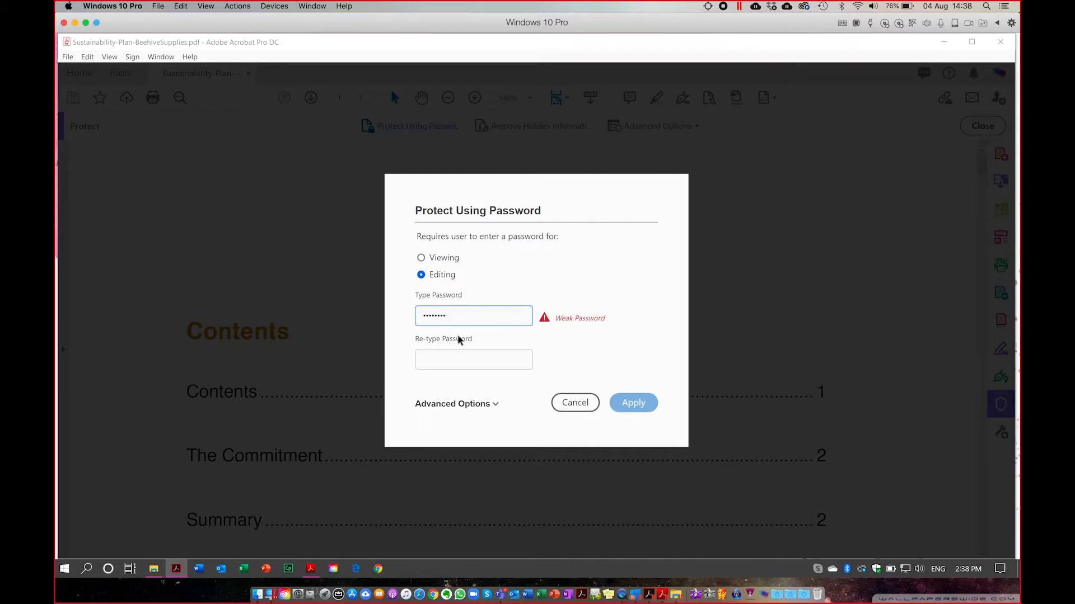
{"action": "type", "text": "12"}
{"action": "left_click", "coordinate": [451, 365]}
{"action": "type", "text": "pas"}
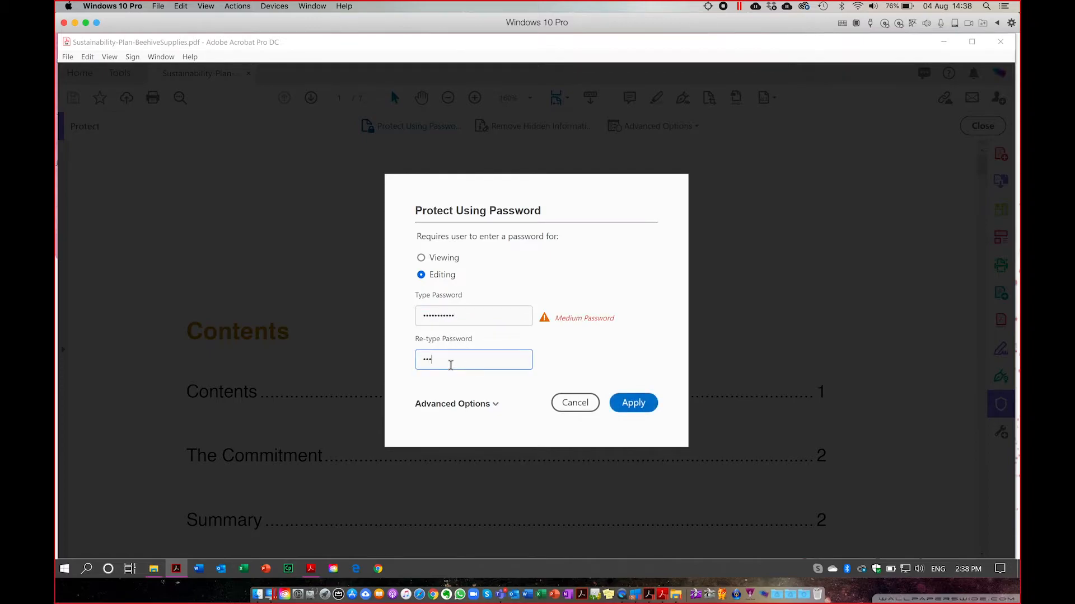
{"action": "type", "text": "sword123"}
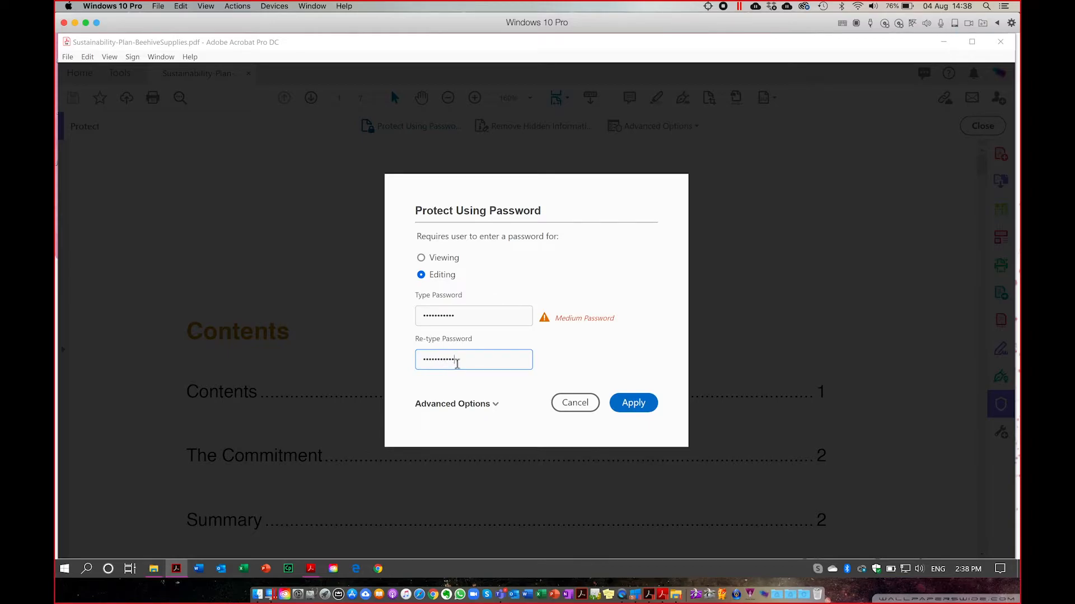
{"action": "left_click", "coordinate": [633, 405]}
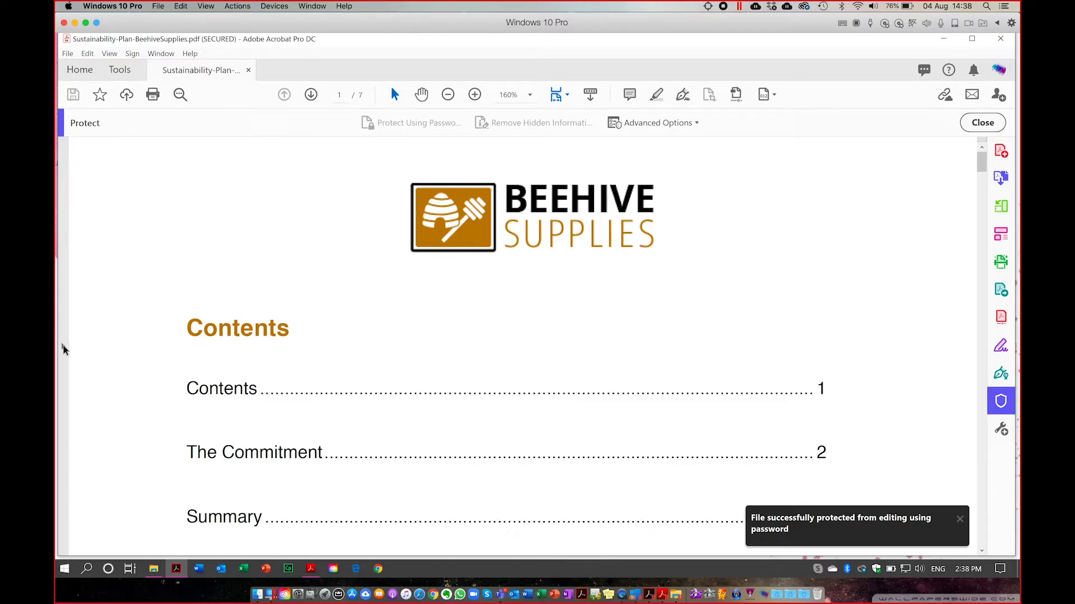
Show the Security Settings pane via View > Show/Hide > Navigation Panes.
{"action": "left_click", "coordinate": [110, 55]}
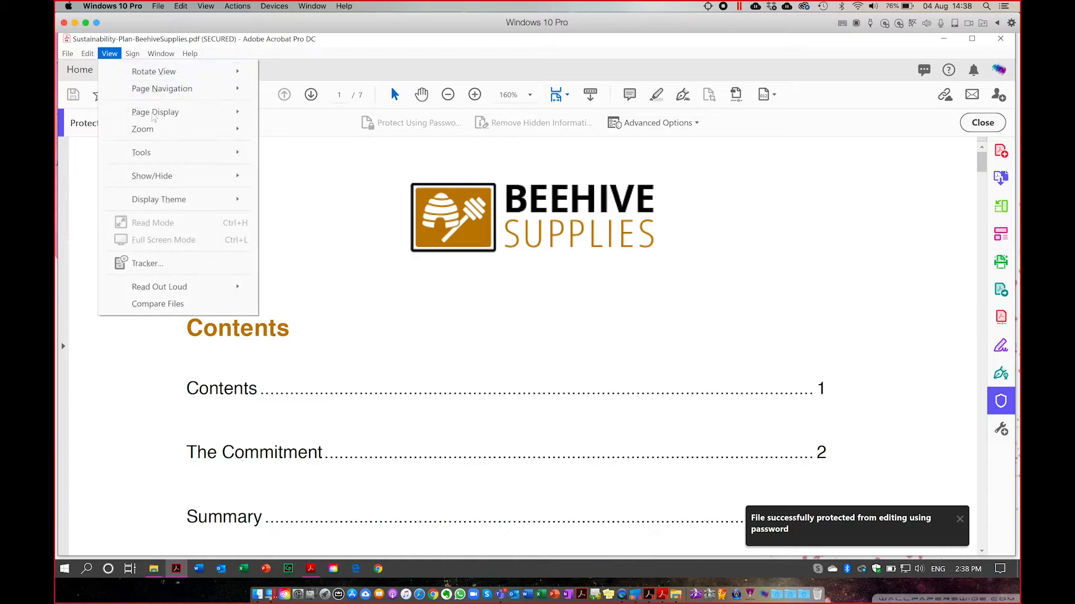
{"action": "mouse_move", "coordinate": [163, 119]}
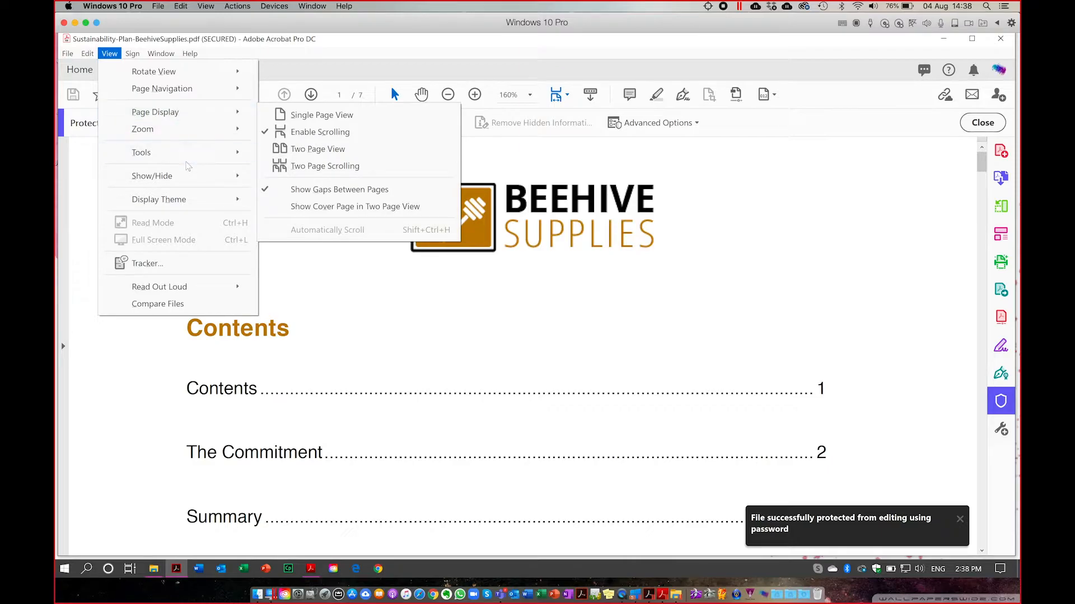
{"action": "mouse_move", "coordinate": [185, 175]}
{"action": "mouse_move", "coordinate": [297, 180]}
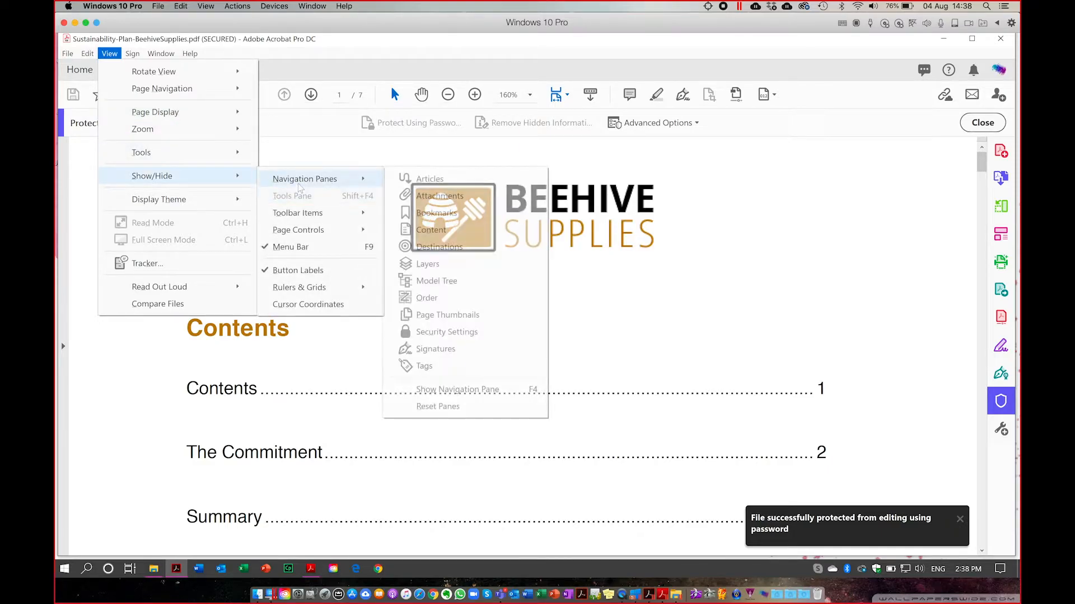
{"action": "left_click", "coordinate": [441, 333]}
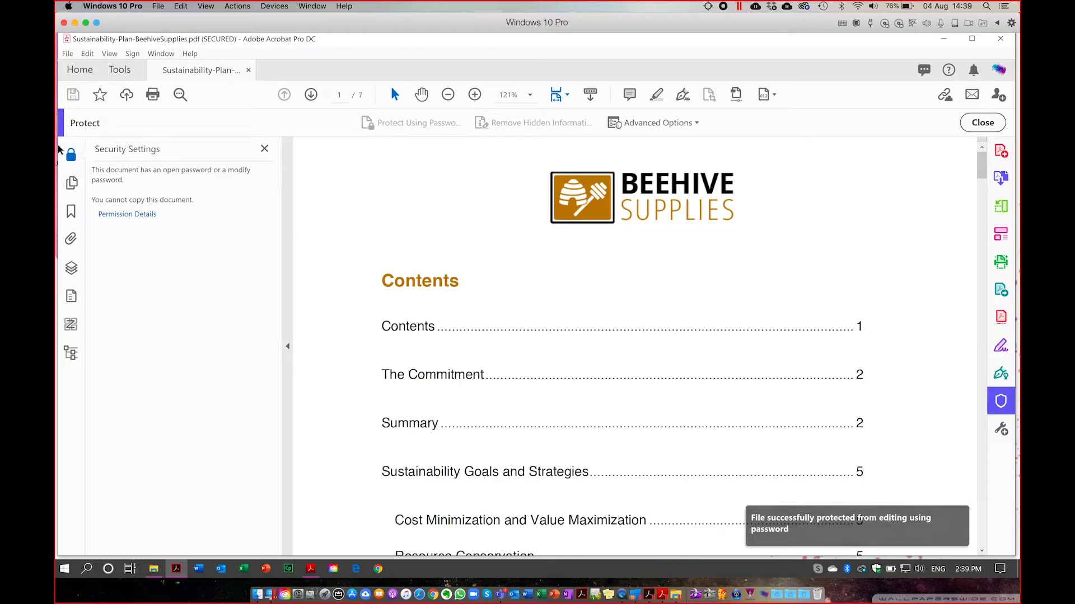
Check Permission Details, cancel Document Properties, and close the Security Settings pane.
{"action": "left_click", "coordinate": [119, 219]}
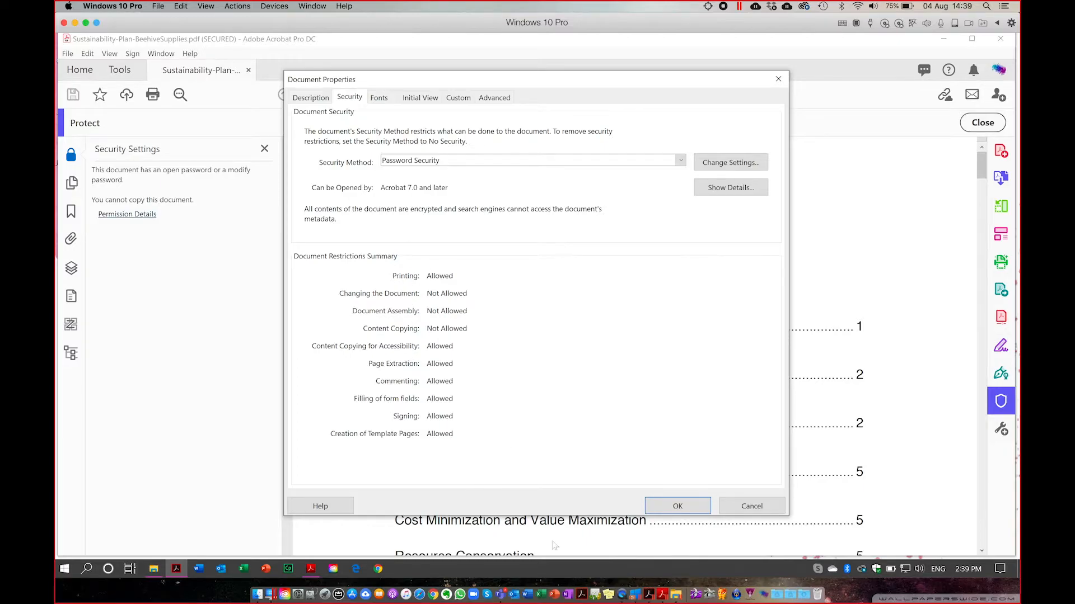
{"action": "left_click", "coordinate": [743, 507]}
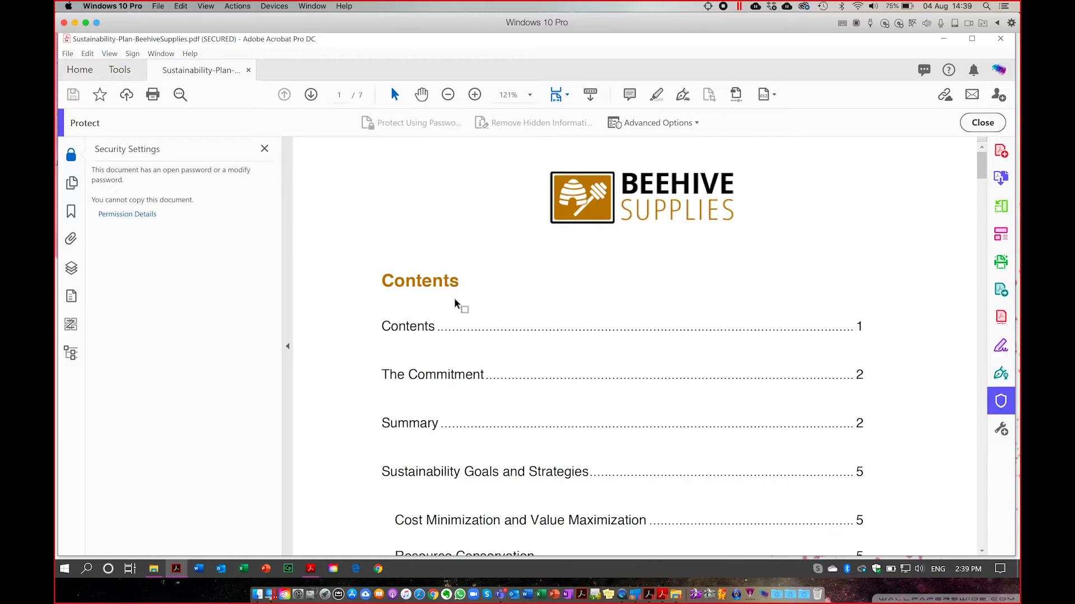
{"action": "left_click", "coordinate": [264, 149]}
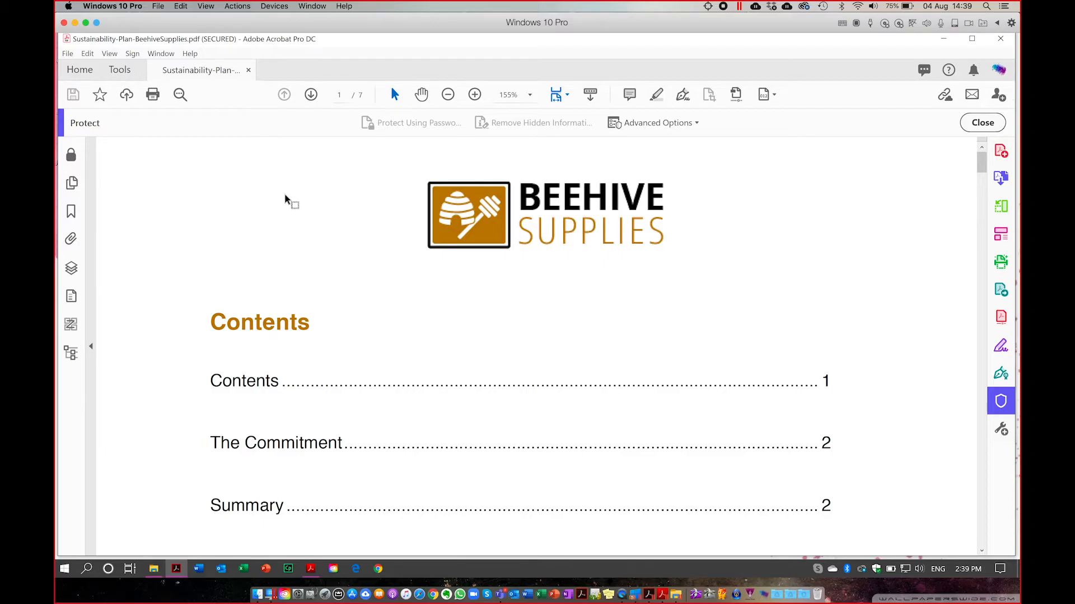
Open the plan's Document Properties Security tab and its Password Security – Settings dialog.
{"action": "left_click", "coordinate": [67, 54]}
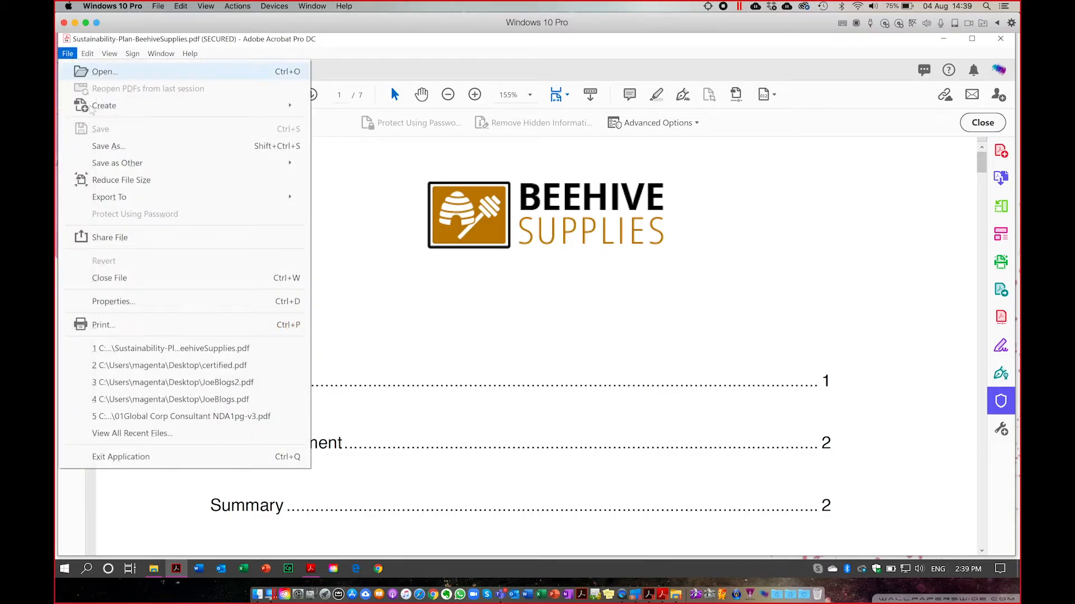
{"action": "left_click", "coordinate": [129, 305]}
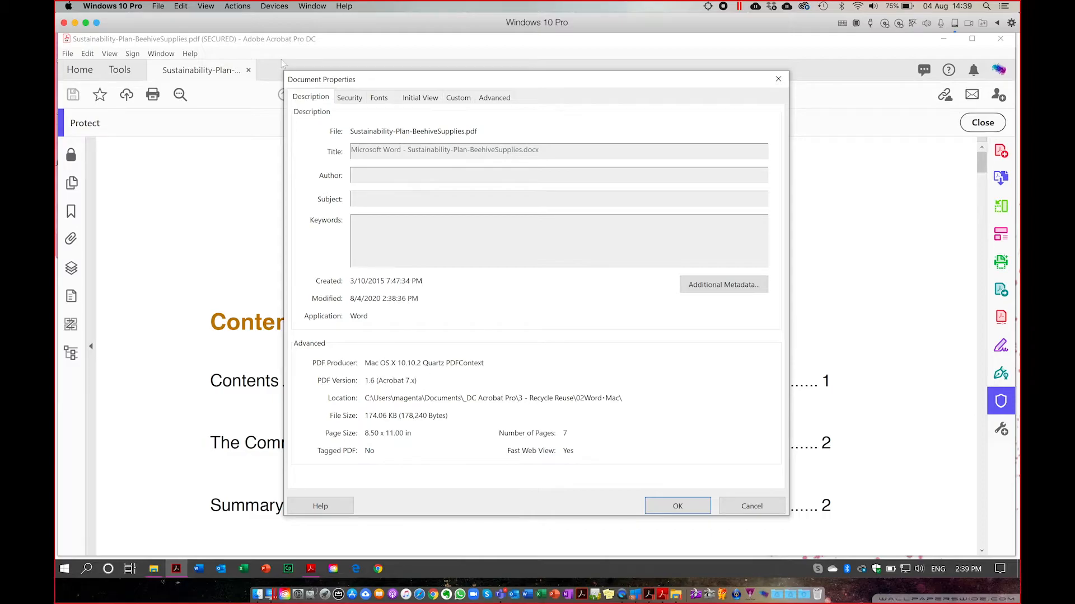
{"action": "left_click", "coordinate": [348, 98]}
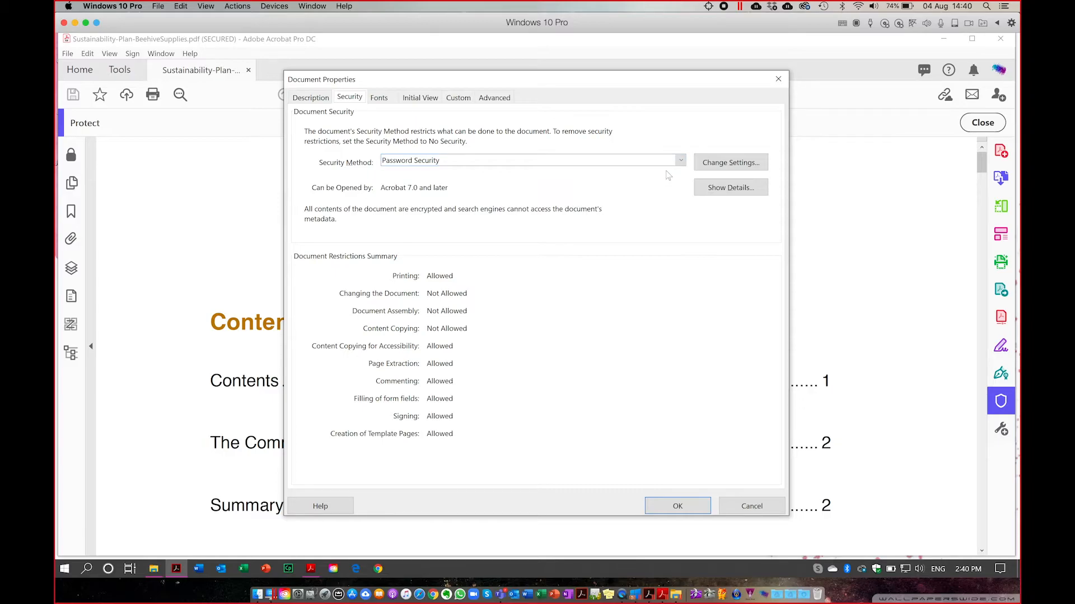
{"action": "left_click", "coordinate": [731, 164]}
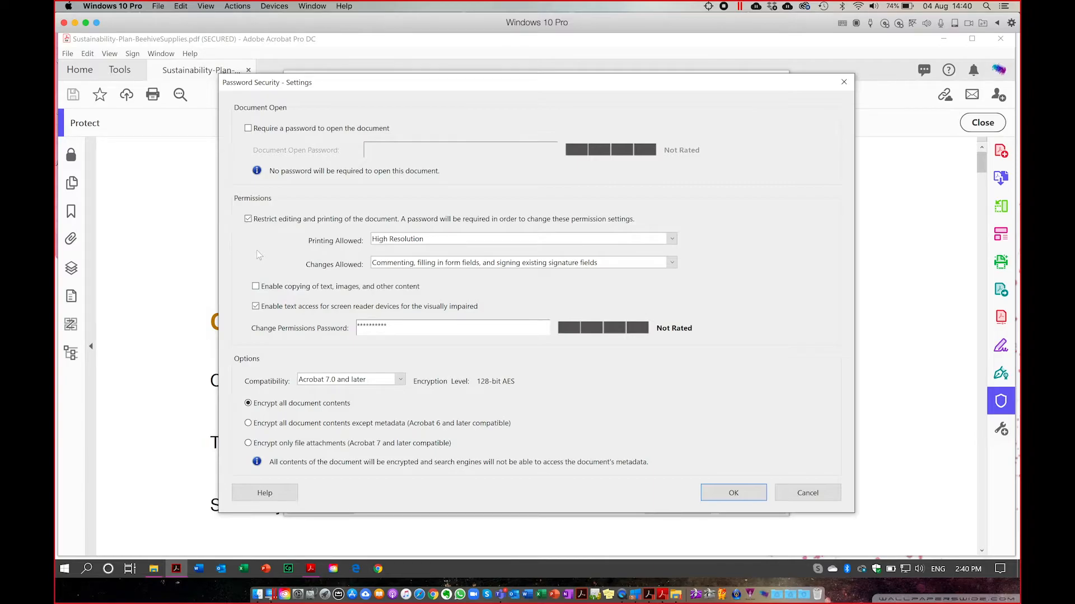
Try unchecking Restrict editing, dismiss the password error, and cancel both security dialogs.
{"action": "left_click", "coordinate": [248, 219]}
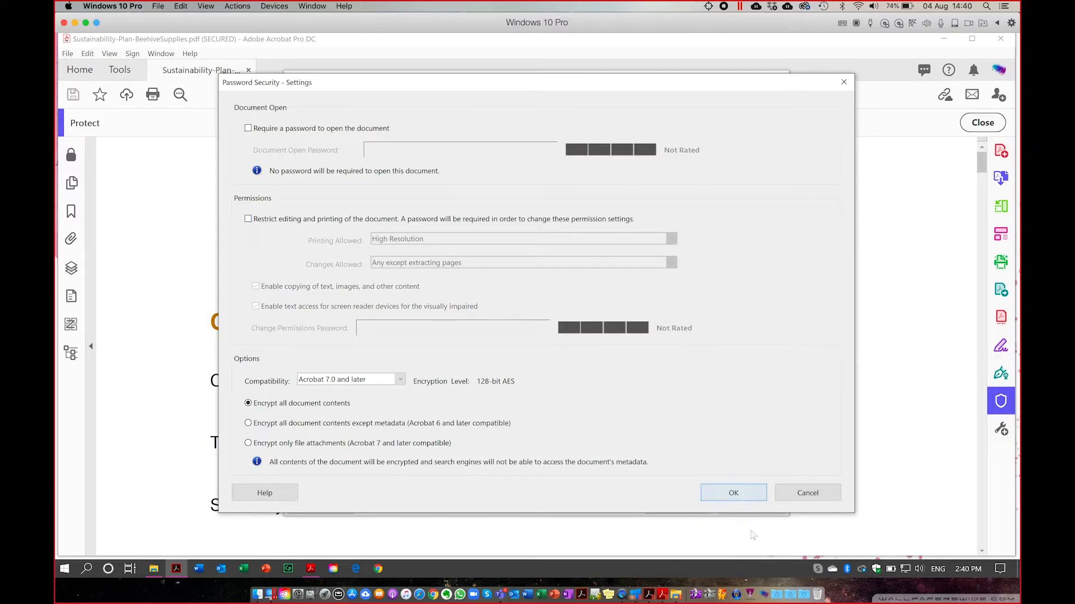
{"action": "left_click", "coordinate": [734, 494]}
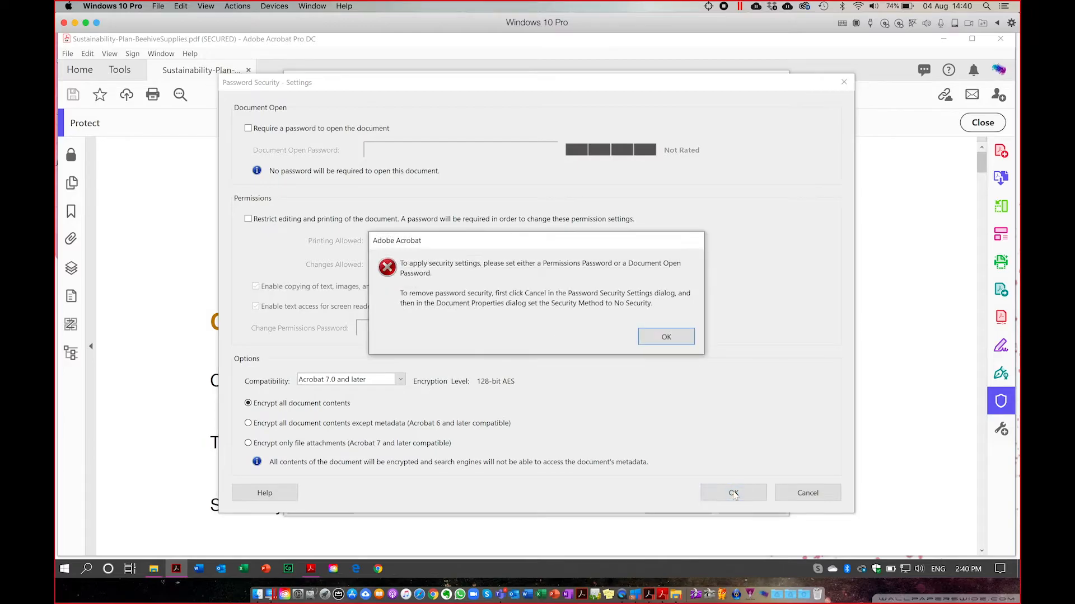
{"action": "left_click", "coordinate": [674, 338]}
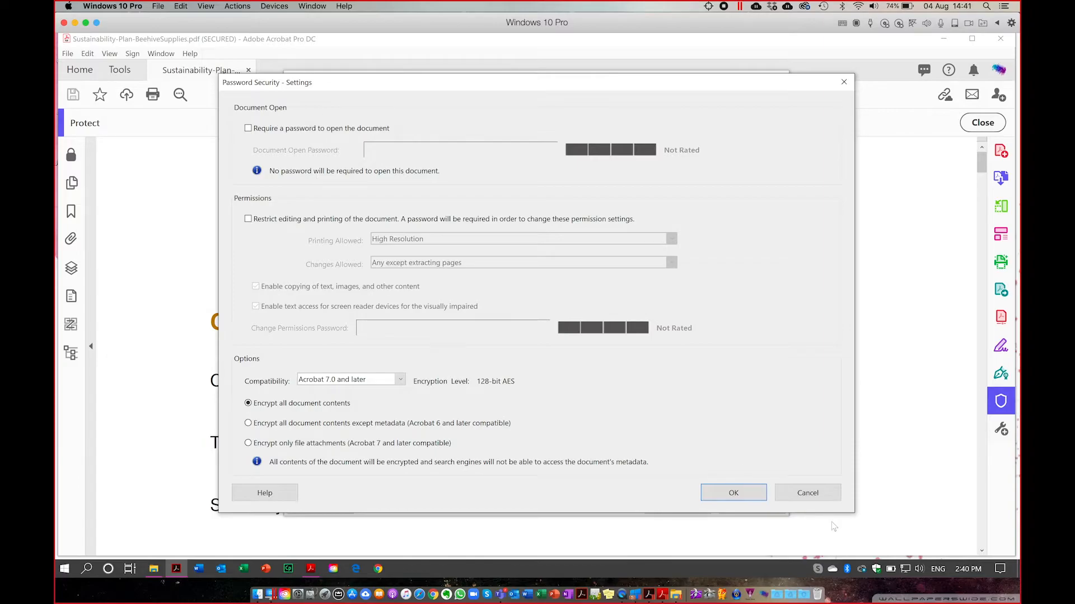
{"action": "left_click", "coordinate": [807, 493]}
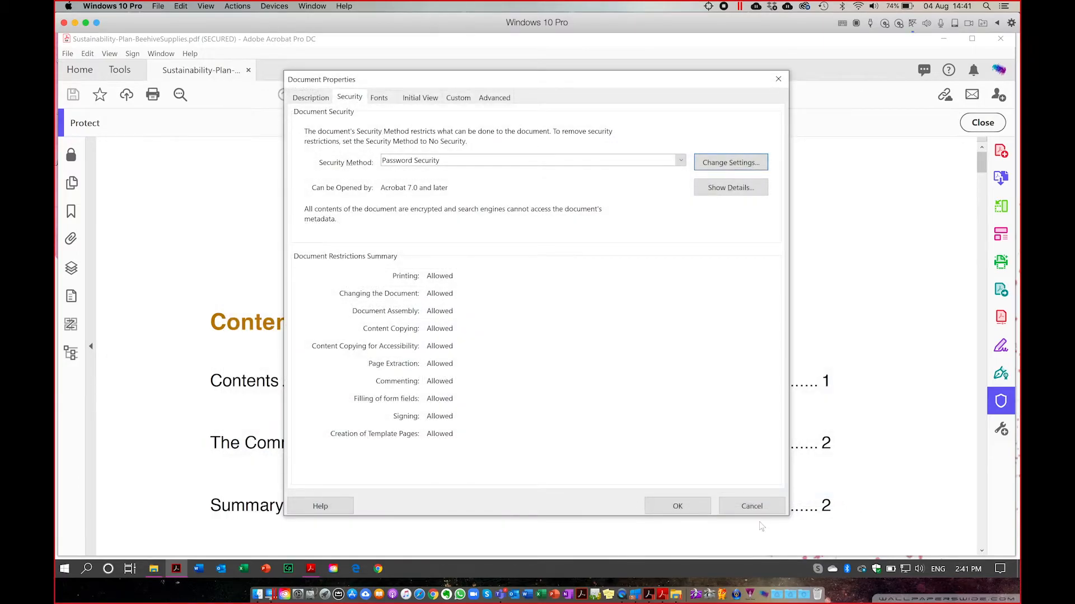
{"action": "left_click", "coordinate": [752, 506]}
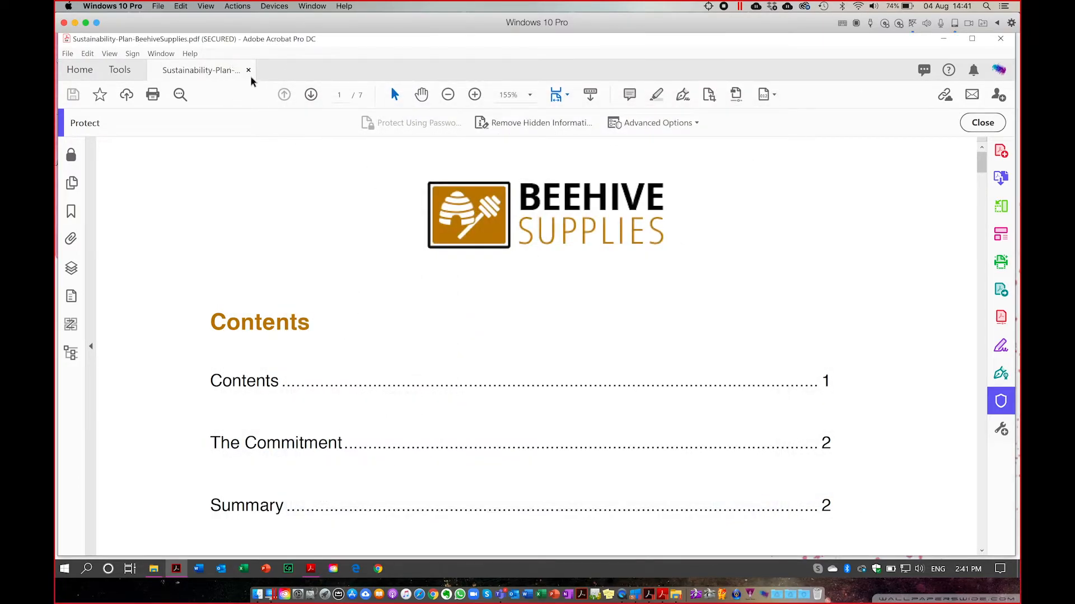
Close the Sustainability Plan and open 01Global Corp Consultant NDA1pg-v3 from Recent with its Protect tools.
{"action": "left_click", "coordinate": [248, 71]}
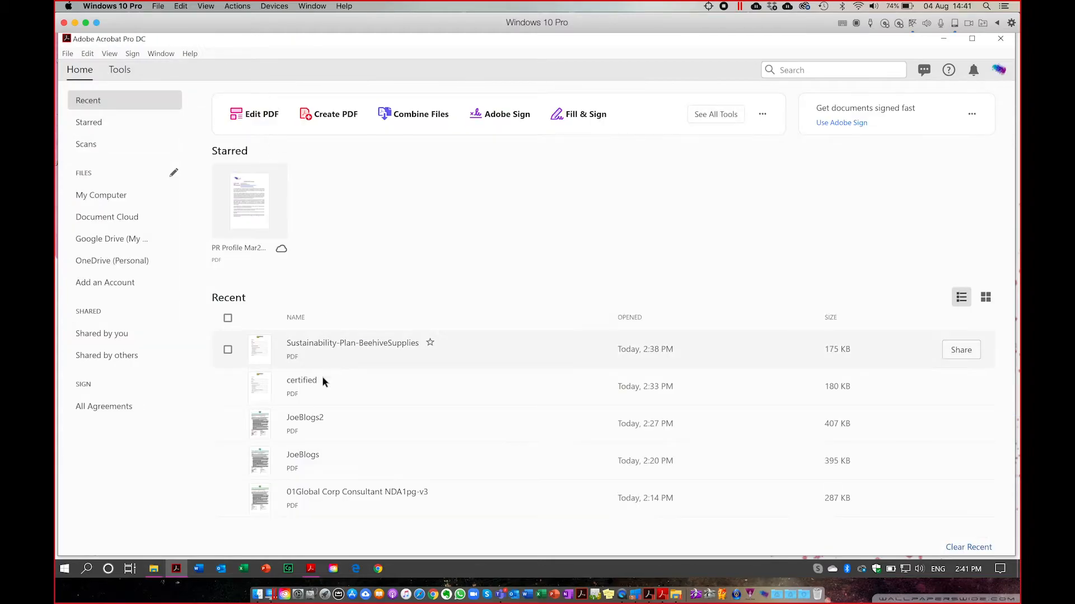
{"action": "left_click", "coordinate": [311, 494]}
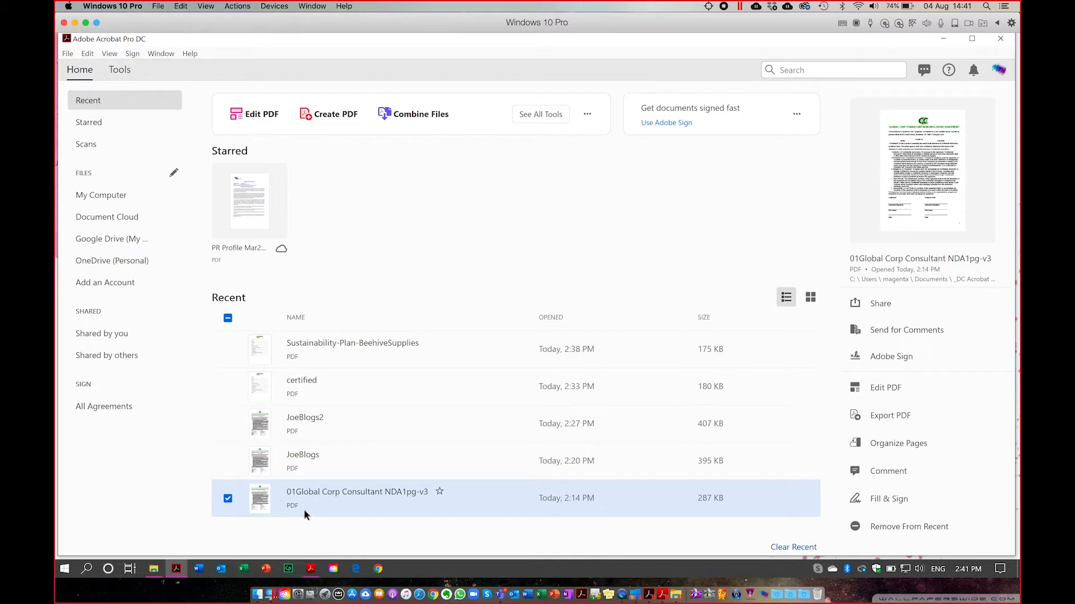
{"action": "double_click", "coordinate": [315, 498]}
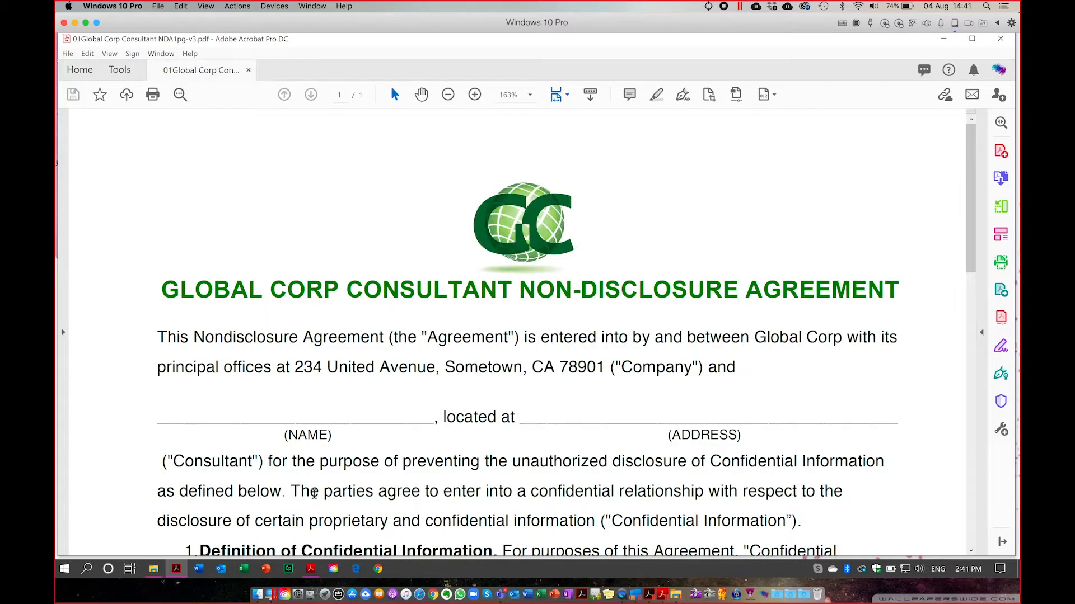
{"action": "scroll", "coordinate": [420, 227], "scroll_direction": "down", "scroll_amount": 2}
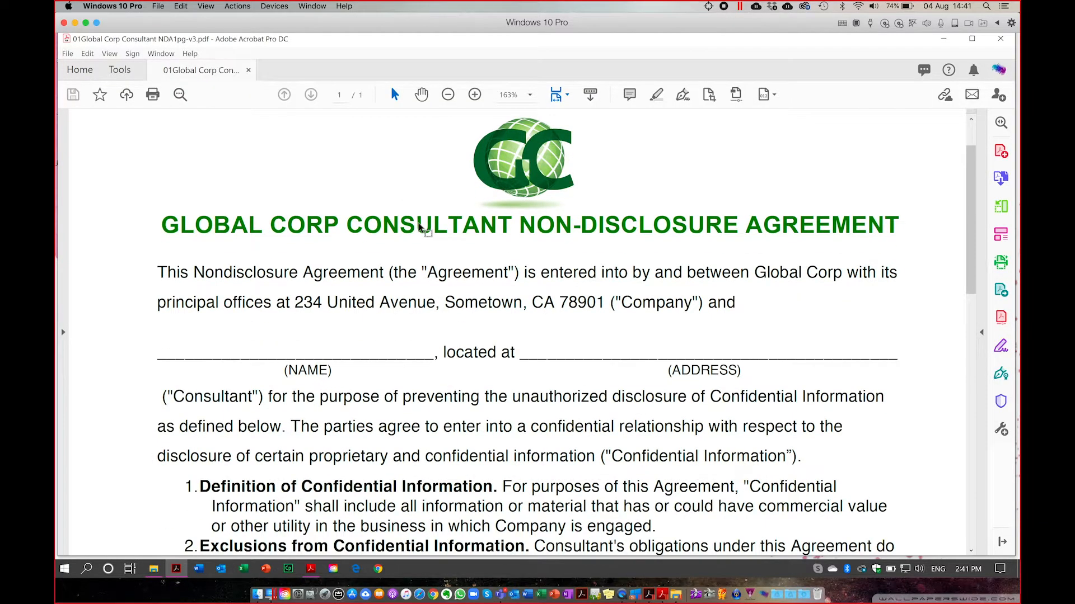
{"action": "left_click", "coordinate": [1001, 403]}
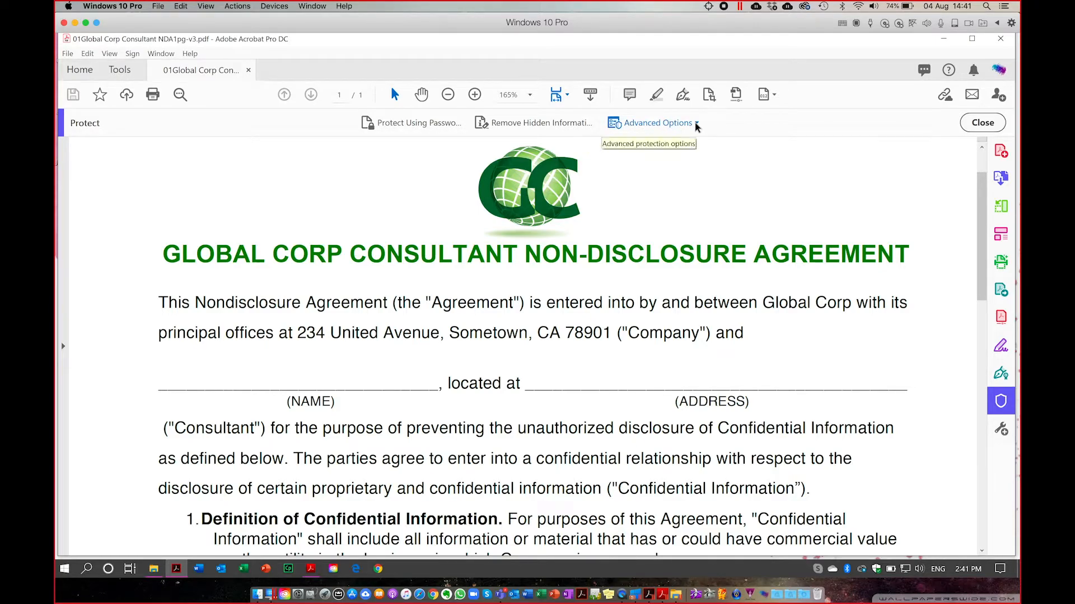
{"action": "left_click", "coordinate": [67, 53]}
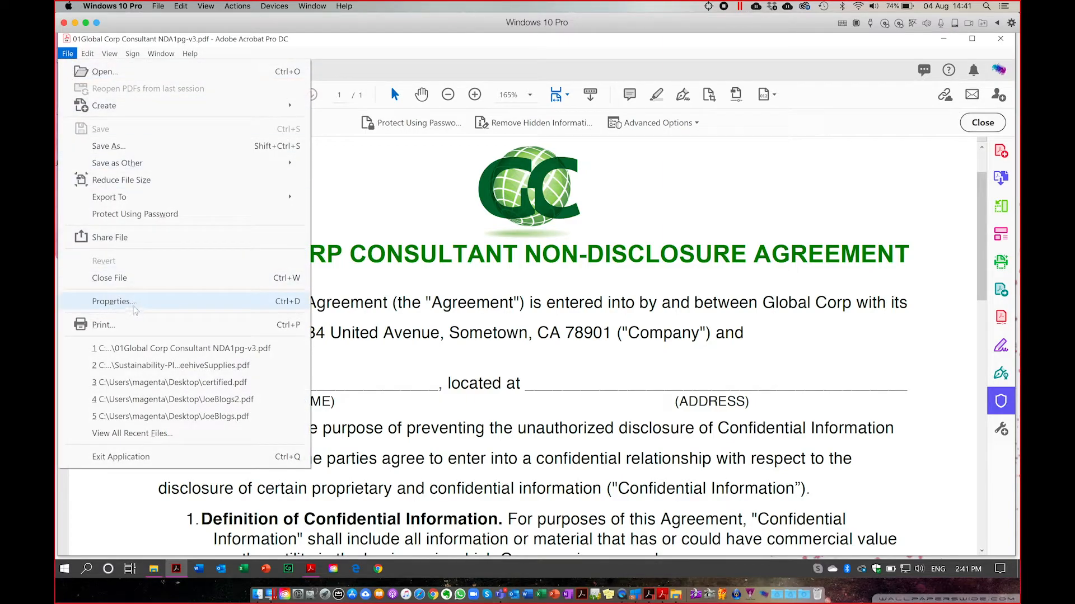
Set the NDA's Security Method to Password Security in Document Properties.
{"action": "left_click", "coordinate": [134, 307]}
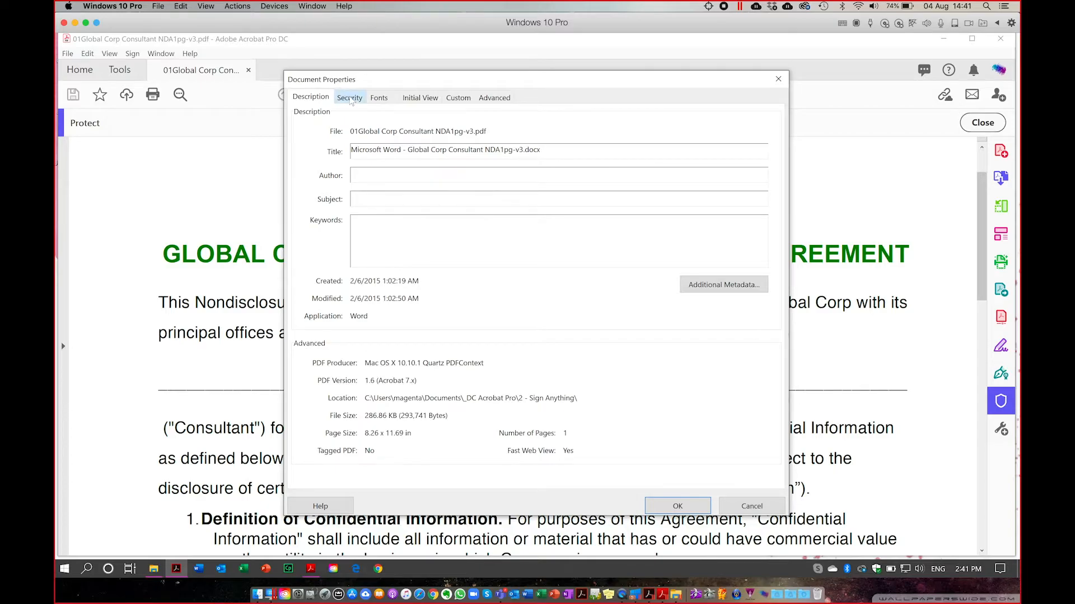
{"action": "left_click", "coordinate": [350, 98]}
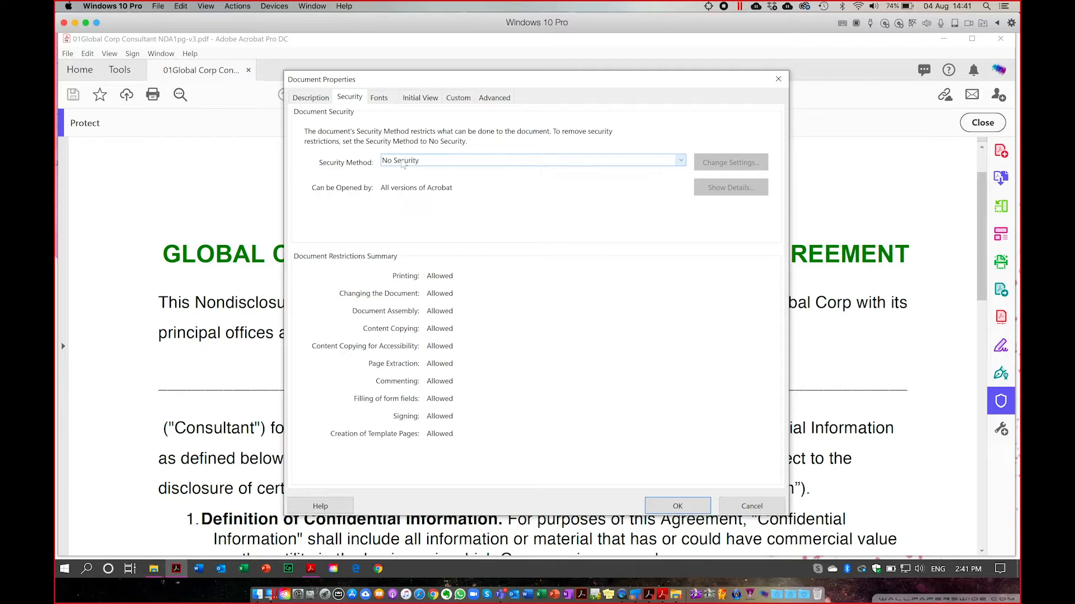
{"action": "left_click", "coordinate": [680, 161]}
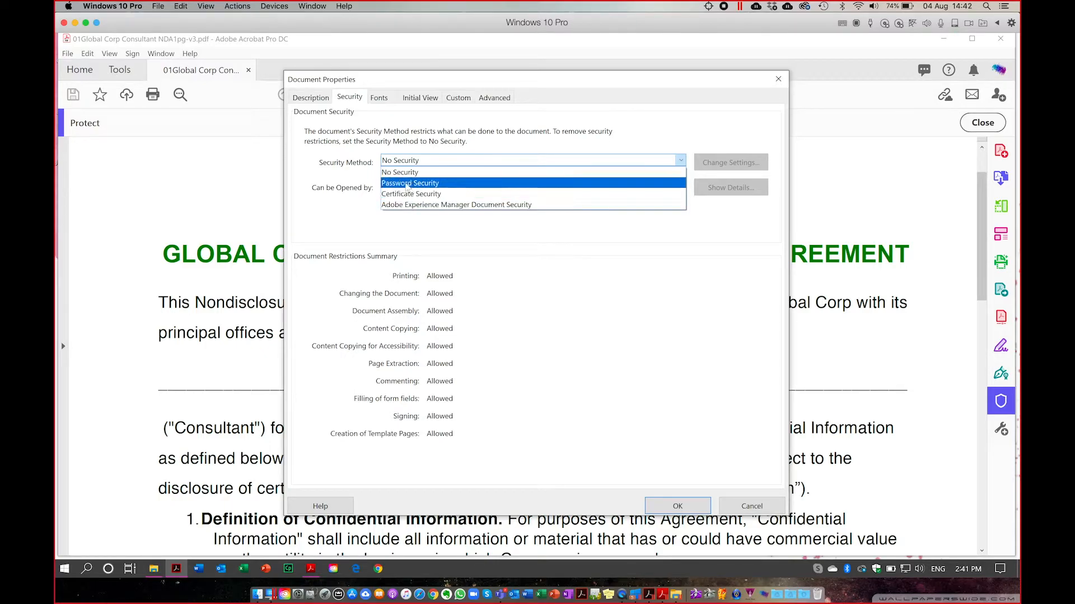
{"action": "left_click", "coordinate": [407, 186]}
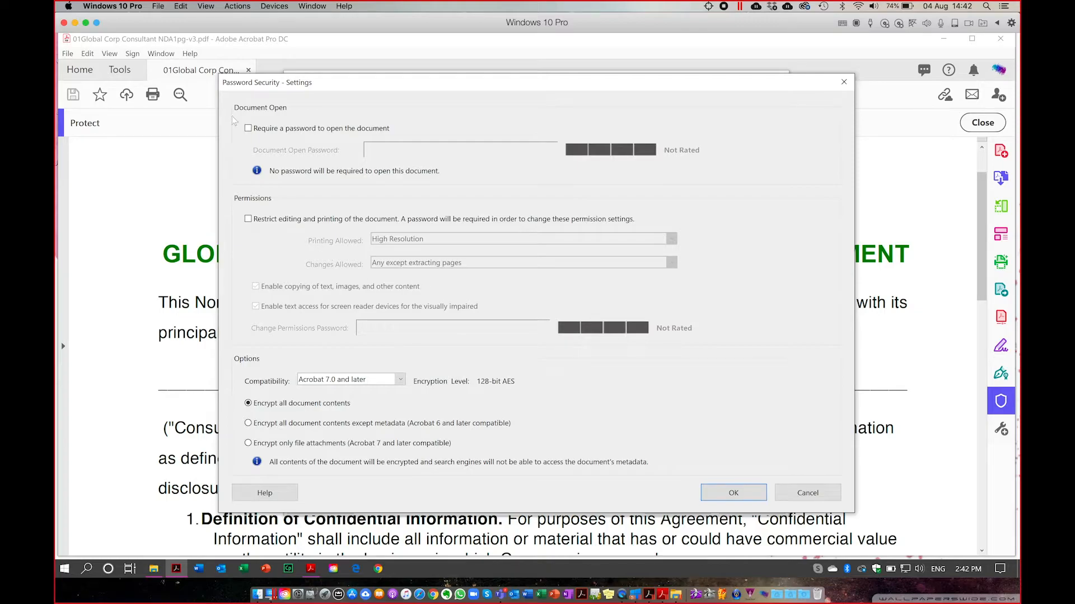
Try the NDA's password options, leaving no open password, editing restricted and printing set to None.
{"action": "left_click", "coordinate": [248, 128]}
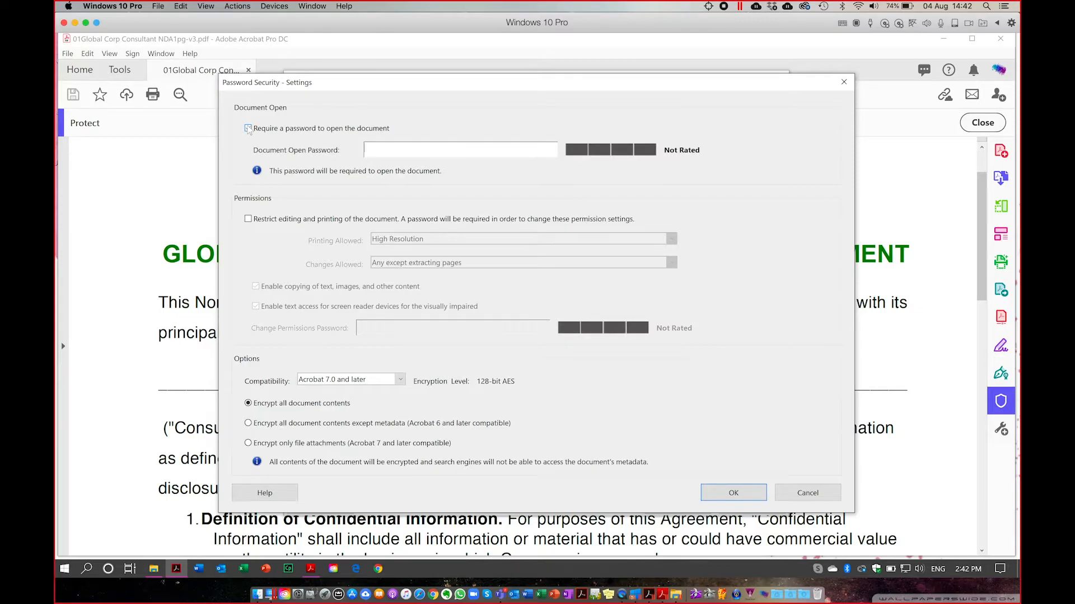
{"action": "left_click", "coordinate": [248, 128]}
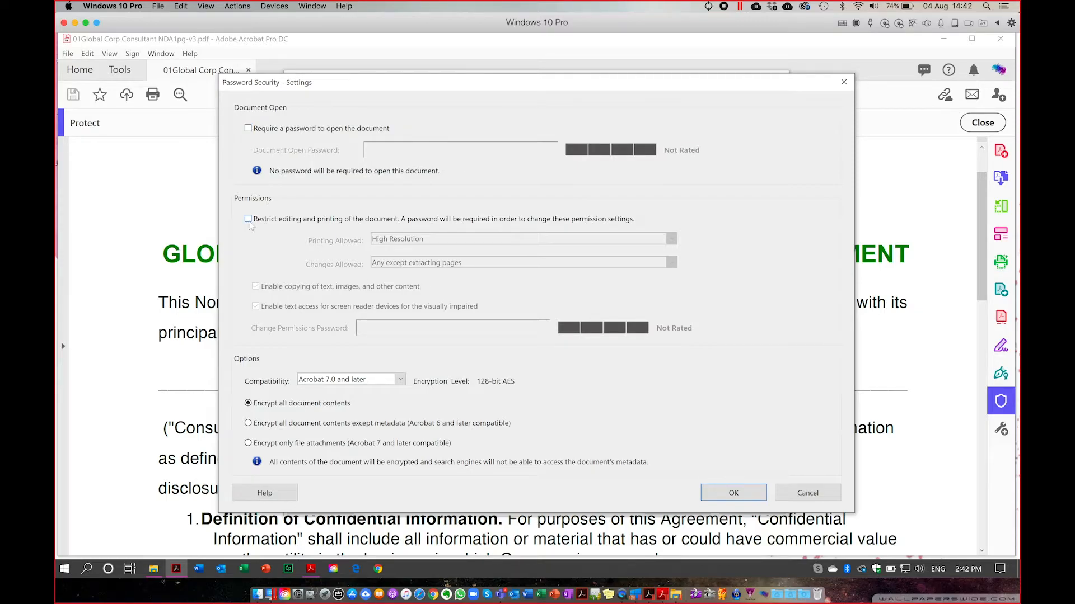
{"action": "left_click", "coordinate": [248, 220]}
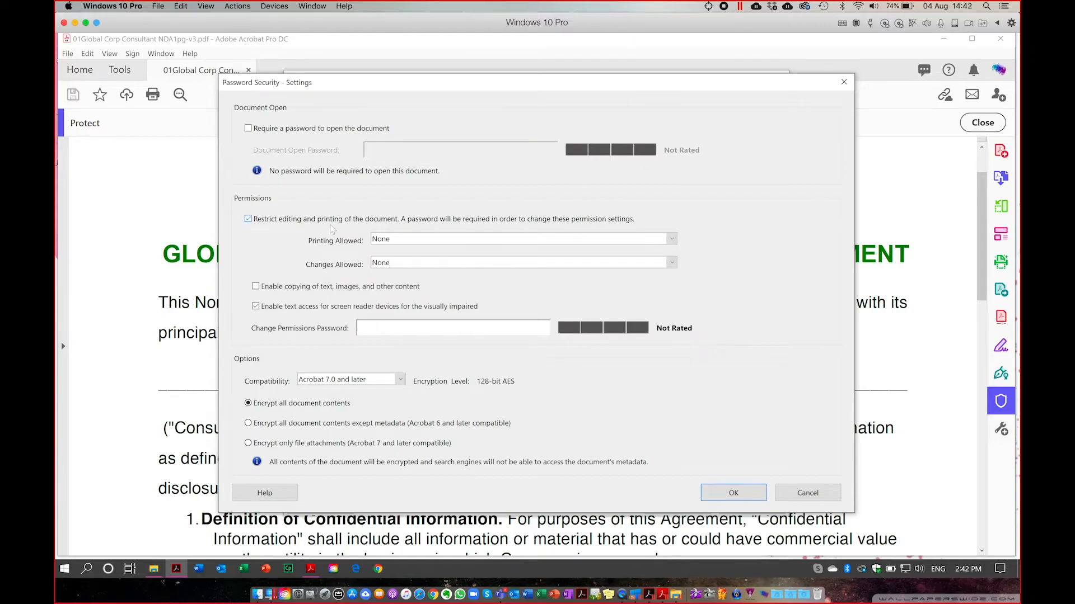
{"action": "left_click", "coordinate": [394, 241]}
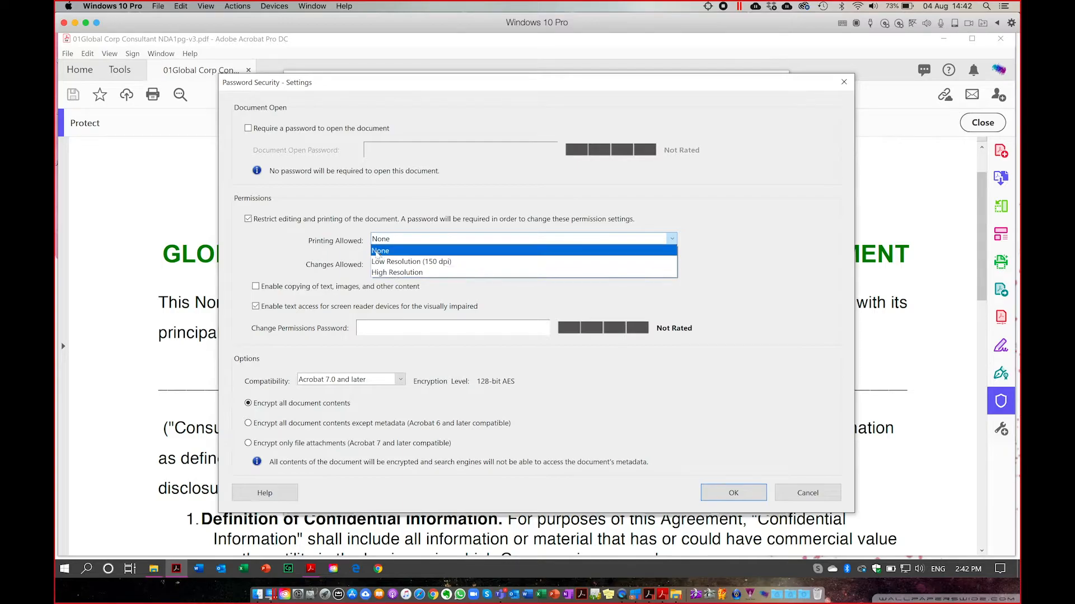
{"action": "left_click", "coordinate": [391, 252]}
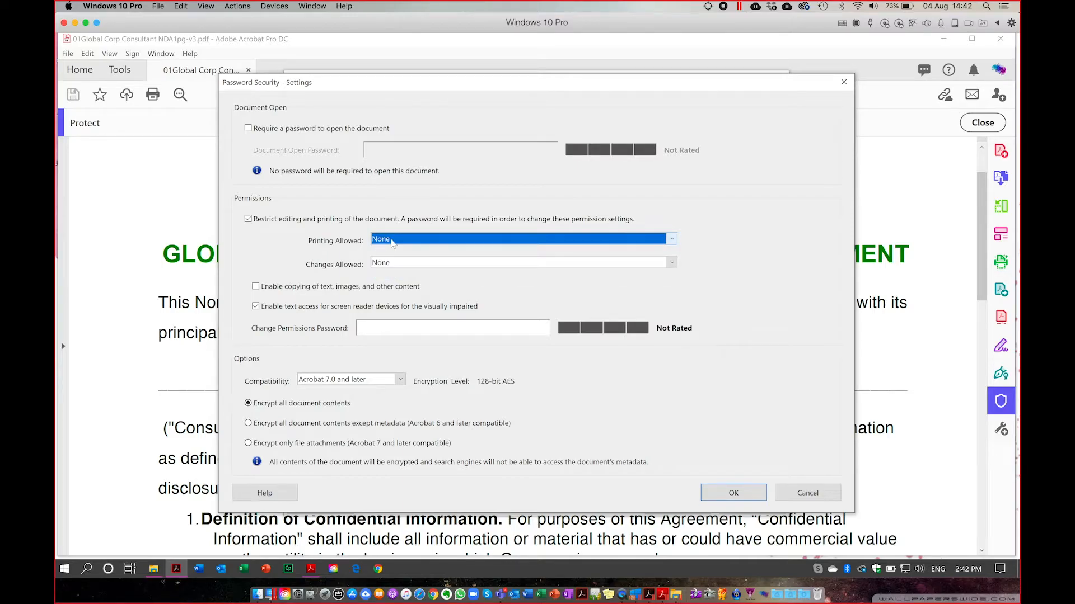
Allow only commenting, form filling and signing, then cancel the Password Security settings.
{"action": "left_click", "coordinate": [384, 263]}
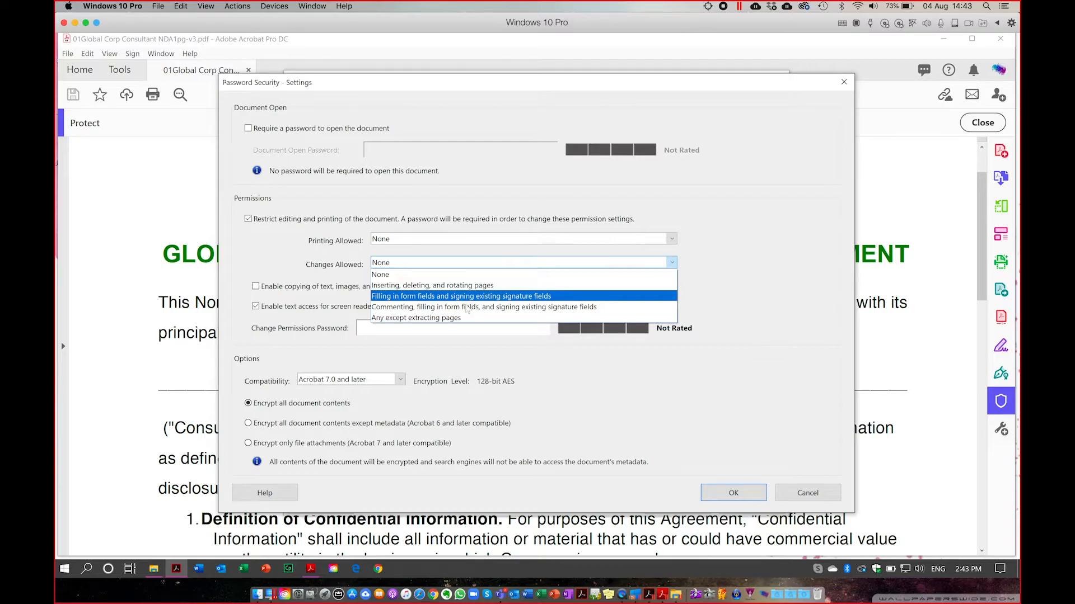
{"action": "left_click", "coordinate": [469, 307]}
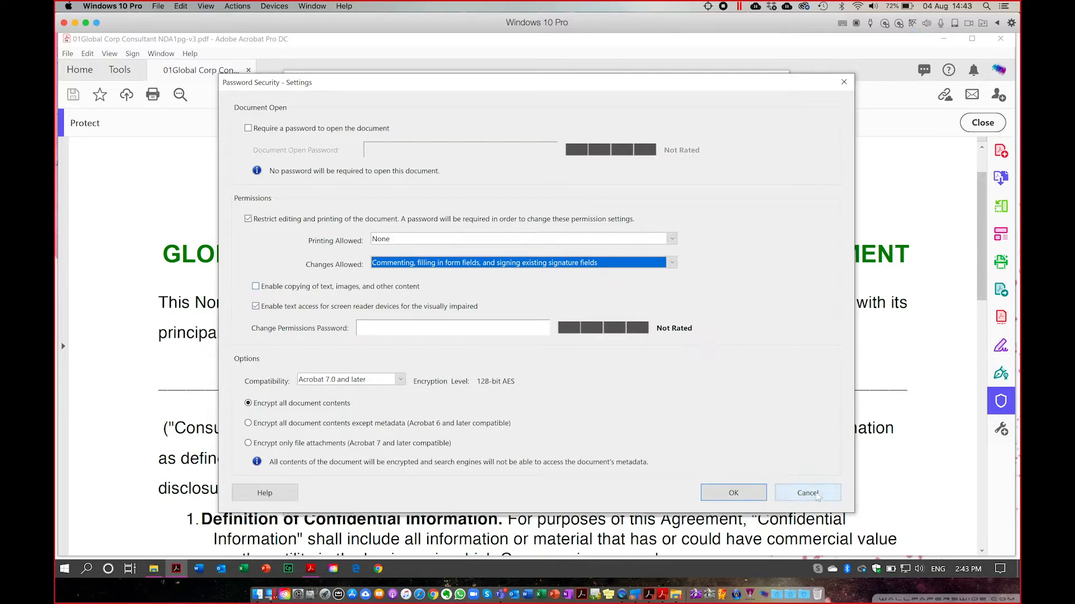
{"action": "left_click", "coordinate": [816, 495]}
Close Document Properties, confirm the text 'entered into by and between' is still selectable, then open the File menu.
{"action": "left_click", "coordinate": [757, 507]}
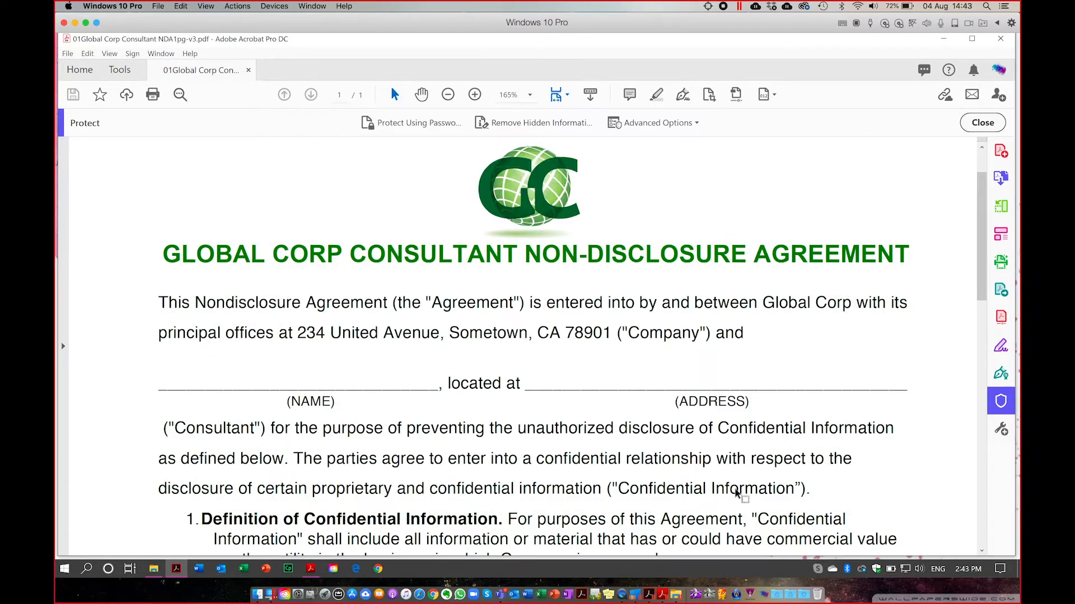
{"action": "left_click_drag", "start_coordinate": [546, 302], "coordinate": [734, 304]}
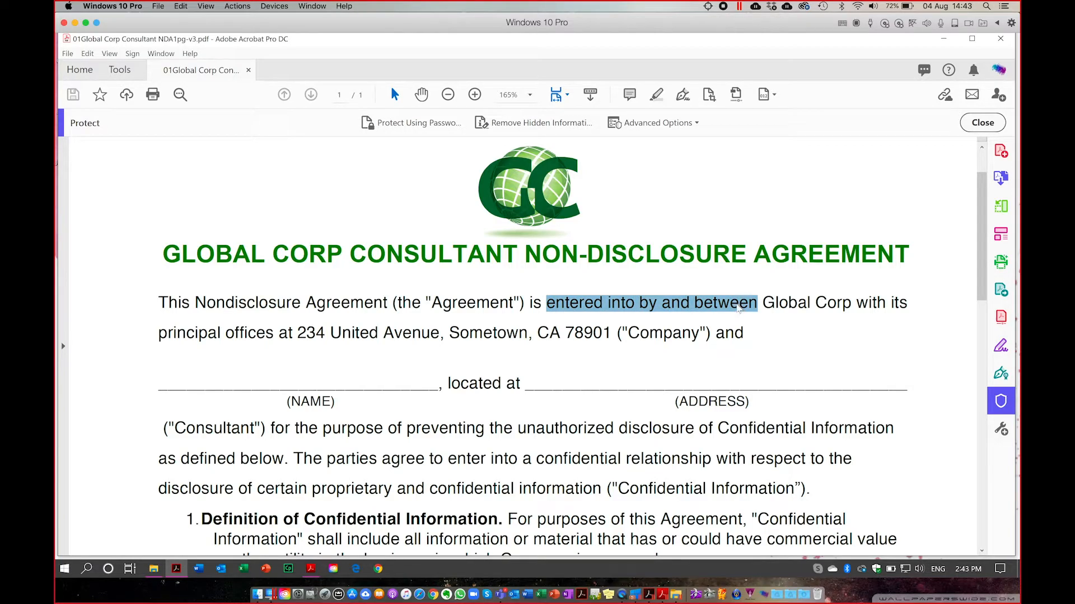
{"action": "right_click", "coordinate": [738, 307]}
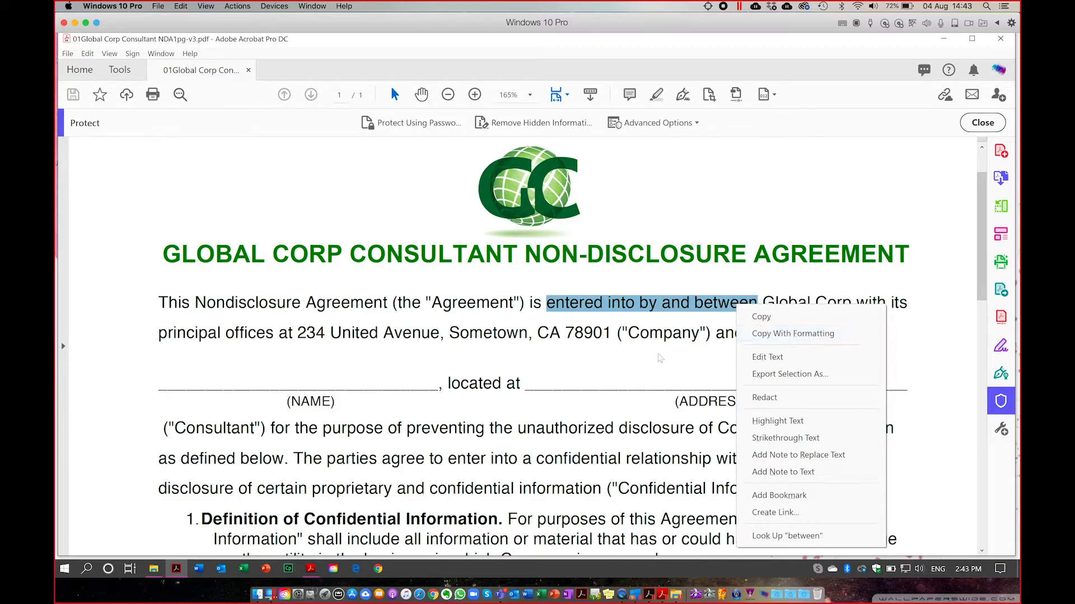
{"action": "left_click", "coordinate": [640, 353]}
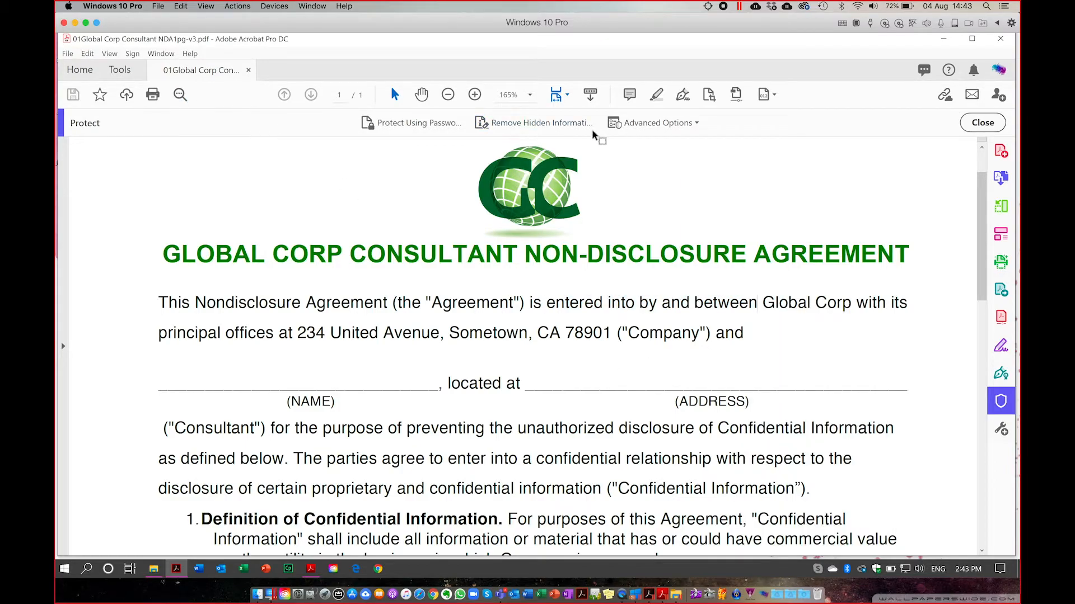
{"action": "left_click", "coordinate": [644, 126]}
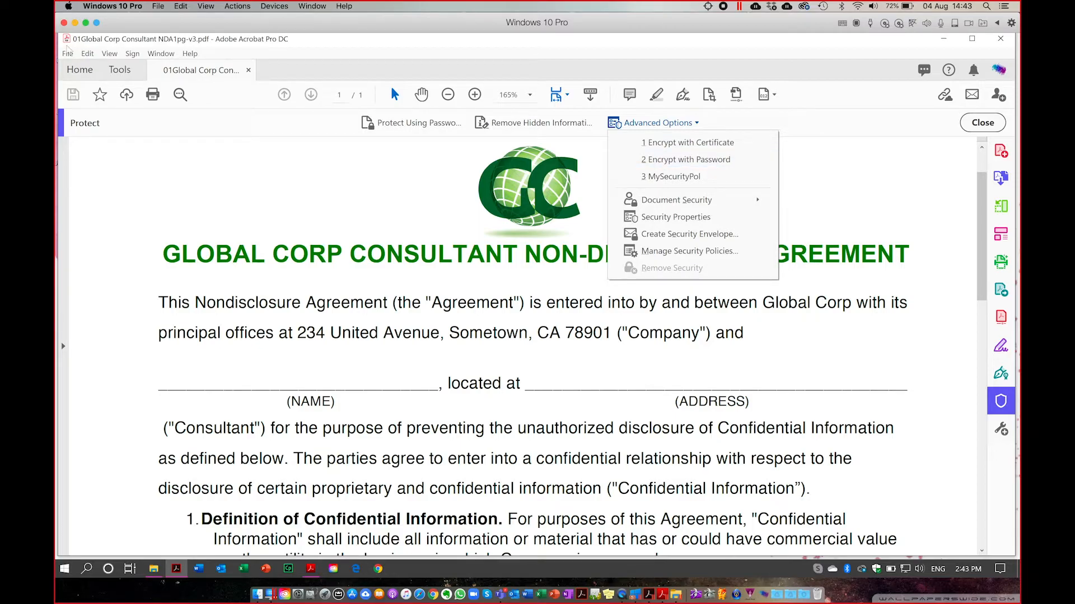
{"action": "left_click", "coordinate": [67, 52]}
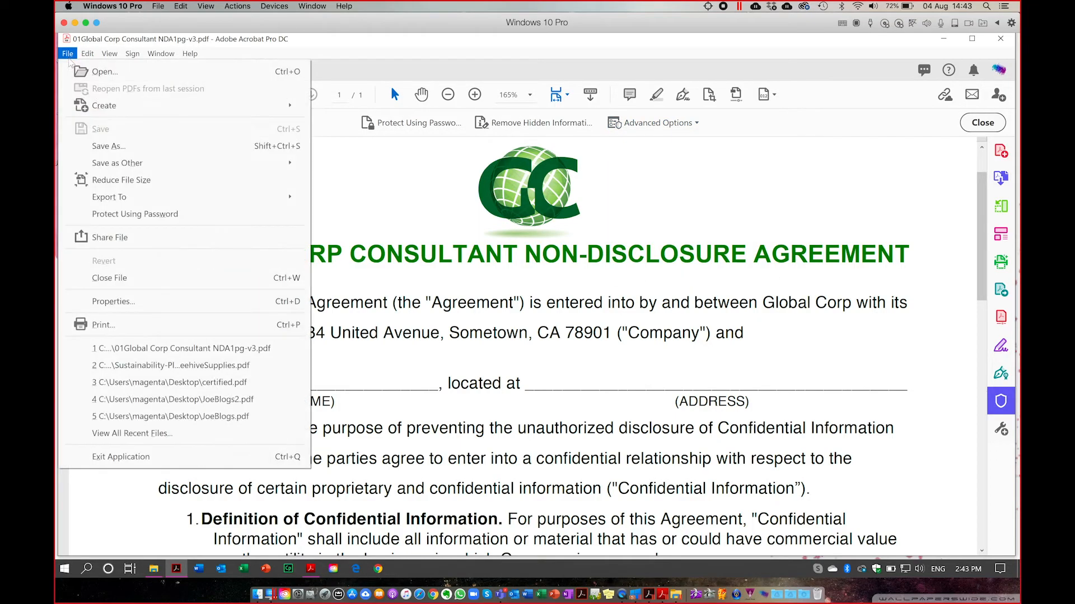
Choose Password Security for the NDA with editing restricted and text copying disallowed.
{"action": "left_click", "coordinate": [127, 303]}
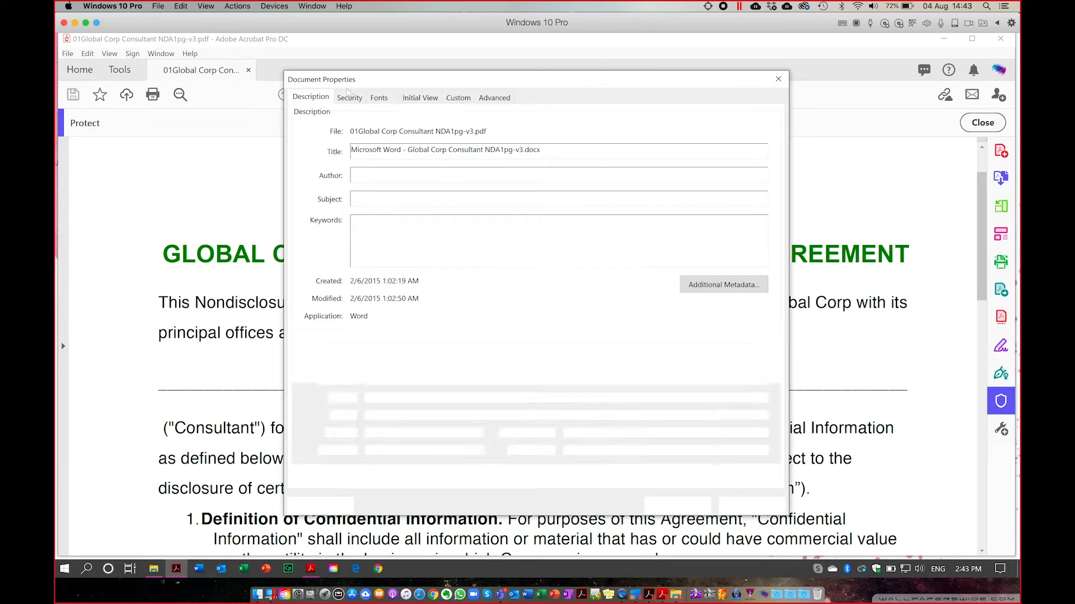
{"action": "left_click", "coordinate": [350, 97]}
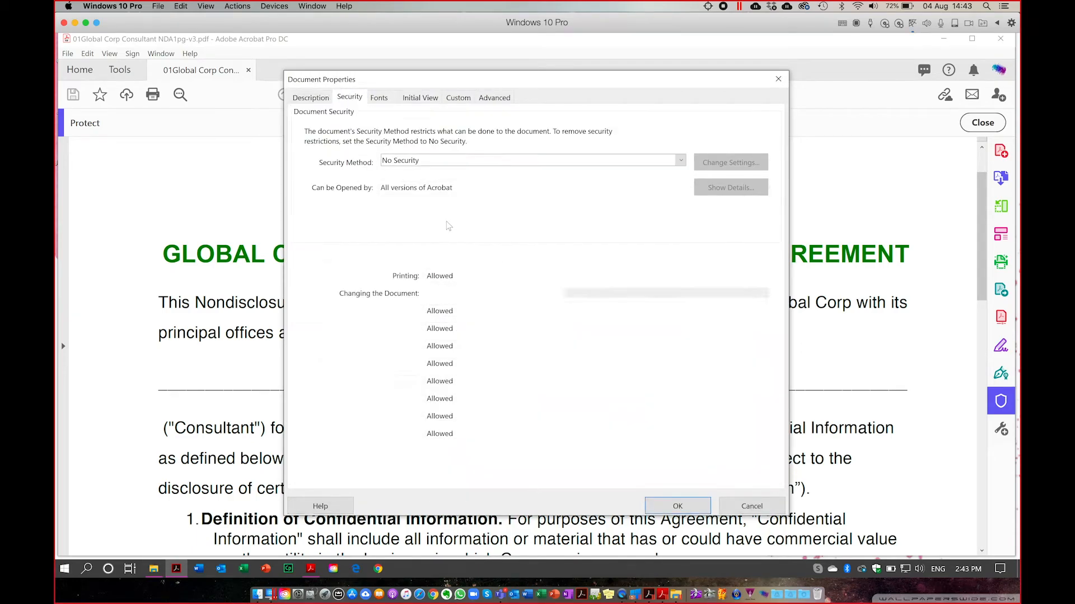
{"action": "left_click", "coordinate": [401, 162]}
{"action": "left_click", "coordinate": [401, 178]}
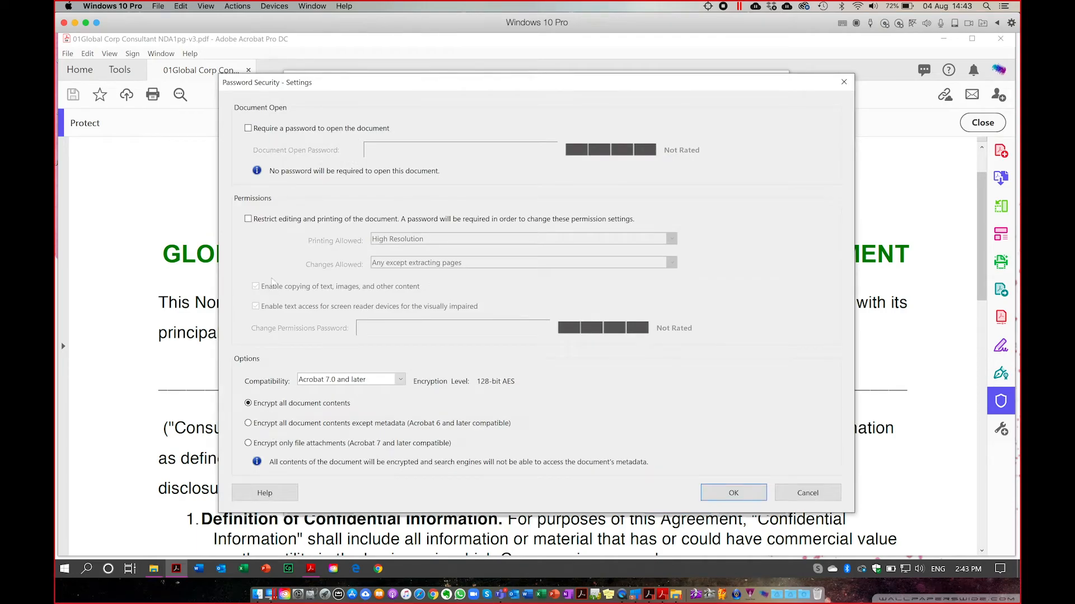
{"action": "left_click", "coordinate": [248, 219]}
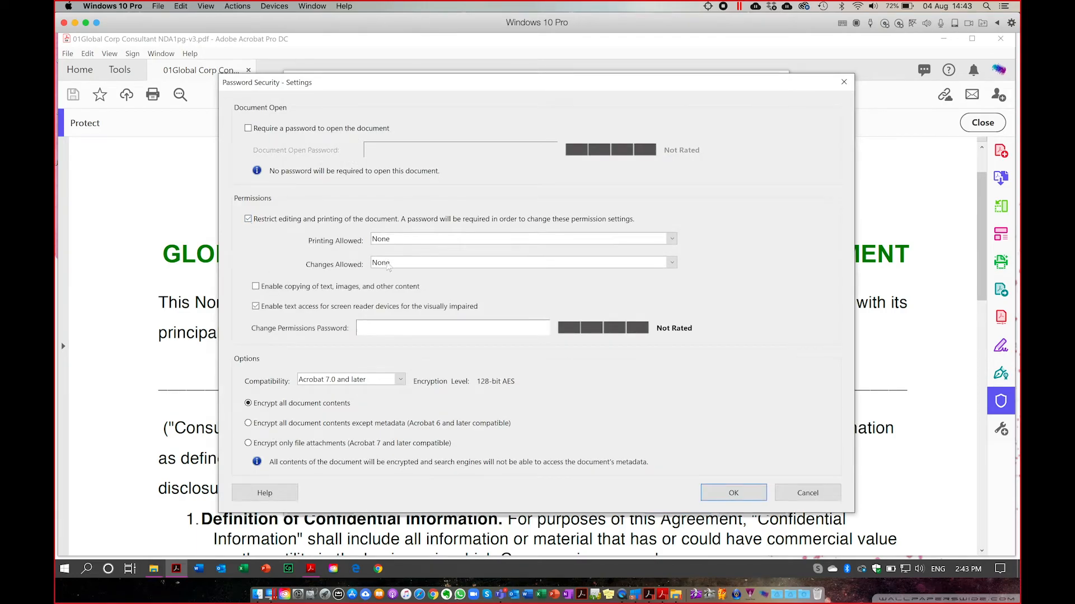
{"action": "left_click", "coordinate": [256, 286]}
{"action": "left_click", "coordinate": [256, 287]}
Set compatibility to Acrobat X and later, printing to None, and enter a permissions password.
{"action": "left_click", "coordinate": [400, 380]}
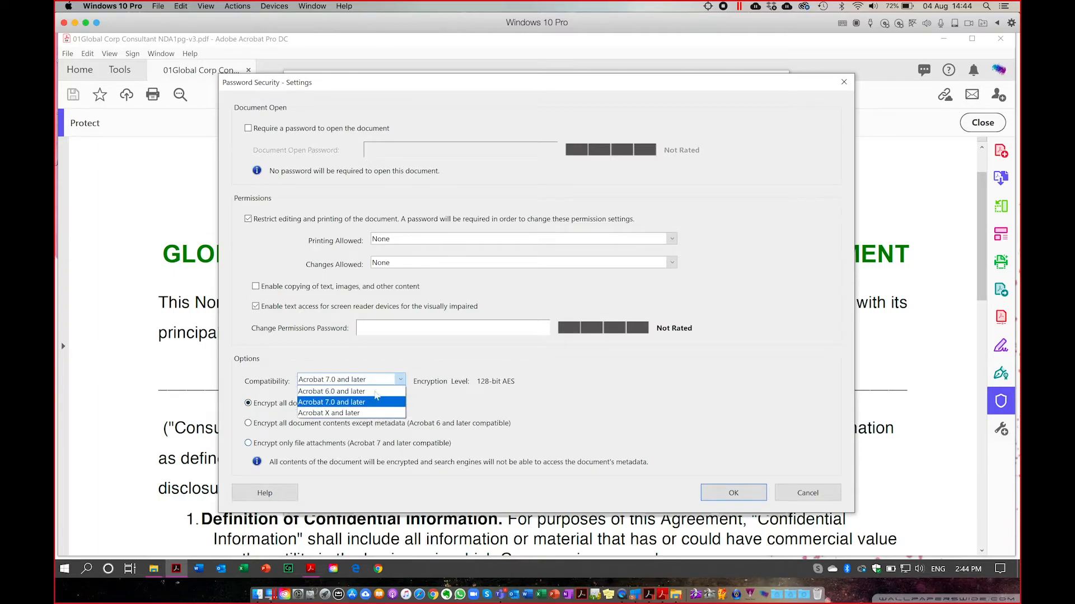
{"action": "left_click", "coordinate": [366, 413]}
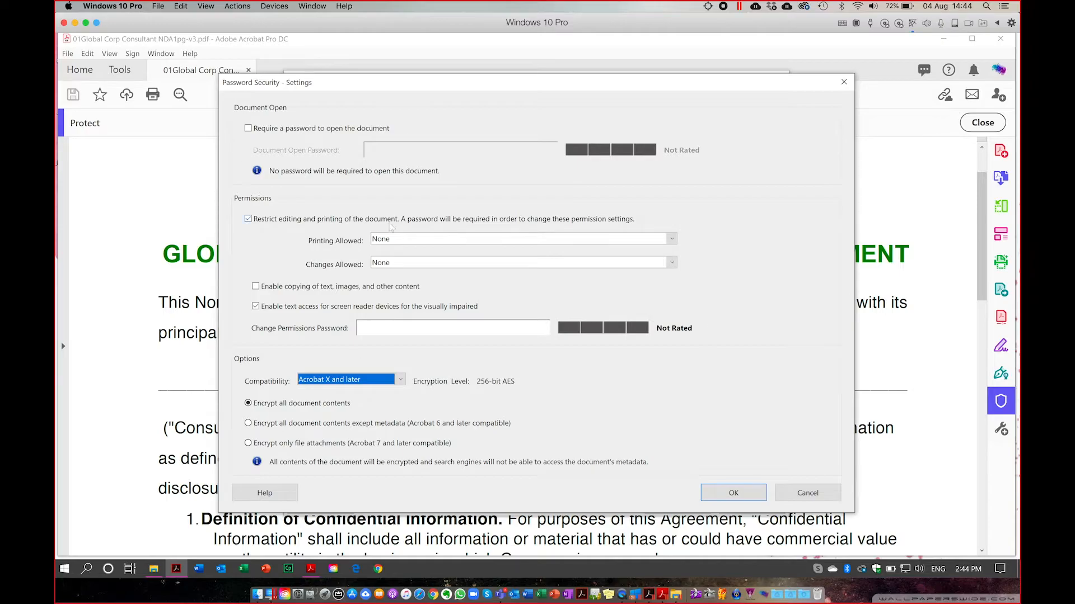
{"action": "left_click", "coordinate": [387, 240]}
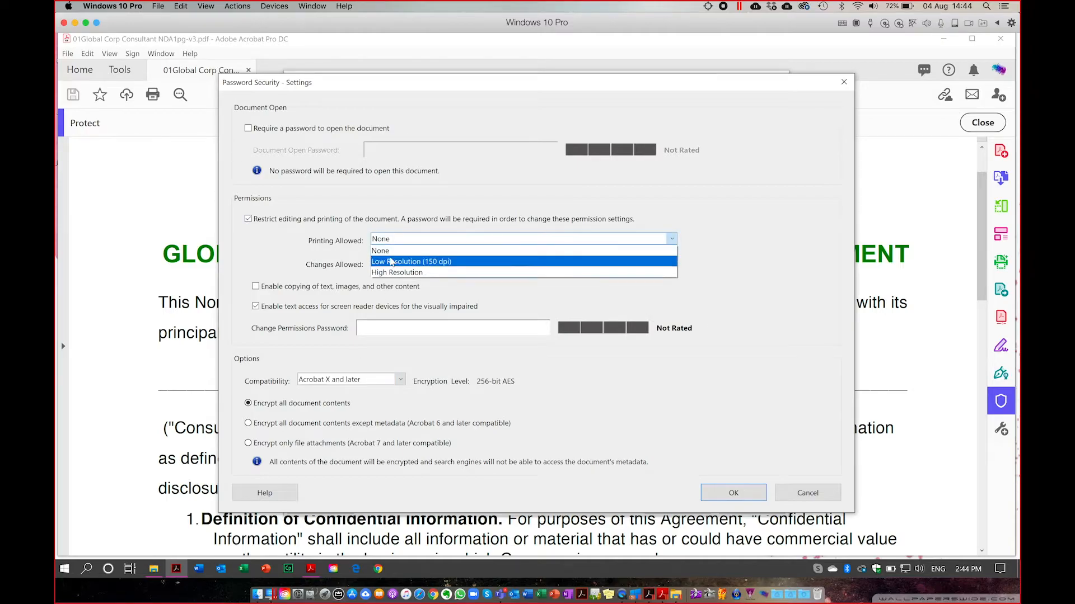
{"action": "left_click", "coordinate": [386, 252]}
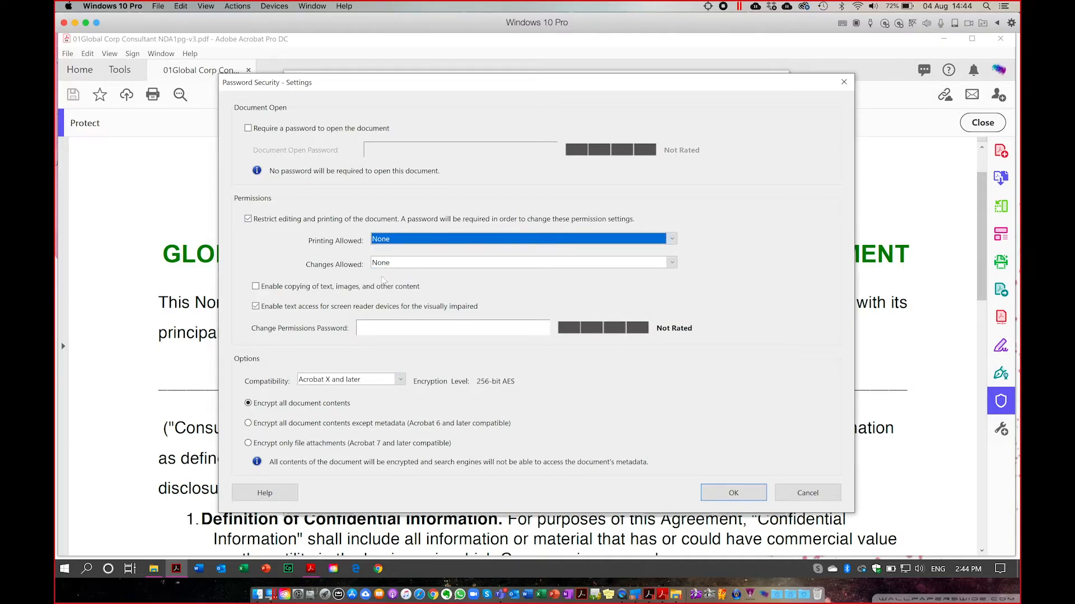
{"action": "left_click", "coordinate": [373, 325]}
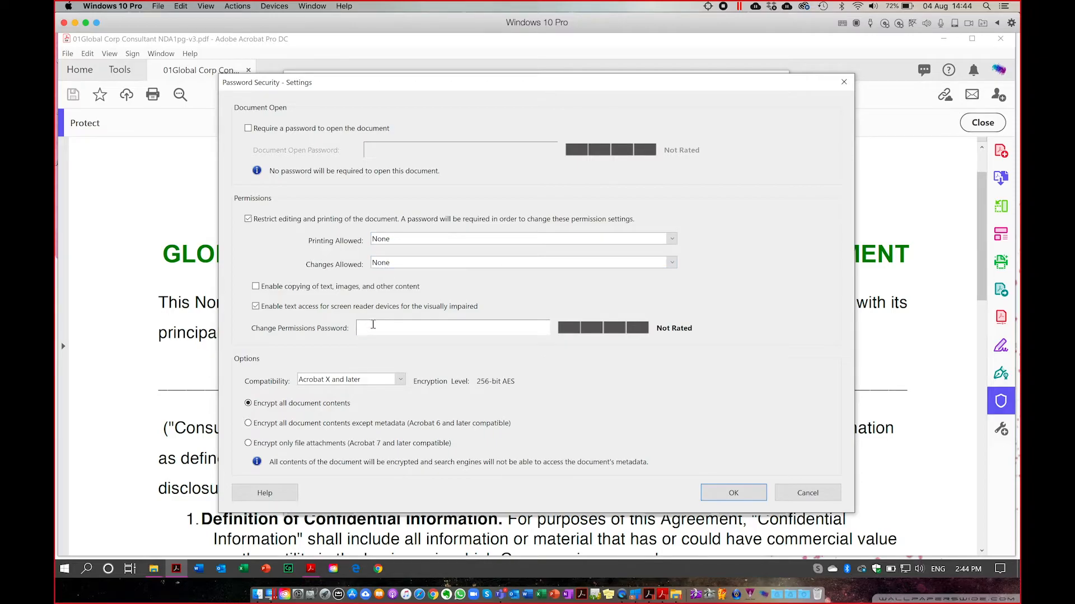
{"action": "type", "text": "**"}
{"action": "left_click_drag", "start_coordinate": [389, 325], "coordinate": [325, 319]}
{"action": "type", "text": "**********"}
Accept the settings, confirm the permissions password and acknowledge the warning and saving notices.
{"action": "left_click", "coordinate": [733, 492]}
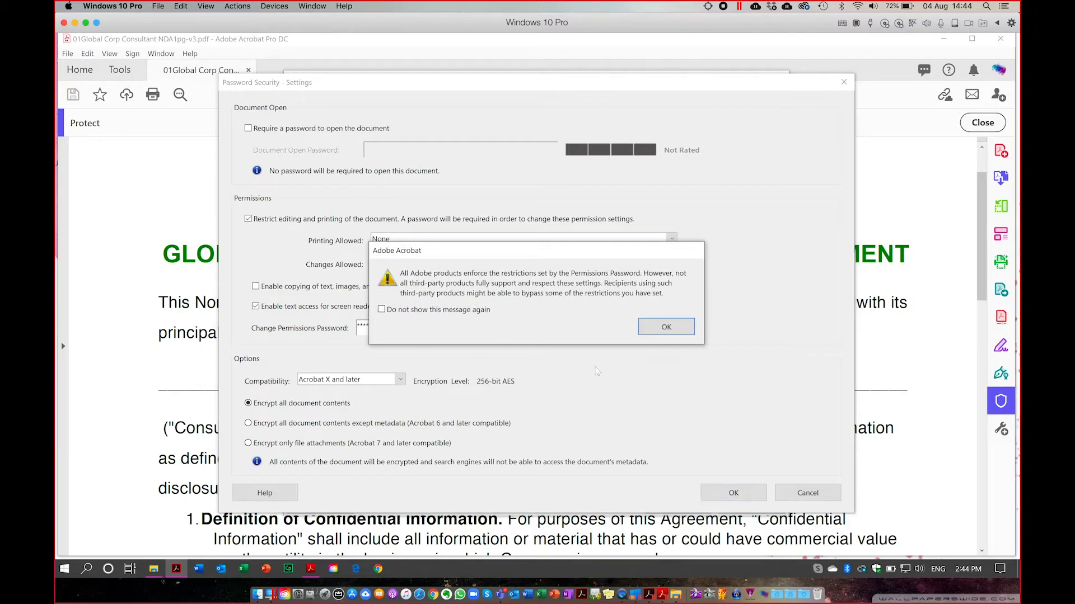
{"action": "left_click", "coordinate": [655, 331]}
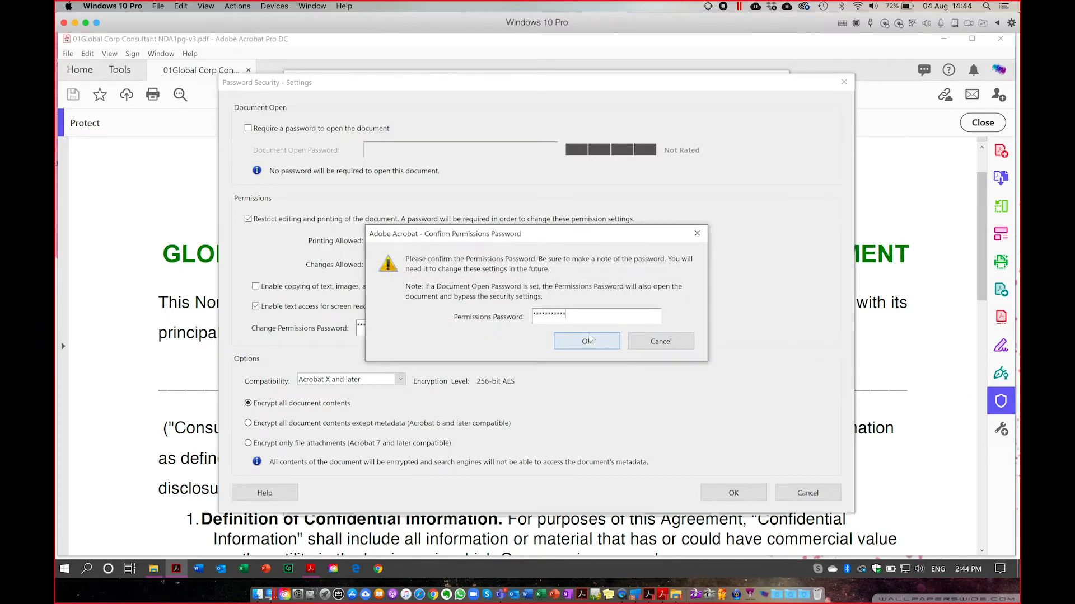
{"action": "left_click", "coordinate": [589, 342]}
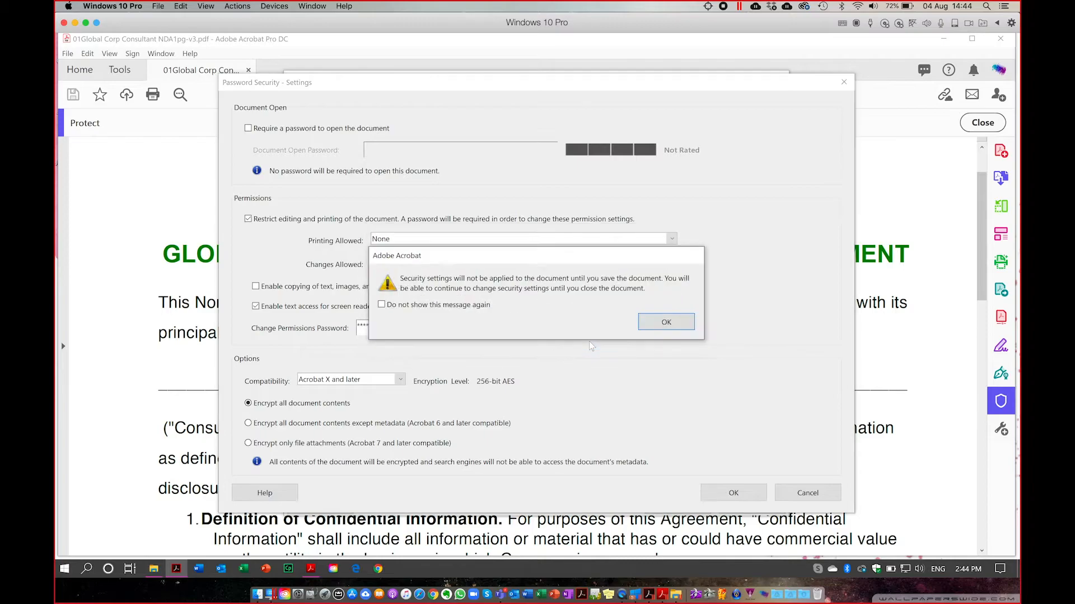
{"action": "left_click", "coordinate": [667, 323]}
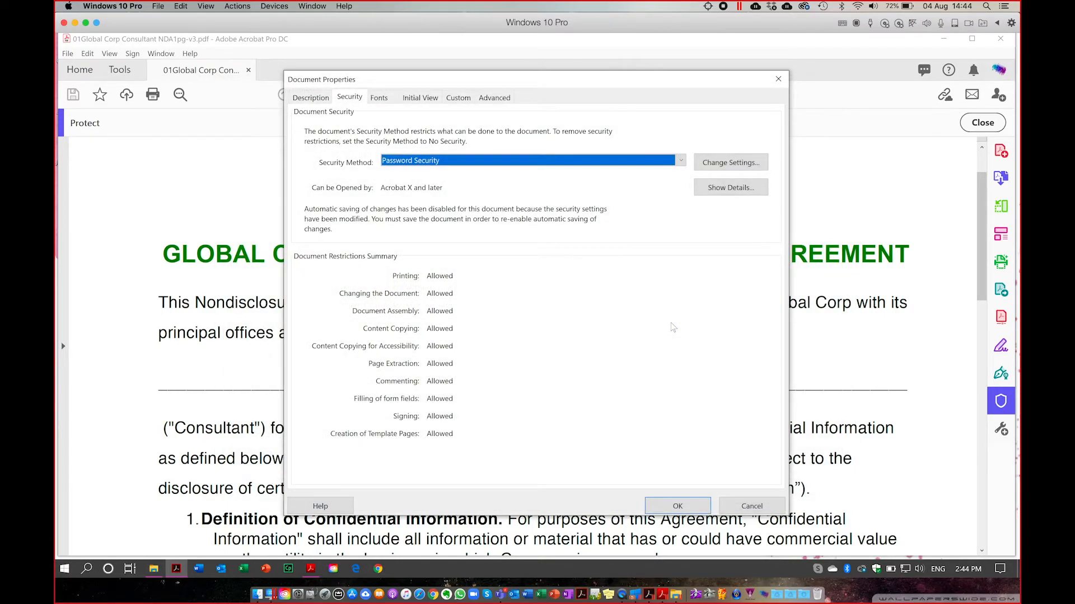
Apply the security, show the security settings side pane, and start saving the NDA as a new PDF copy.
{"action": "left_click", "coordinate": [677, 506]}
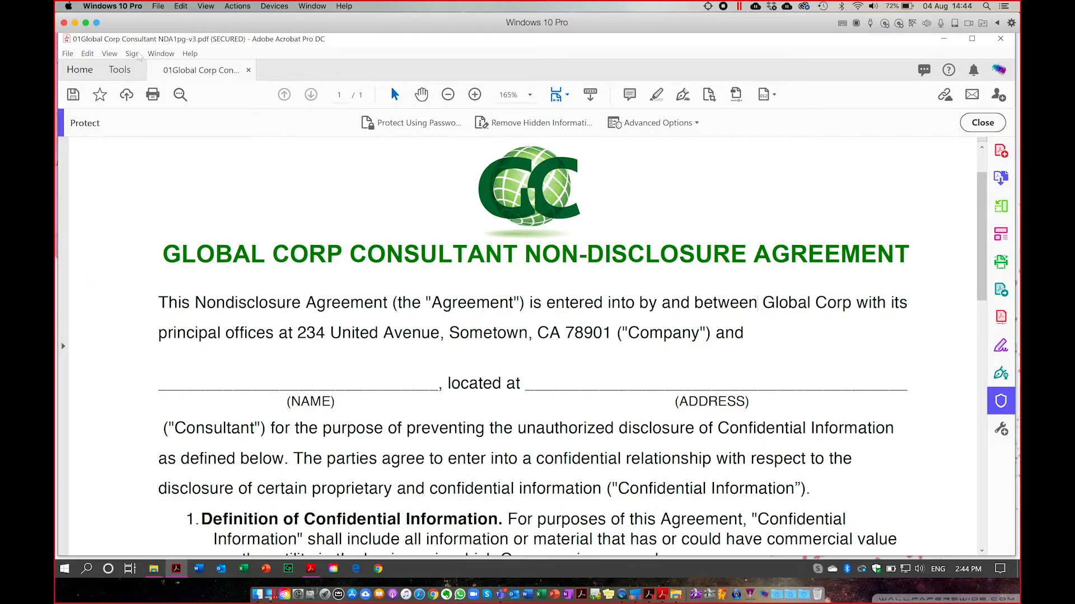
{"action": "left_click", "coordinate": [108, 54]}
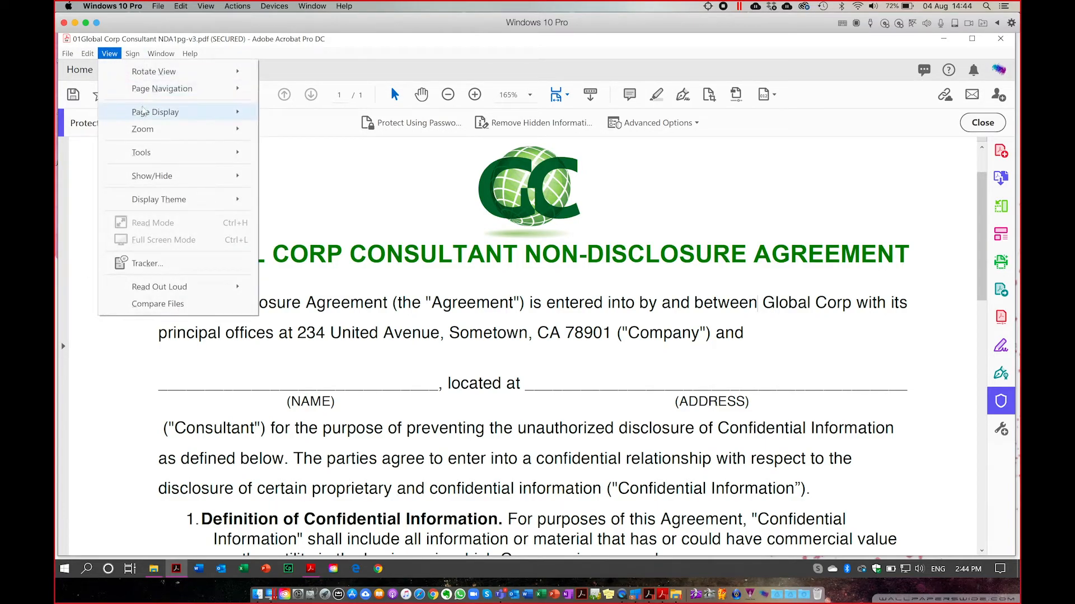
{"action": "mouse_move", "coordinate": [168, 88]}
{"action": "mouse_move", "coordinate": [168, 175]}
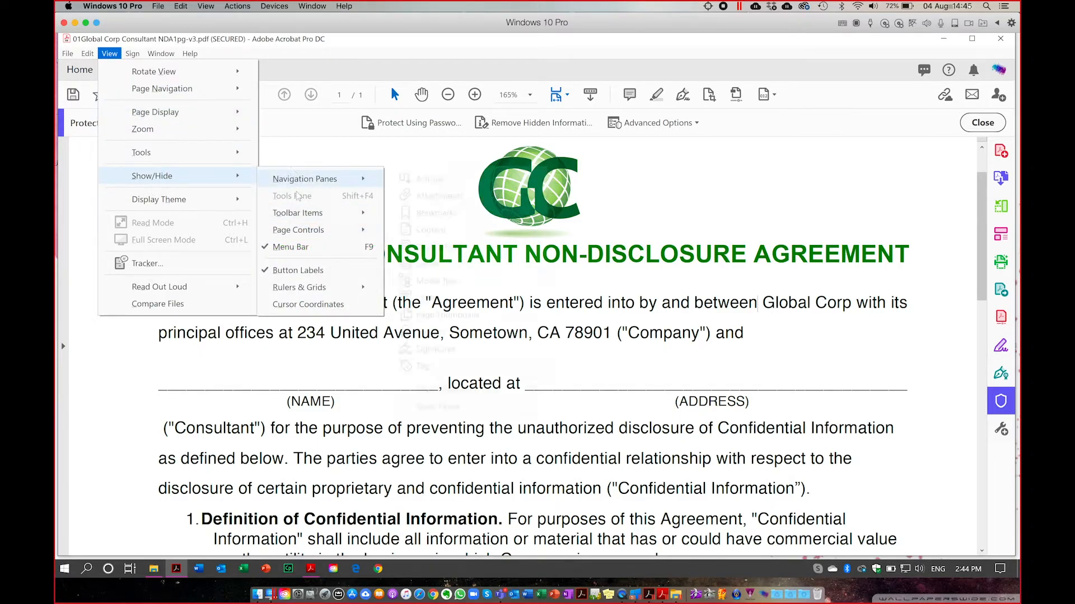
{"action": "mouse_move", "coordinate": [369, 180]}
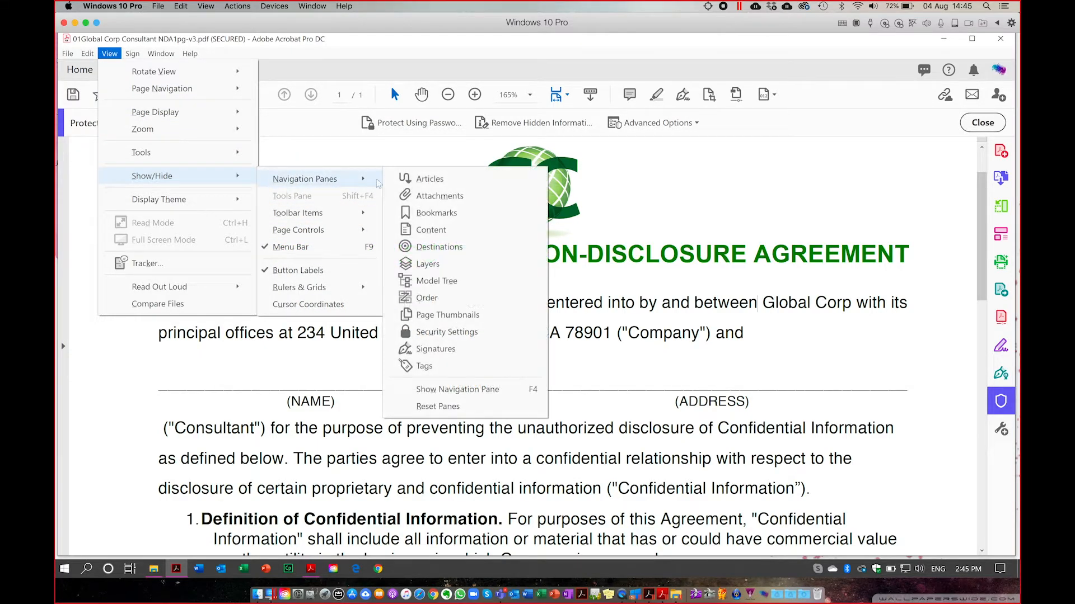
{"action": "left_click", "coordinate": [447, 332]}
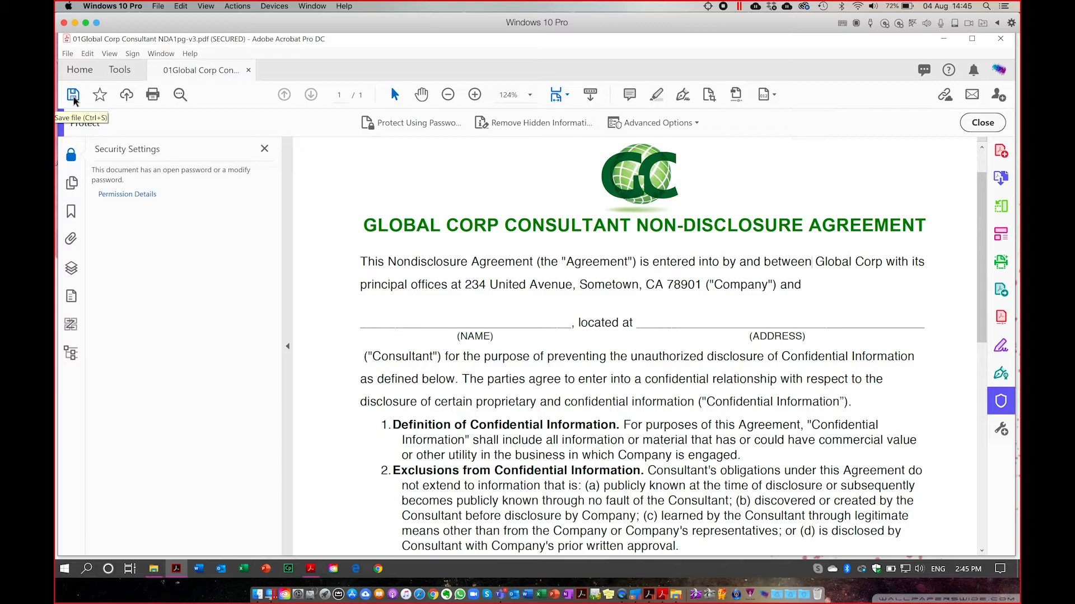
{"action": "left_click", "coordinate": [69, 54]}
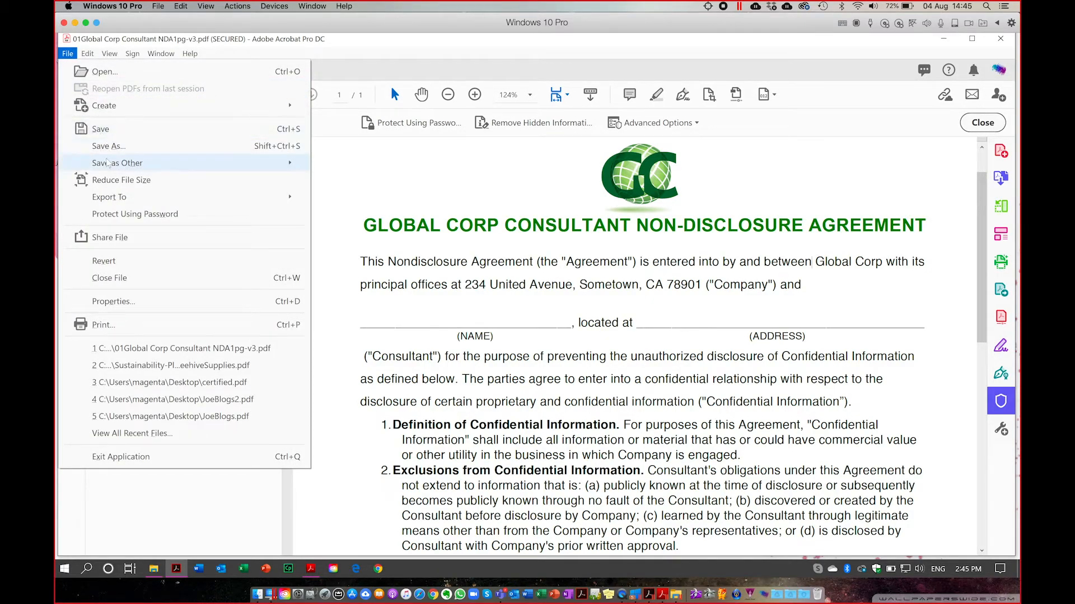
{"action": "left_click", "coordinate": [104, 146]}
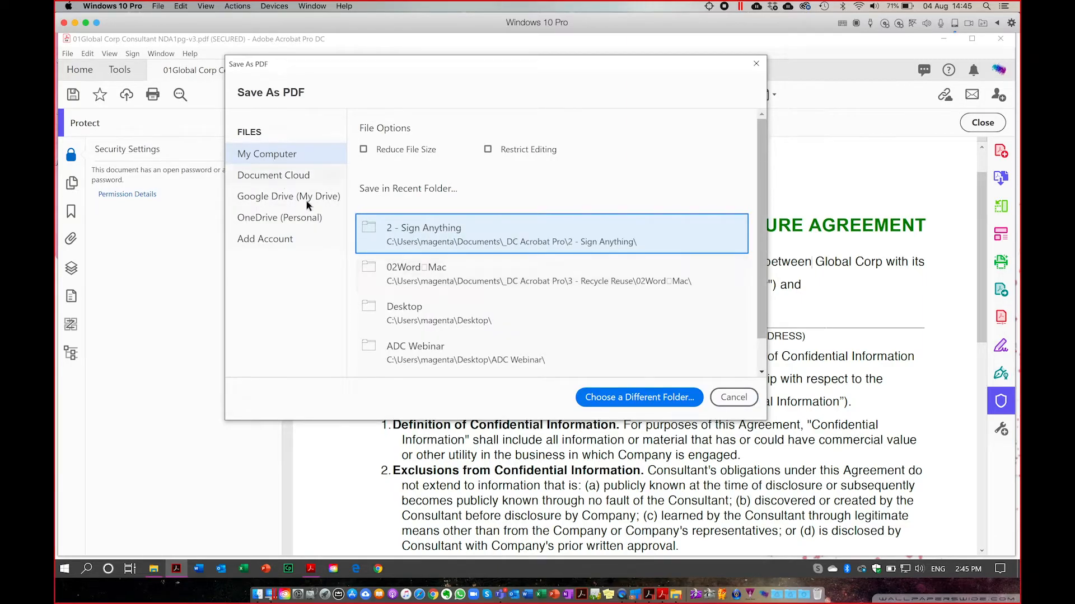
Save the secured copy to the Desktop as sdfgsdf.pdf and close the Protect toolbar.
{"action": "left_click", "coordinate": [407, 321]}
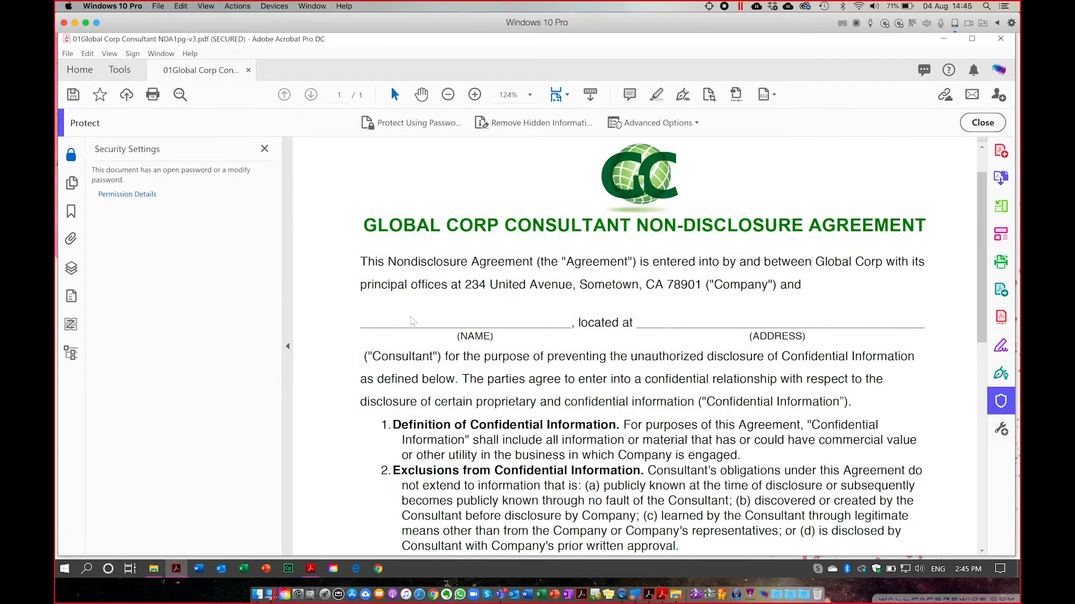
{"action": "type", "text": "sdfgsdf"}
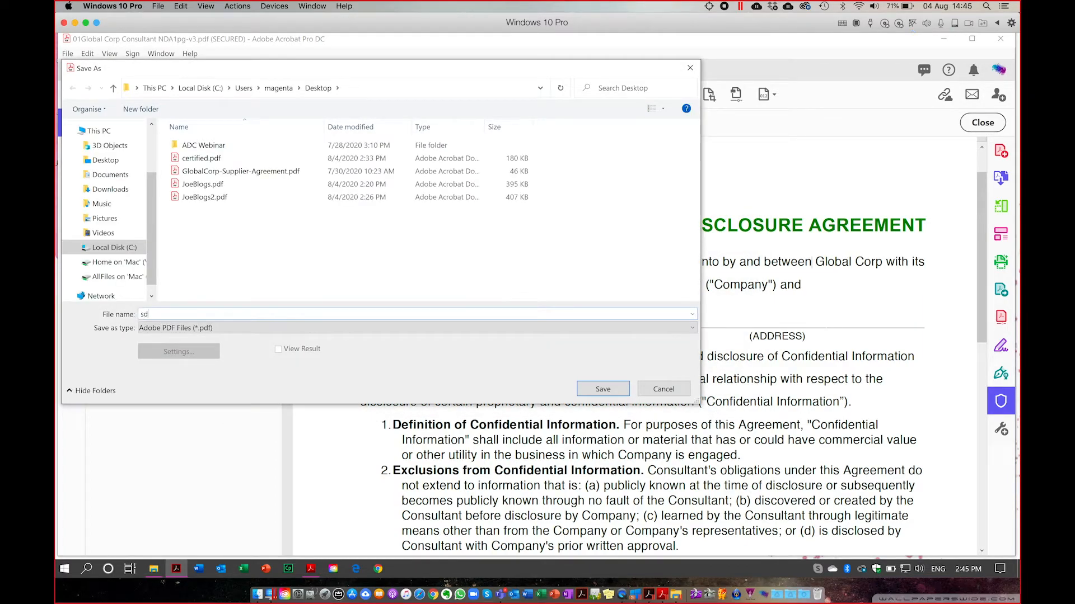
{"action": "left_click", "coordinate": [603, 389]}
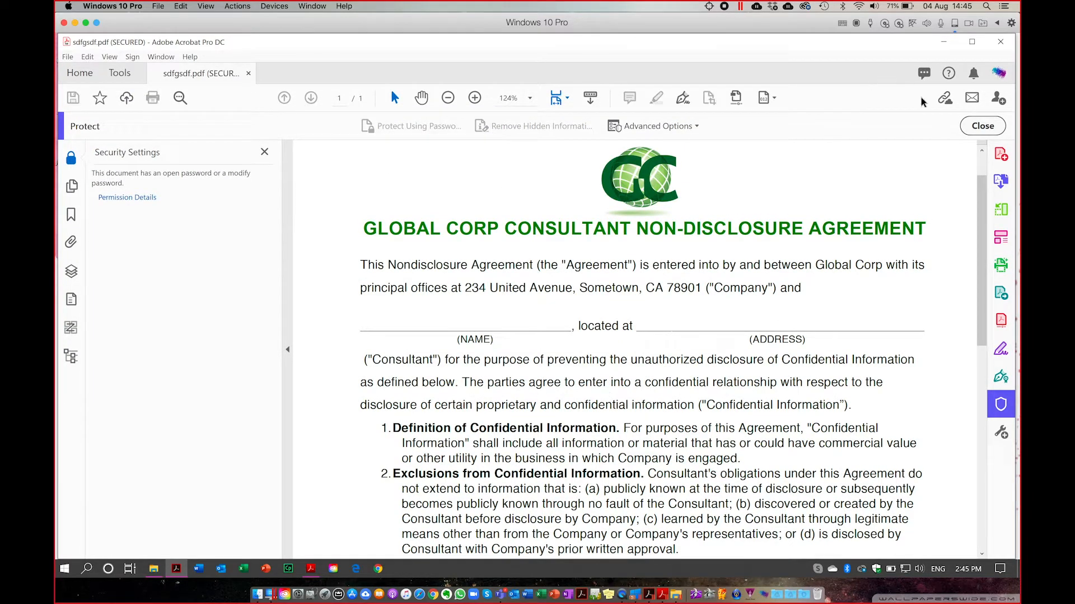
{"action": "left_click", "coordinate": [984, 128]}
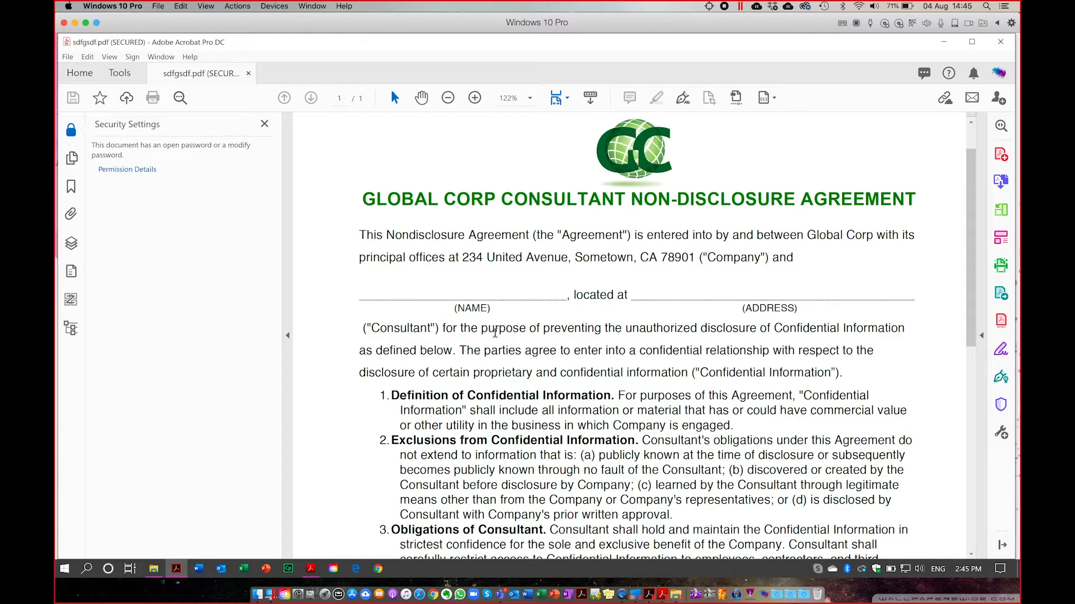
{"action": "left_click_drag", "start_coordinate": [460, 329], "coordinate": [531, 373]}
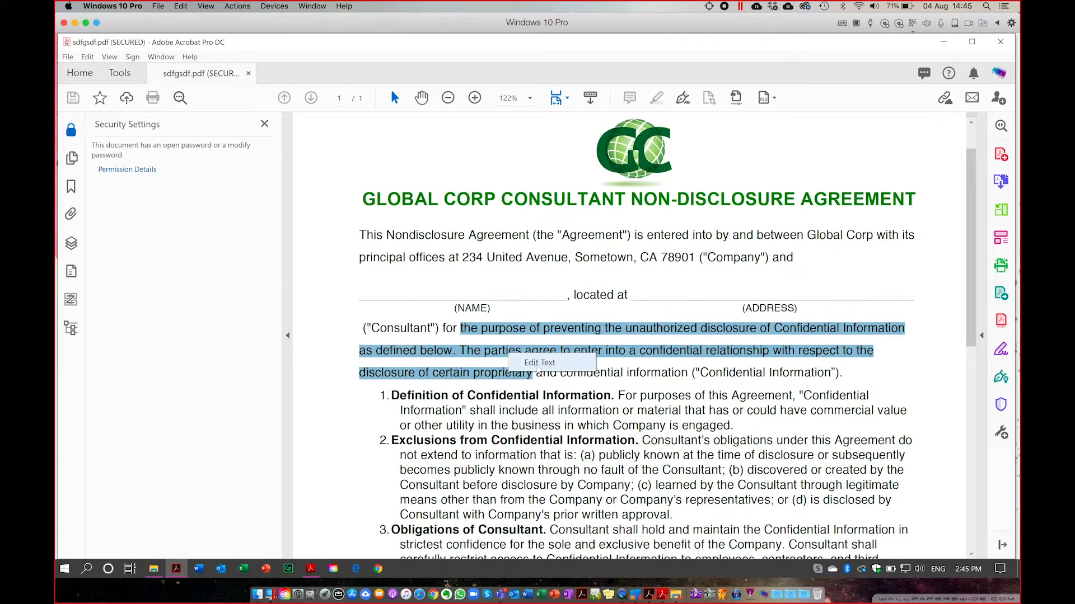
{"action": "left_click", "coordinate": [537, 363]}
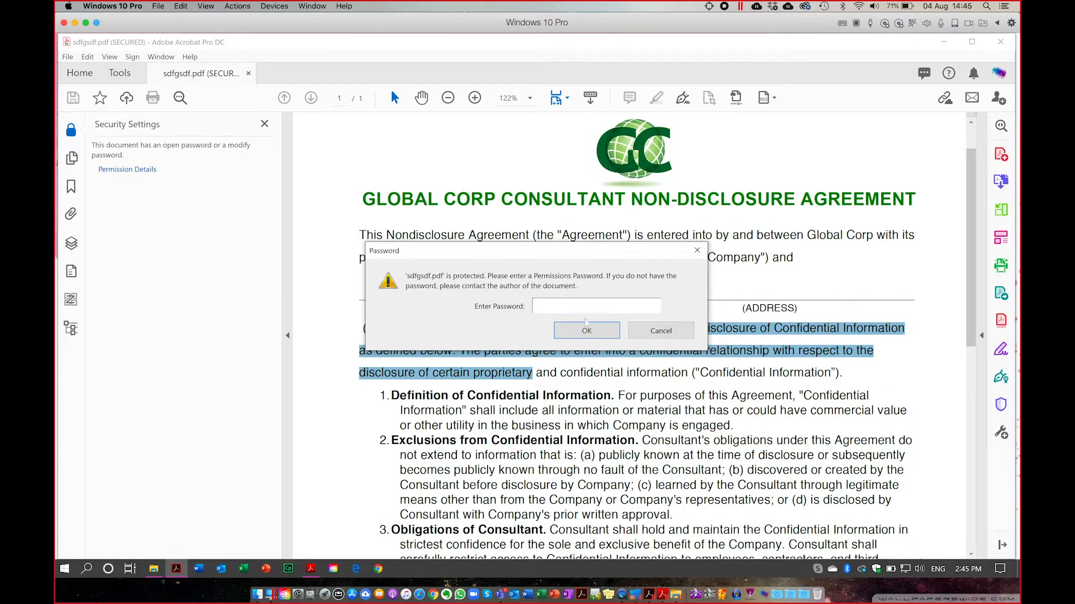
{"action": "left_click", "coordinate": [660, 335]}
{"action": "left_click", "coordinate": [666, 327]}
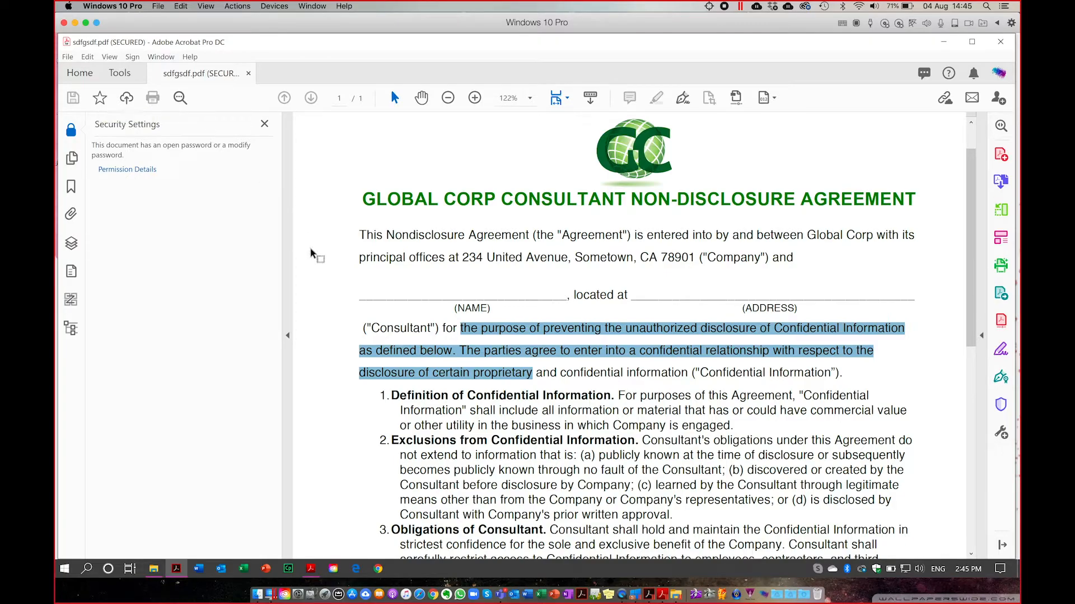
{"action": "left_click_drag", "start_coordinate": [235, 283], "coordinate": [199, 282]}
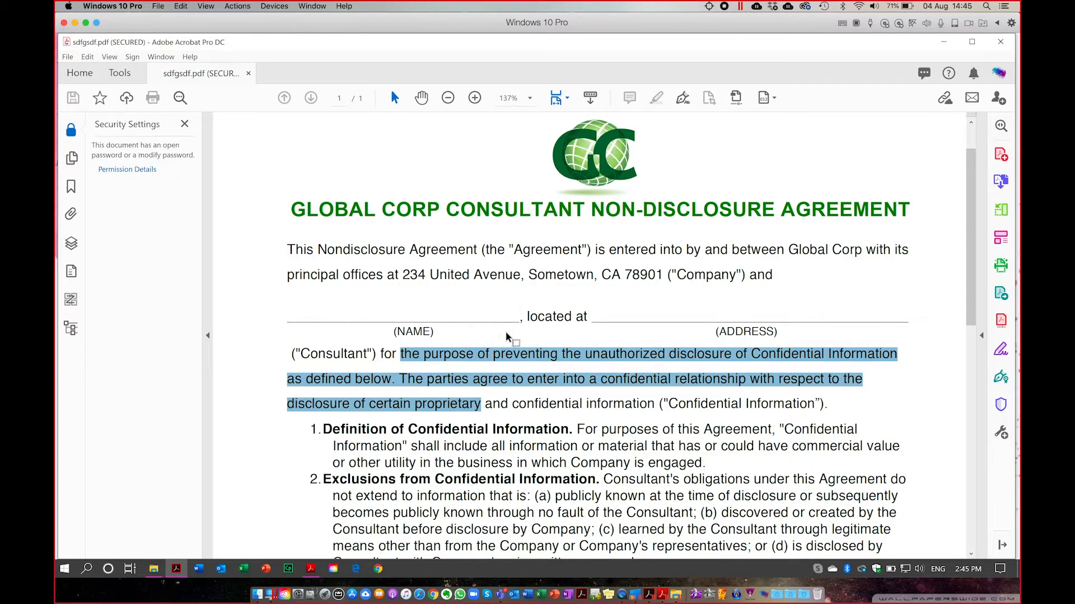
Close the sdfgsdf.pdf tab and reopen 01Global Corp Consultant NDA1pg-v3 from Recent files.
{"action": "left_click", "coordinate": [249, 75]}
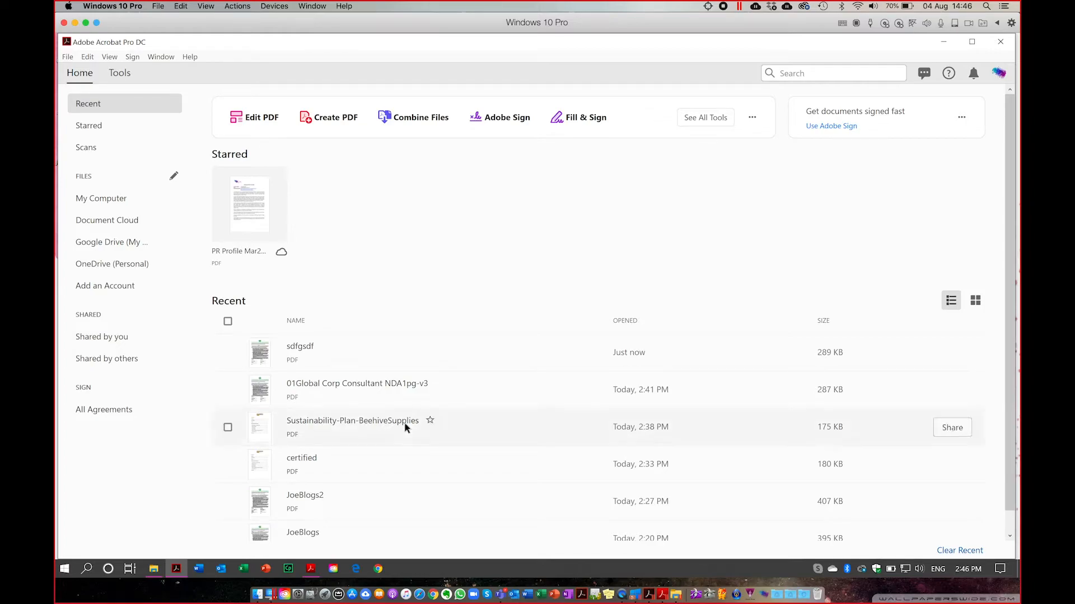
{"action": "left_click", "coordinate": [359, 391]}
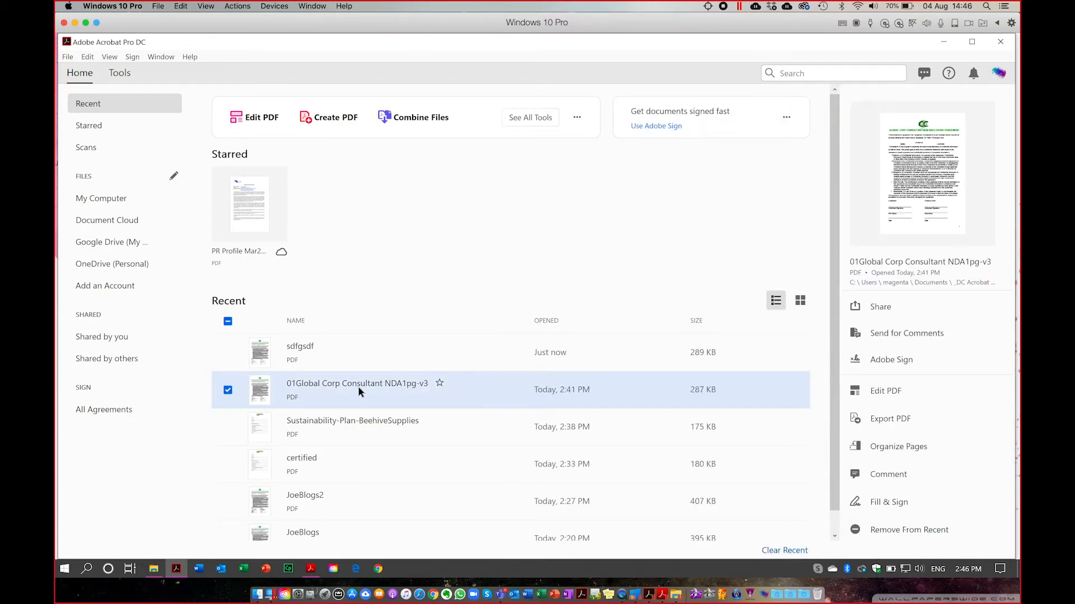
{"action": "double_click", "coordinate": [359, 391]}
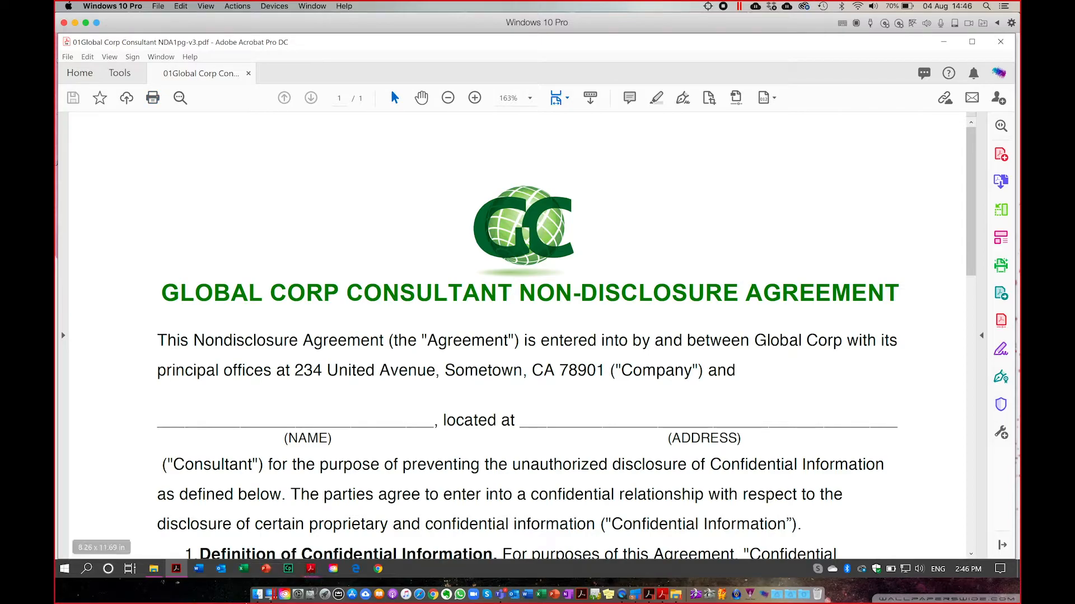
{"action": "left_click", "coordinate": [154, 569]}
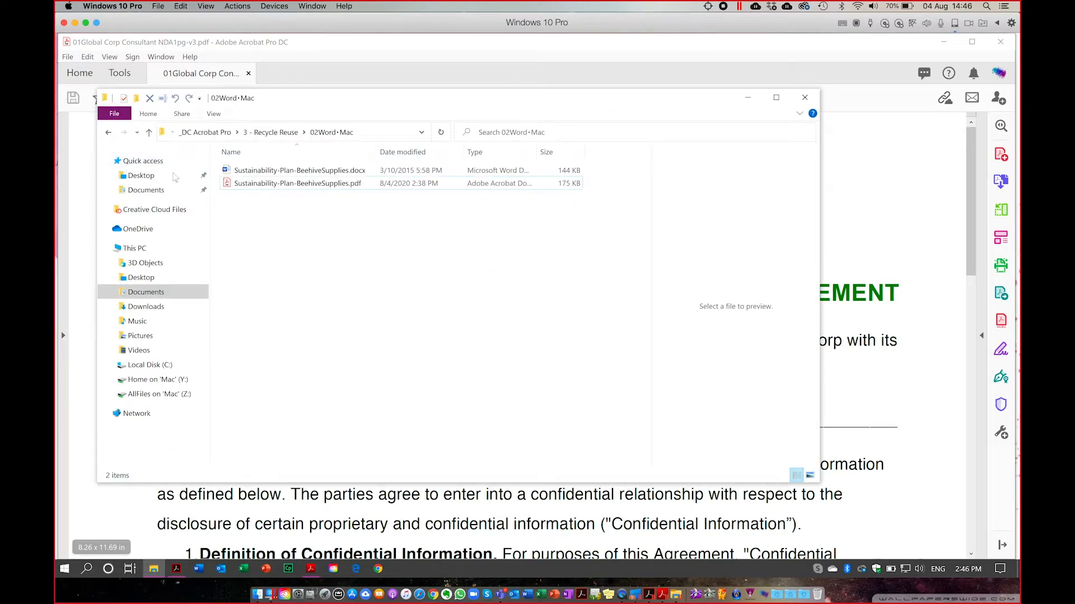
{"action": "left_click", "coordinate": [140, 176]}
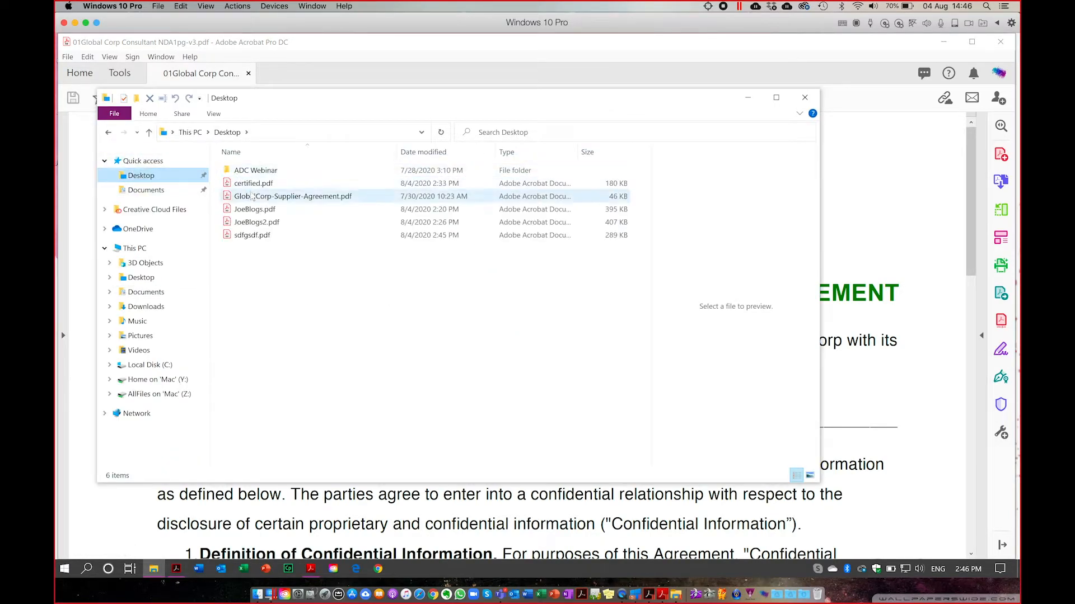
{"action": "double_click", "coordinate": [256, 235]}
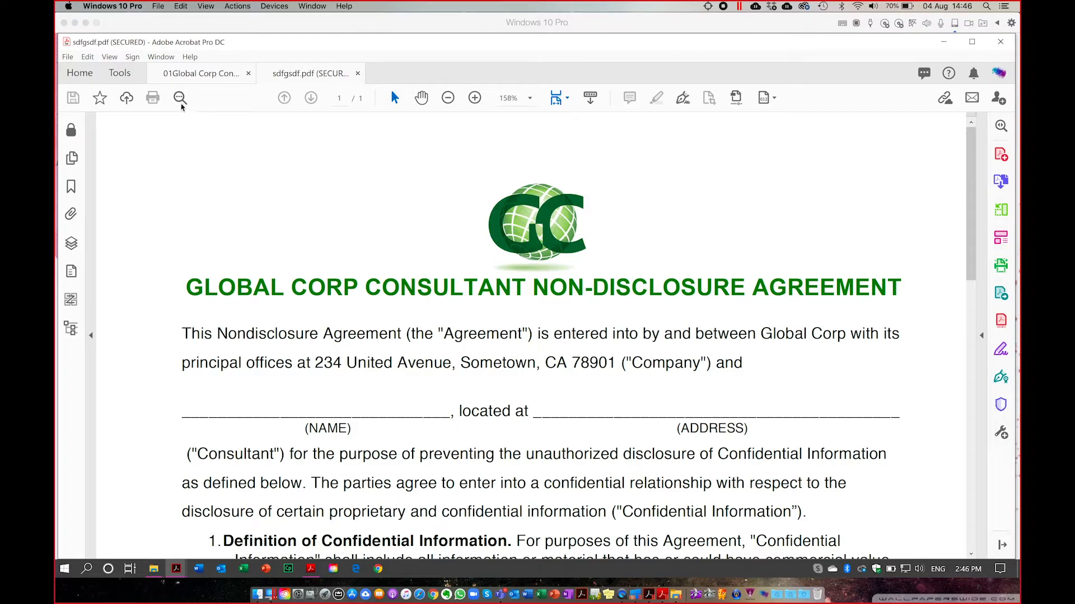
{"action": "left_click", "coordinate": [357, 72]}
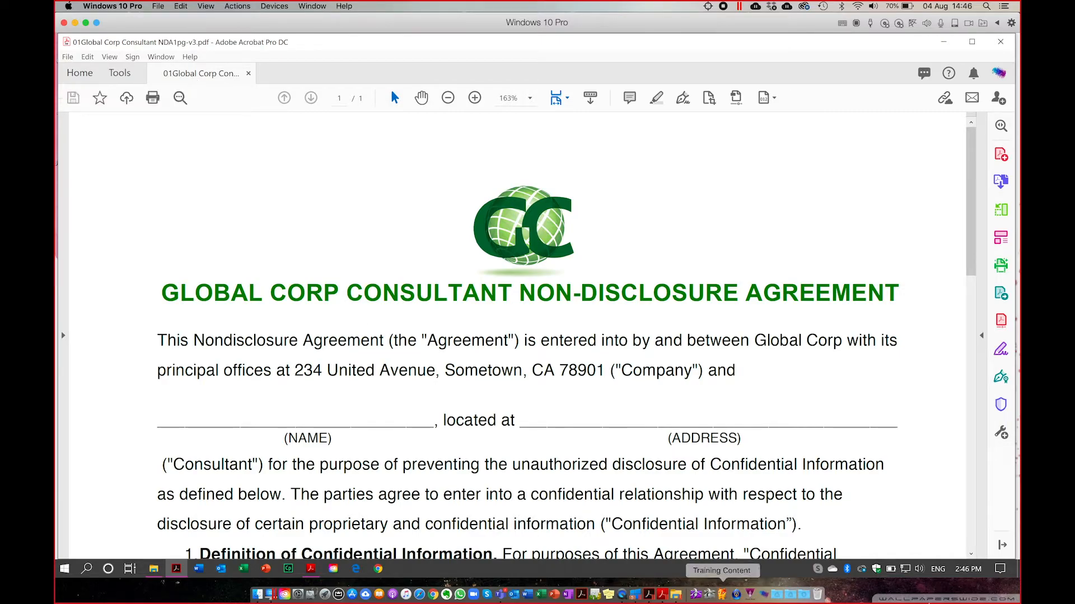
From the Protect tools' Advanced Options, open Manage Security Policies.
{"action": "left_click", "coordinate": [1002, 407]}
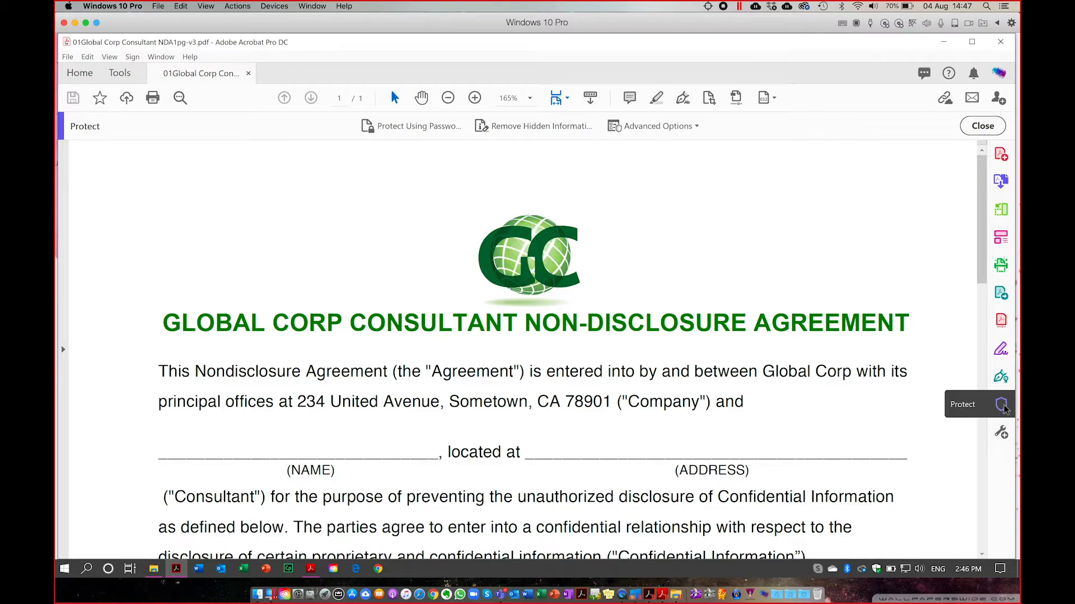
{"action": "left_click", "coordinate": [697, 127]}
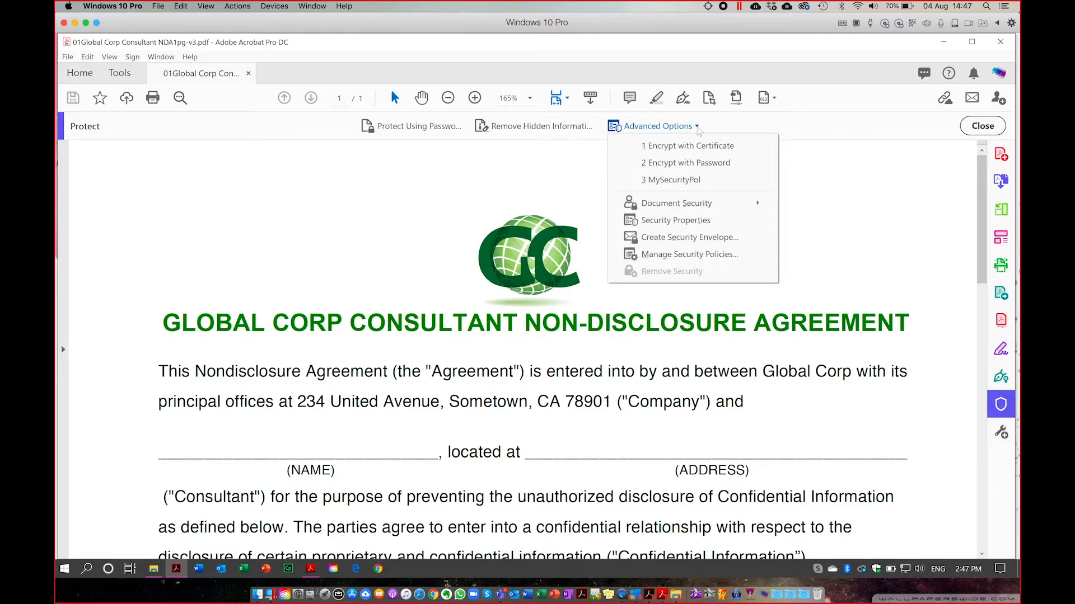
{"action": "mouse_move", "coordinate": [691, 211]}
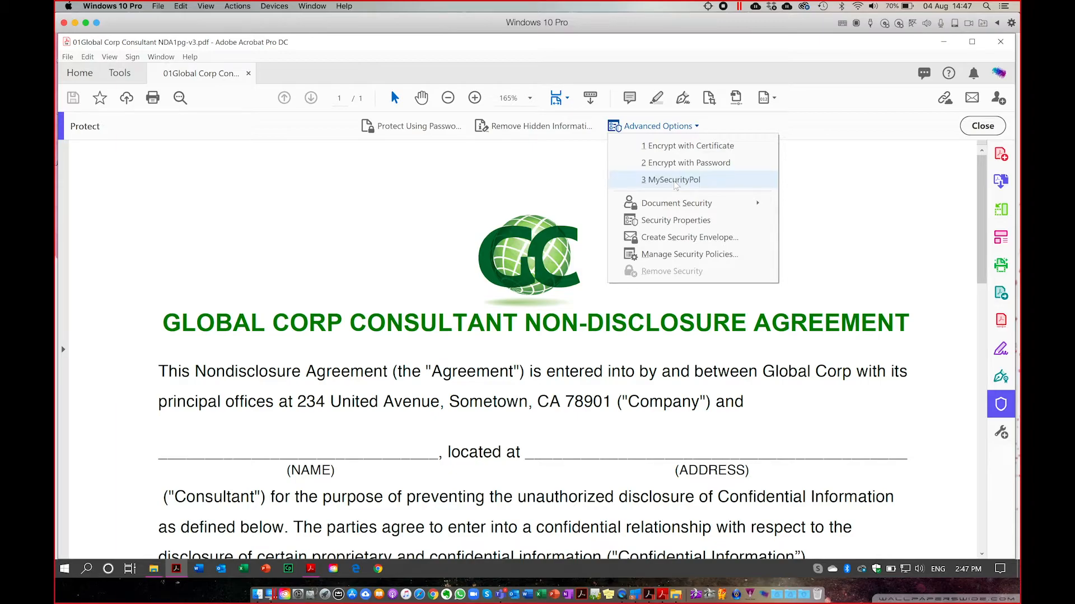
{"action": "left_click", "coordinate": [662, 257]}
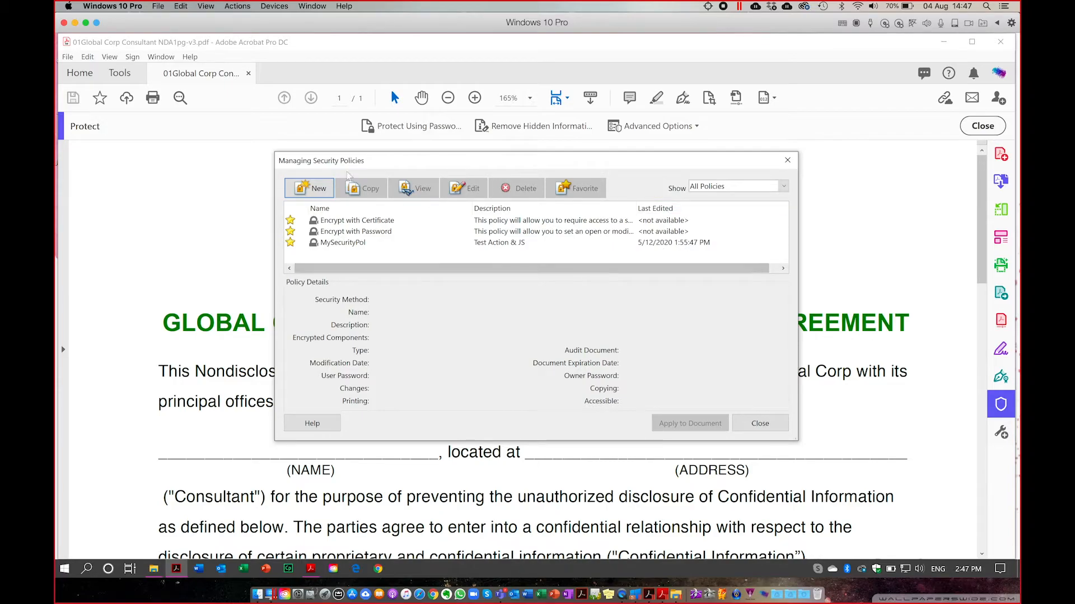
Create a new security policy with 'Use public key certificates' selected as the protection method.
{"action": "left_click", "coordinate": [313, 190]}
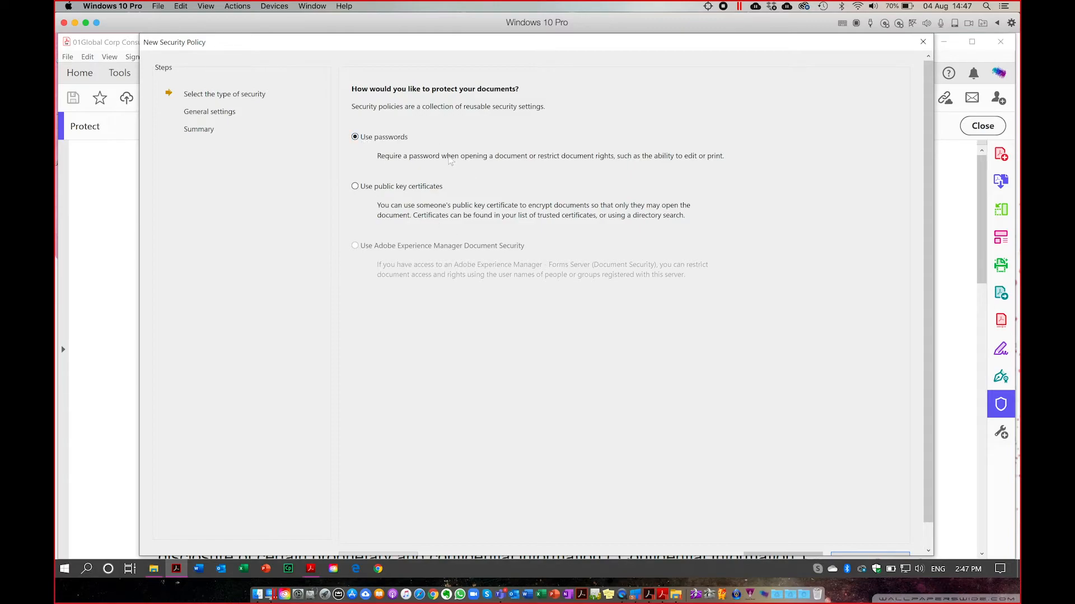
{"action": "left_click", "coordinate": [355, 187]}
{"action": "left_click", "coordinate": [367, 138]}
{"action": "left_click", "coordinate": [354, 186]}
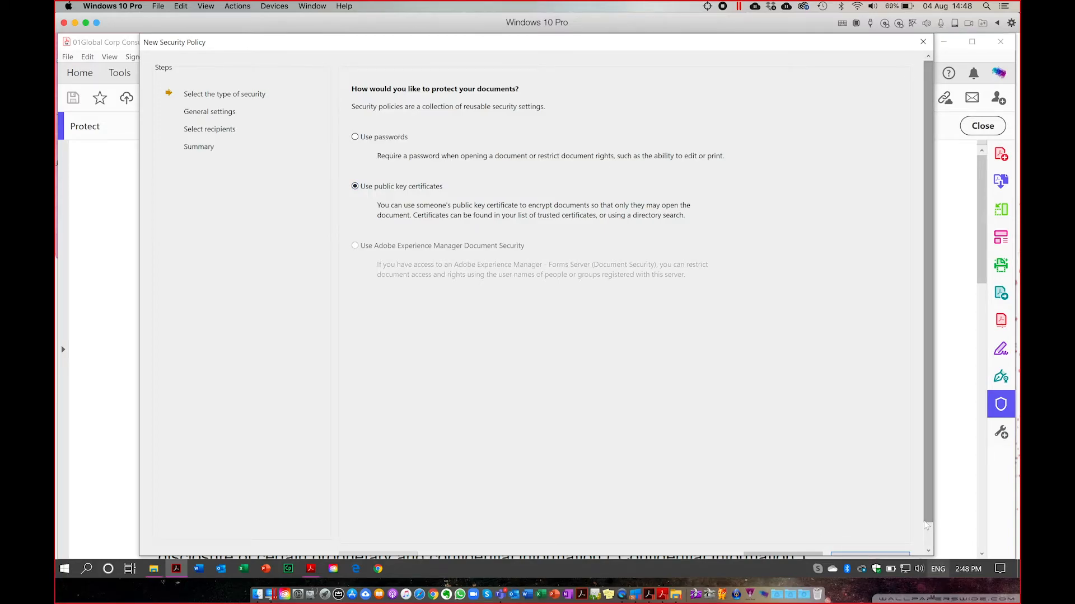
{"action": "left_click", "coordinate": [929, 552]}
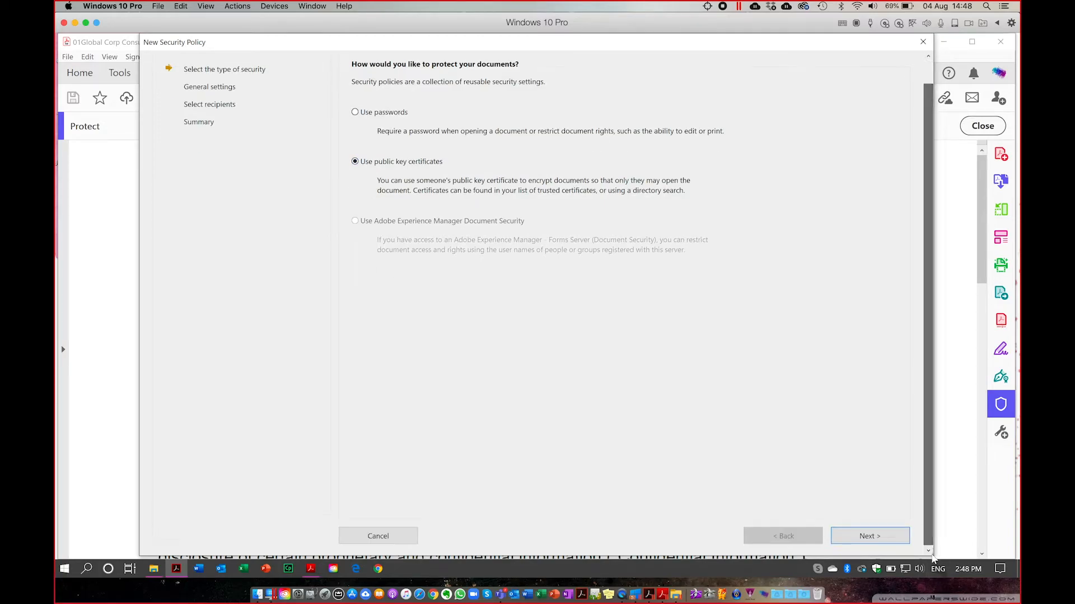
Name the policy 'LC Webinar', choose 256-bit AES encryption, add description 'what is this', and continue.
{"action": "left_click", "coordinate": [875, 536]}
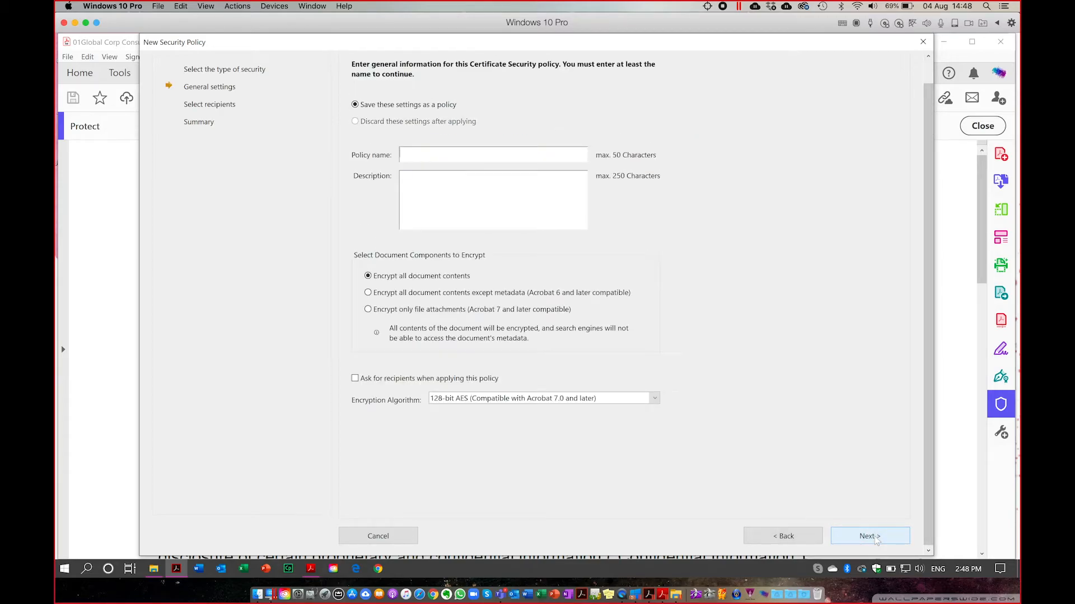
{"action": "left_click", "coordinate": [411, 155]}
{"action": "type", "text": "LC Webinar"}
{"action": "left_click", "coordinate": [450, 398]}
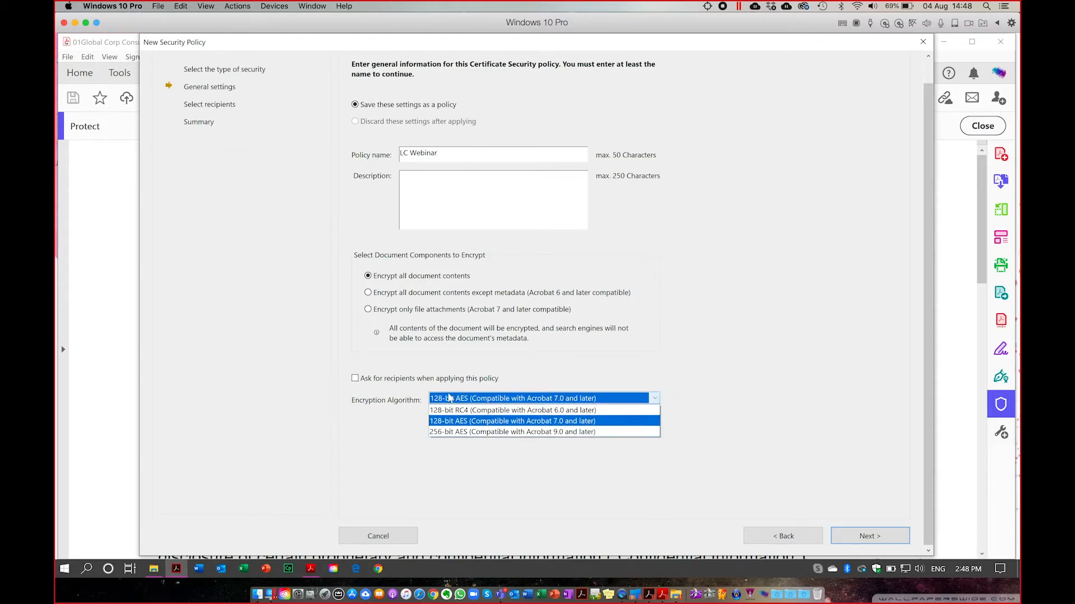
{"action": "left_click", "coordinate": [451, 434]}
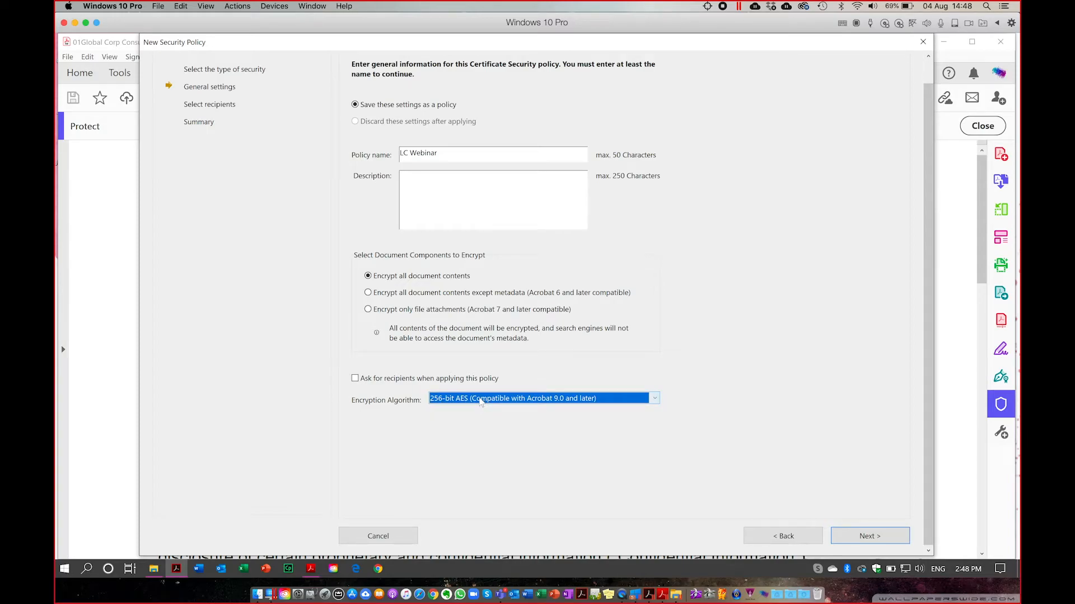
{"action": "left_click", "coordinate": [416, 177]}
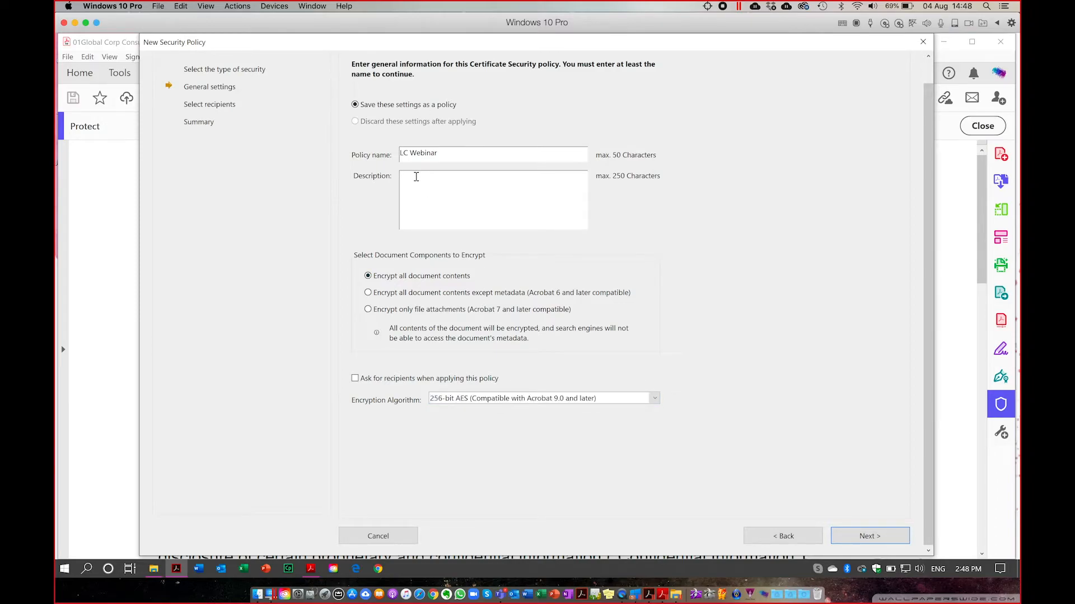
{"action": "type", "text": "what is this h"}
{"action": "left_click", "coordinate": [855, 536]}
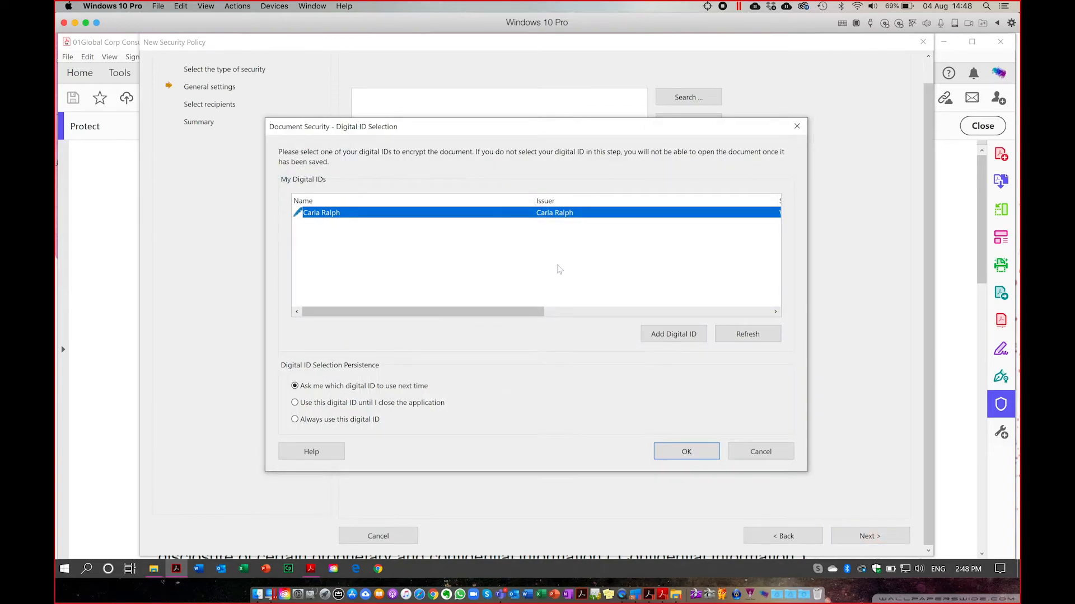
Cancel adding a digital ID, accept the existing ID choice, and close the New Security Policy wizard.
{"action": "left_click_drag", "start_coordinate": [426, 128], "coordinate": [378, 103]}
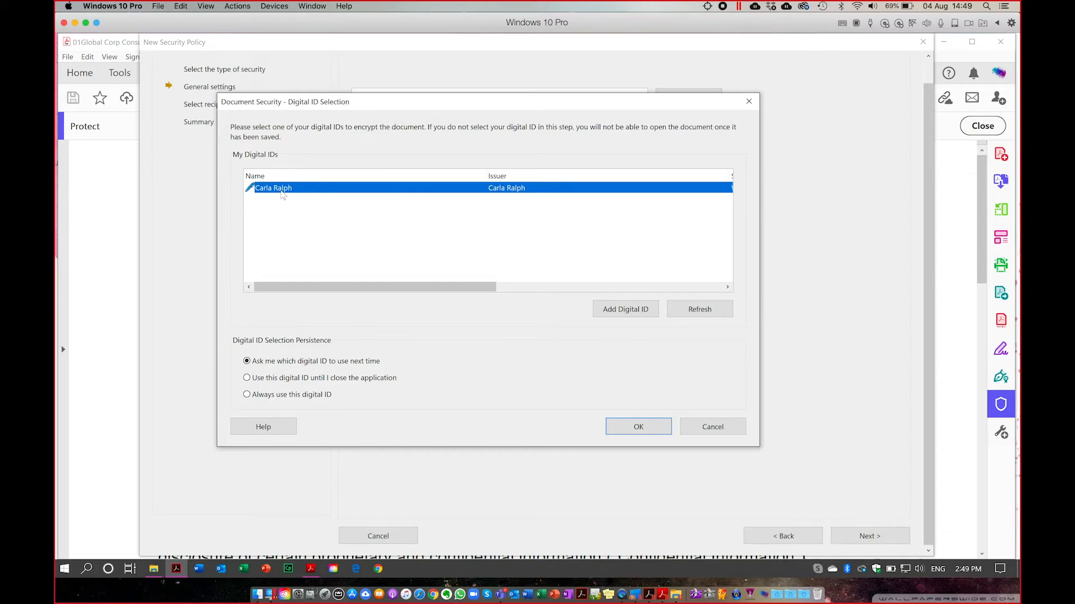
{"action": "left_click", "coordinate": [625, 311]}
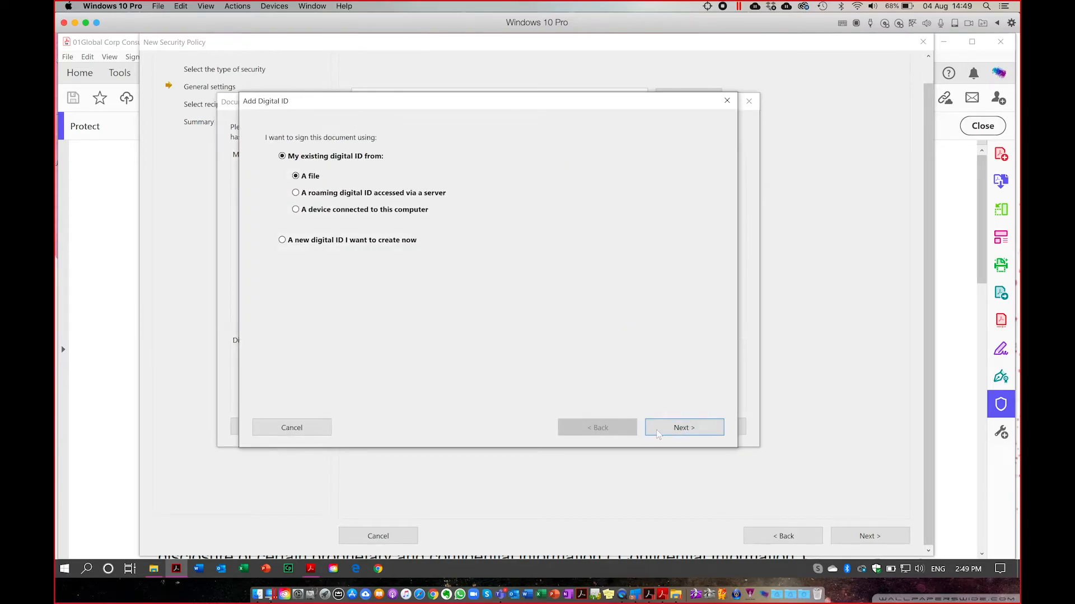
{"action": "left_click", "coordinate": [308, 433]}
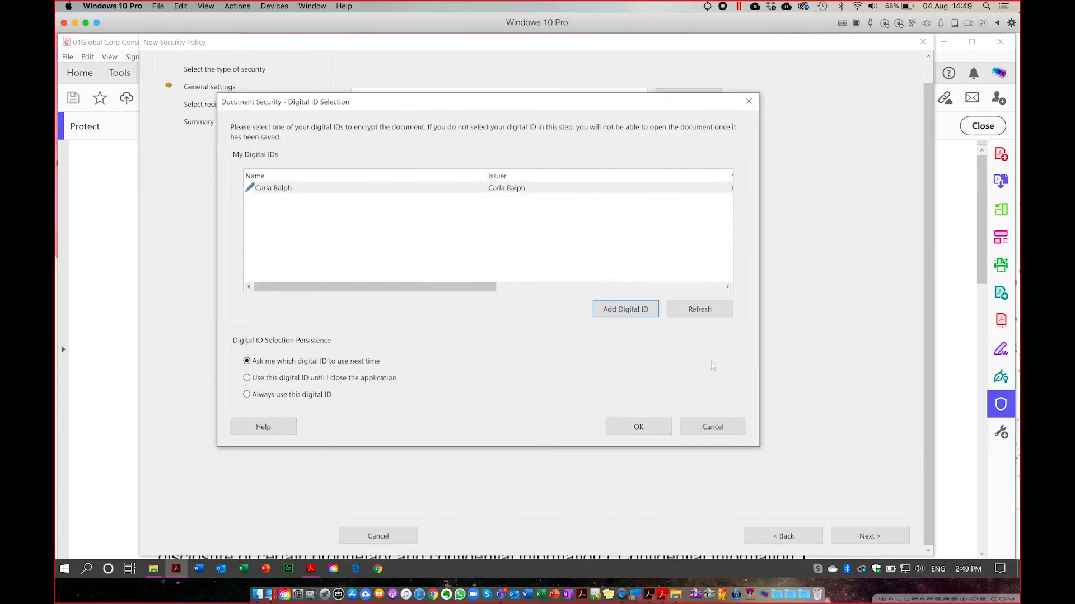
{"action": "left_click", "coordinate": [640, 429]}
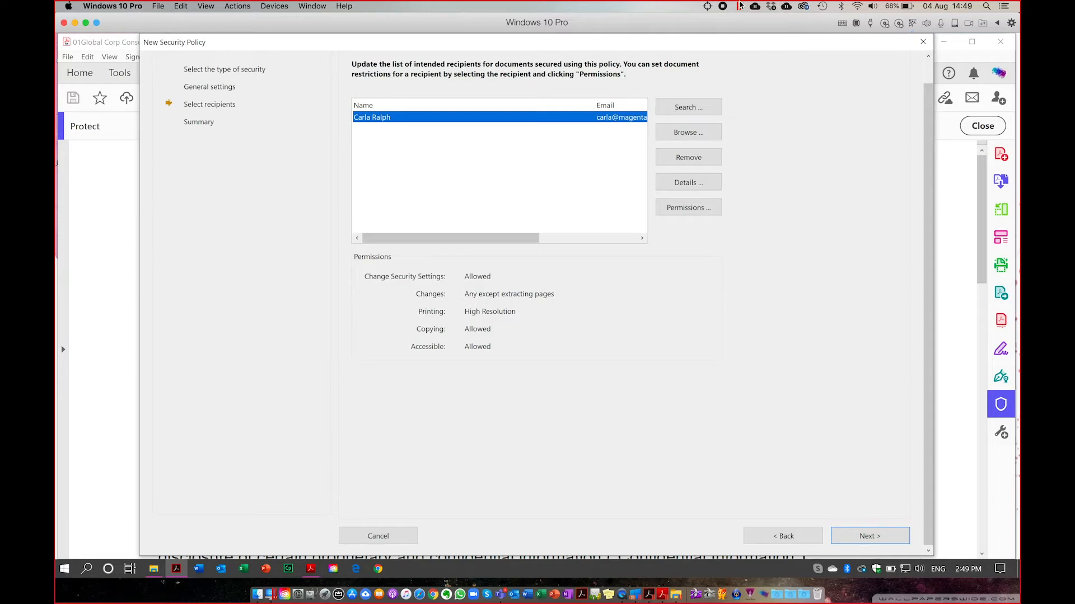
{"action": "left_click", "coordinate": [923, 42]}
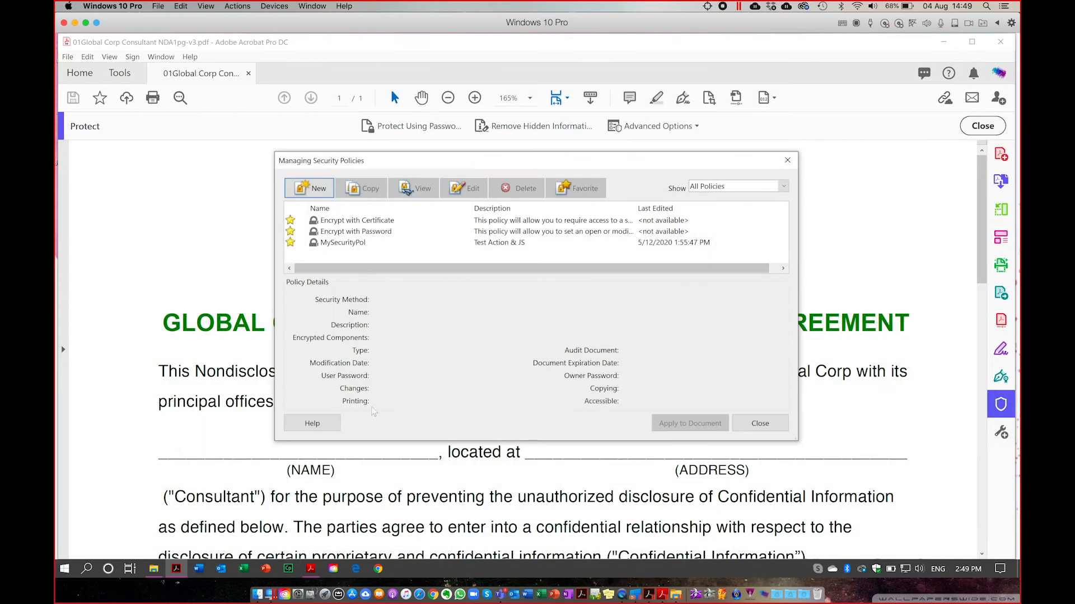
Close the security policies manager and open JoeBlogs.pdf from the Desktop in Acrobat.
{"action": "left_click", "coordinate": [760, 423]}
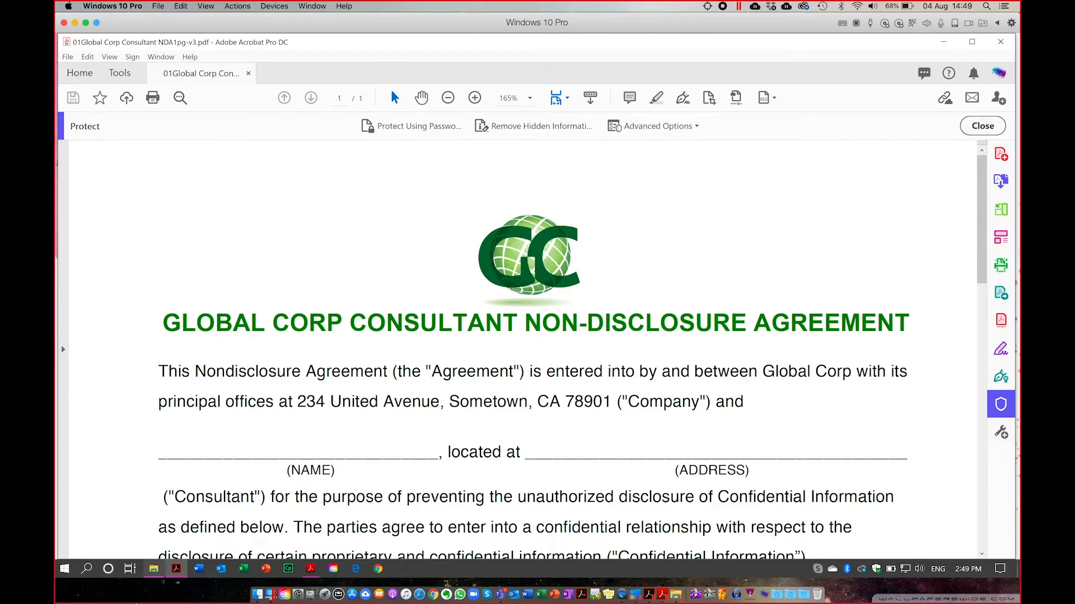
{"action": "left_click", "coordinate": [153, 569]}
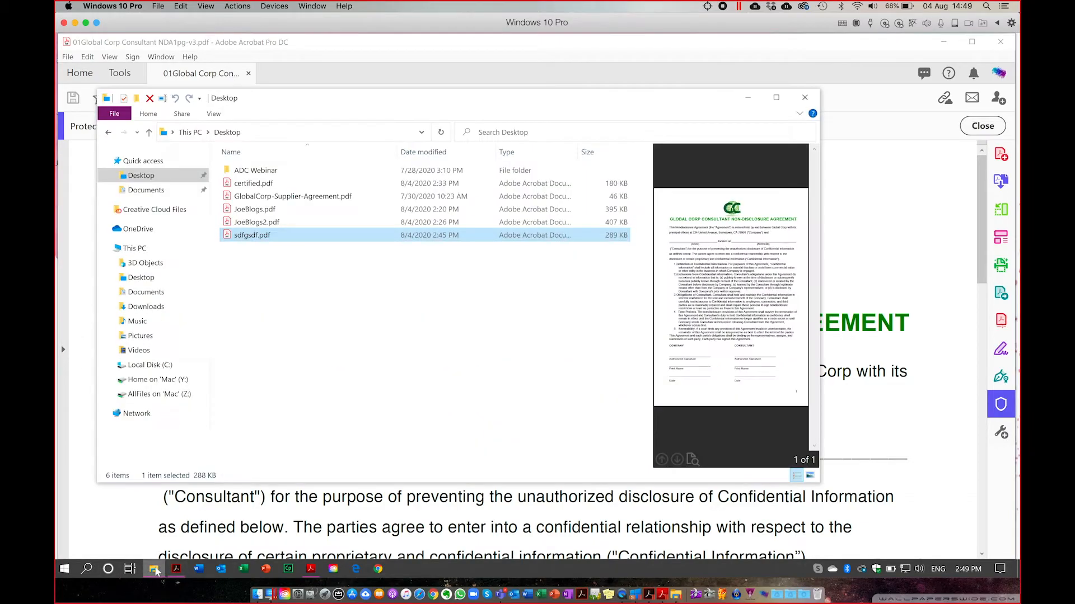
{"action": "left_click", "coordinate": [244, 210]}
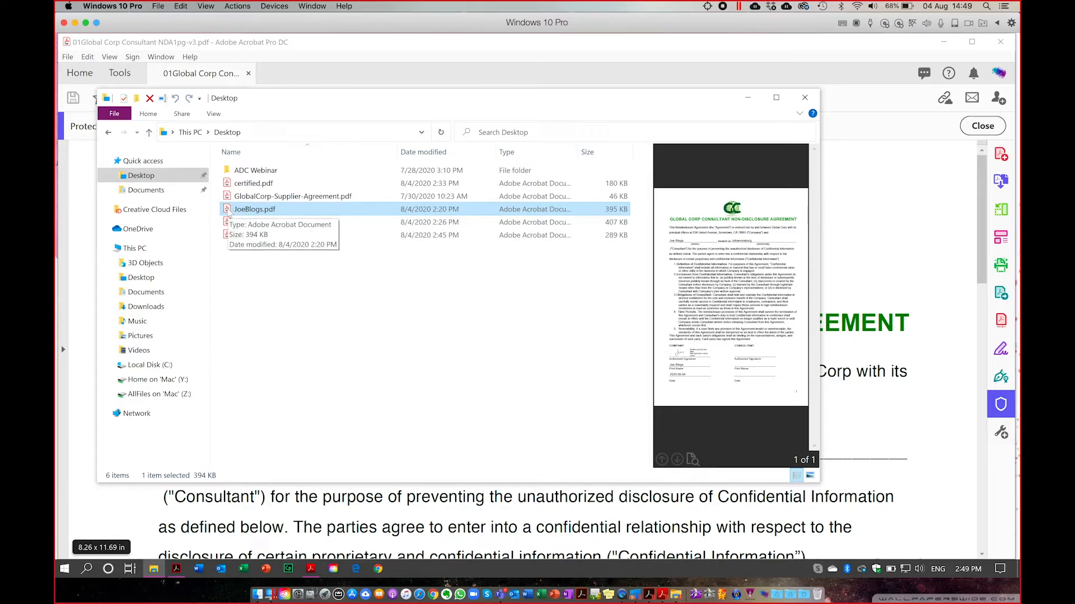
{"action": "double_click", "coordinate": [227, 211]}
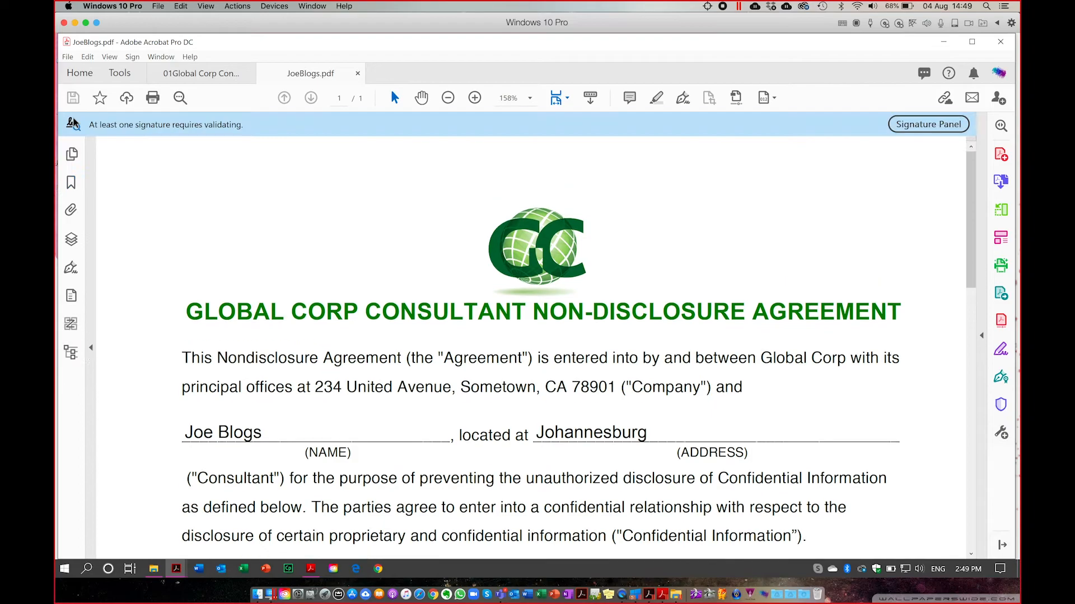
From the Signature Panel, open the signed Rev. 1 version of JoeBlogs.pdf in a new tab.
{"action": "left_click", "coordinate": [72, 269]}
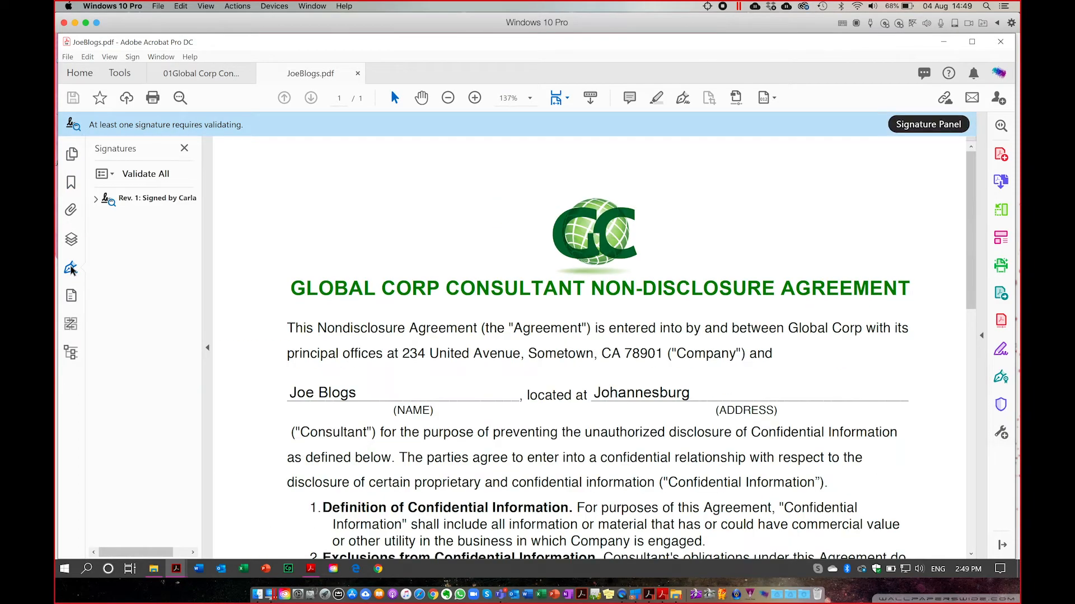
{"action": "left_click", "coordinate": [95, 199]}
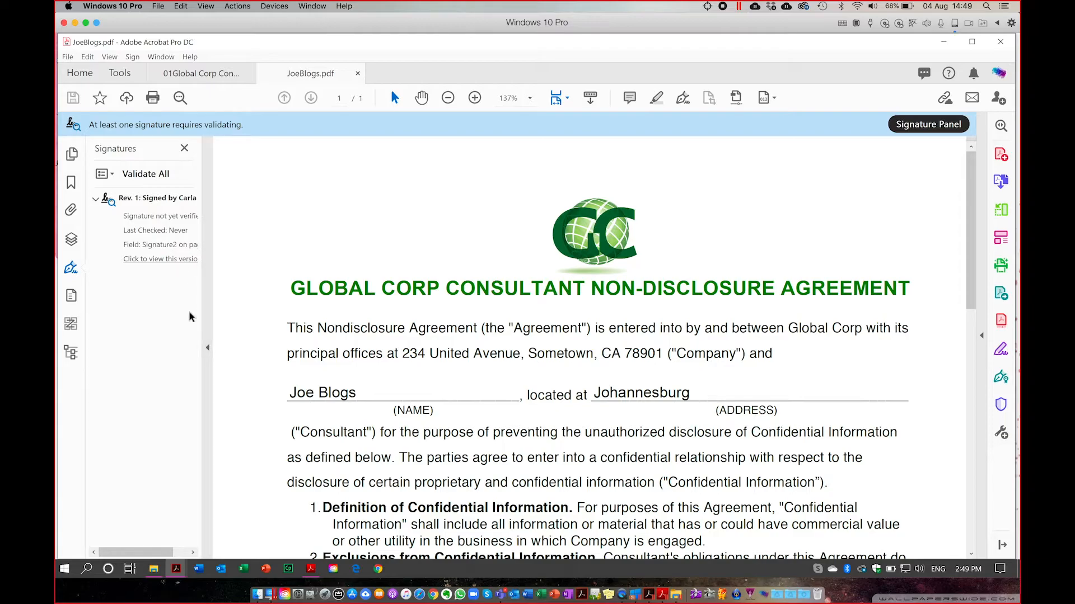
{"action": "left_click", "coordinate": [143, 261]}
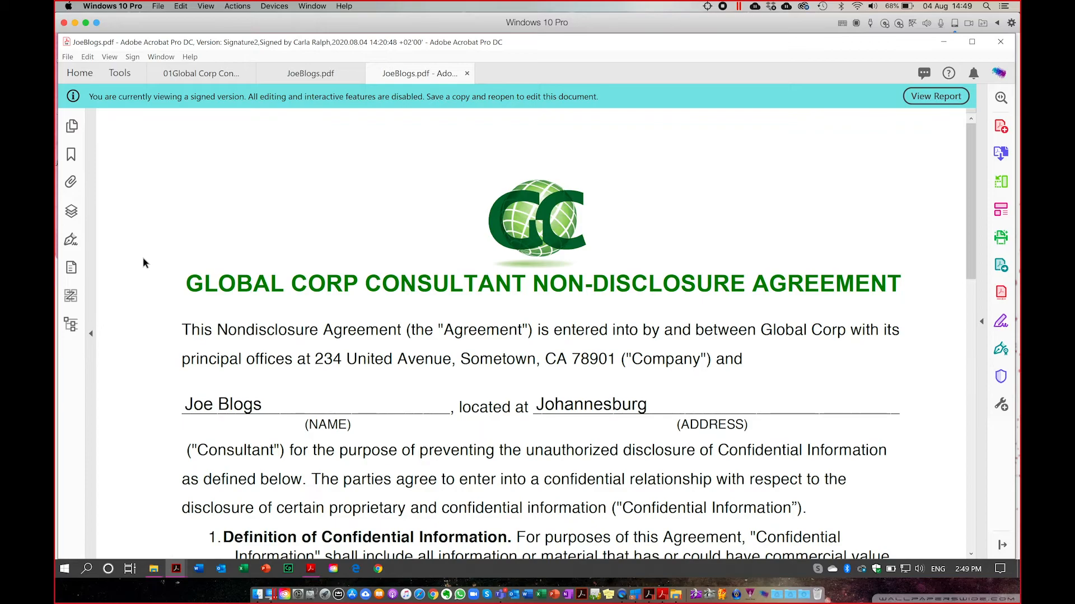
Jump to the Rev. 1 signature block and bring up its options menu.
{"action": "left_click", "coordinate": [71, 241]}
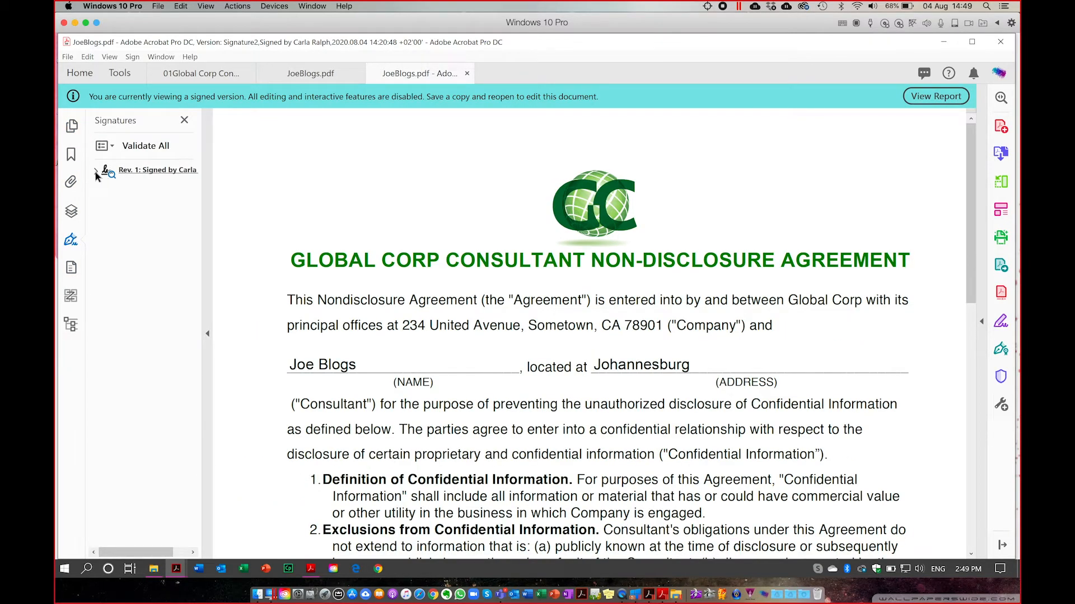
{"action": "left_click", "coordinate": [96, 174]}
{"action": "left_click", "coordinate": [145, 217]}
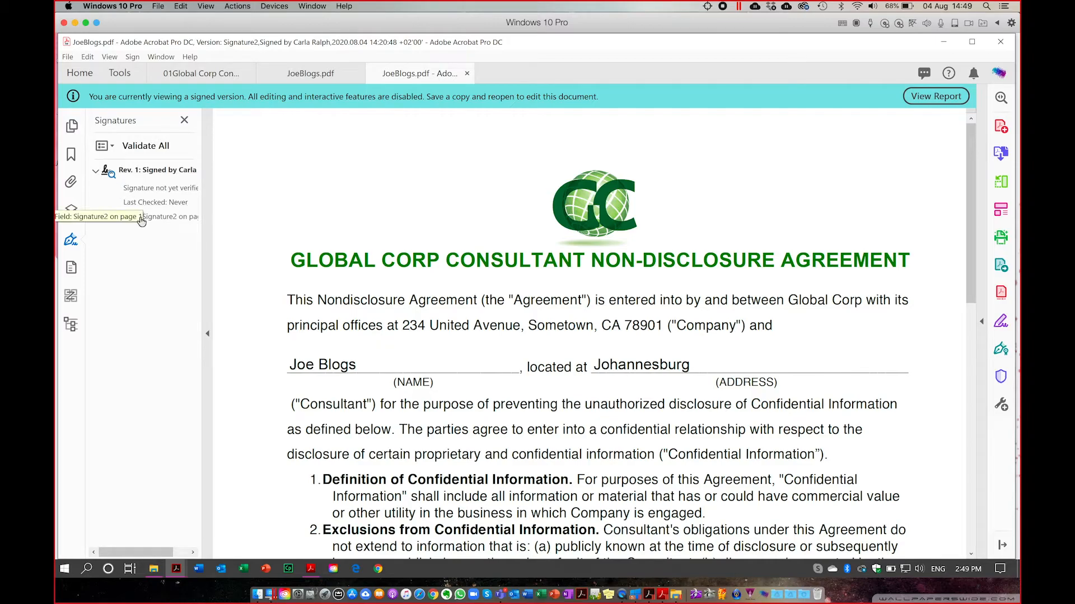
{"action": "left_click", "coordinate": [129, 171]}
{"action": "right_click", "coordinate": [143, 176]}
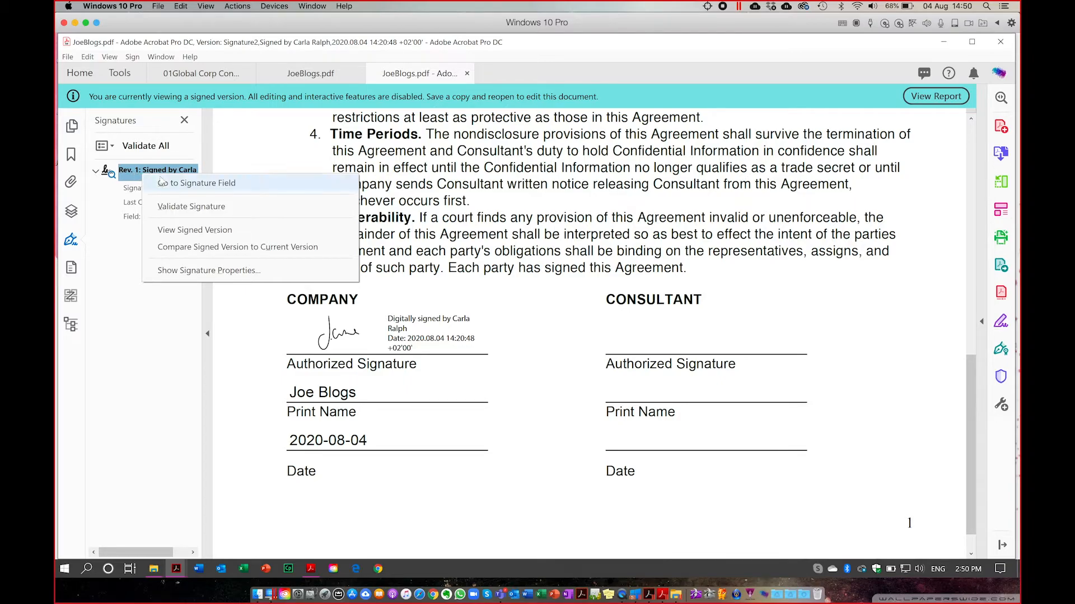
Validate the Rev. 1 signature as VALID and display the signer's self-signed certificate.
{"action": "left_click", "coordinate": [208, 271]}
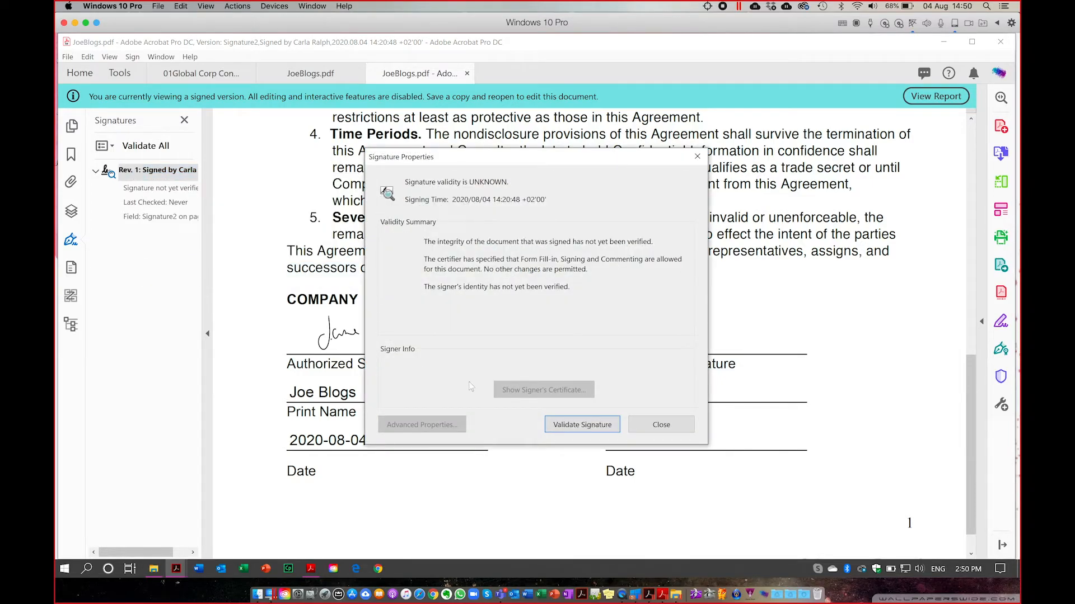
{"action": "left_click", "coordinate": [579, 429]}
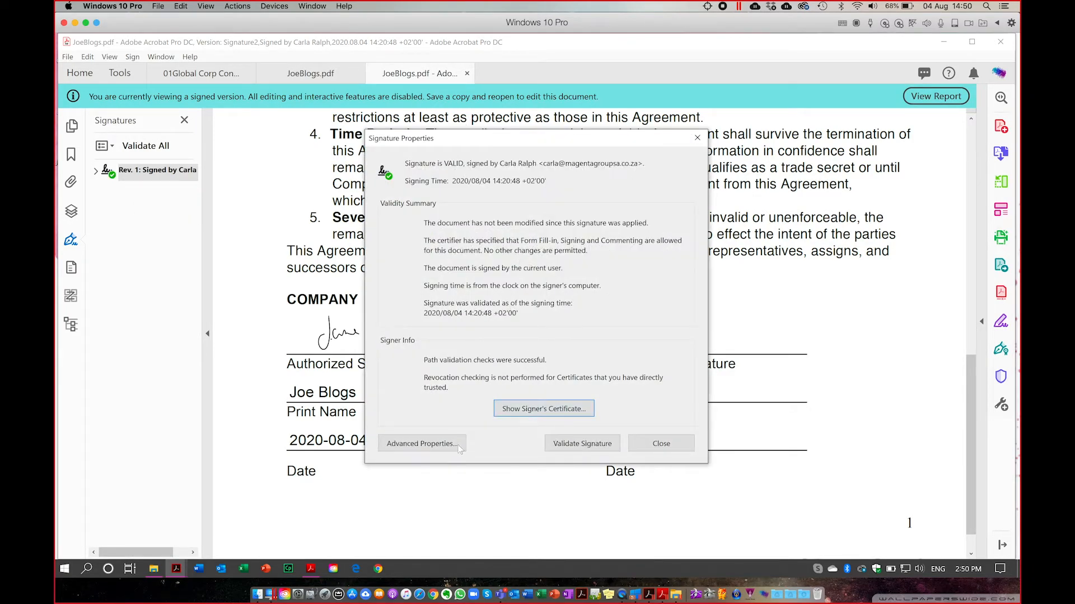
{"action": "left_click", "coordinate": [530, 414]}
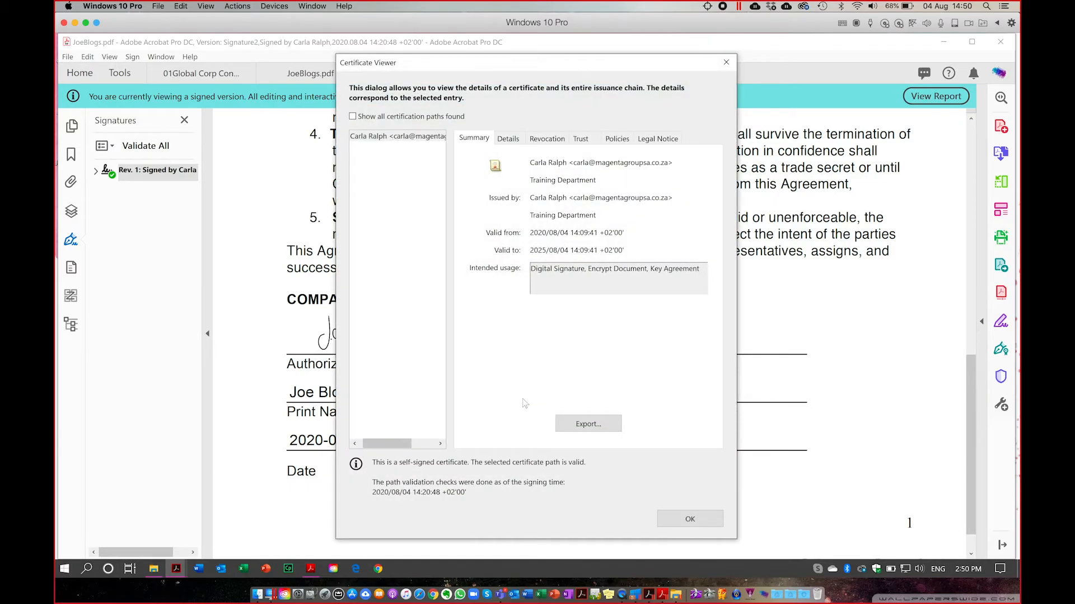
Review the certificate's Details, Revocation and Summary tabs, then start the Export wizard.
{"action": "left_click_drag", "start_coordinate": [465, 63], "coordinate": [429, 51]}
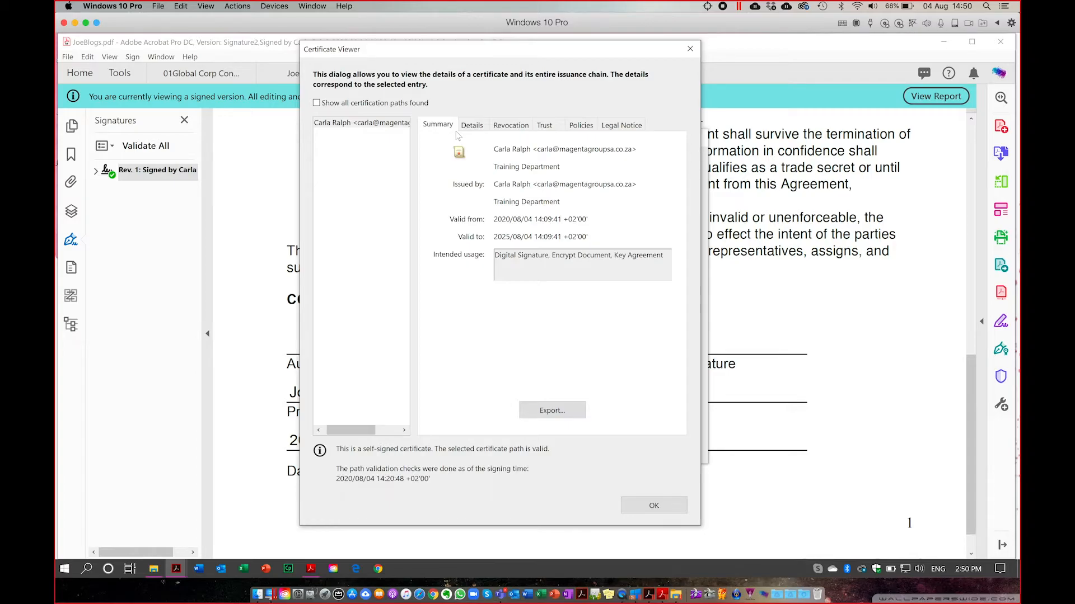
{"action": "left_click", "coordinate": [474, 126]}
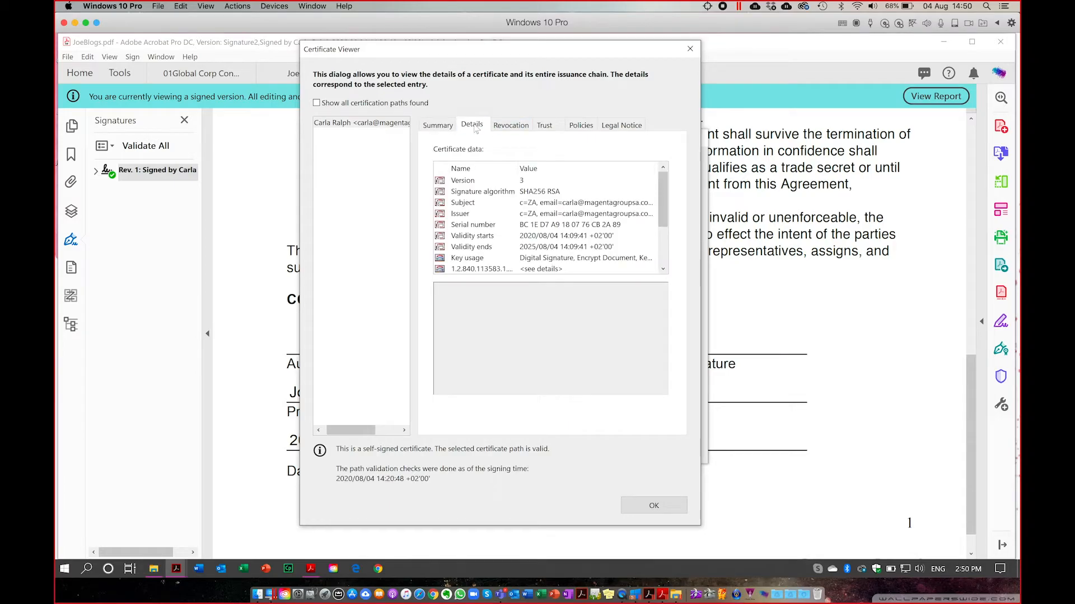
{"action": "left_click", "coordinate": [495, 128]}
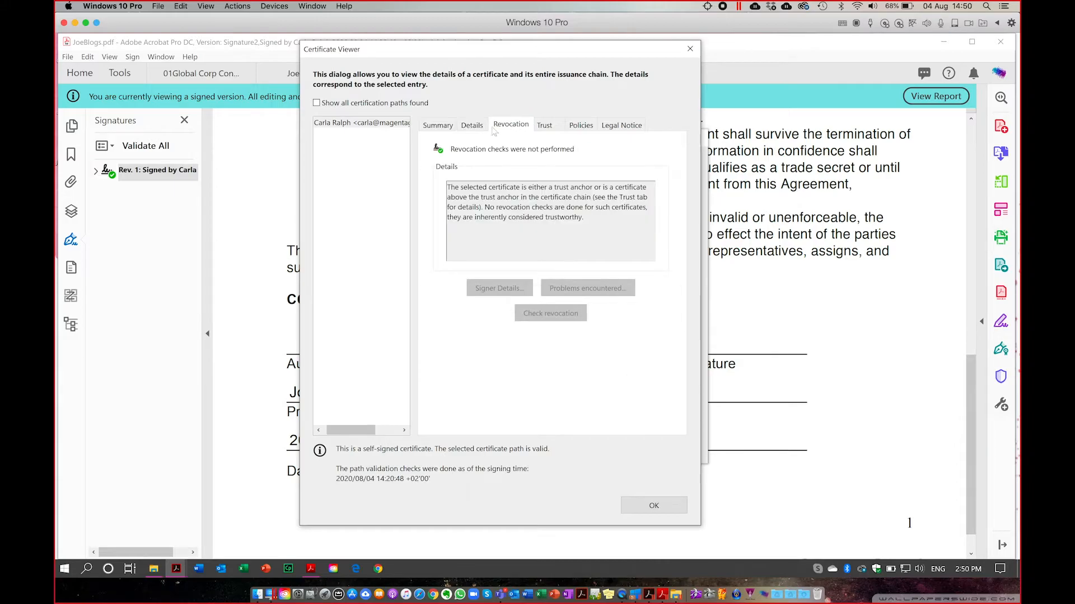
{"action": "left_click", "coordinate": [440, 125]}
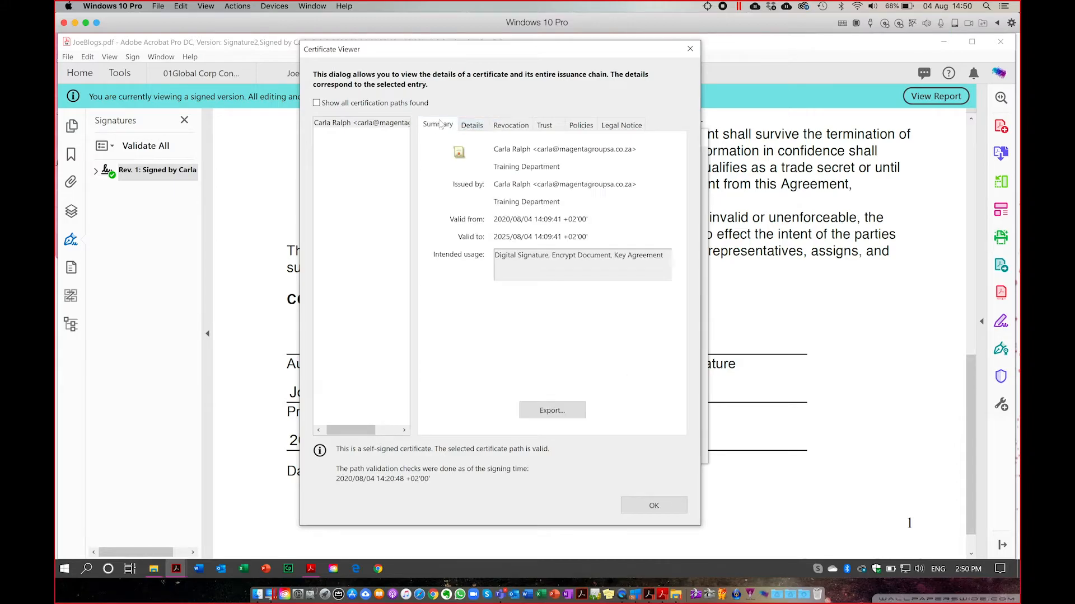
{"action": "left_click", "coordinate": [553, 412]}
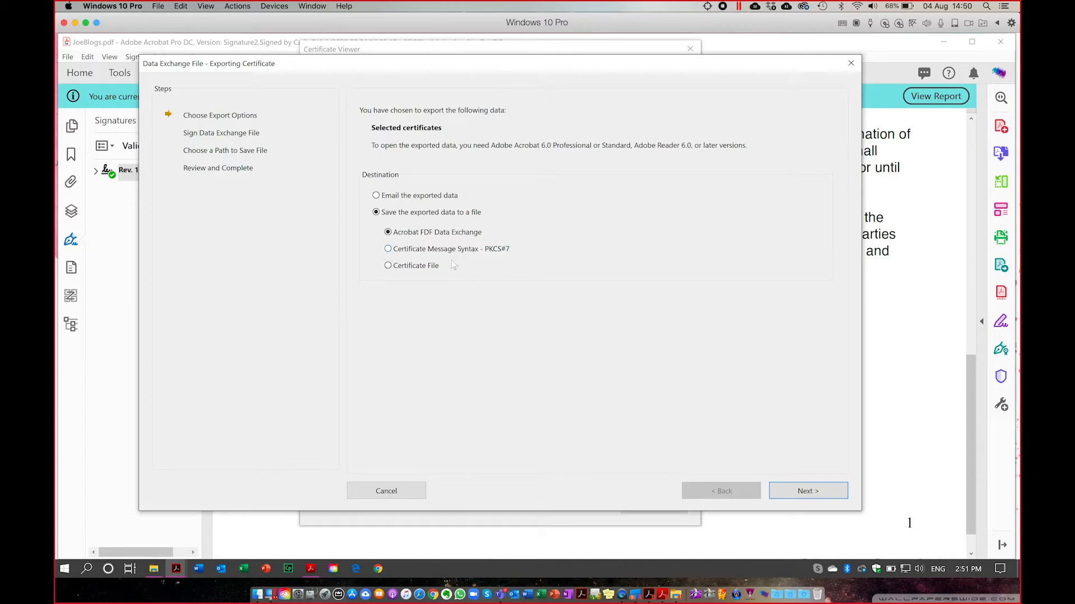
Save the signer's certificate as a Certificate File named bob.cer on the Desktop.
{"action": "left_click", "coordinate": [388, 267]}
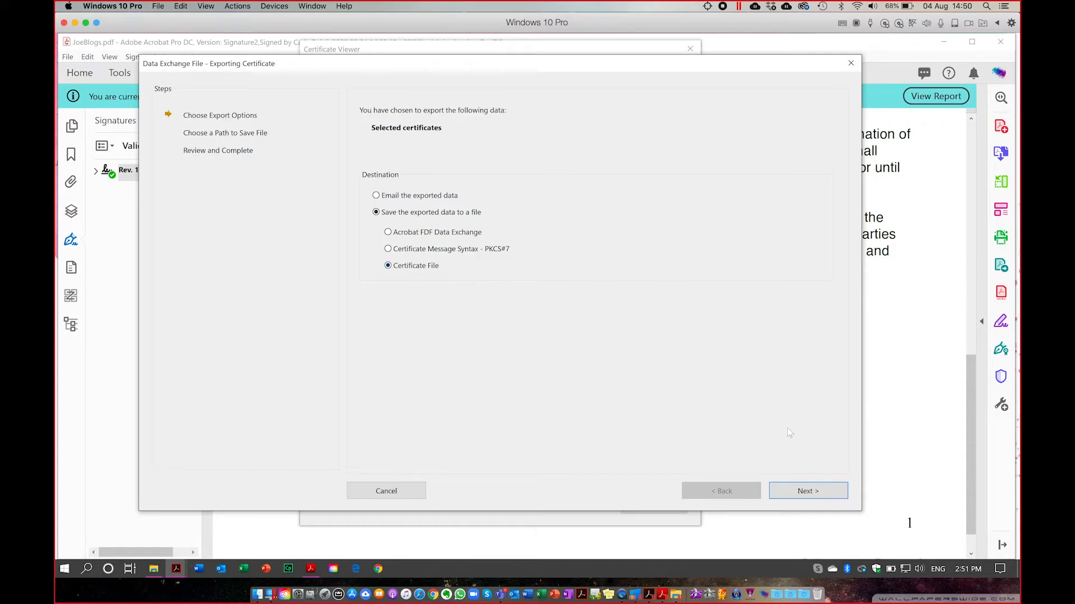
{"action": "left_click", "coordinate": [816, 496]}
{"action": "left_click", "coordinate": [641, 130]}
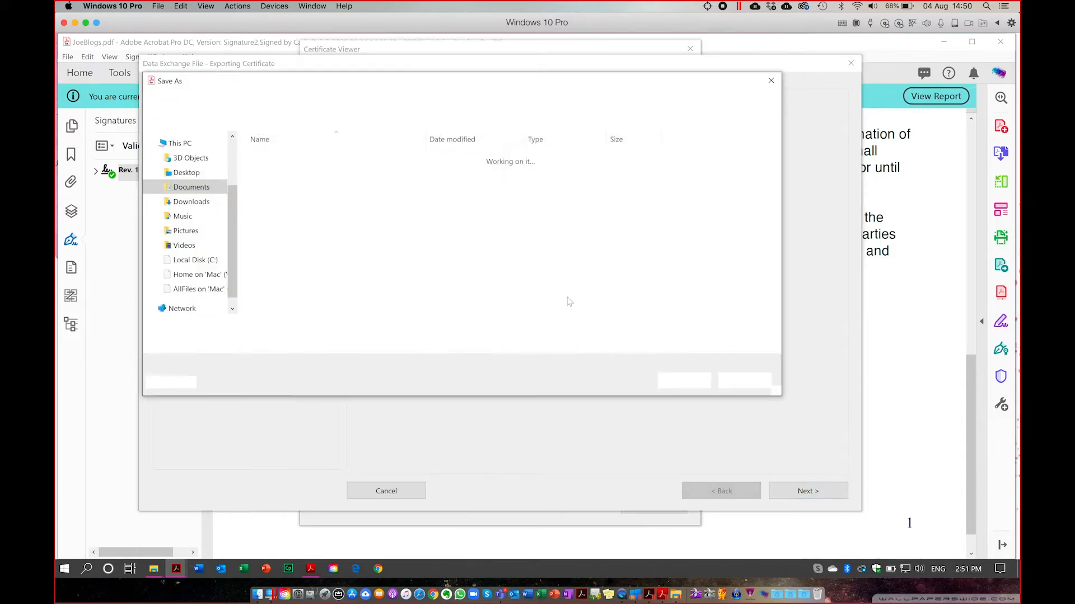
{"action": "left_click", "coordinate": [188, 173]}
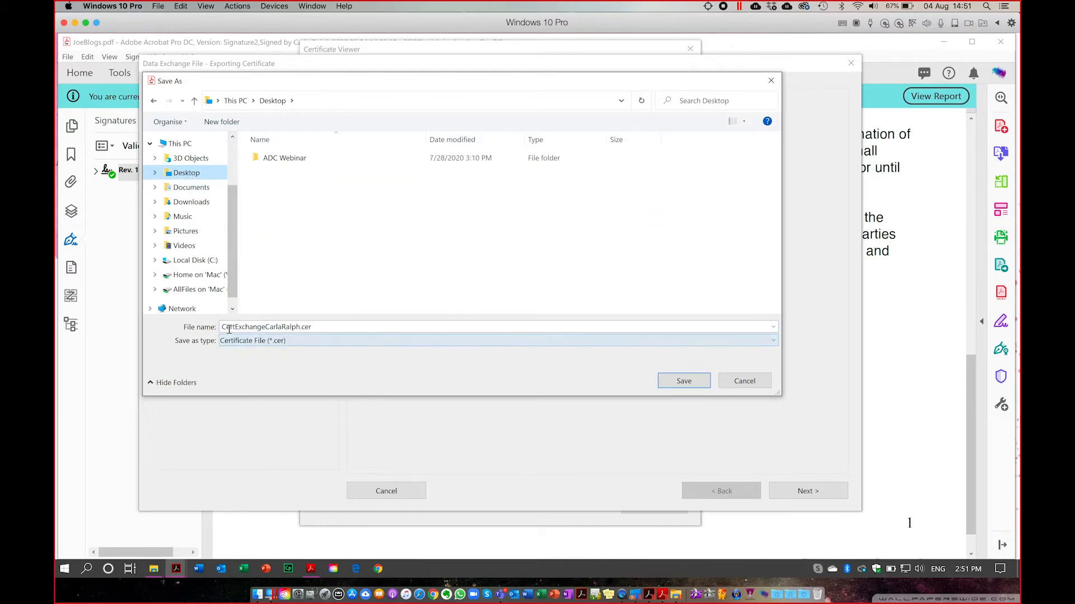
{"action": "left_click", "coordinate": [301, 328]}
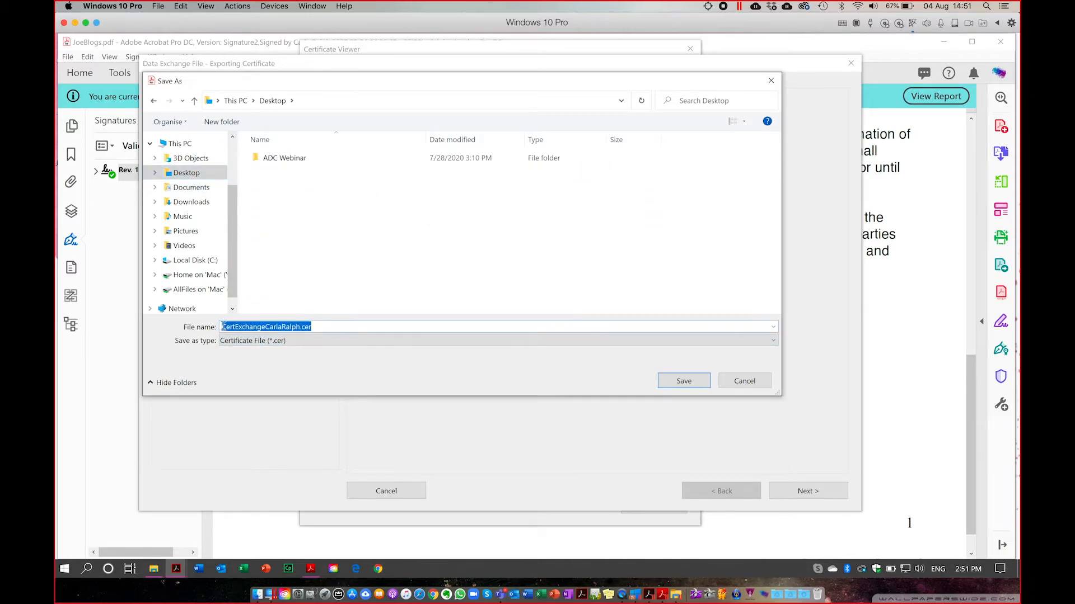
{"action": "left_click", "coordinate": [265, 327]}
{"action": "left_click_drag", "start_coordinate": [299, 327], "coordinate": [203, 320]}
{"action": "type", "text": "bob"}
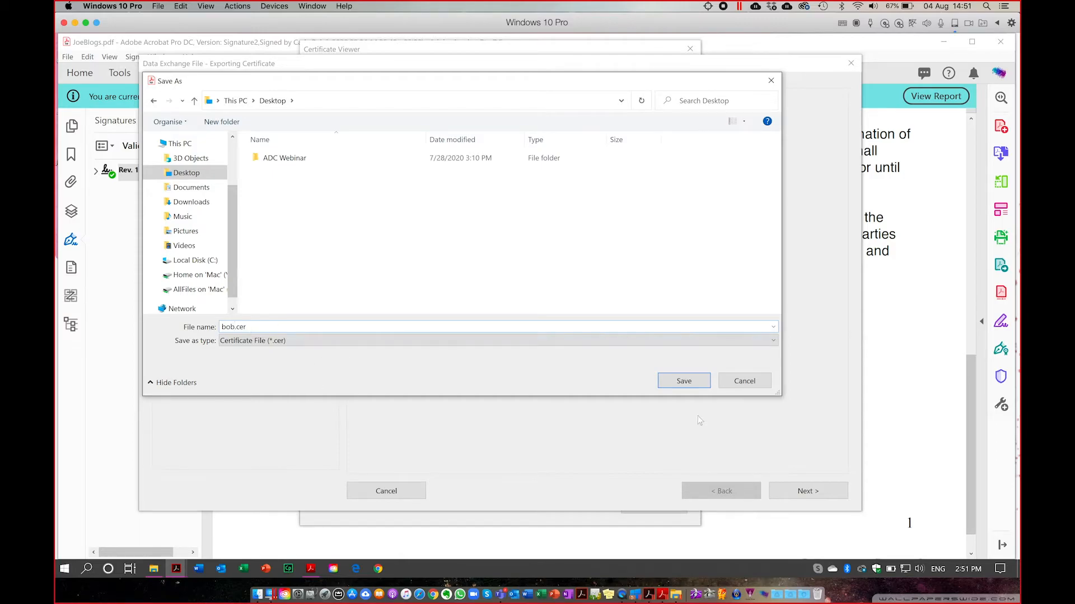
{"action": "left_click", "coordinate": [687, 386]}
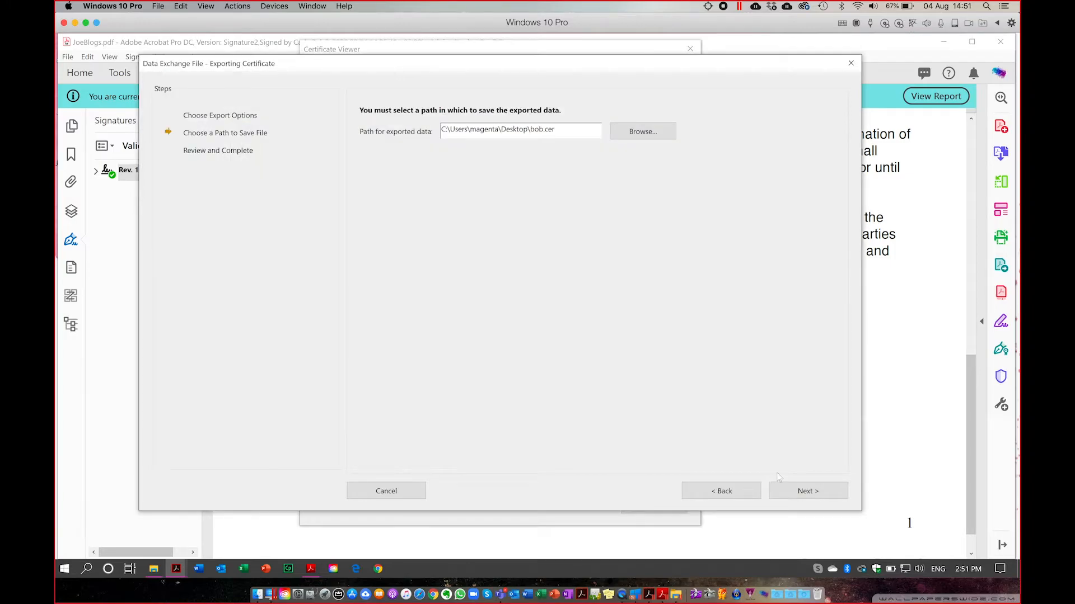
{"action": "left_click", "coordinate": [816, 494]}
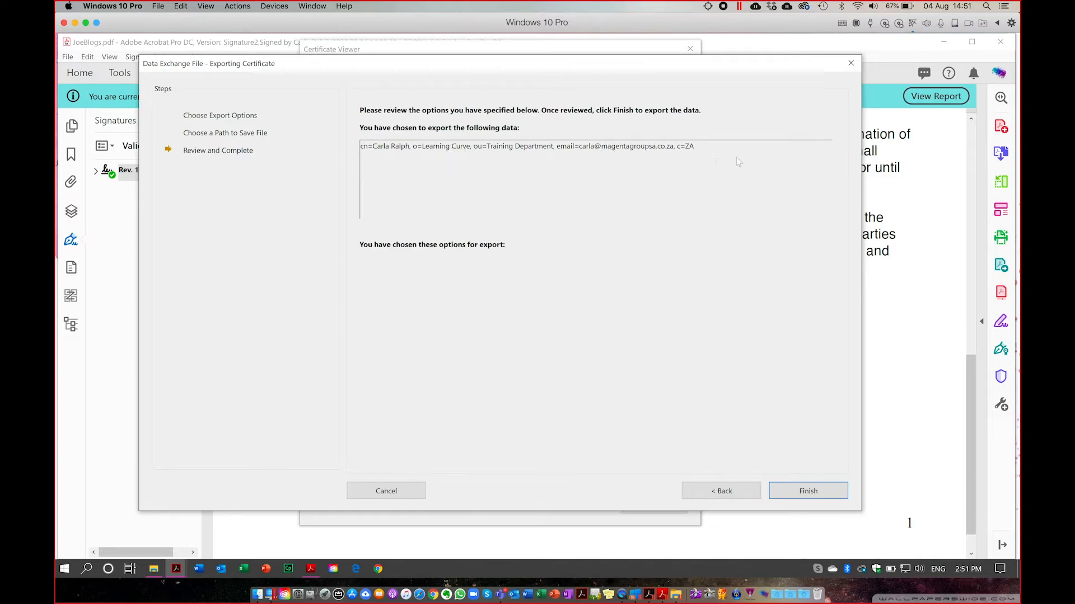
Finish the certificate export, close the certificate and signature dialogs, and return to the NDA.
{"action": "left_click", "coordinate": [812, 491]}
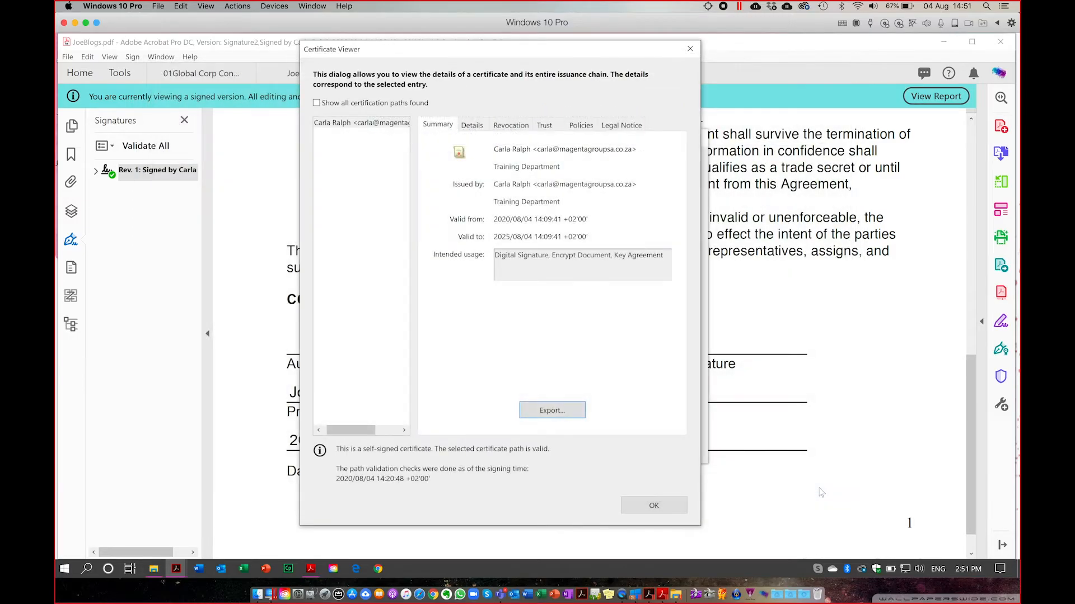
{"action": "left_click", "coordinate": [654, 505]}
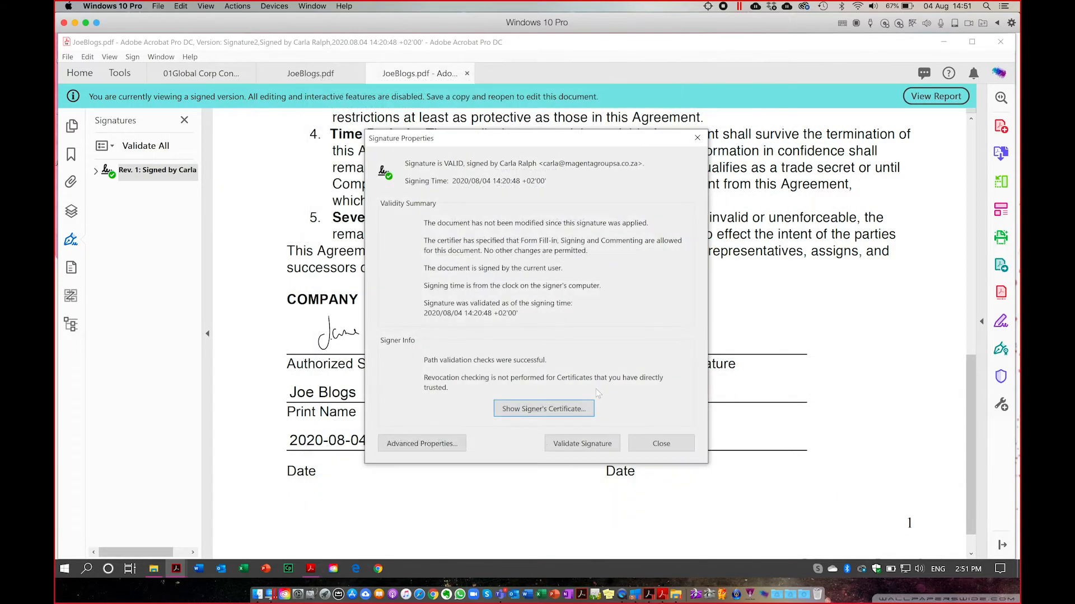
{"action": "left_click", "coordinate": [663, 445]}
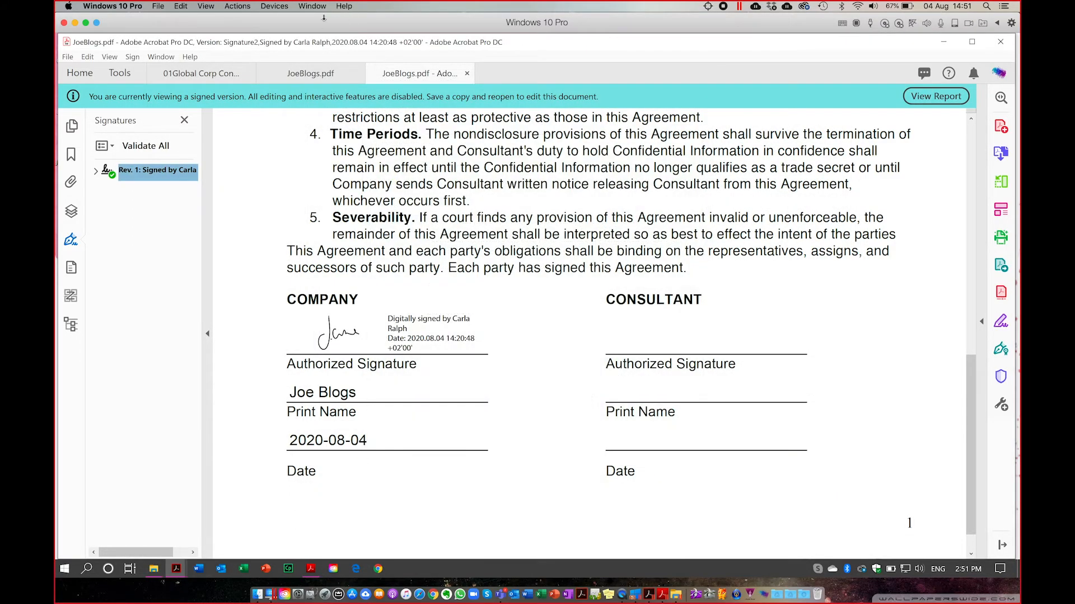
{"action": "left_click", "coordinate": [311, 78]}
{"action": "left_click", "coordinate": [200, 73]}
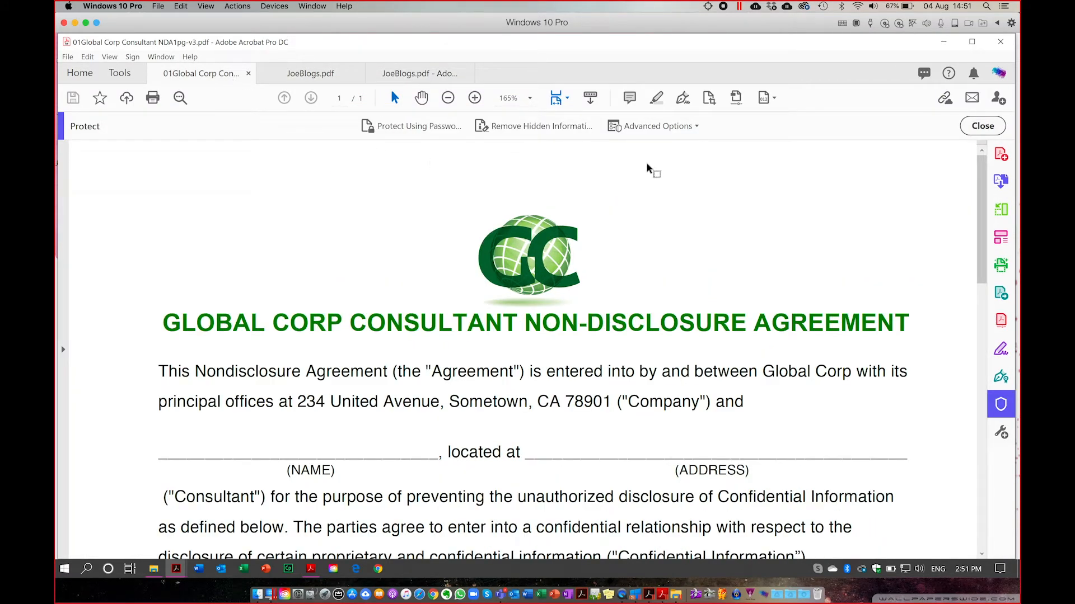
In Manage Security Policies, create a new policy using public key certificates.
{"action": "left_click", "coordinate": [683, 130]}
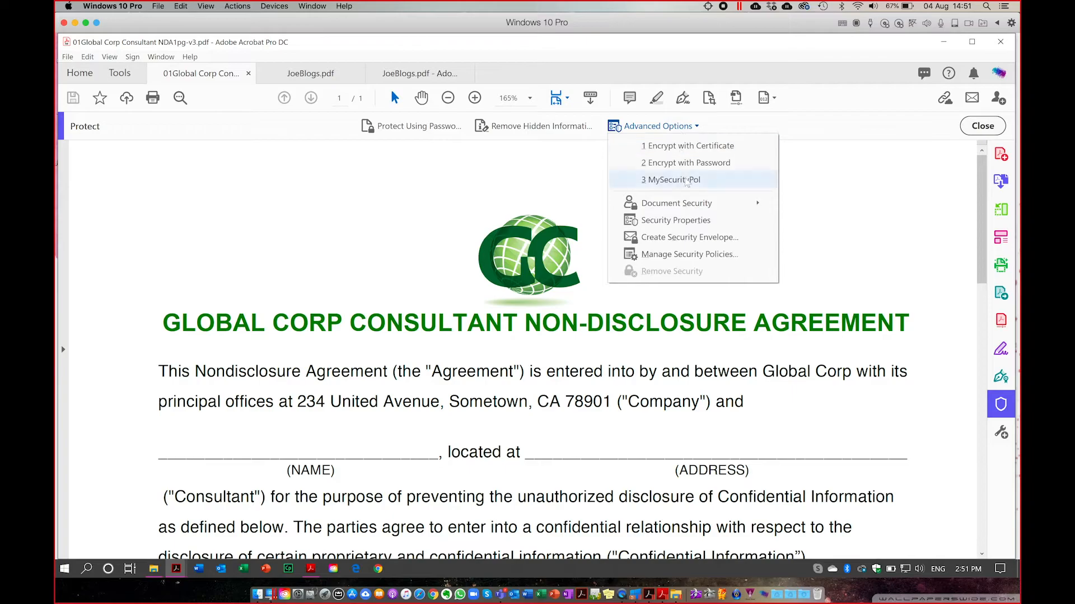
{"action": "mouse_move", "coordinate": [657, 211]}
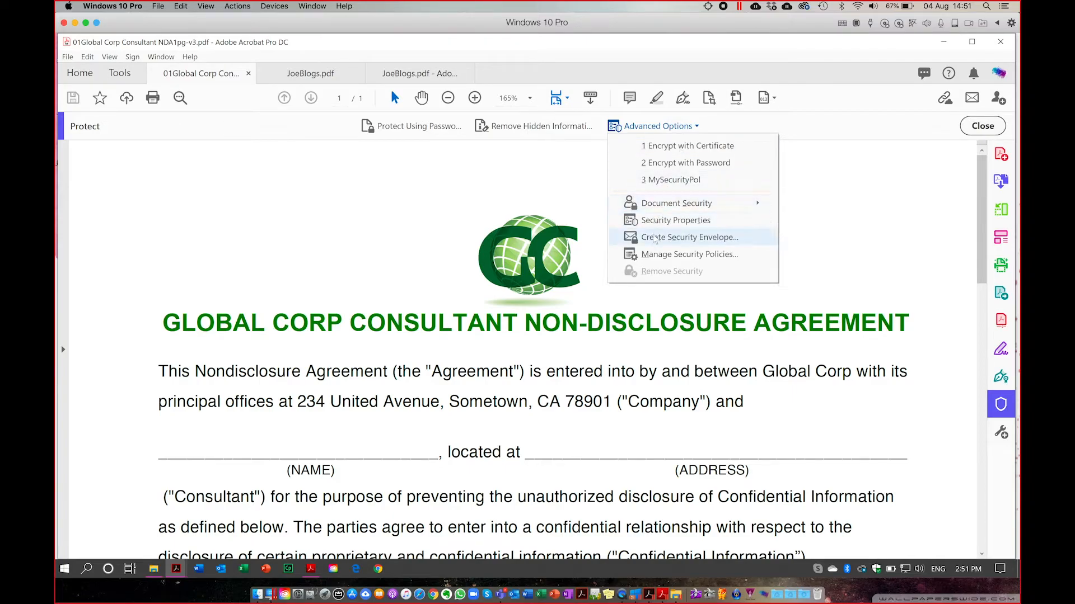
{"action": "left_click", "coordinate": [650, 256]}
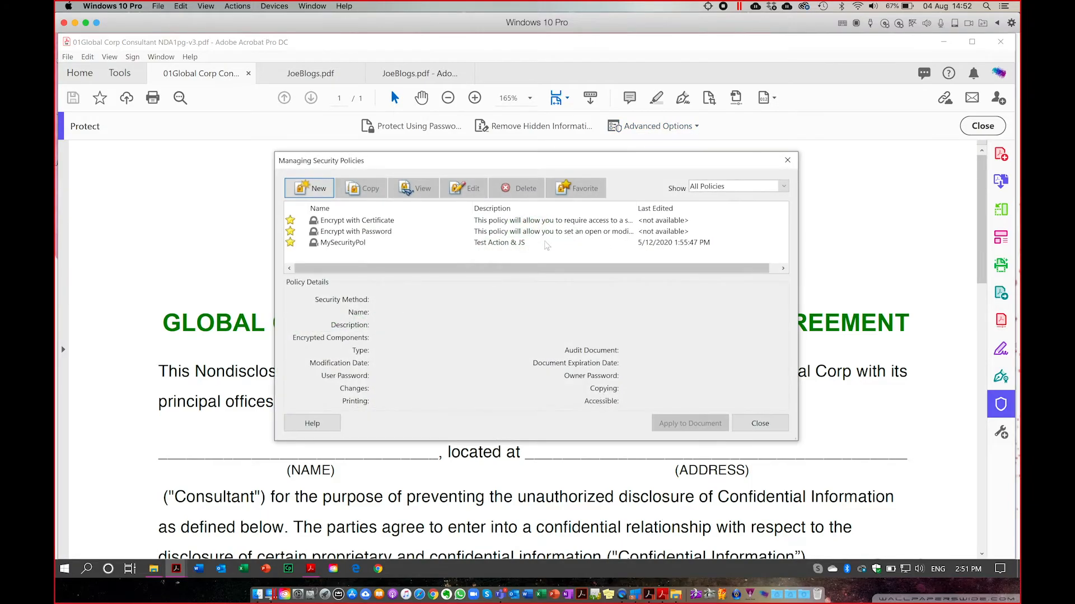
{"action": "left_click", "coordinate": [320, 196]}
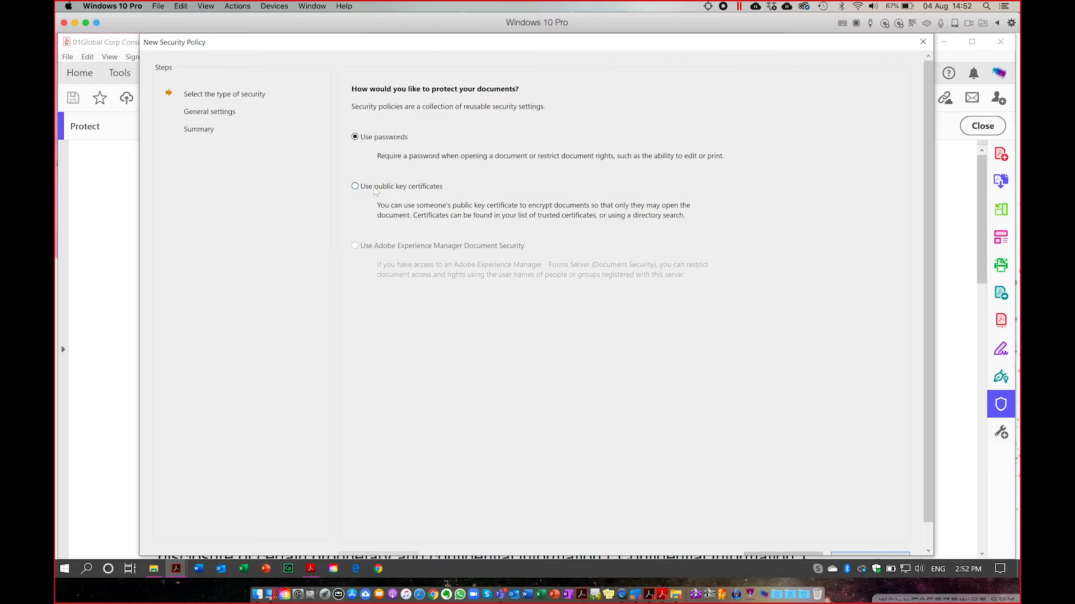
{"action": "left_click", "coordinate": [375, 189]}
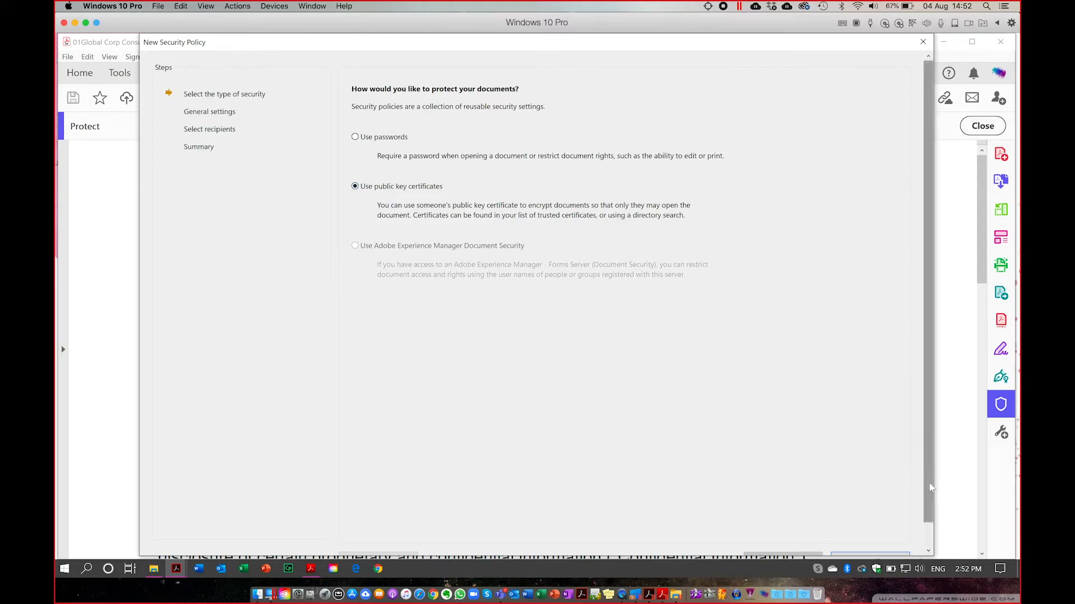
{"action": "scroll", "coordinate": [905, 553], "scroll_direction": "down", "scroll_amount": 1}
Correct the policy name from 'teest' to 'test', keeping all document contents encrypted.
{"action": "left_click", "coordinate": [870, 536]}
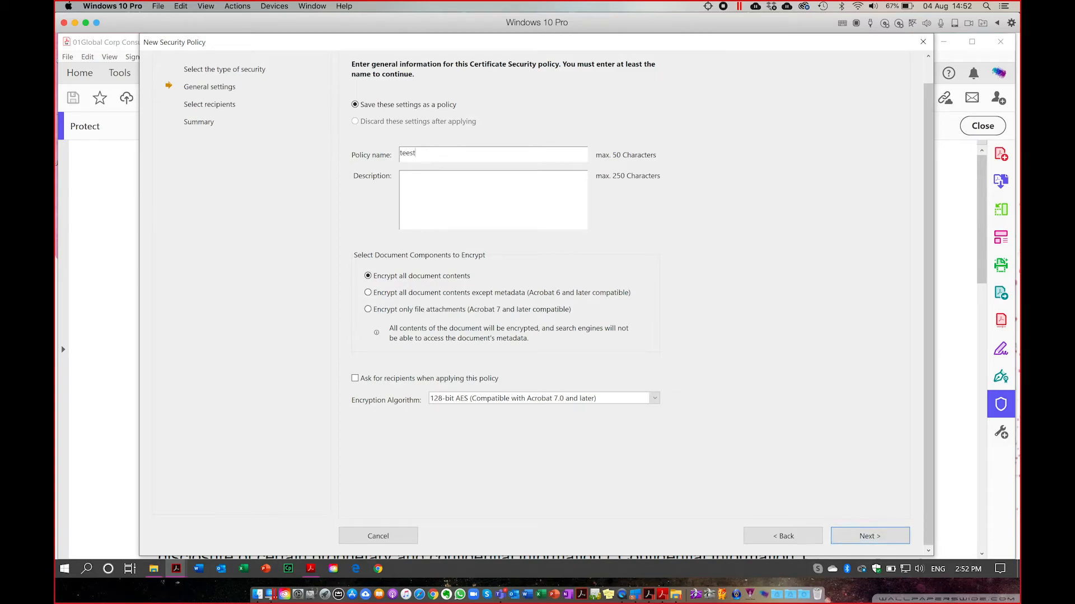
{"action": "key", "text": "BackSpace"}
{"action": "key", "text": "BackSpace"}
{"action": "key", "text": "BackSpace"}
{"action": "left_click", "coordinate": [866, 538]}
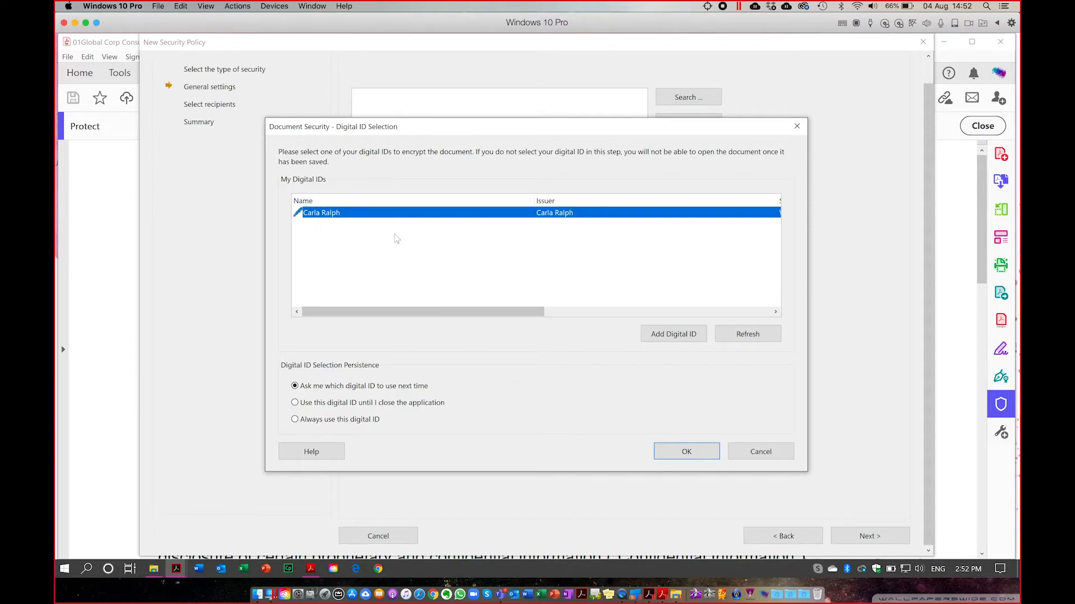
{"action": "left_click", "coordinate": [678, 337]}
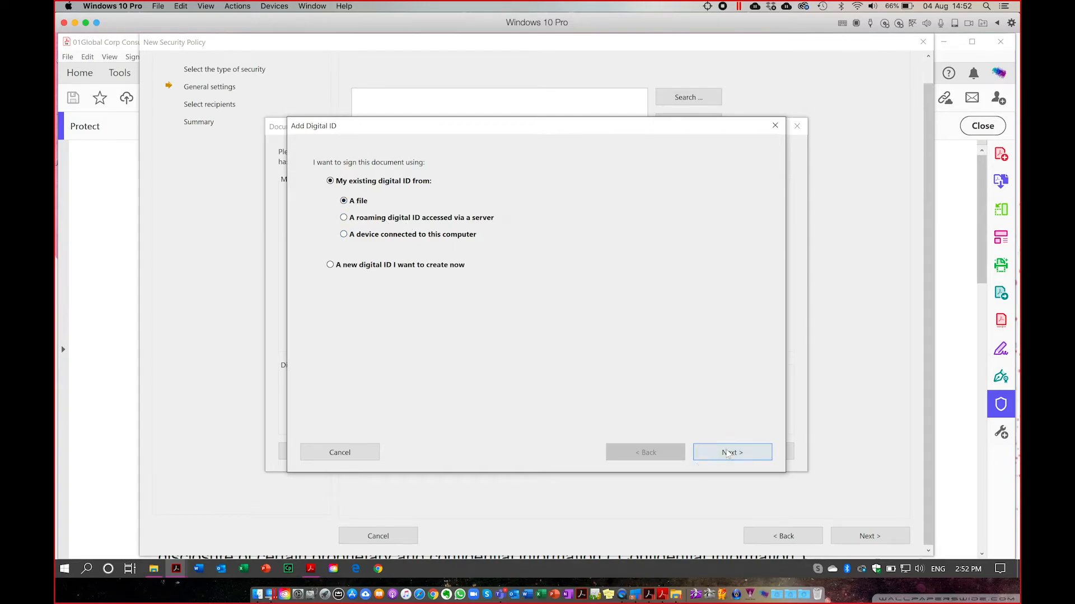
{"action": "left_click", "coordinate": [728, 453]}
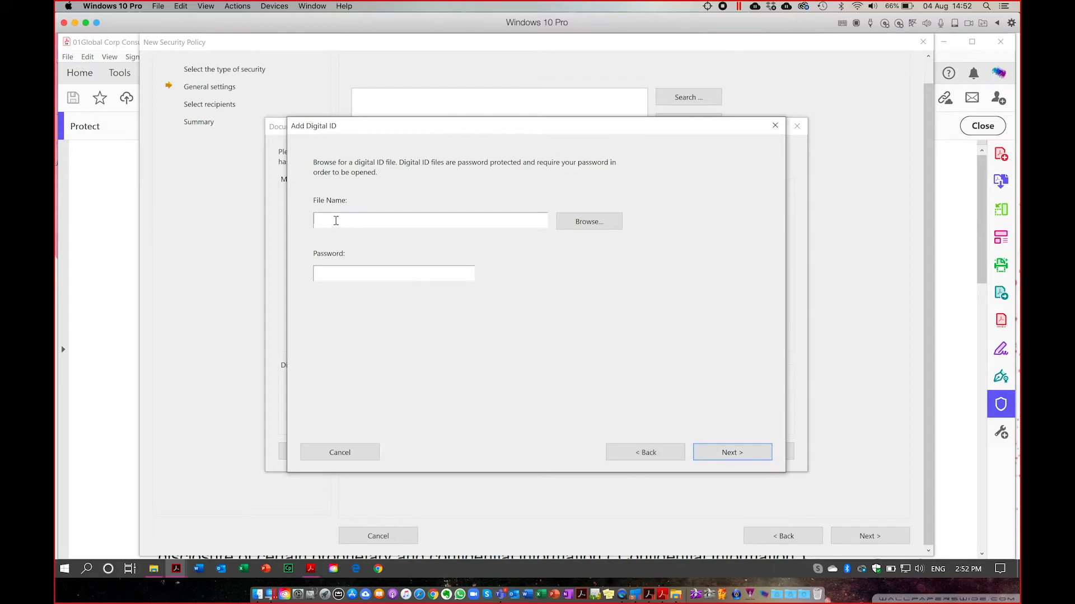
{"action": "left_click", "coordinate": [591, 226]}
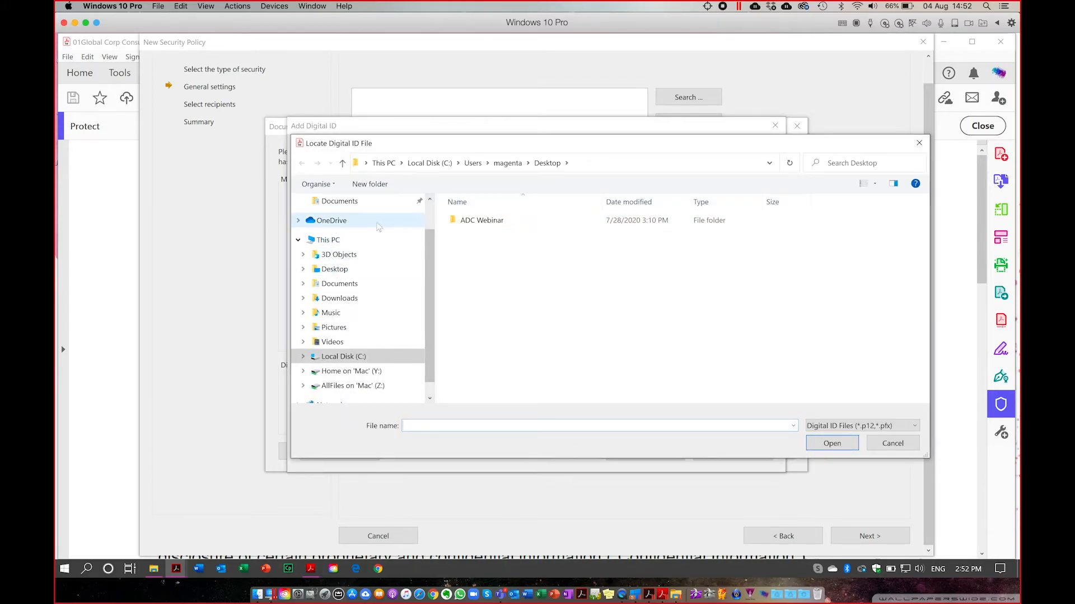
{"action": "scroll", "coordinate": [346, 267], "scroll_direction": "up", "scroll_amount": 1}
{"action": "scroll", "coordinate": [346, 266], "scroll_direction": "down", "scroll_amount": 1}
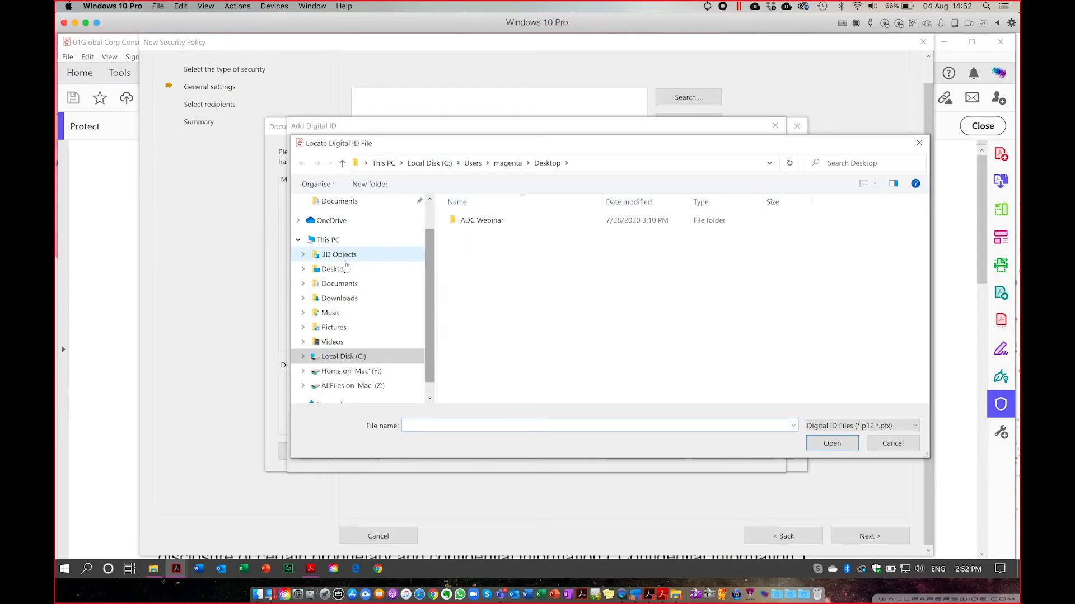
{"action": "left_click", "coordinate": [346, 267]}
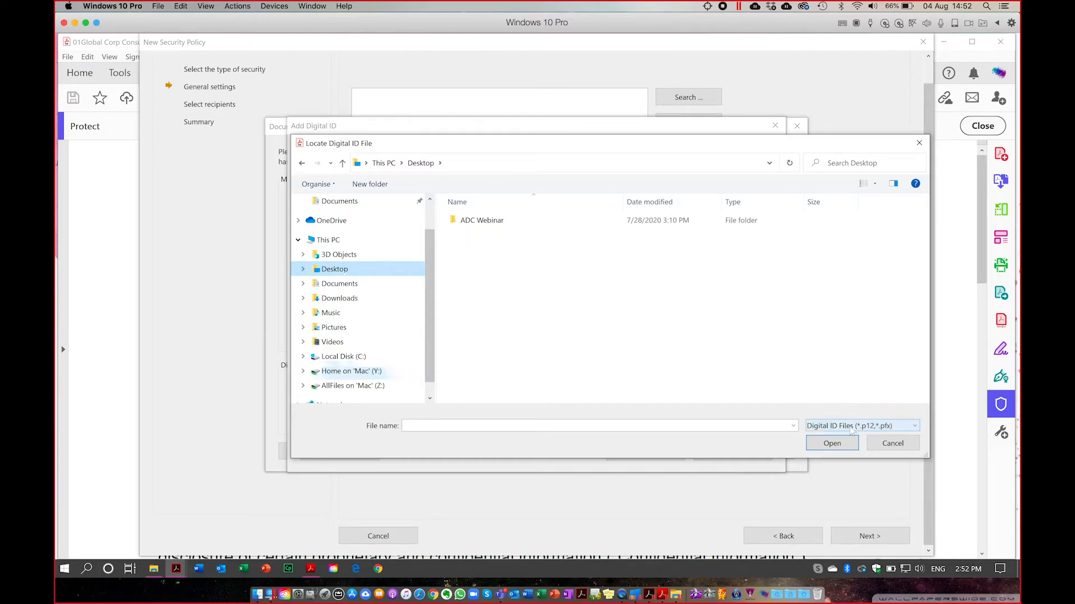
{"action": "left_click", "coordinate": [852, 430]}
{"action": "left_click", "coordinate": [756, 442]}
{"action": "left_click", "coordinate": [895, 444]}
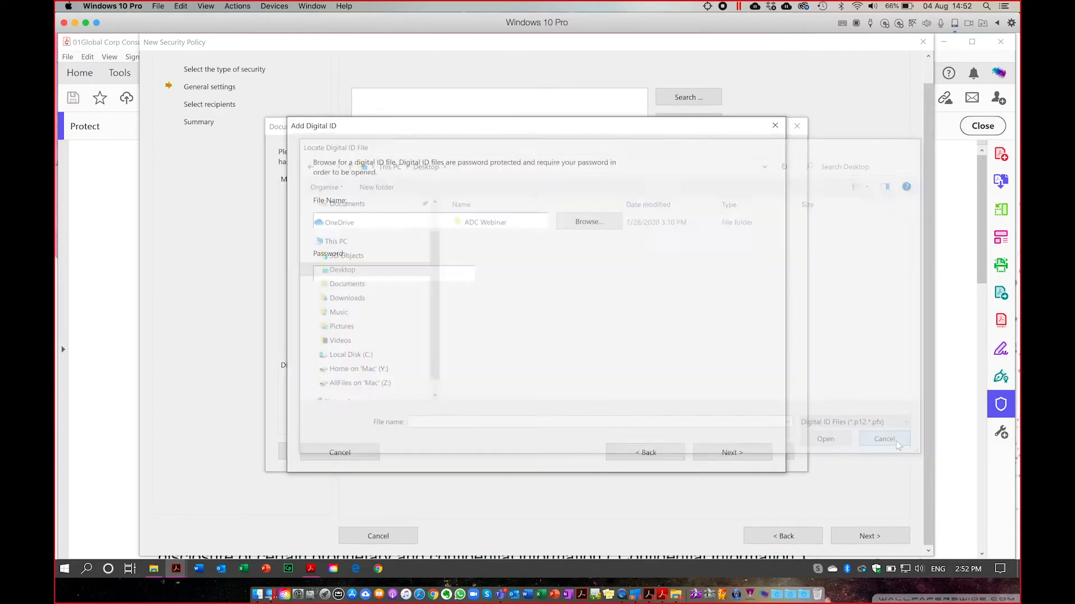
{"action": "left_click", "coordinate": [730, 452]}
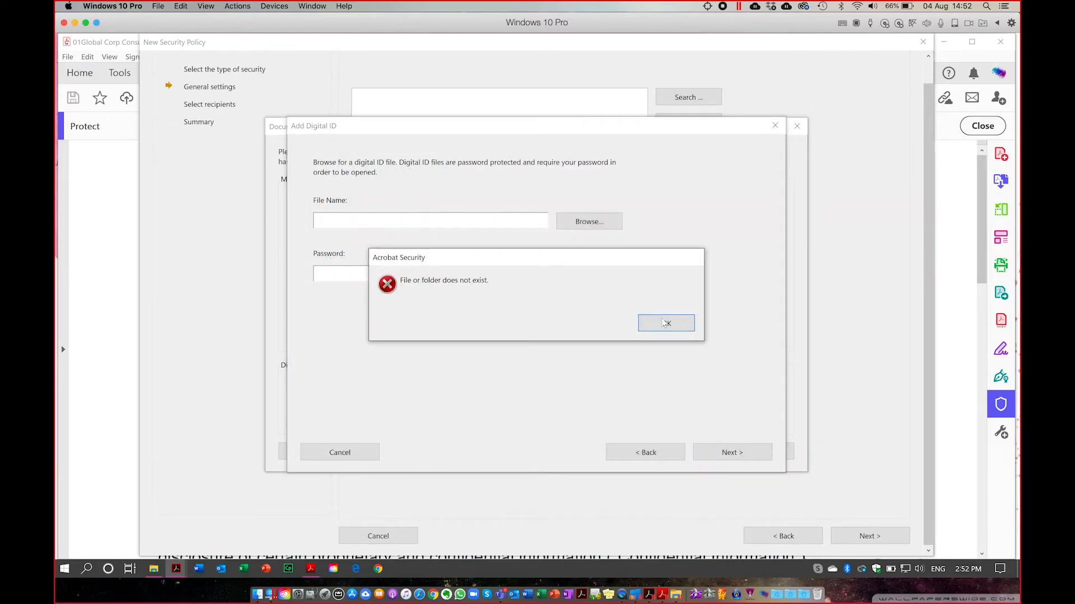
{"action": "left_click", "coordinate": [665, 323]}
{"action": "left_click", "coordinate": [351, 454]}
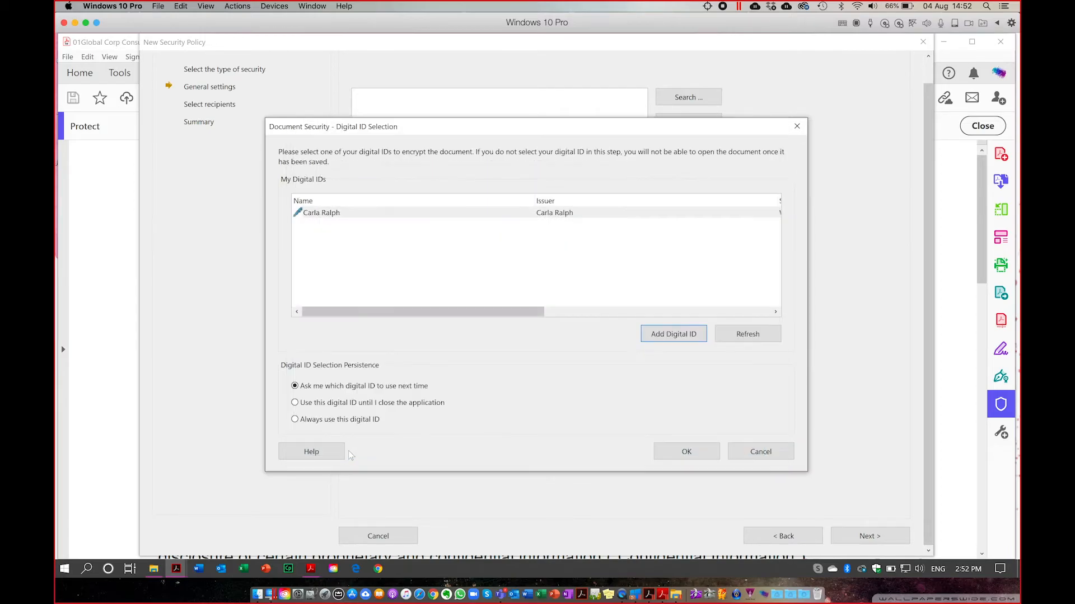
Confirm the existing digital ID and add bob.cer from the Desktop as a recipient.
{"action": "left_click", "coordinate": [687, 455]}
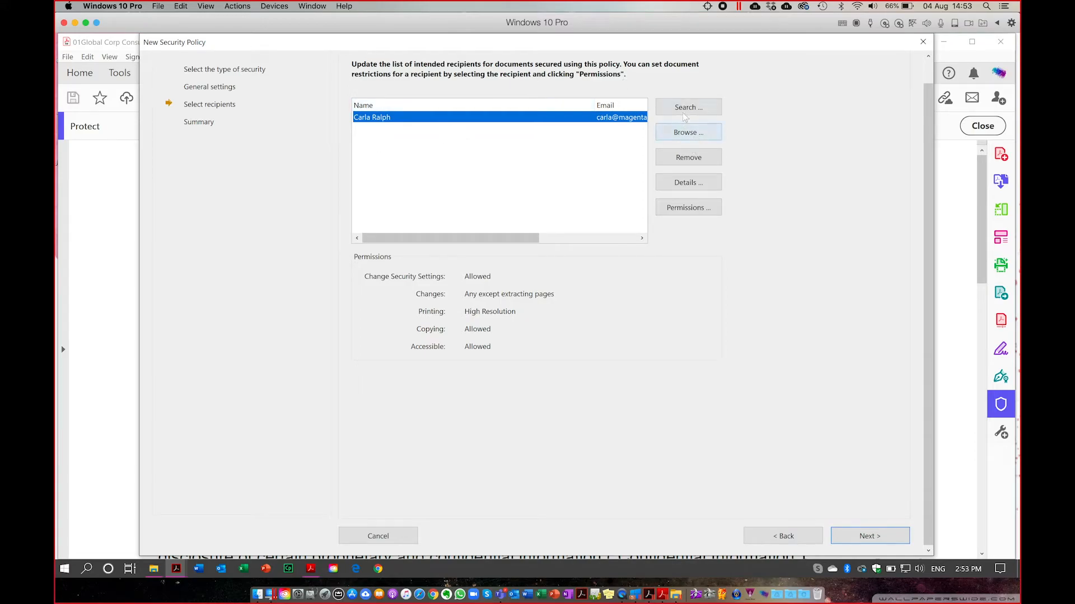
{"action": "left_click", "coordinate": [684, 135]}
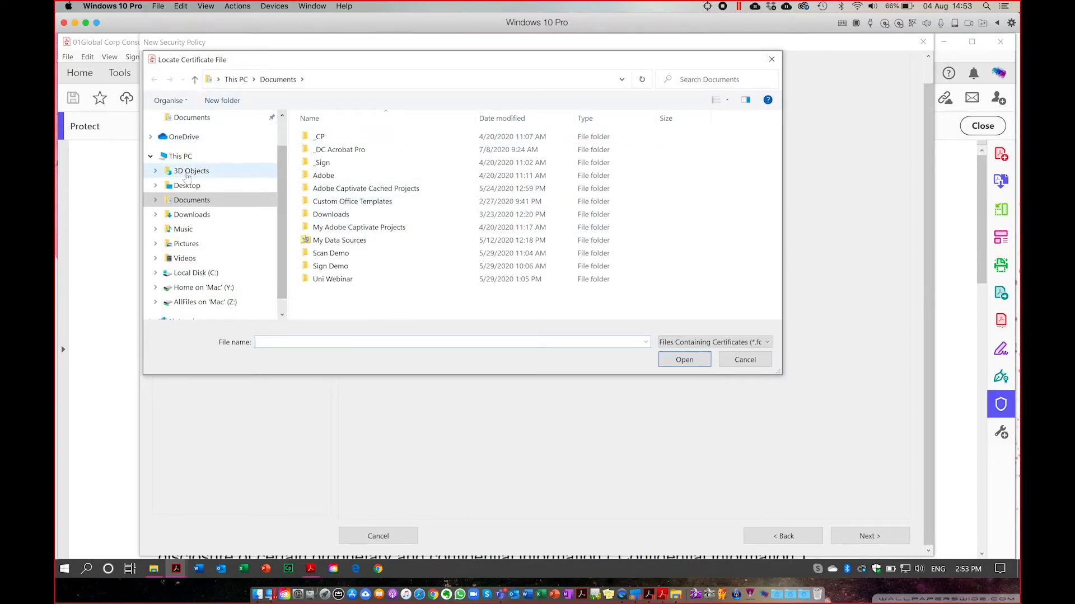
{"action": "left_click", "coordinate": [187, 186]}
{"action": "left_click", "coordinate": [329, 152]}
{"action": "left_click", "coordinate": [692, 364]}
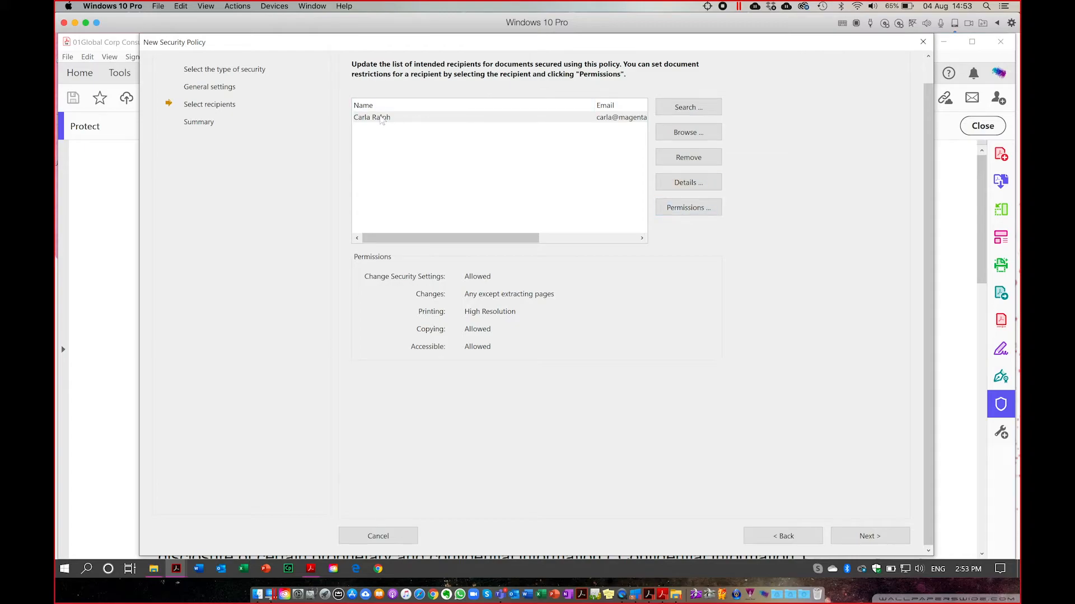
{"action": "left_click", "coordinate": [687, 218]}
Restrict the recipient to High Resolution printing with Changes set to None.
{"action": "left_click", "coordinate": [666, 331]}
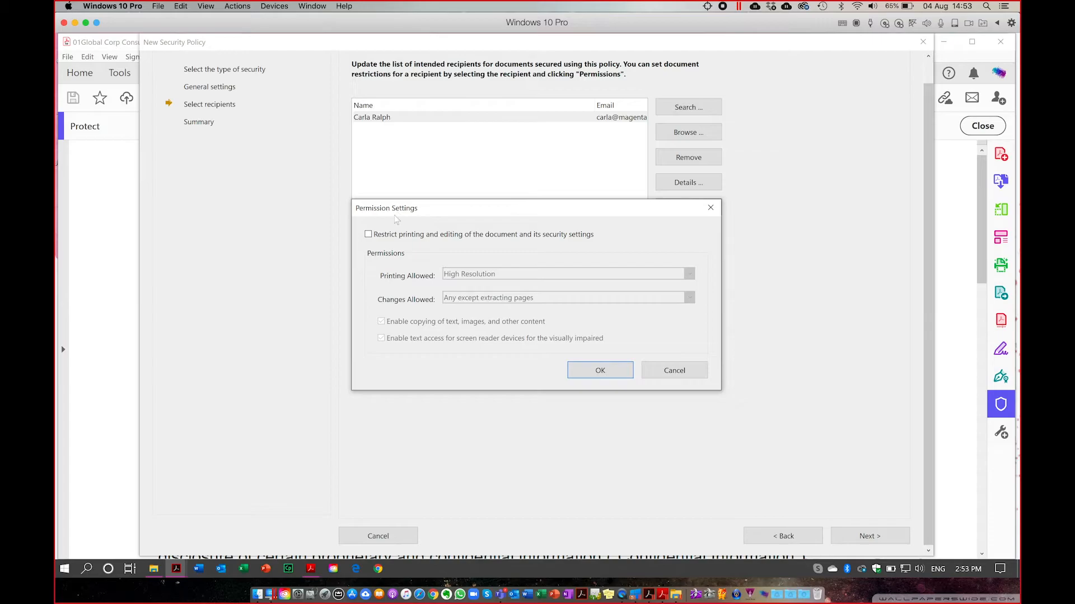
{"action": "left_click", "coordinate": [368, 234]}
{"action": "left_click", "coordinate": [470, 274]}
{"action": "left_click", "coordinate": [469, 308]}
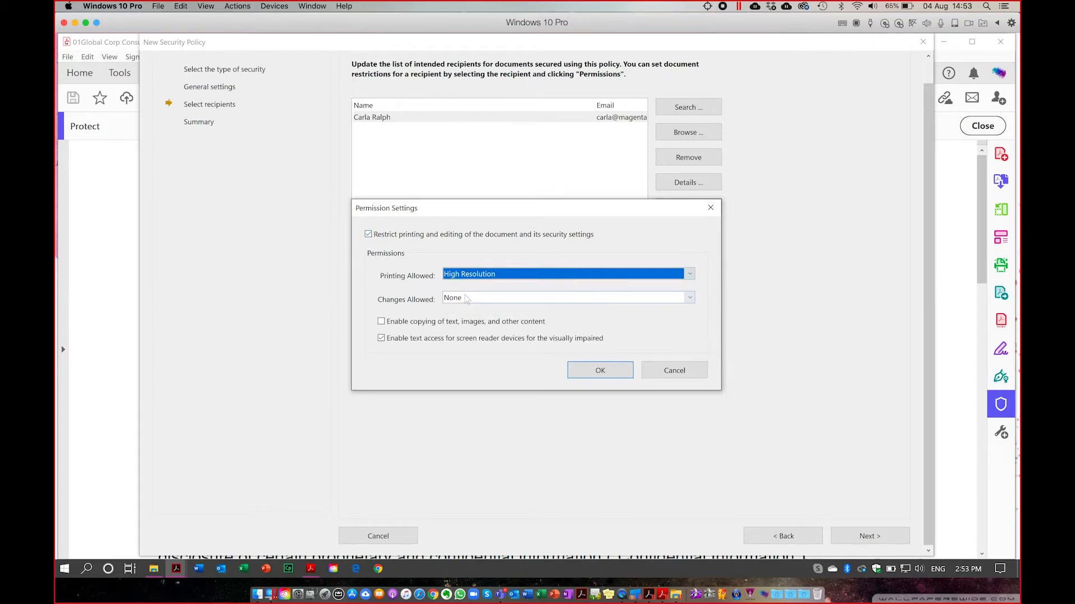
{"action": "left_click", "coordinate": [465, 298]}
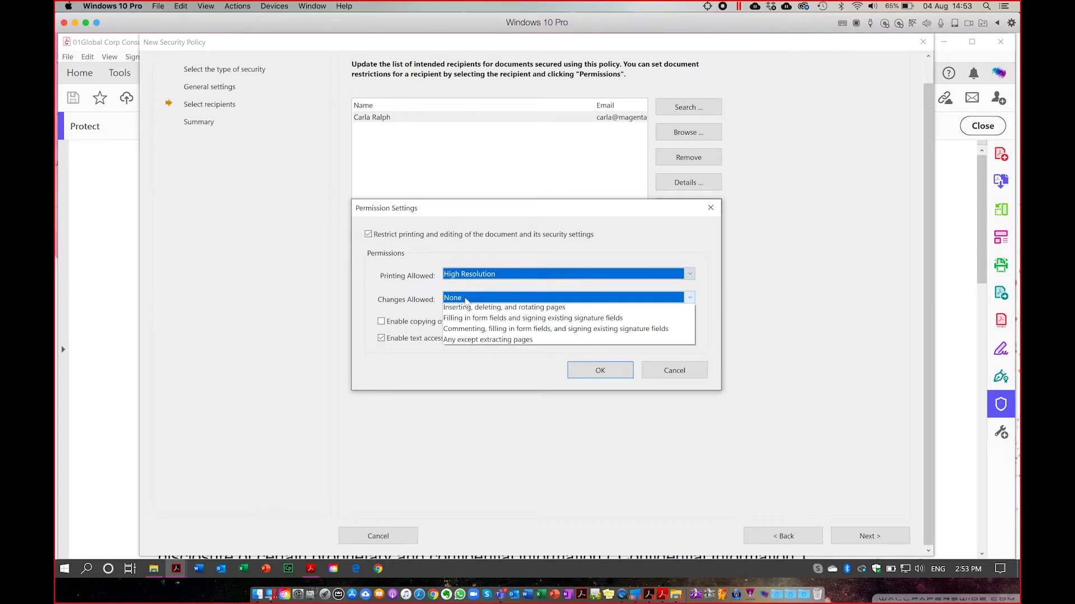
{"action": "left_click", "coordinate": [463, 353]}
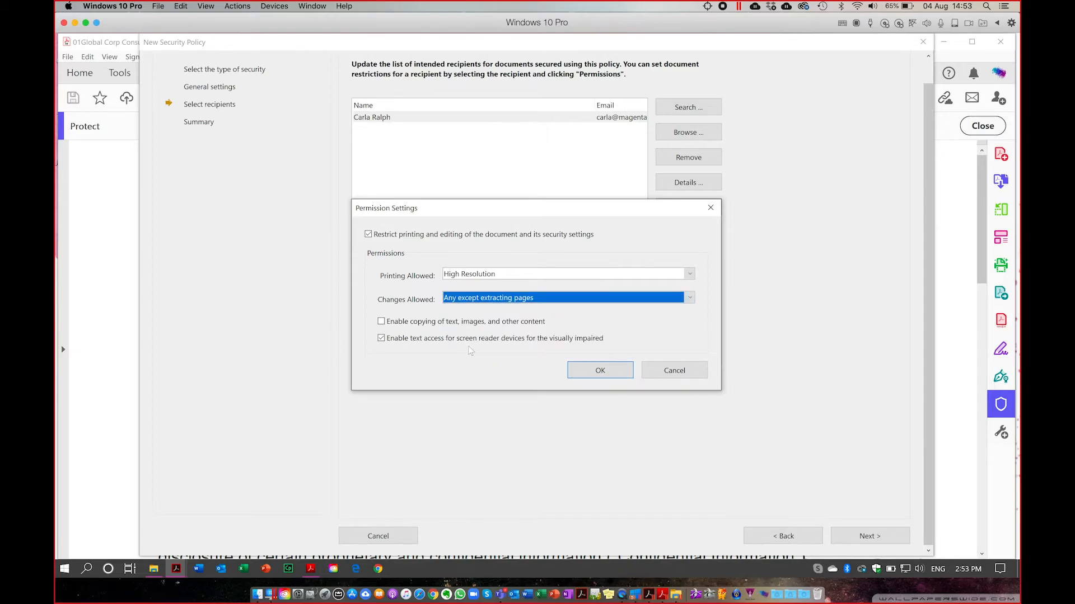
{"action": "left_click", "coordinate": [473, 300]}
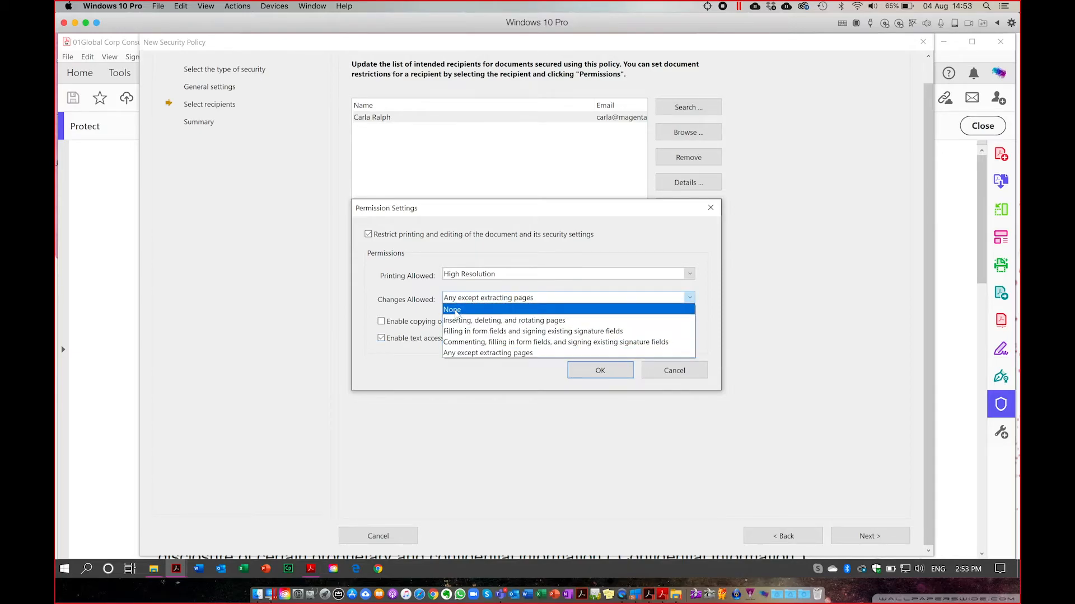
{"action": "left_click", "coordinate": [456, 311]}
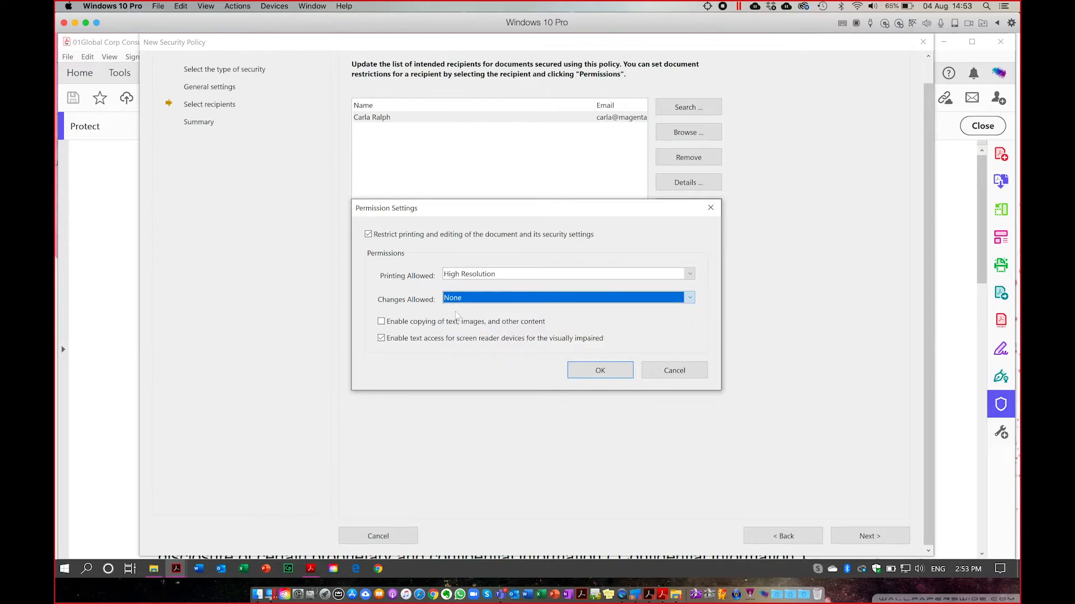
{"action": "left_click", "coordinate": [603, 369]}
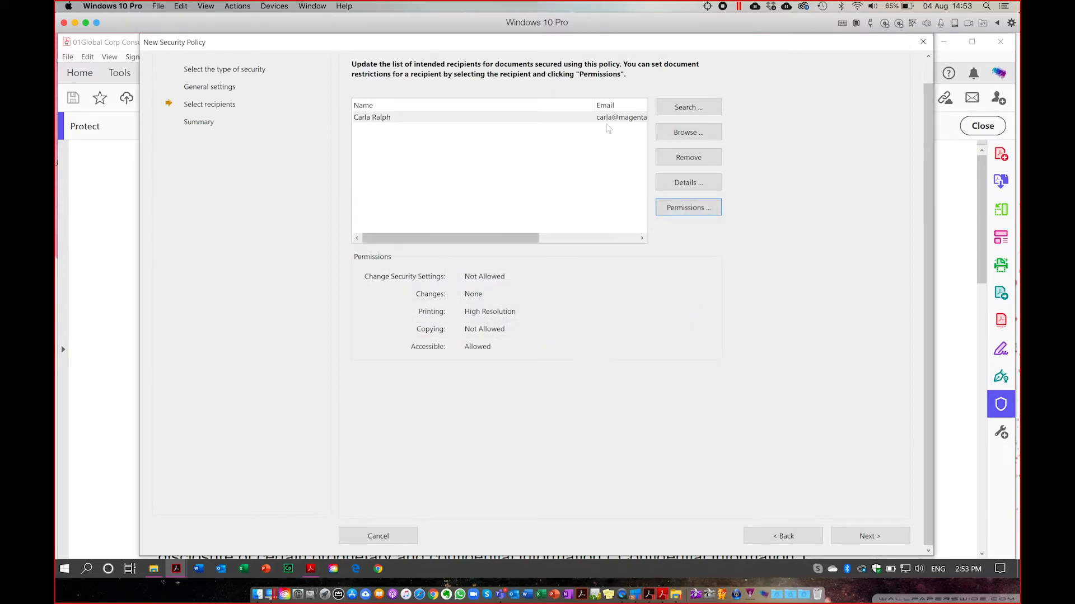
Complete the wizard to save the certificate policy named test.
{"action": "left_click", "coordinate": [686, 108]}
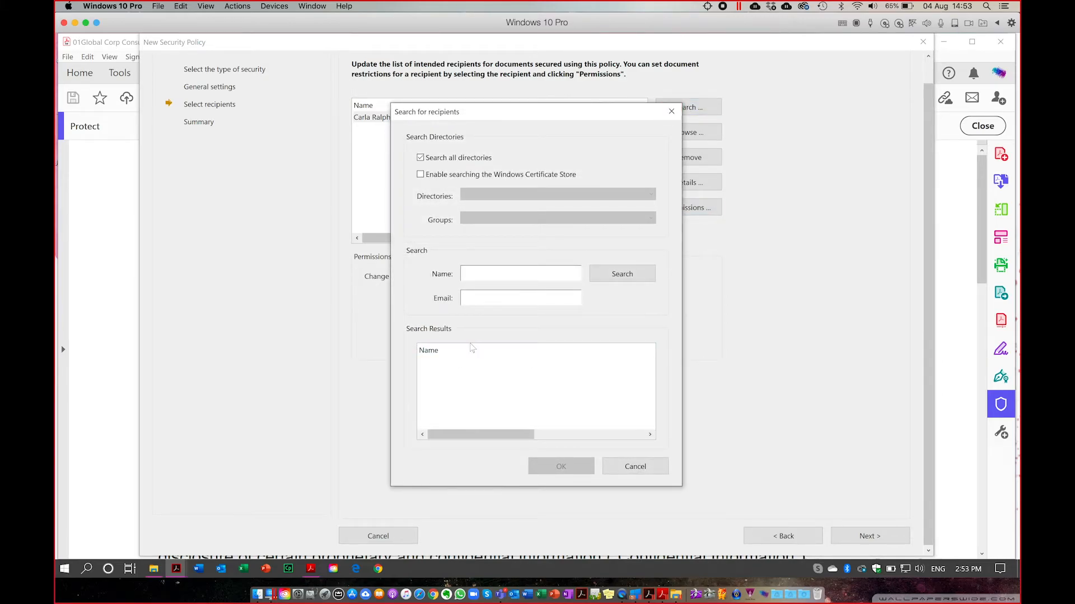
{"action": "left_click", "coordinate": [649, 466]}
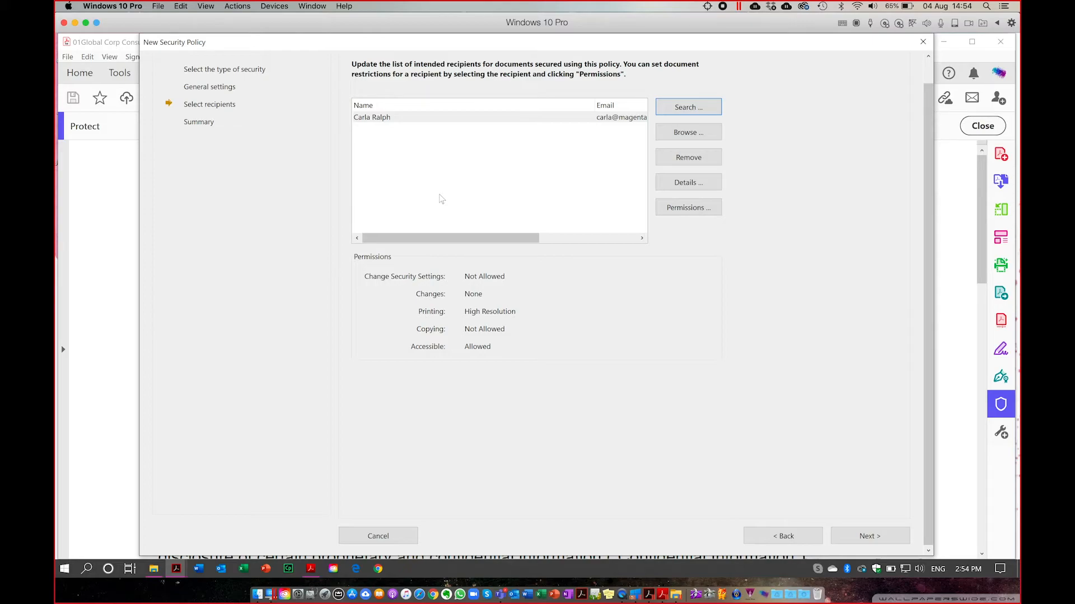
{"action": "left_click", "coordinate": [872, 537]}
{"action": "left_click", "coordinate": [876, 538]}
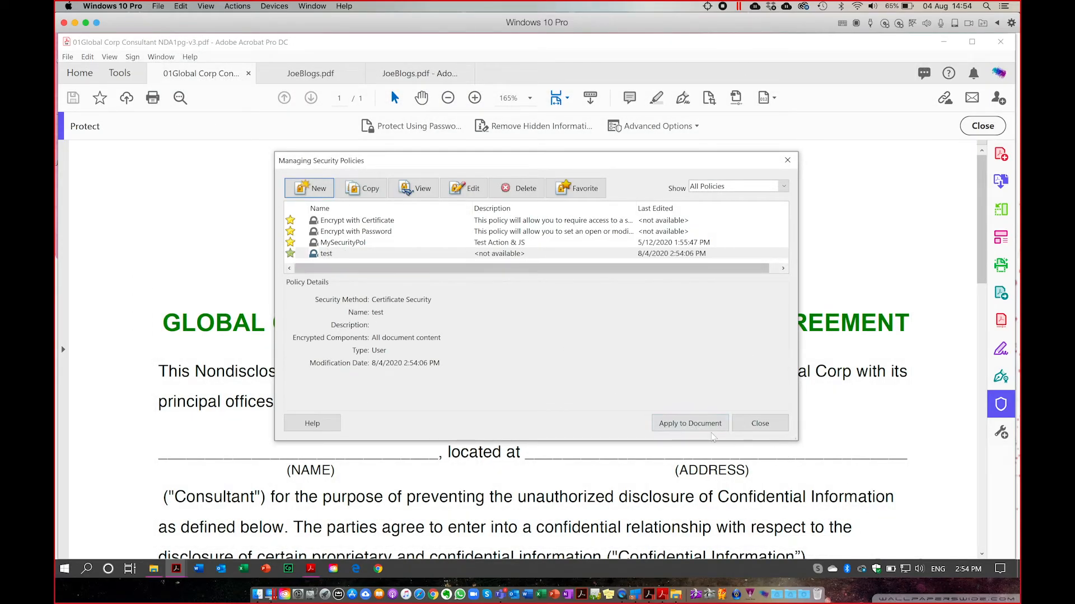
Apply the test policy to the NDA, then open and cancel the Create Security Envelope wizard.
{"action": "left_click", "coordinate": [693, 425]}
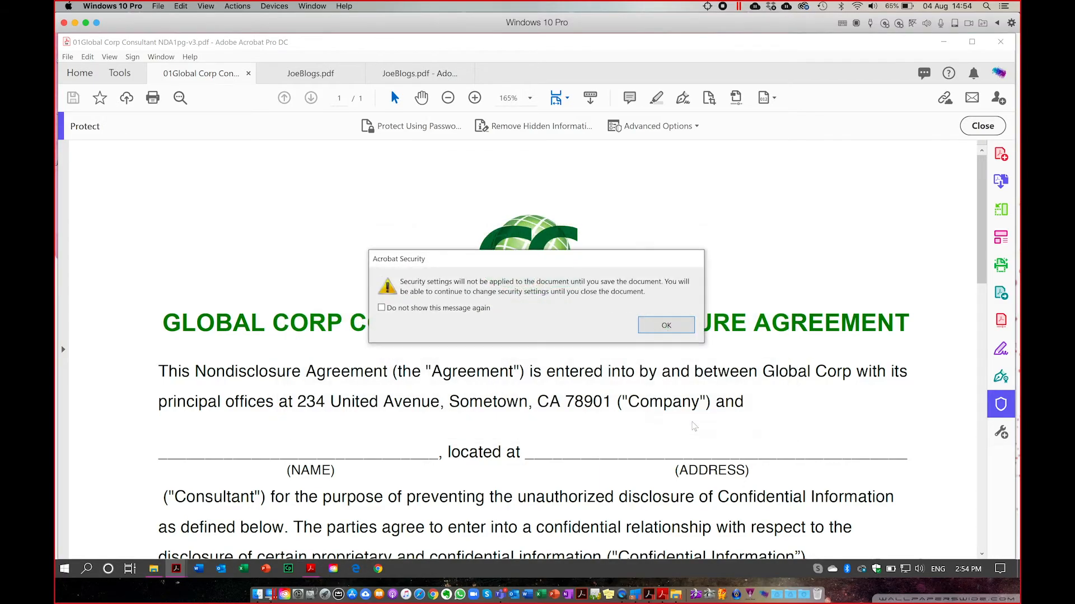
{"action": "left_click", "coordinate": [662, 325]}
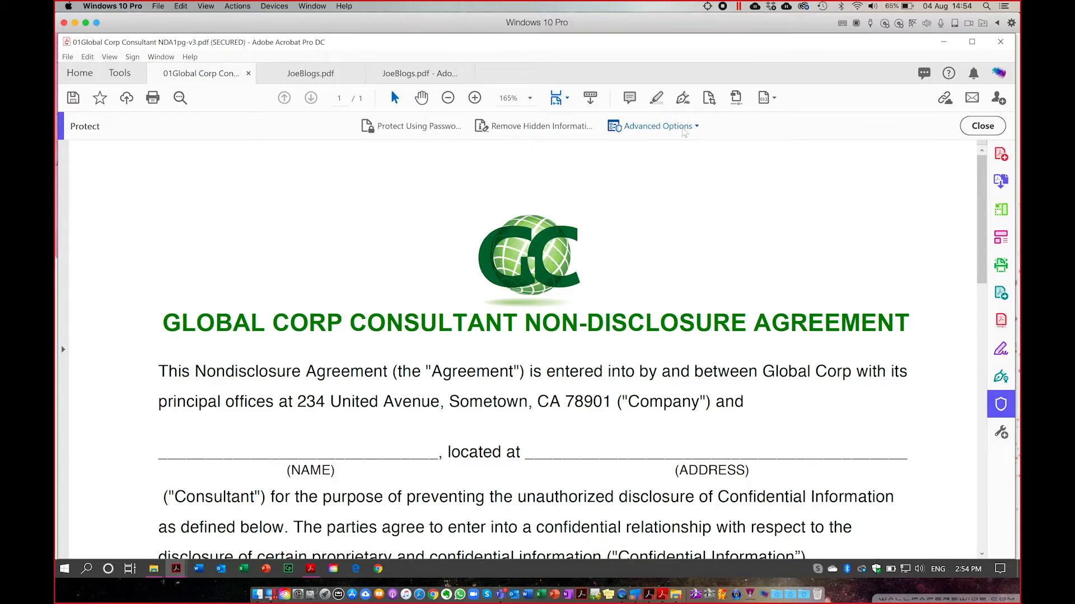
{"action": "left_click", "coordinate": [682, 127]}
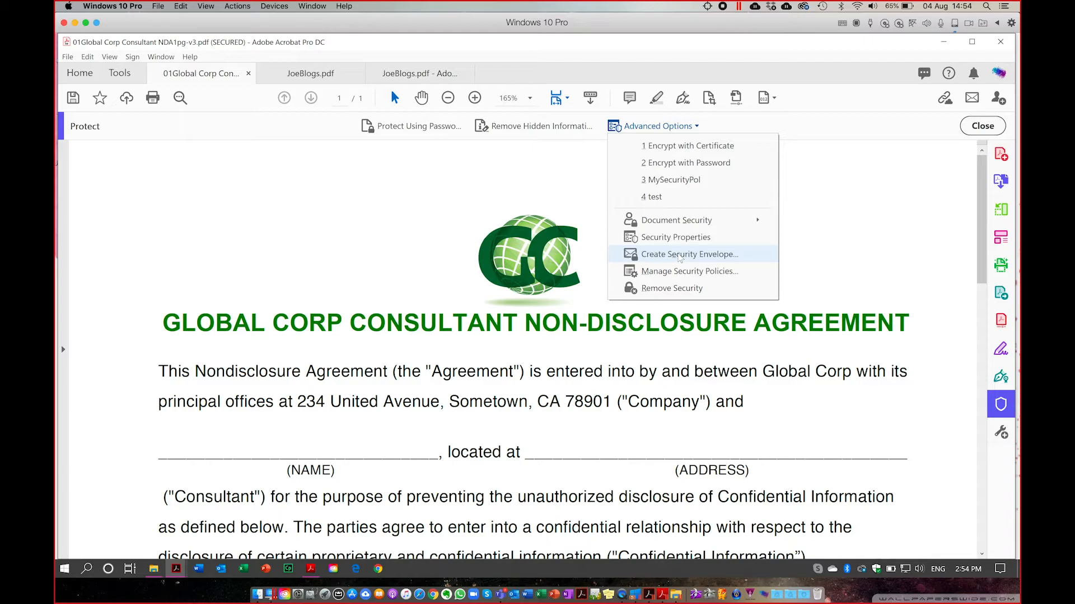
{"action": "left_click", "coordinate": [680, 255]}
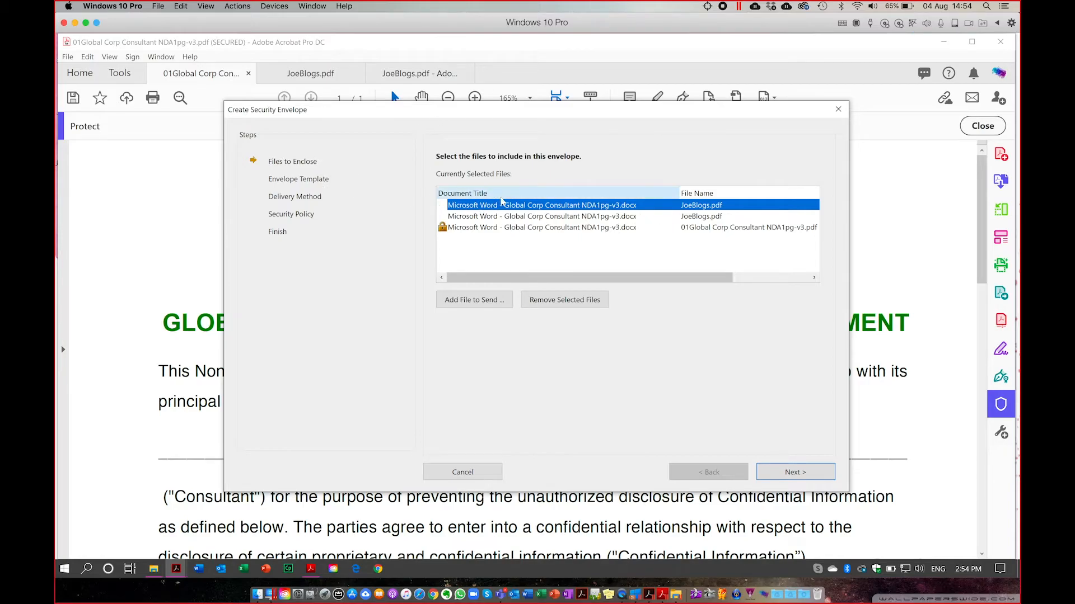
{"action": "left_click", "coordinate": [454, 474]}
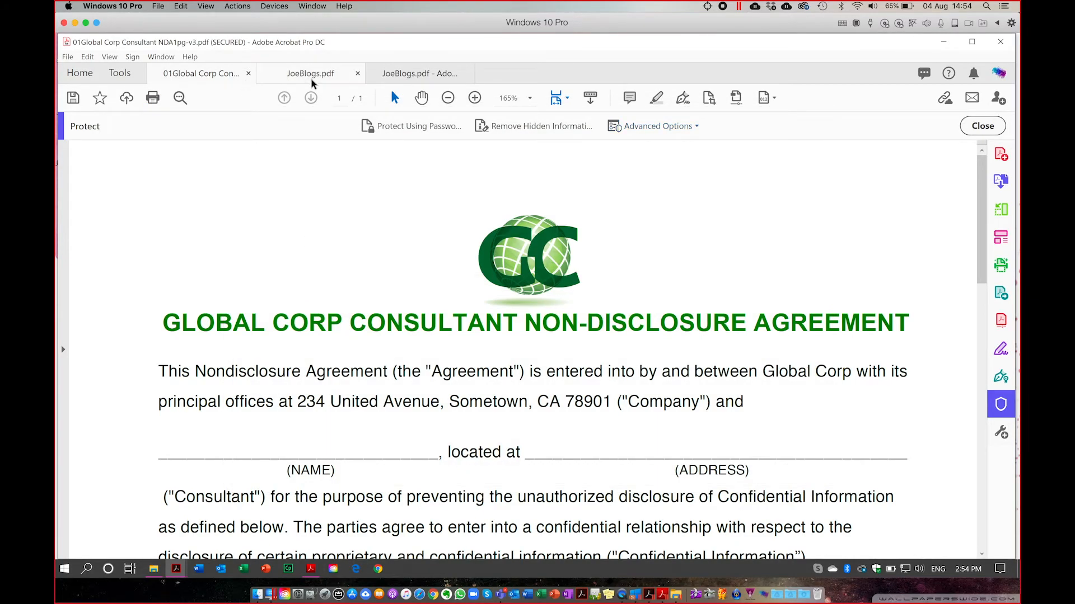
{"action": "left_click", "coordinate": [310, 75]}
In File Explorer, browse from the Desktop to the Documents > _DC Acrobat Pro folder.
{"action": "left_click", "coordinate": [185, 75]}
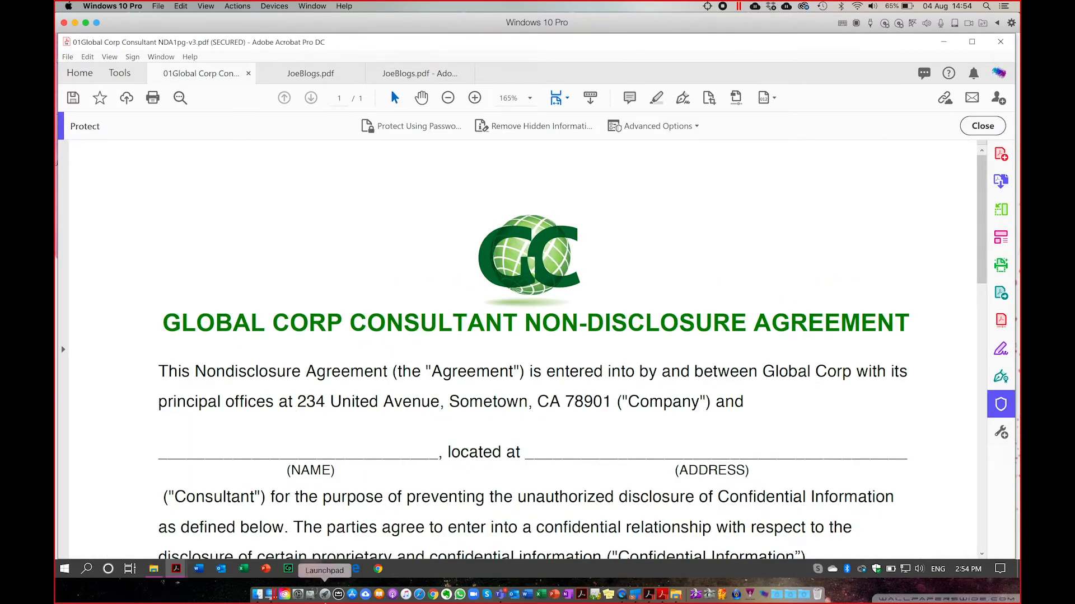
{"action": "left_click", "coordinate": [156, 571]}
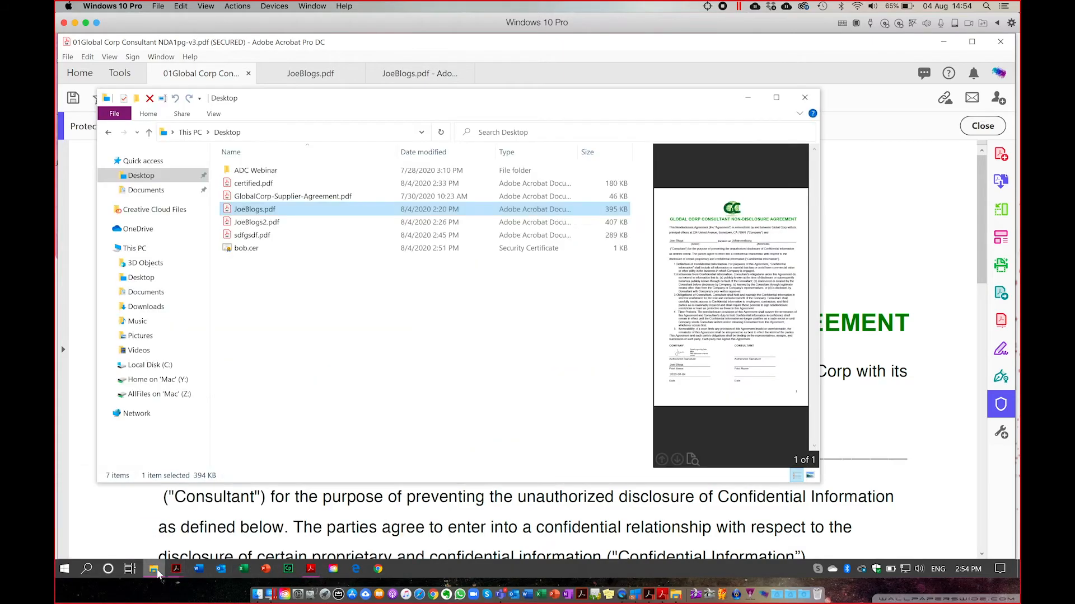
{"action": "left_click", "coordinate": [255, 236]}
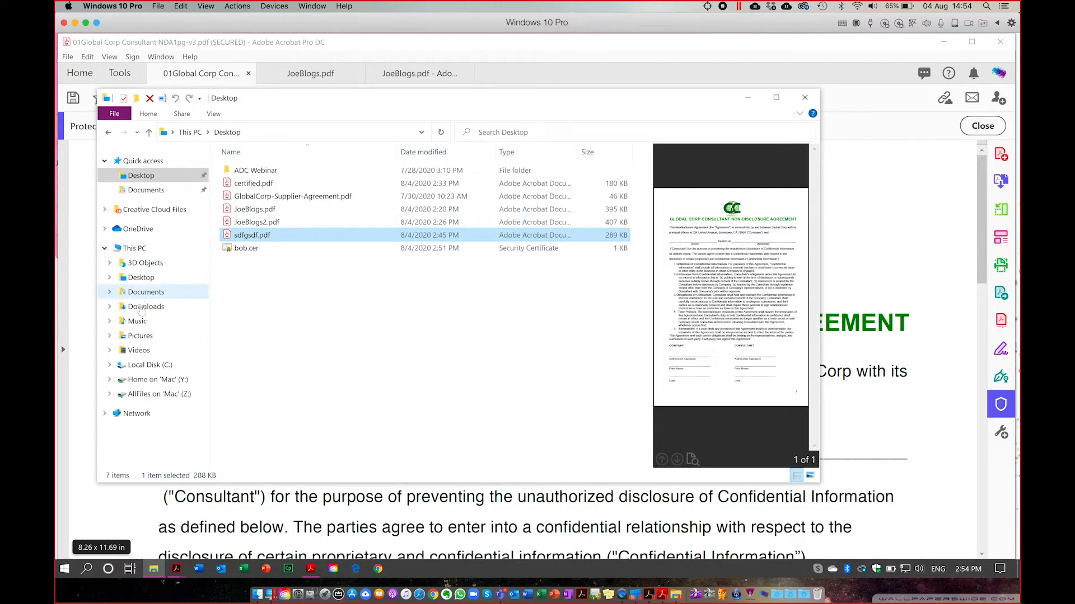
{"action": "left_click", "coordinate": [141, 292]}
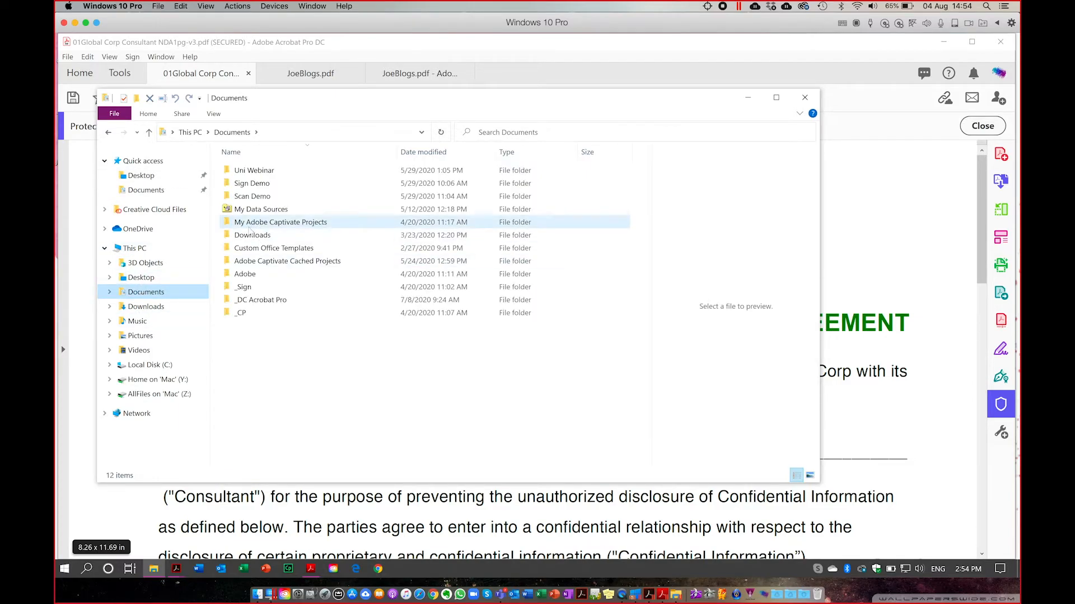
{"action": "double_click", "coordinate": [260, 300]}
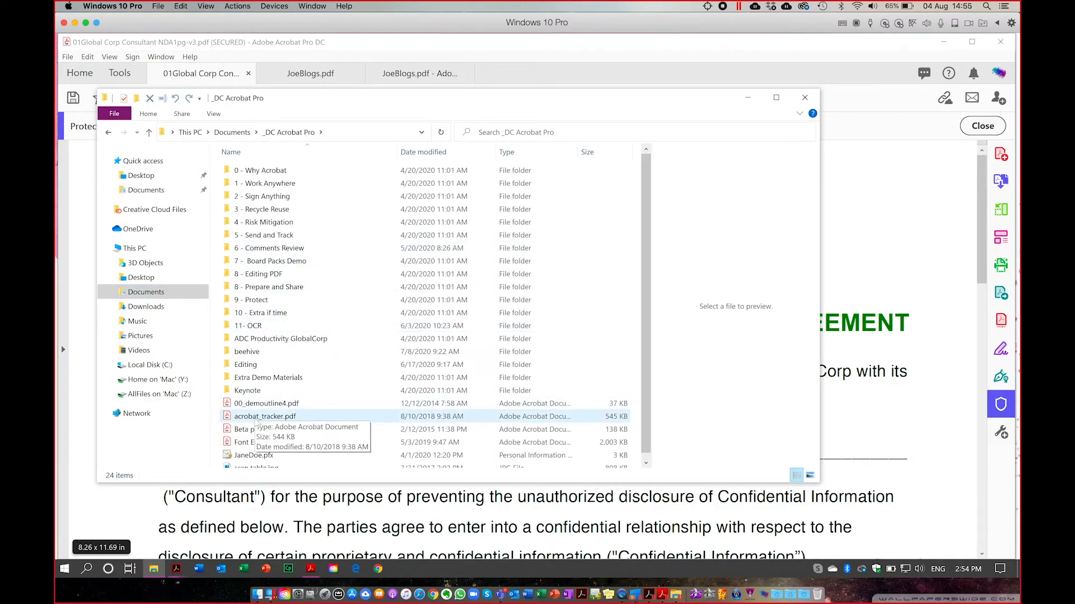
Open FFH-Warehouse-Inventory.pdf from 8 - Editing PDF > 04_Spreadsheet into Acrobat.
{"action": "scroll", "coordinate": [229, 451], "scroll_direction": "down", "scroll_amount": 1}
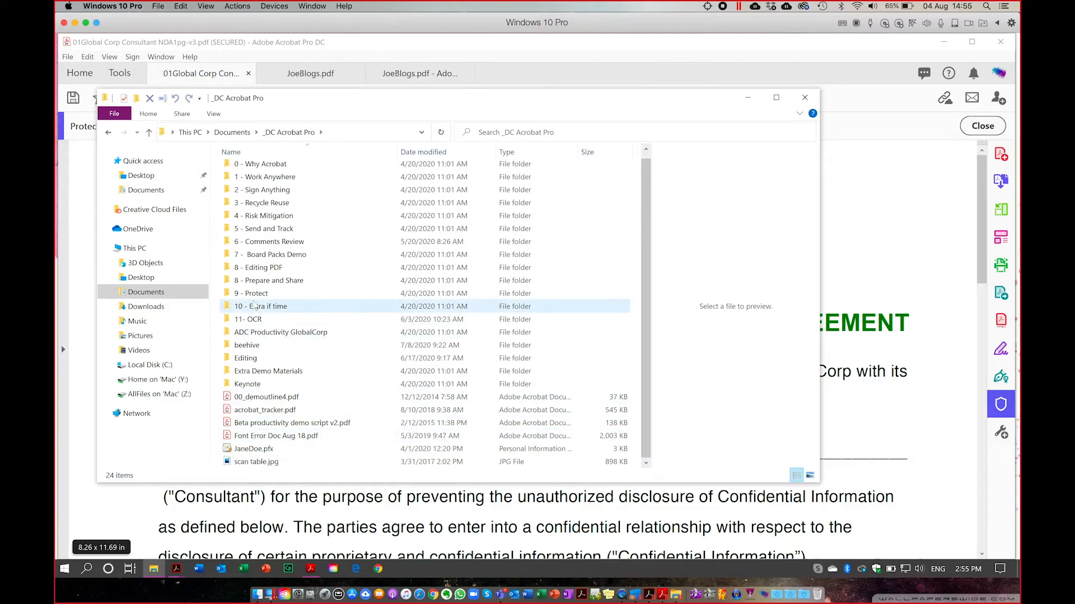
{"action": "left_click", "coordinate": [254, 269]}
{"action": "double_click", "coordinate": [254, 269]}
{"action": "left_click", "coordinate": [261, 211]}
{"action": "double_click", "coordinate": [261, 211]}
{"action": "left_click", "coordinate": [269, 184]}
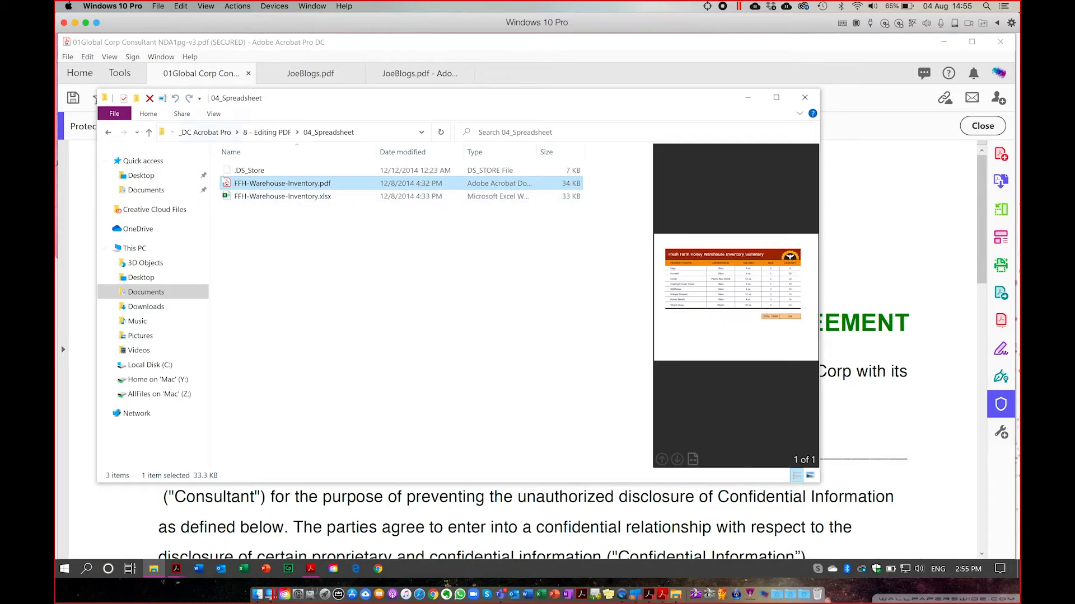
{"action": "double_click", "coordinate": [231, 189]}
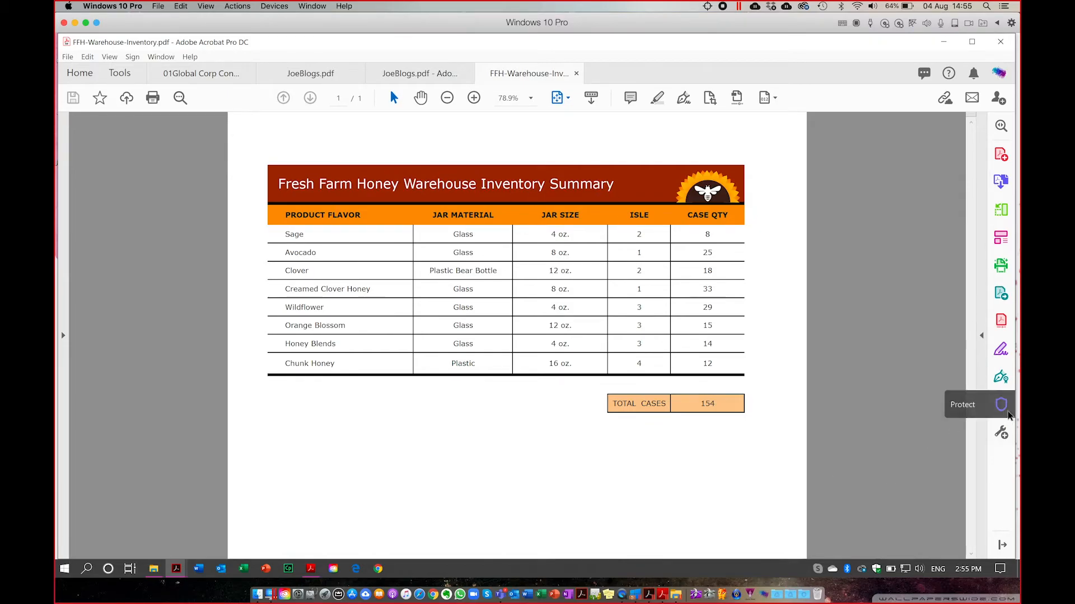
Start Create Security Envelope from Protect's Advanced Options.
{"action": "left_click", "coordinate": [1000, 408]}
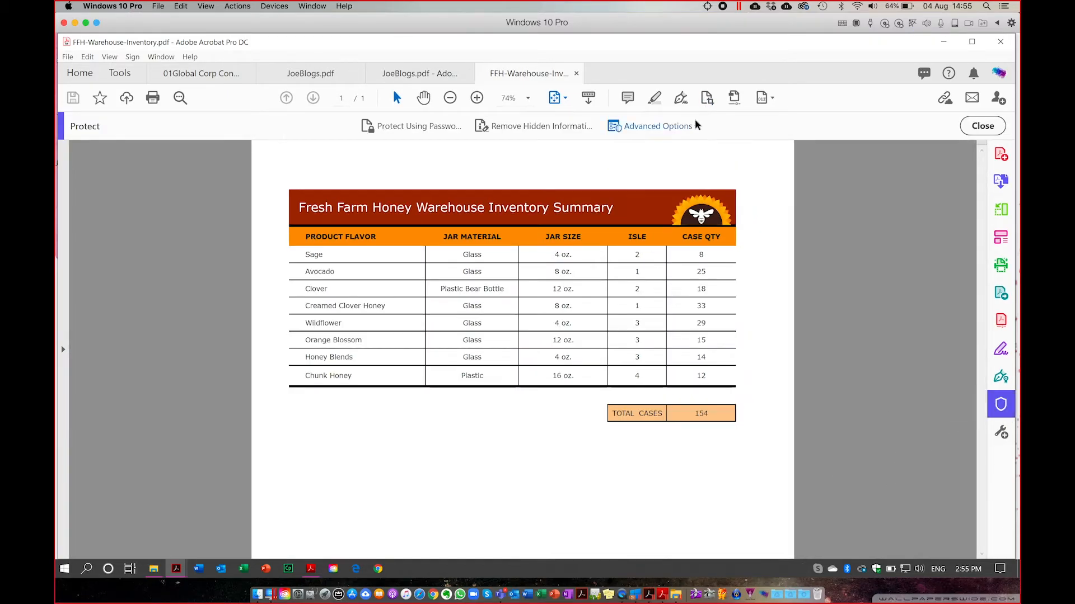
{"action": "left_click", "coordinate": [673, 127]}
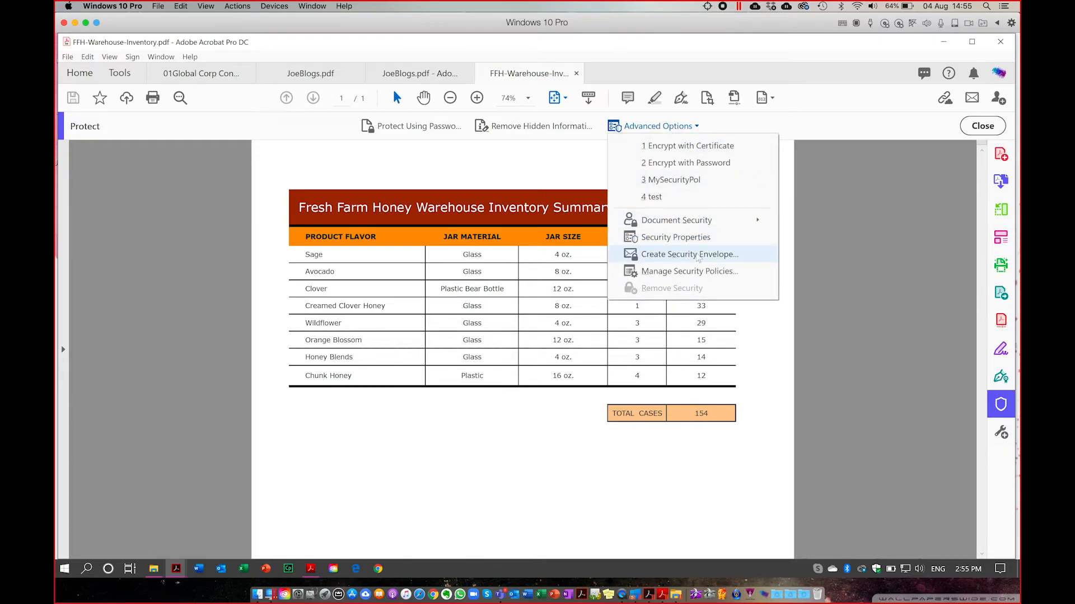
{"action": "left_click", "coordinate": [698, 255]}
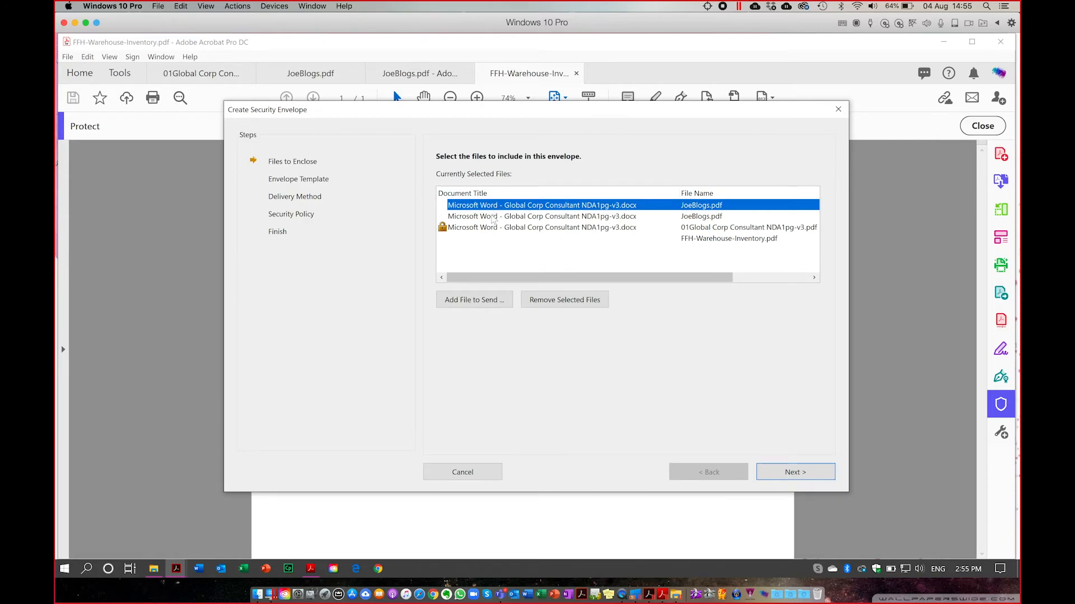
Keep the enclosed file list, including FFH-Warehouse-Inventory.pdf, without adding files, and continue to templates.
{"action": "left_click", "coordinate": [699, 239]}
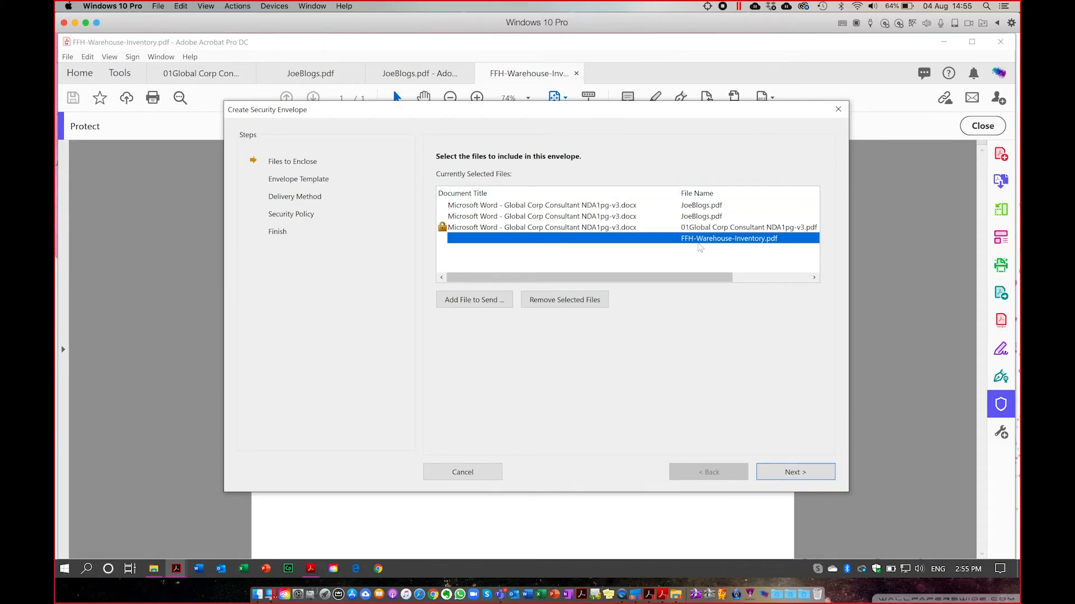
{"action": "left_click", "coordinate": [474, 301]}
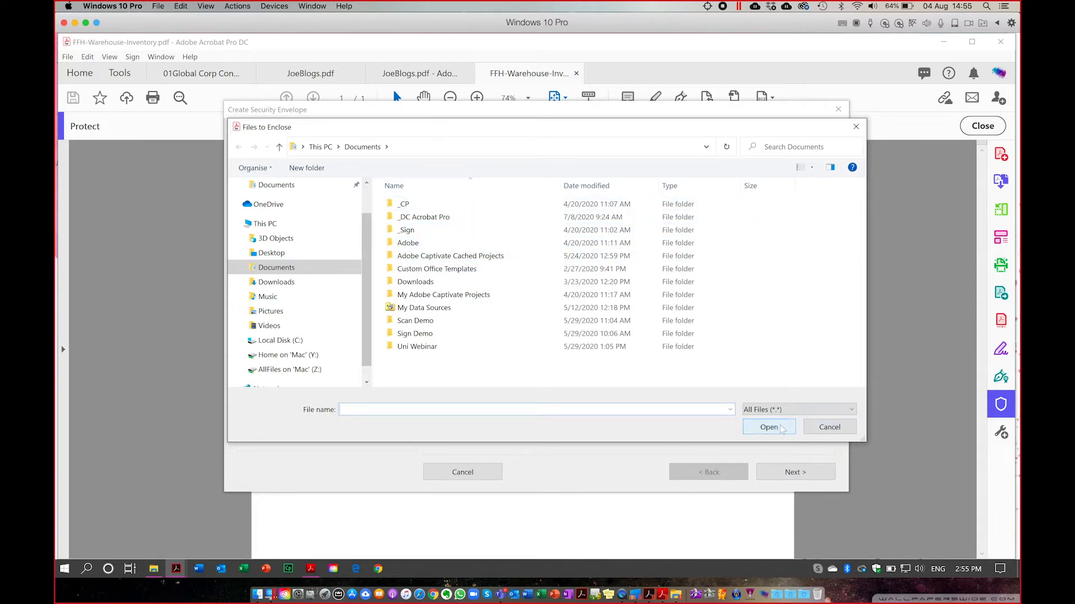
{"action": "left_click", "coordinate": [843, 434]}
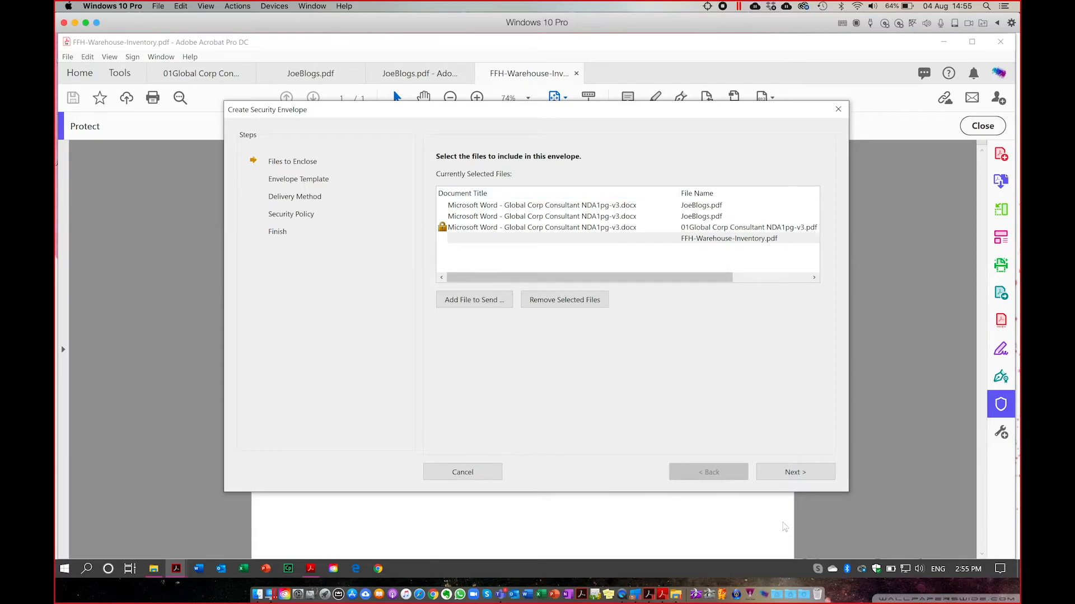
{"action": "left_click", "coordinate": [793, 472]}
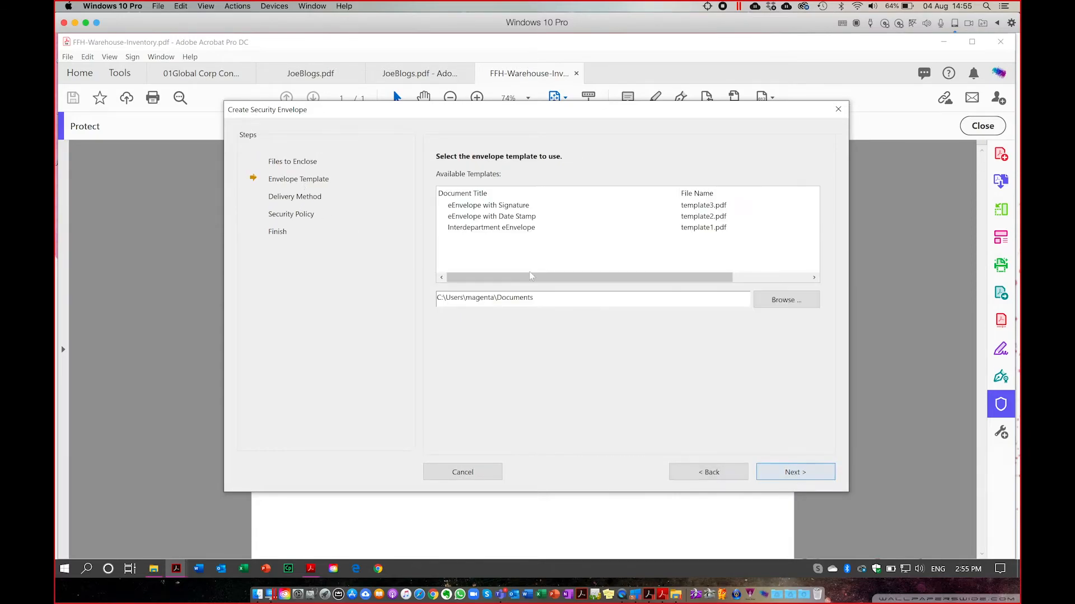
Choose the eEnvelope with Date Stamp template for the envelope.
{"action": "left_click", "coordinate": [480, 207]}
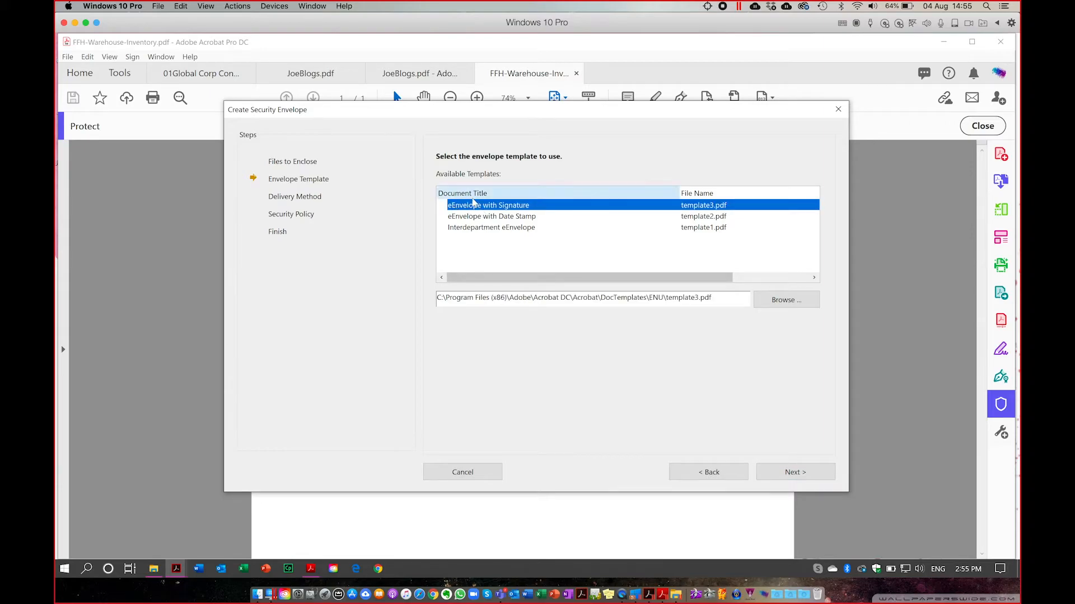
{"action": "left_click", "coordinate": [476, 217]}
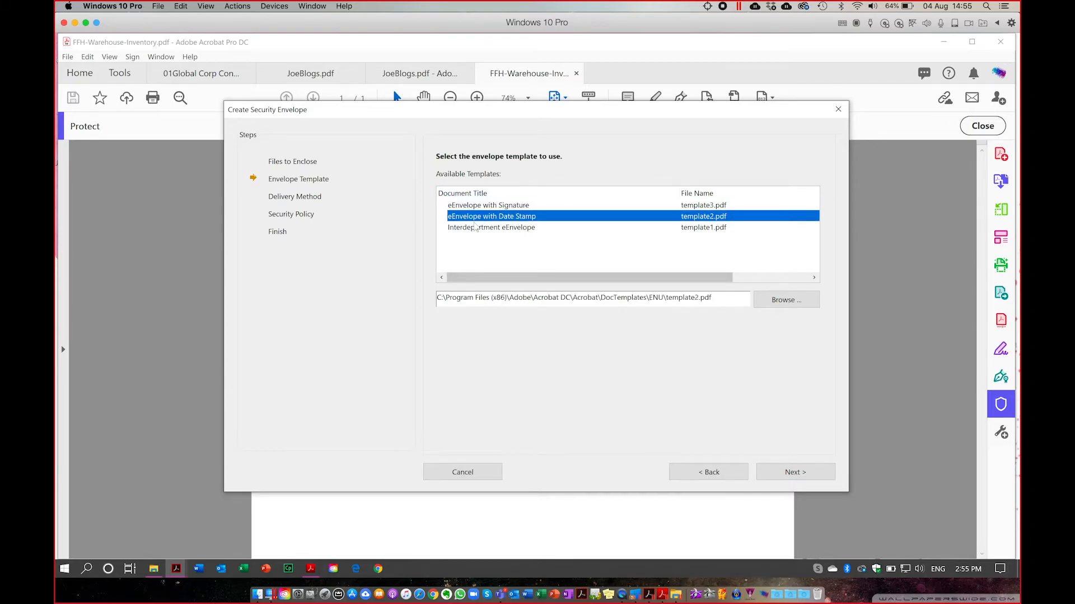
{"action": "left_click", "coordinate": [474, 229]}
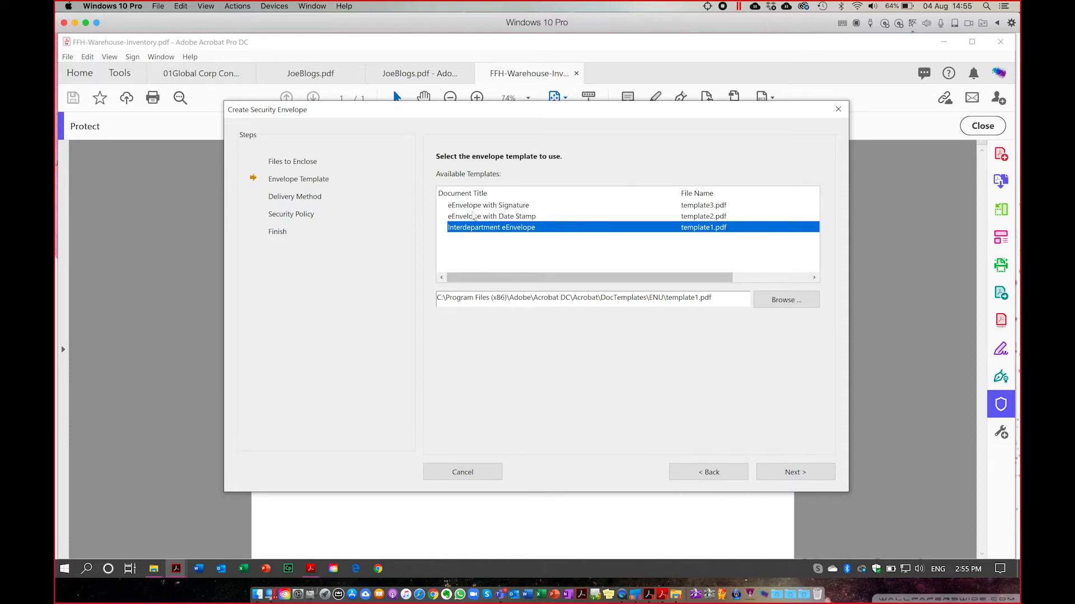
{"action": "left_click", "coordinate": [476, 218]}
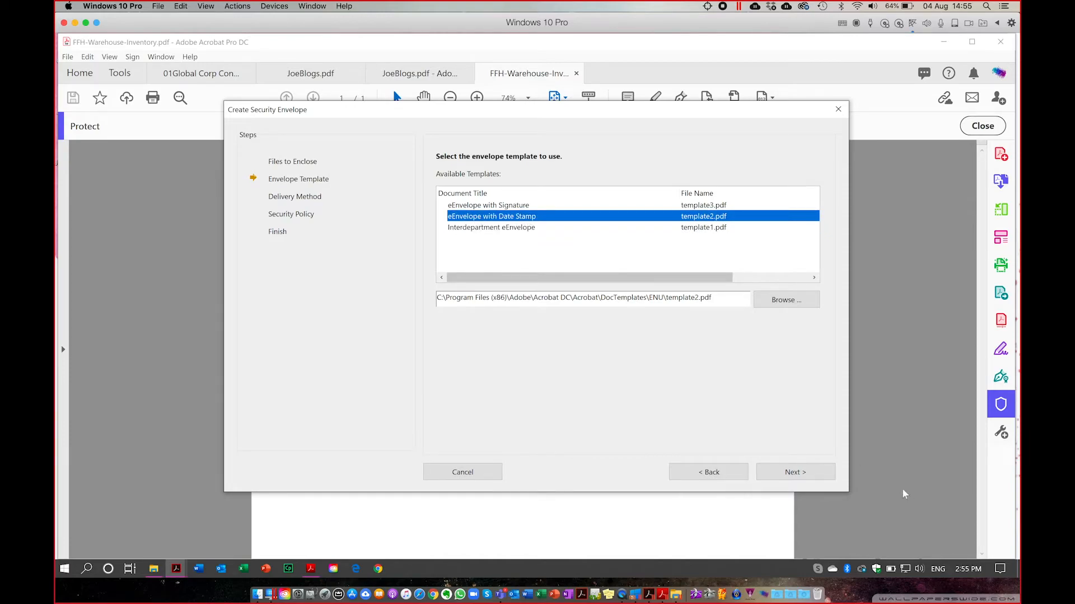
{"action": "left_click", "coordinate": [795, 473]}
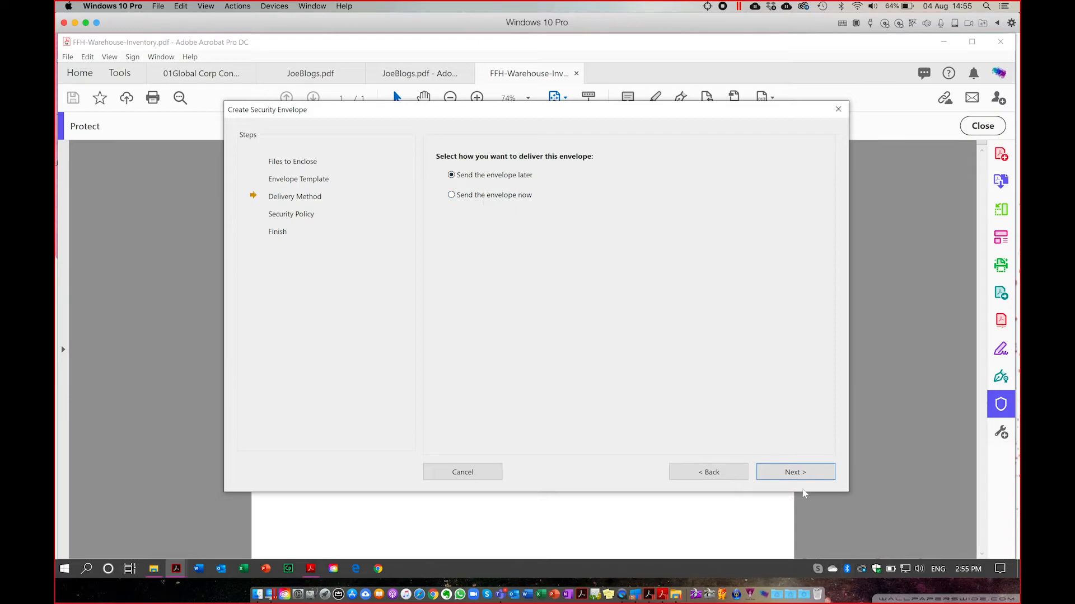
Keep 'Send the envelope later' and apply the MySecurityPol security policy.
{"action": "left_click", "coordinate": [795, 473]}
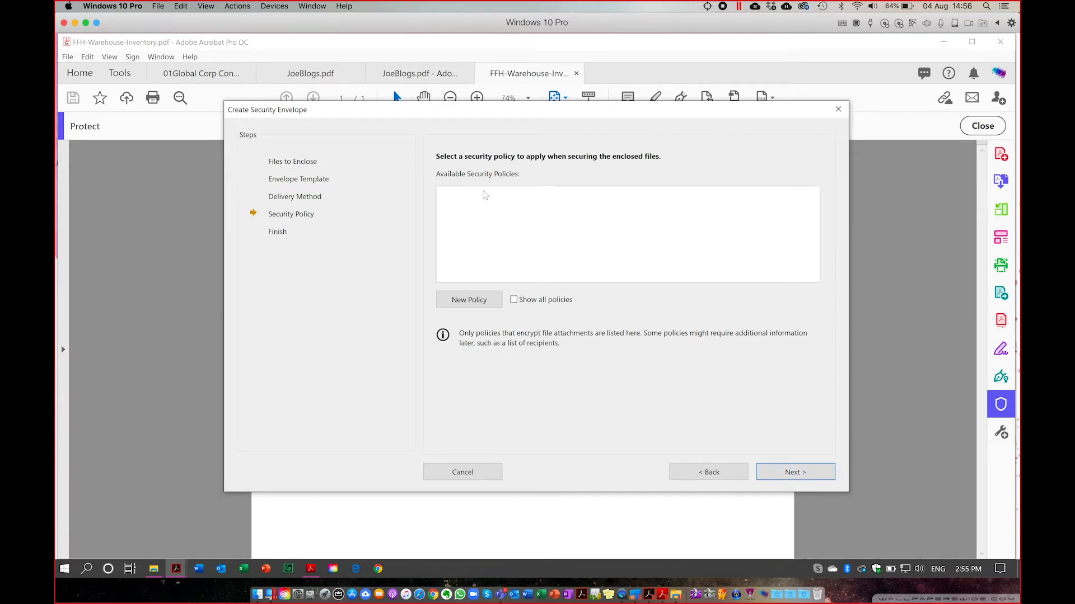
{"action": "left_click", "coordinate": [514, 300]}
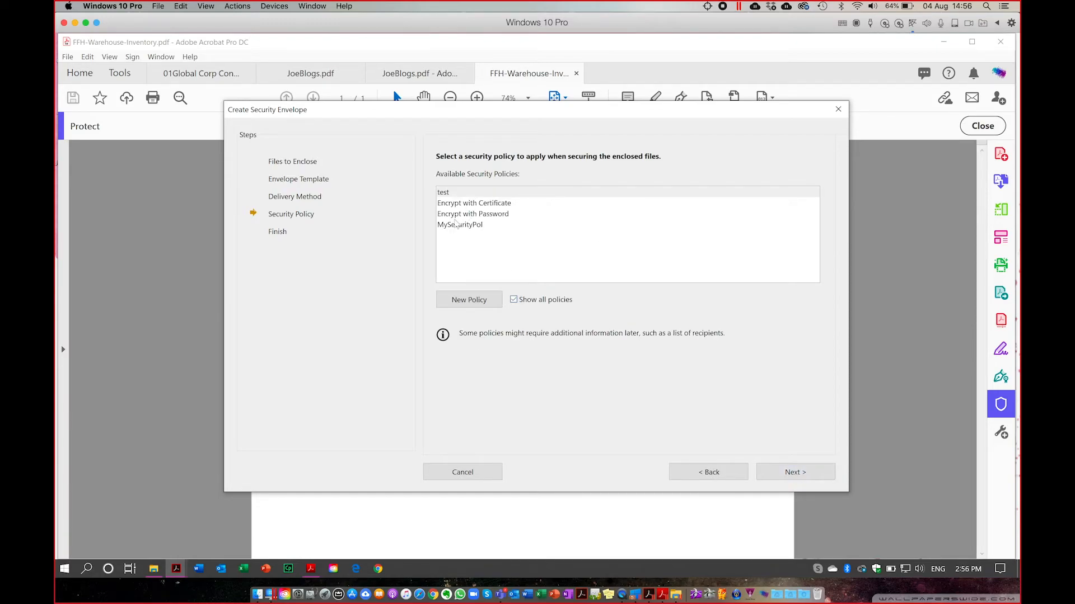
{"action": "left_click", "coordinate": [459, 225]}
{"action": "left_click", "coordinate": [442, 193]}
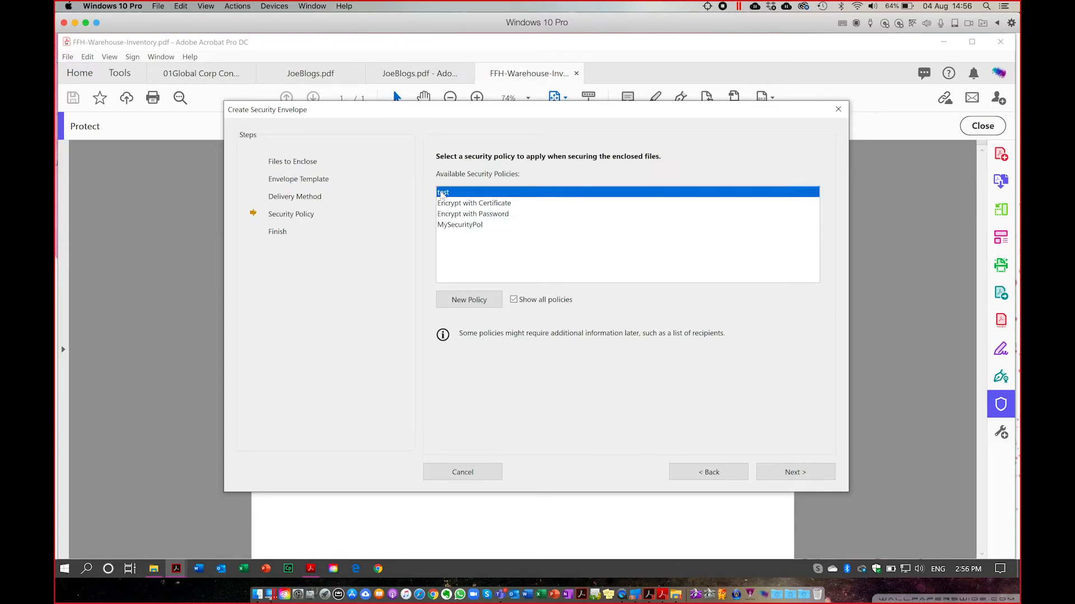
{"action": "left_click", "coordinate": [466, 226]}
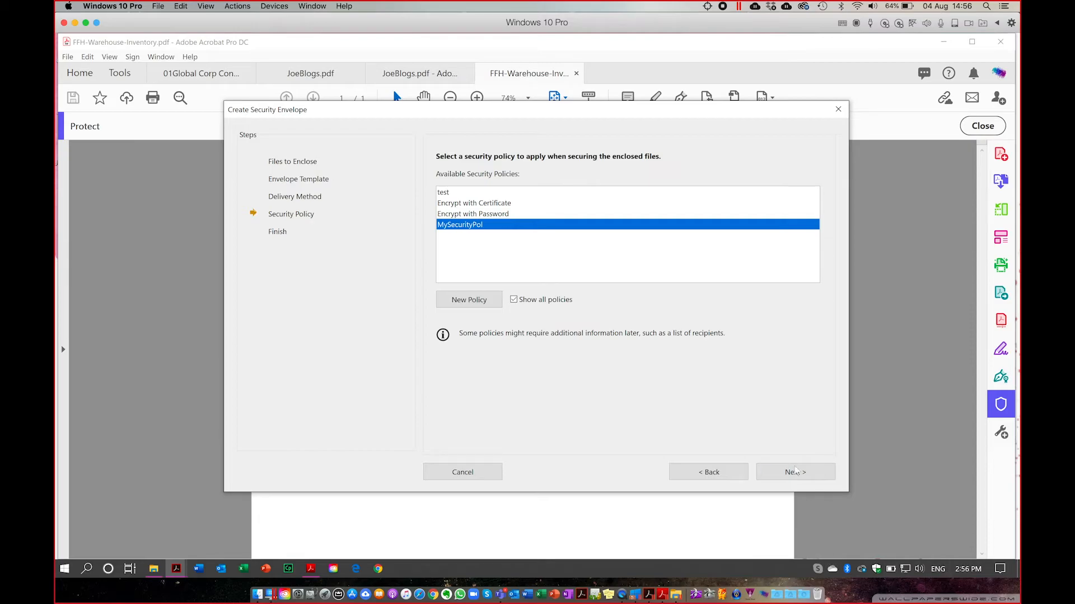
{"action": "left_click", "coordinate": [796, 473]}
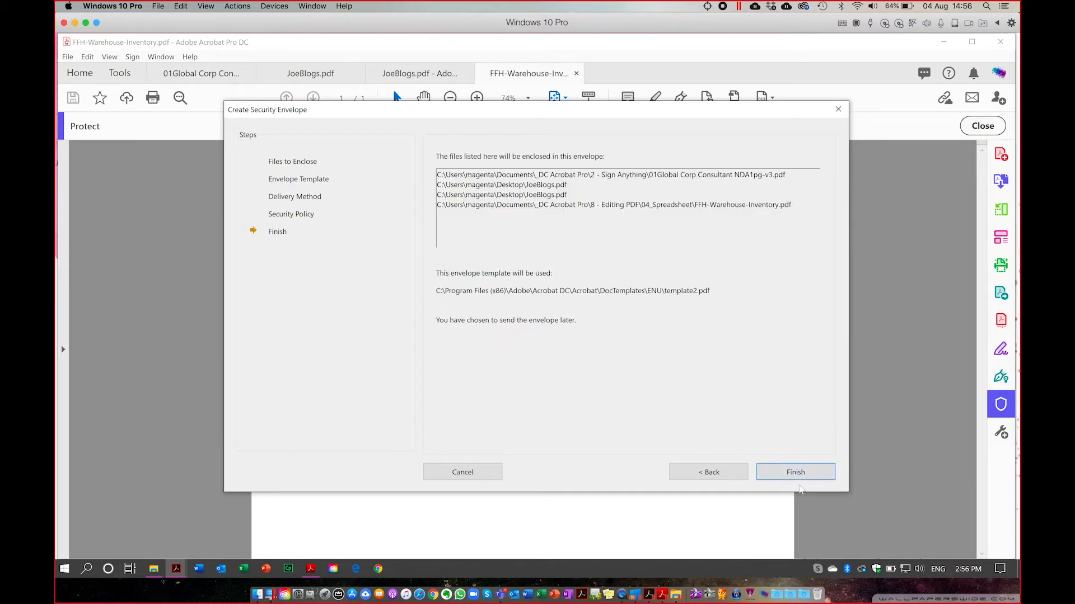
Finish the envelope with a confirmed Document Open Password and acknowledge the Acrobat Security notice.
{"action": "left_click", "coordinate": [796, 473]}
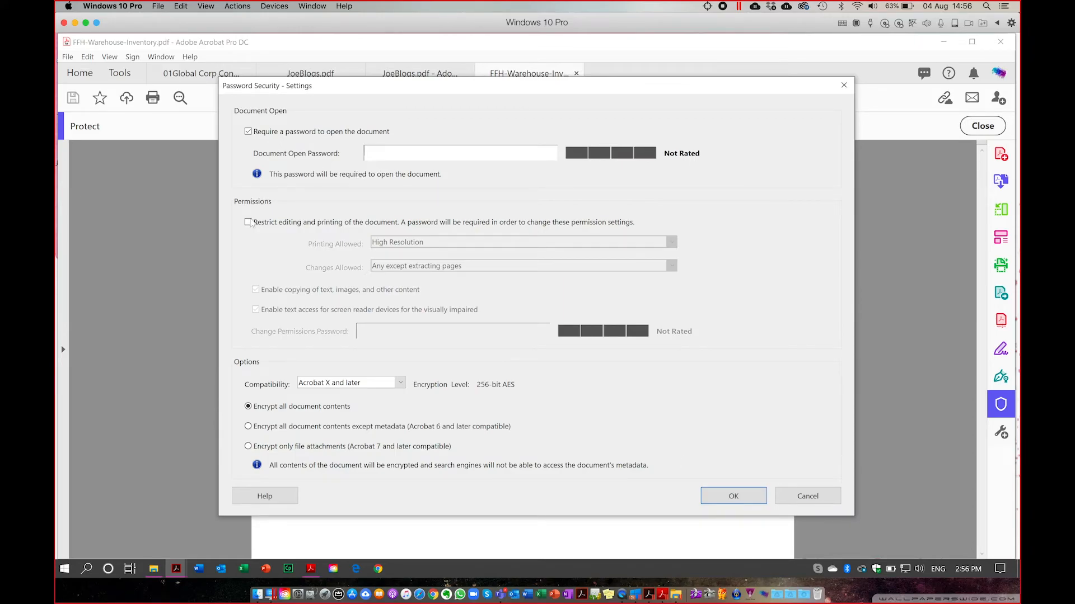
{"action": "type", "text": "*"}
{"action": "left_click", "coordinate": [745, 495]}
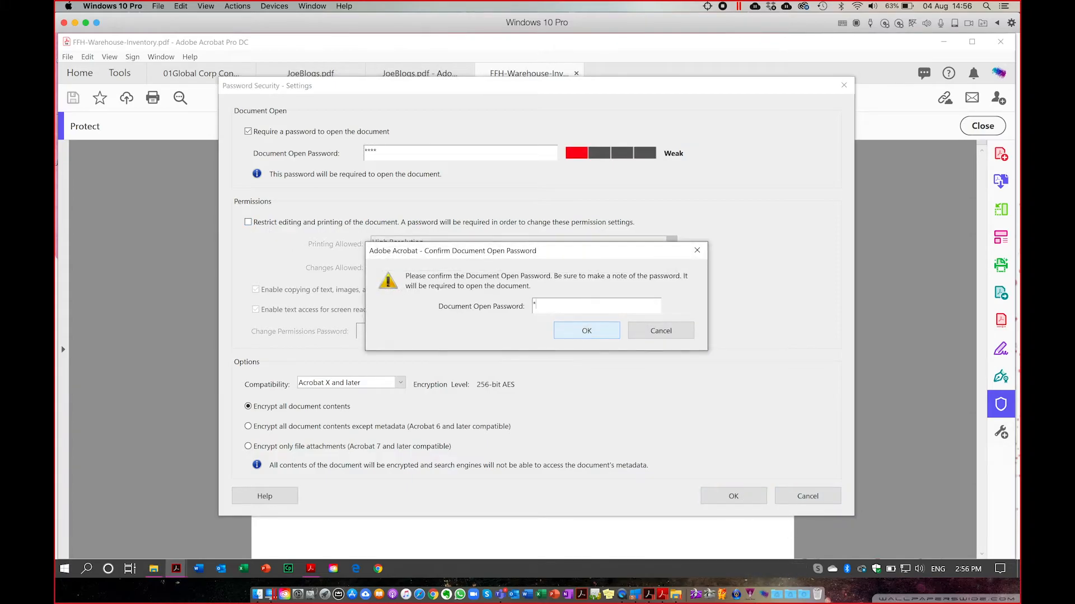
{"action": "type", "text": "****"}
{"action": "left_click", "coordinate": [586, 331]}
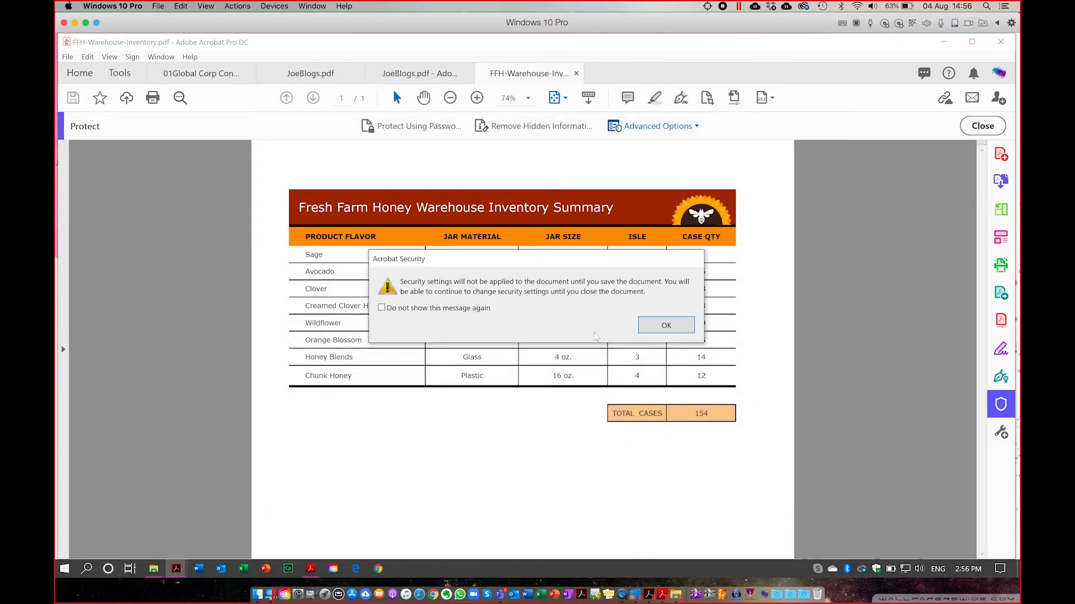
{"action": "left_click", "coordinate": [666, 327]}
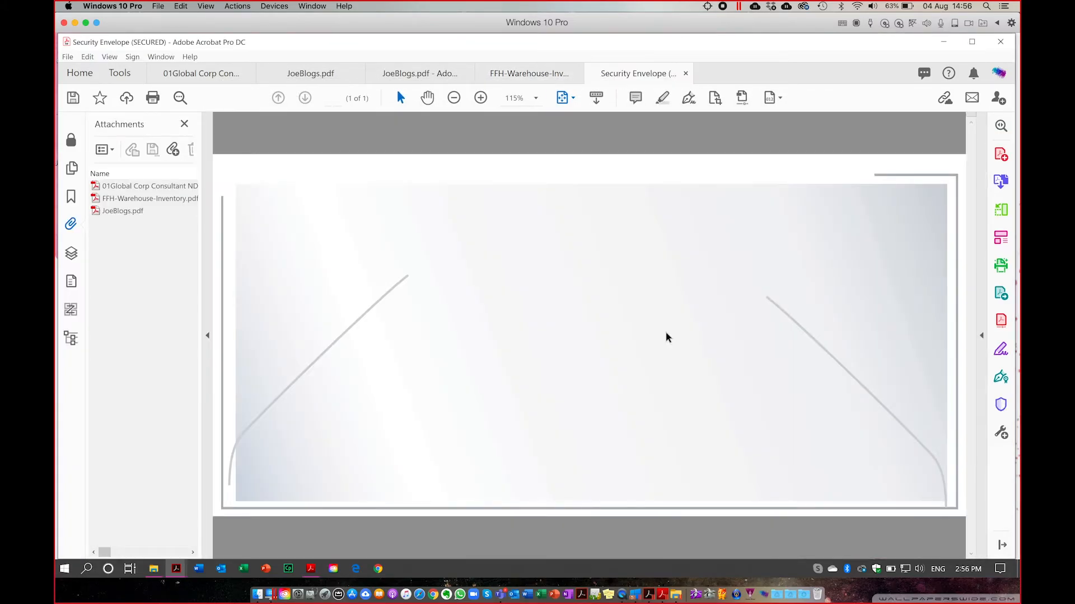